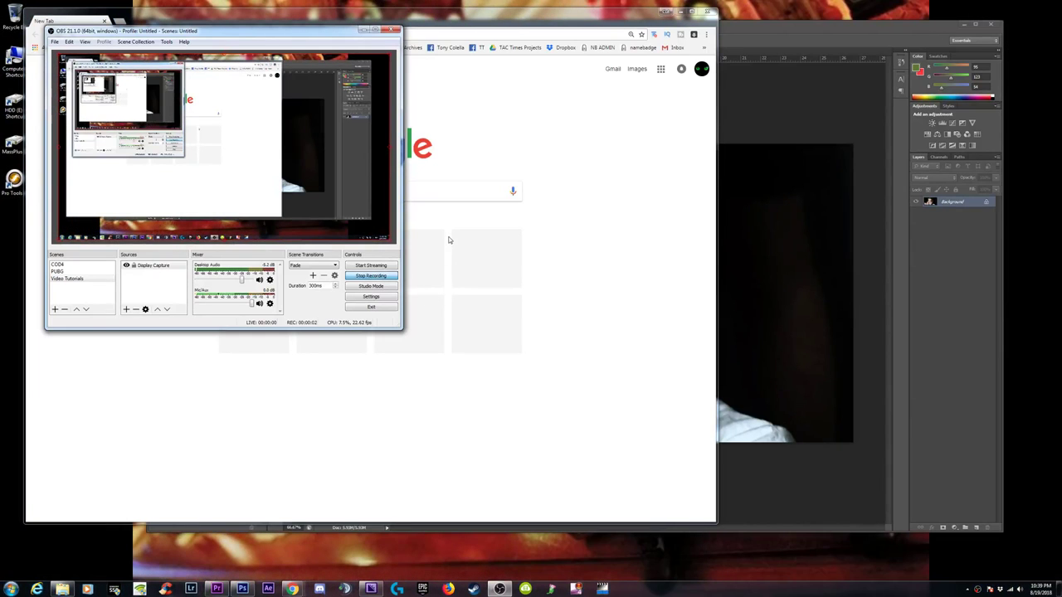
# Step: Search Google for 'priest', accepting the spelling correction, and browse the image results
pyautogui.moveTo(555, 17); pyautogui.dragTo(574, 32)
pyautogui.click(365, 206)
pyautogui.write('opriest')
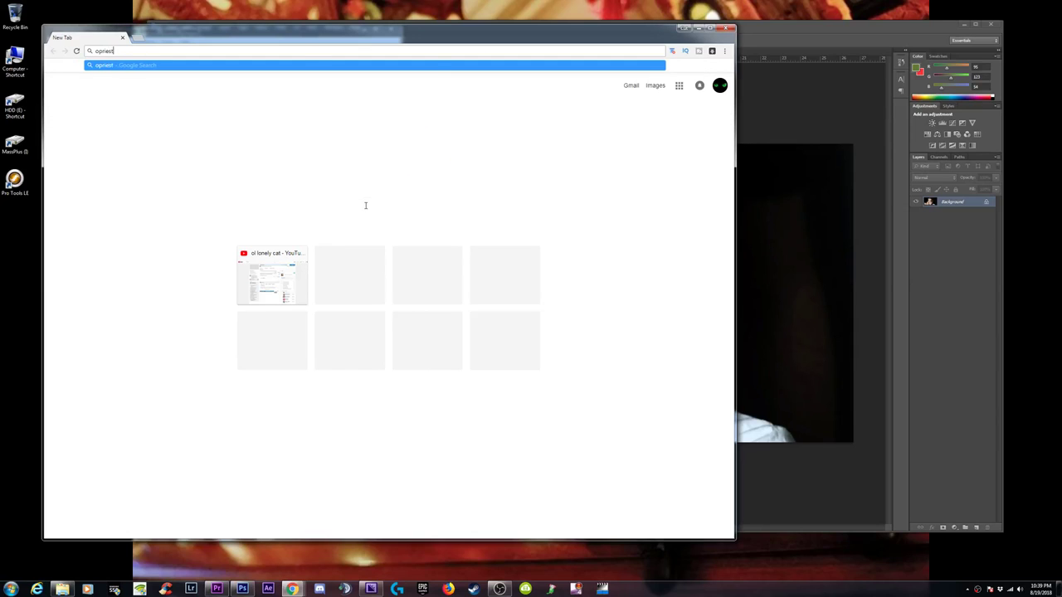
pyautogui.press('Return')
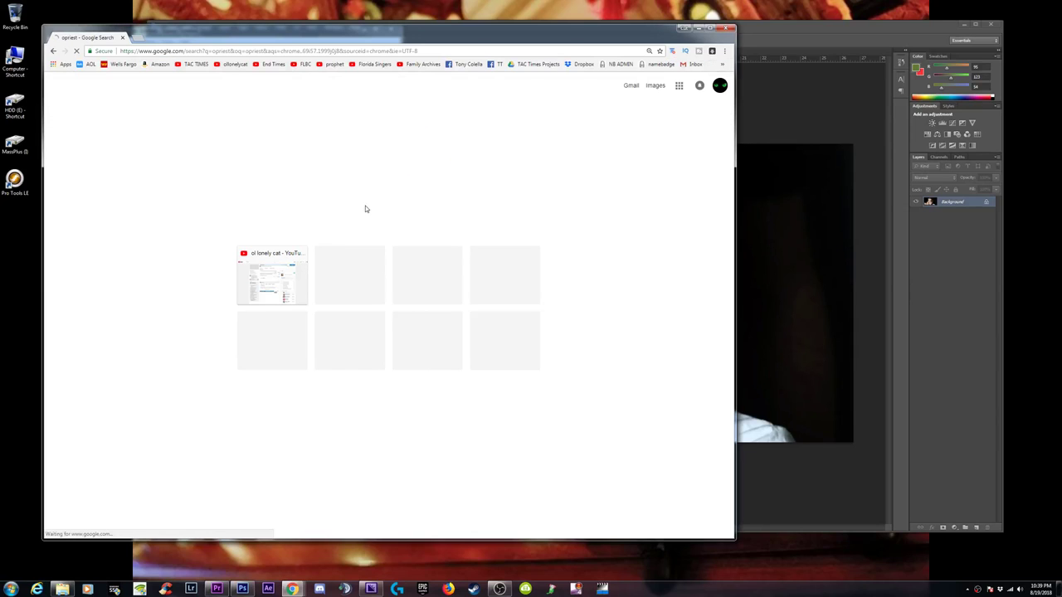
pyautogui.click(186, 158)
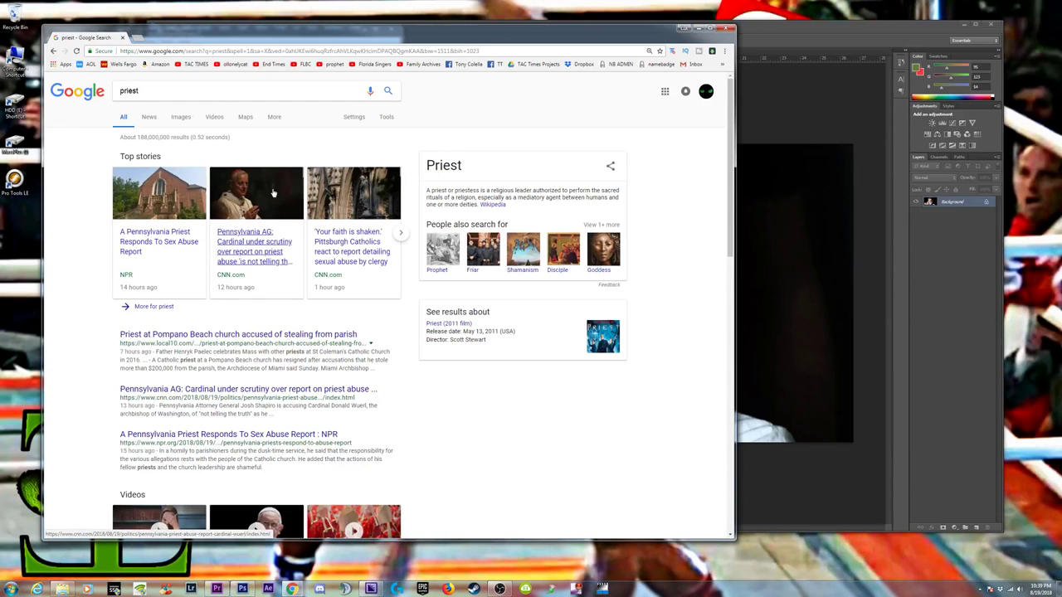
pyautogui.click(181, 117)
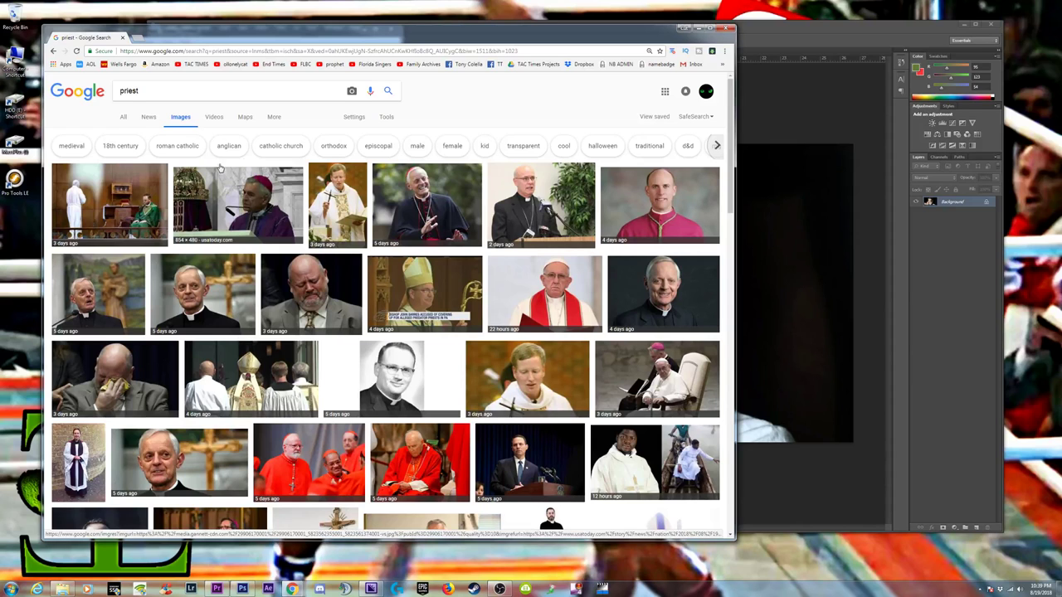
pyautogui.moveTo(465, 33); pyautogui.dragTo(446, 16)
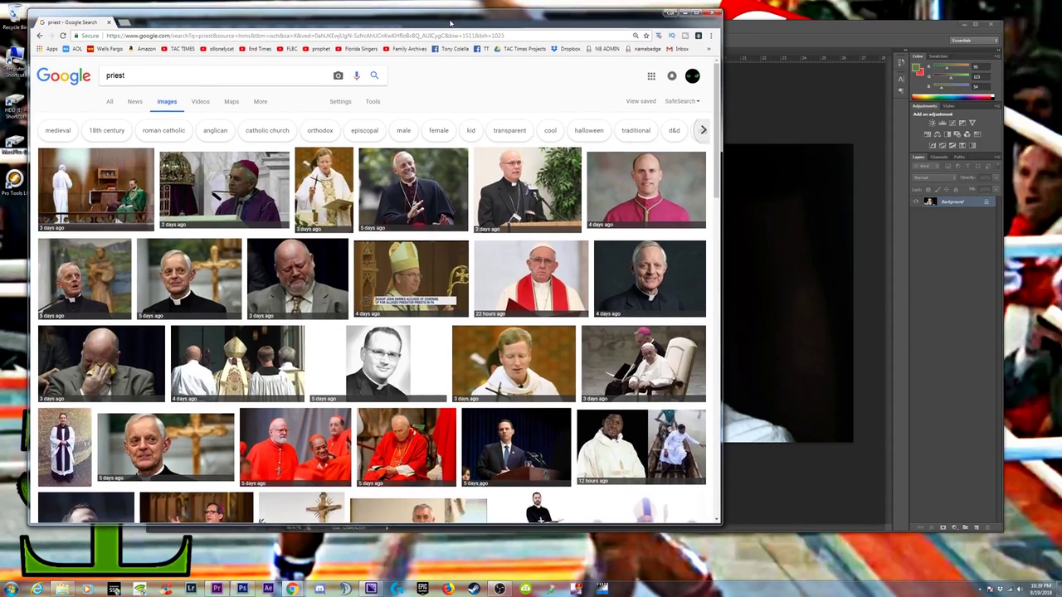
pyautogui.scroll(-3, 509, 166)
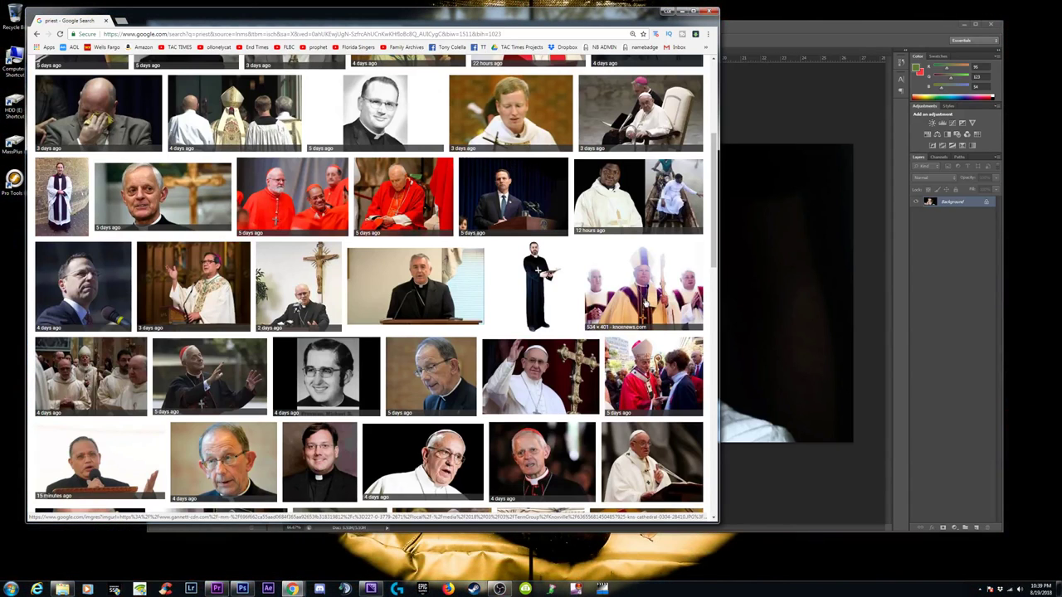
# Step: Save the Knoxville bishop photo from its preview to the Desktop as a JPEG
pyautogui.click(643, 299)
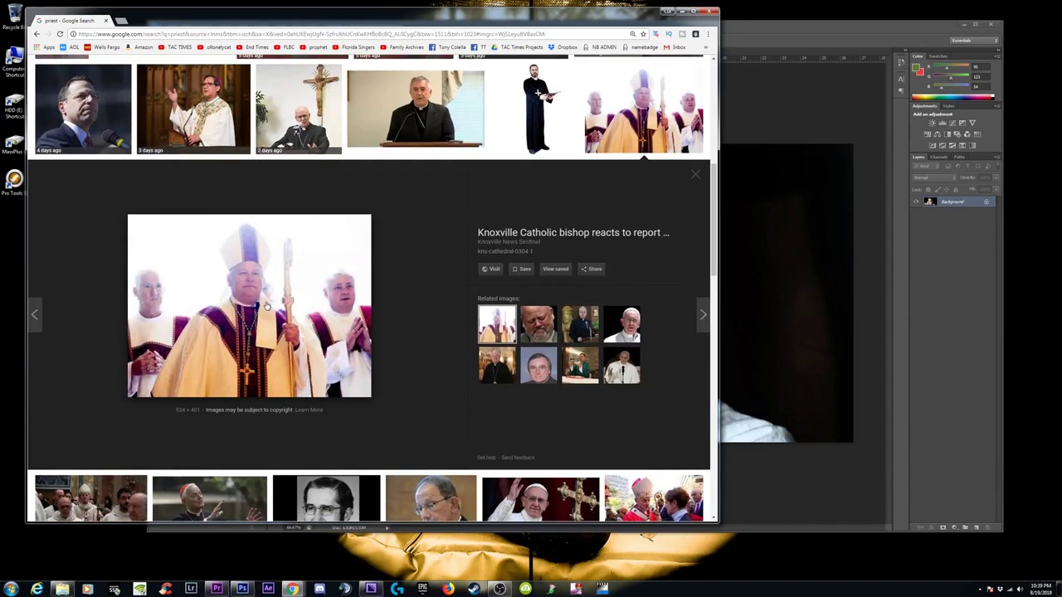
pyautogui.rightClick(248, 300)
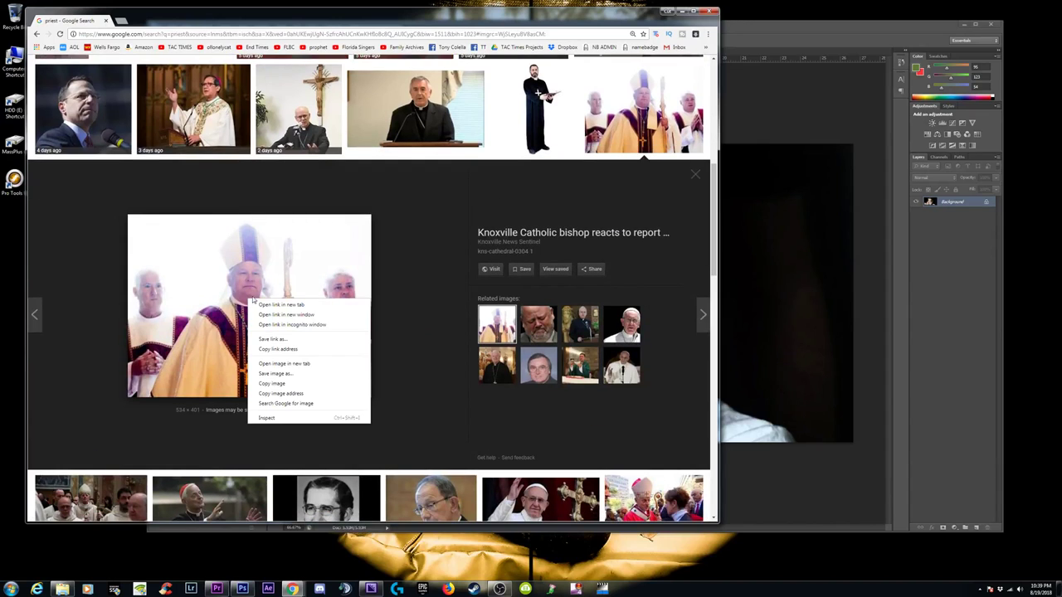
pyautogui.click(292, 375)
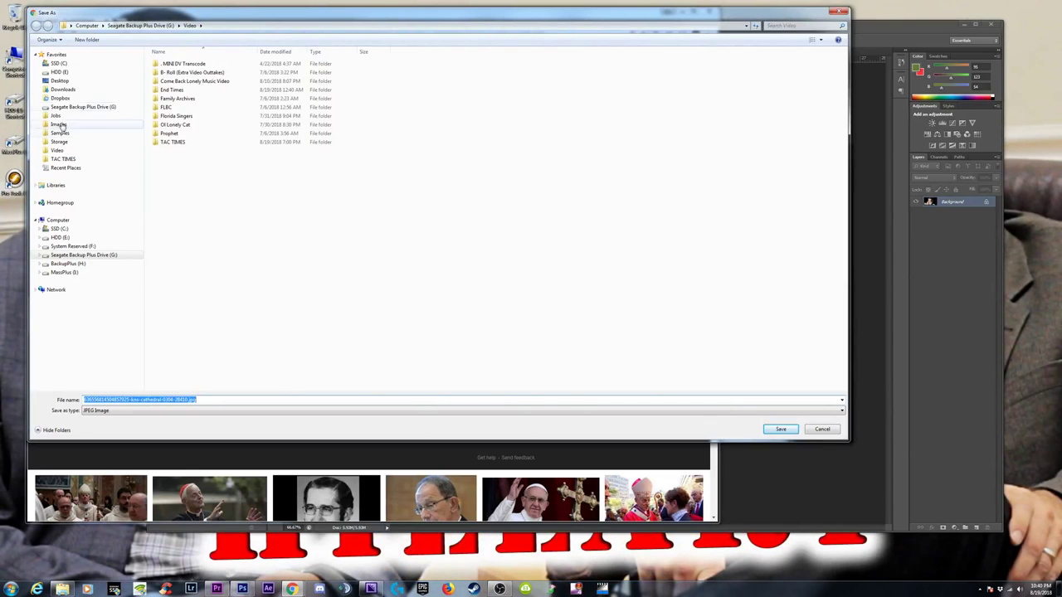
pyautogui.click(60, 80)
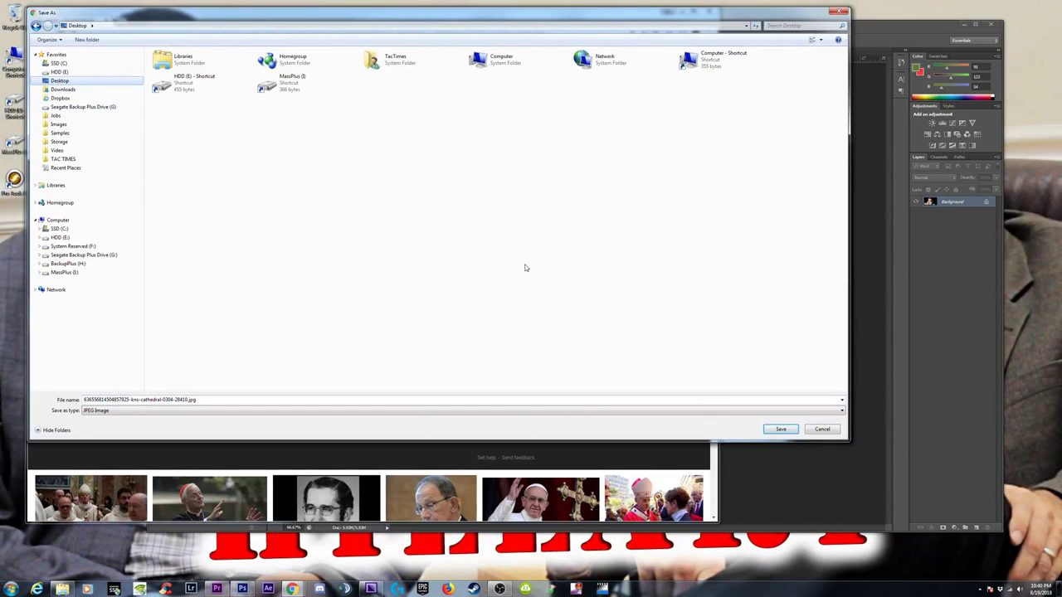
pyautogui.click(780, 430)
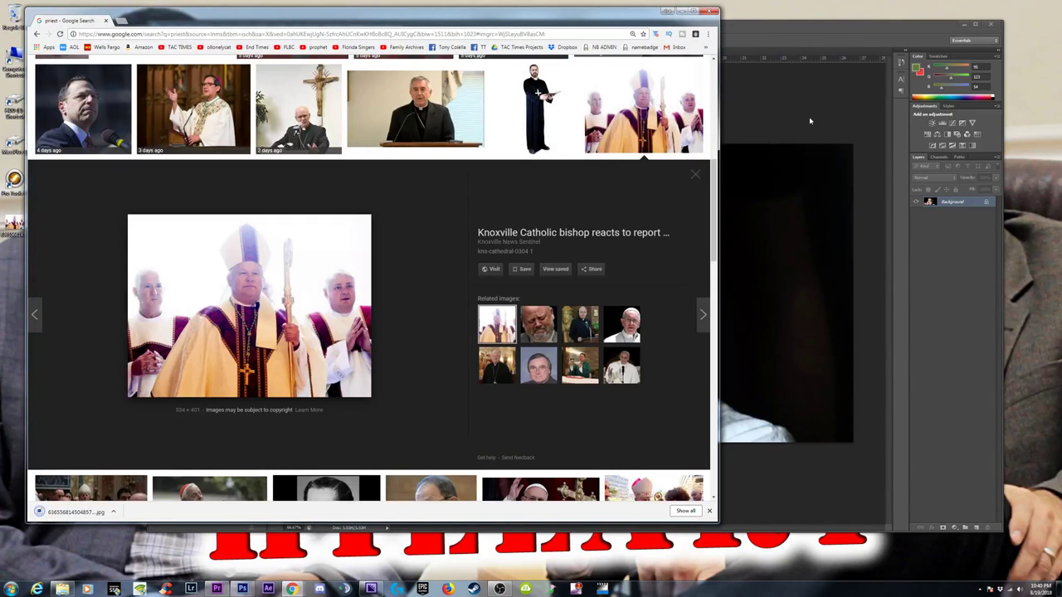
# Step: Place the downloaded bishop JPG onto the boy image as a new layer
pyautogui.click(758, 39)
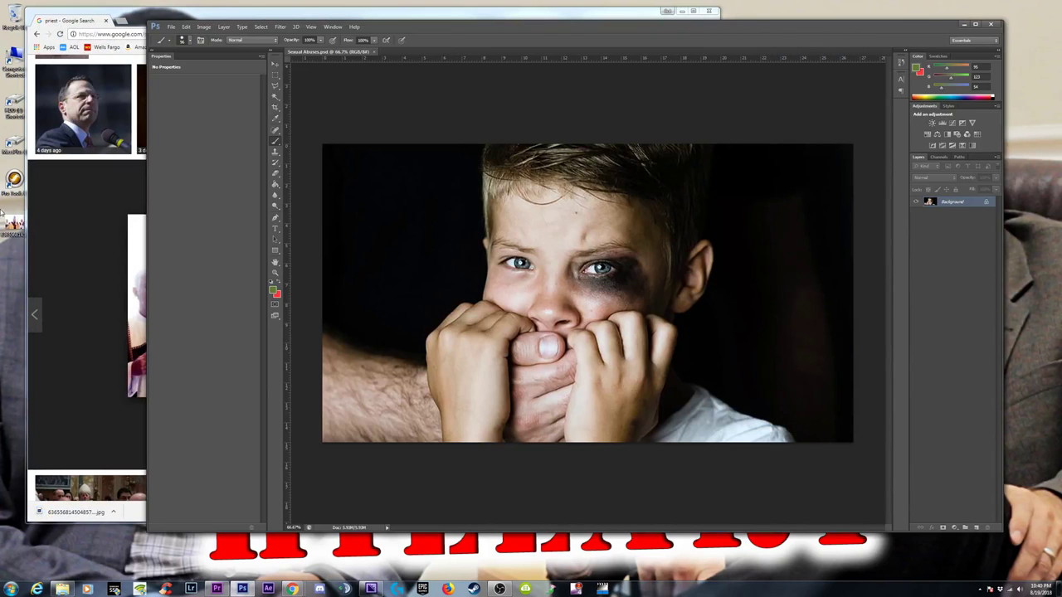
pyautogui.moveTo(66, 512); pyautogui.dragTo(442, 282)
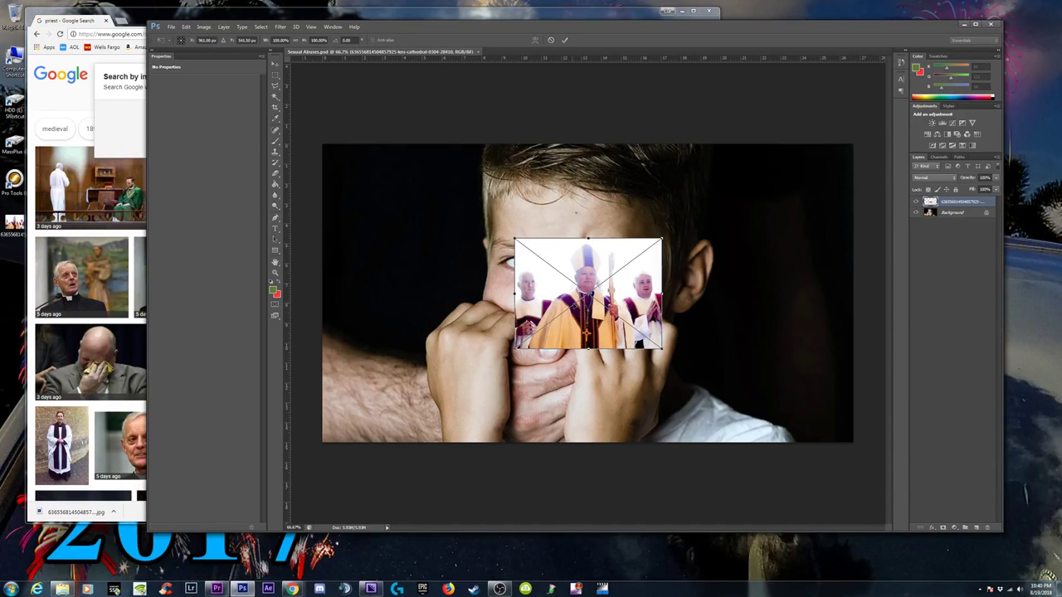
pyautogui.click(277, 70)
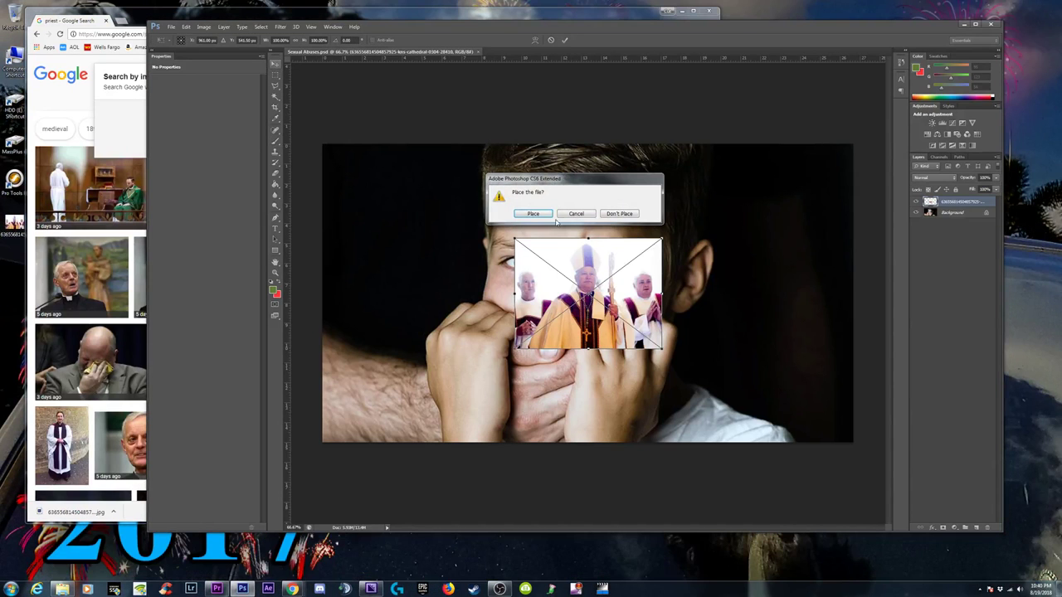
pyautogui.click(533, 214)
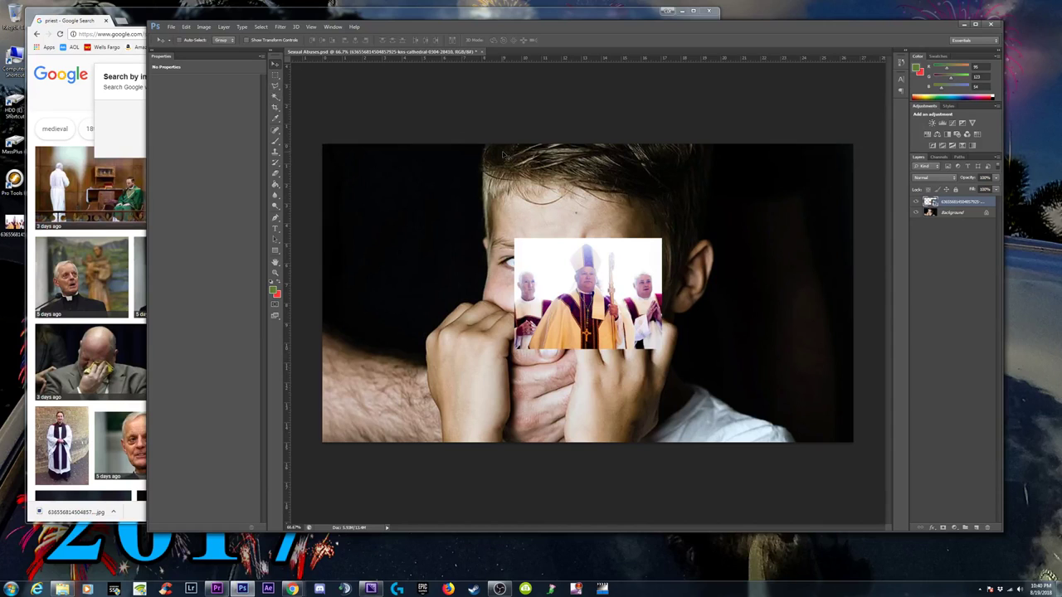
# Step: Free-transform the bishop layer so it covers the whole canvas
pyautogui.hotkey('ctrl', 't')
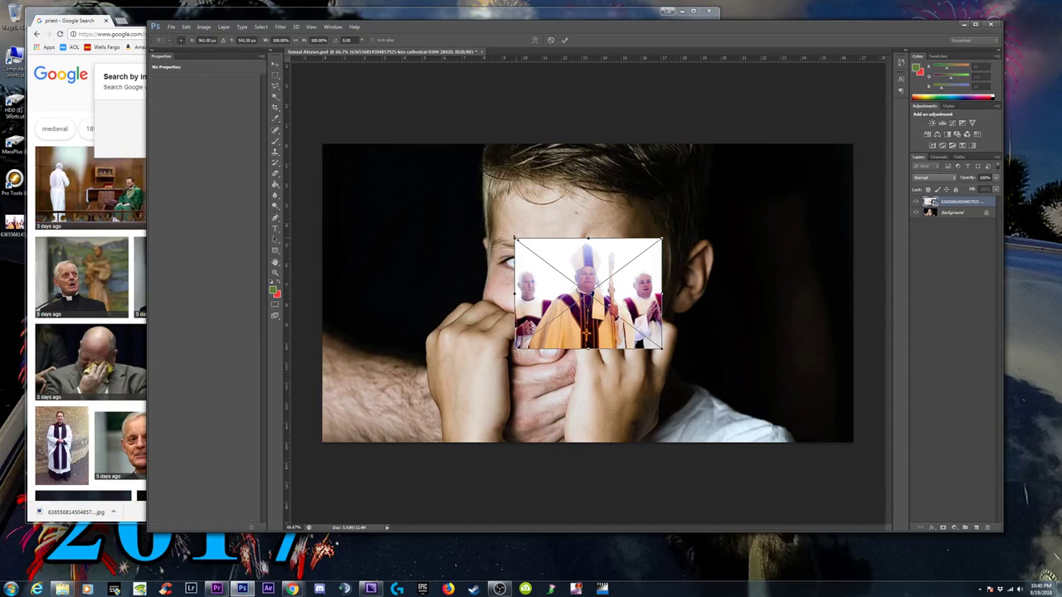
pyautogui.moveTo(515, 240); pyautogui.dragTo(318, 91)
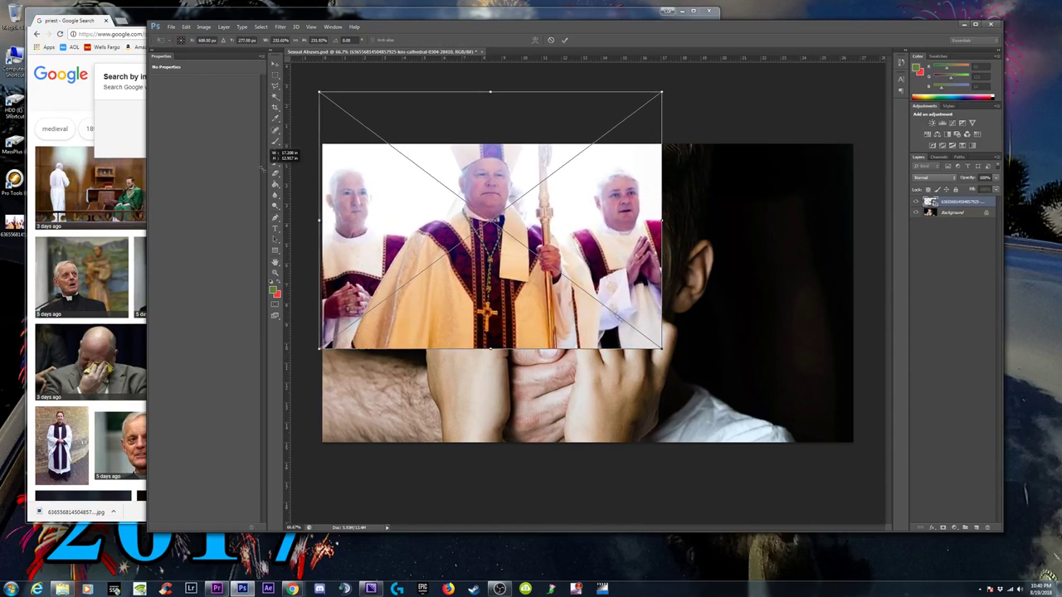
pyautogui.moveTo(662, 348); pyautogui.dragTo(878, 467)
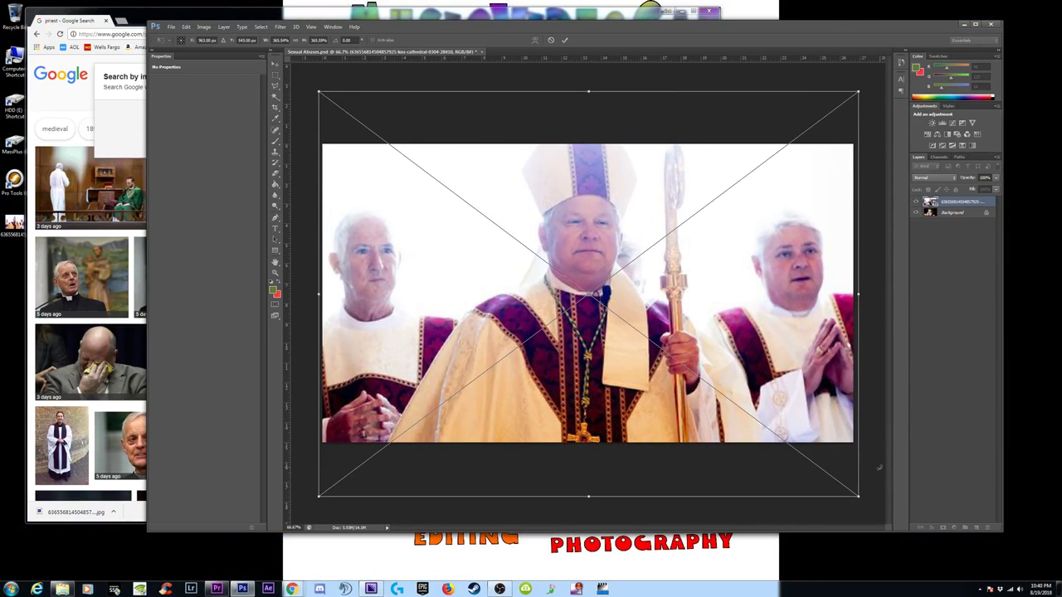
pyautogui.press('Return')
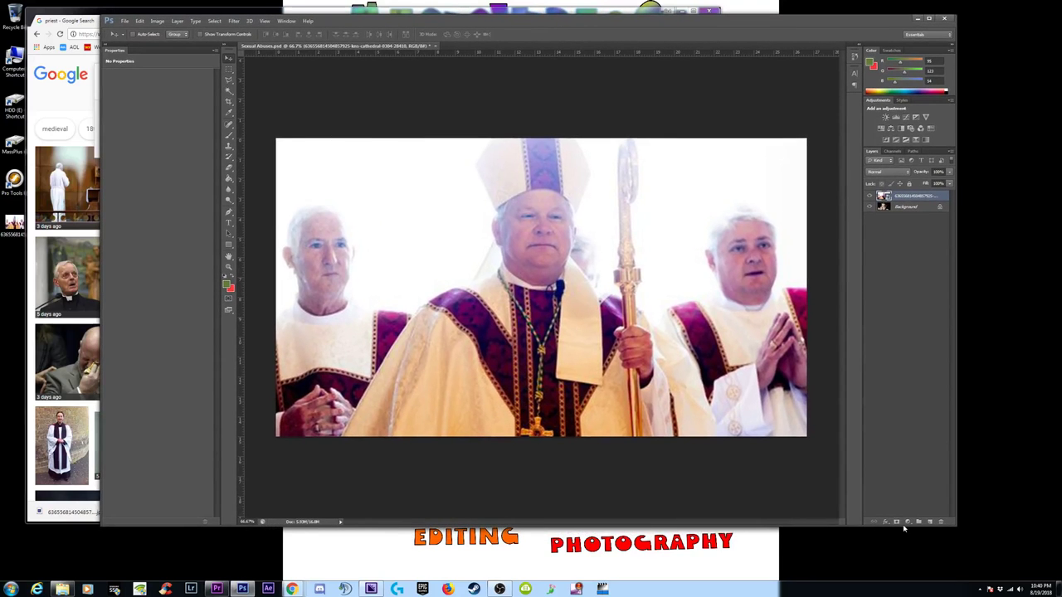
# Step: Maximize the window, view at 100%, and add a Curves adjustment layer
pyautogui.click(928, 18)
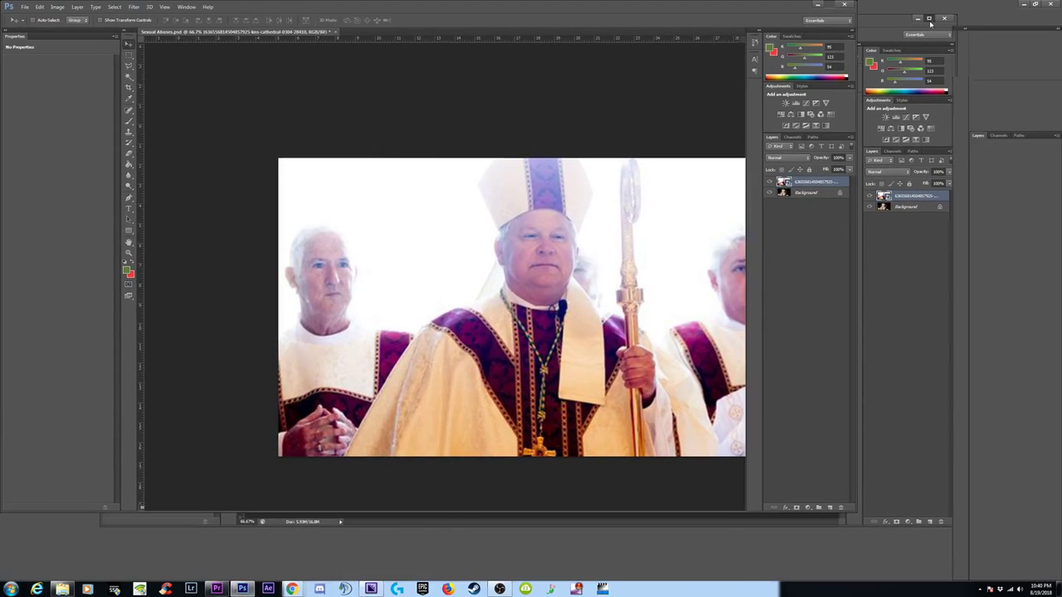
pyautogui.hotkey('ctrl', '1')
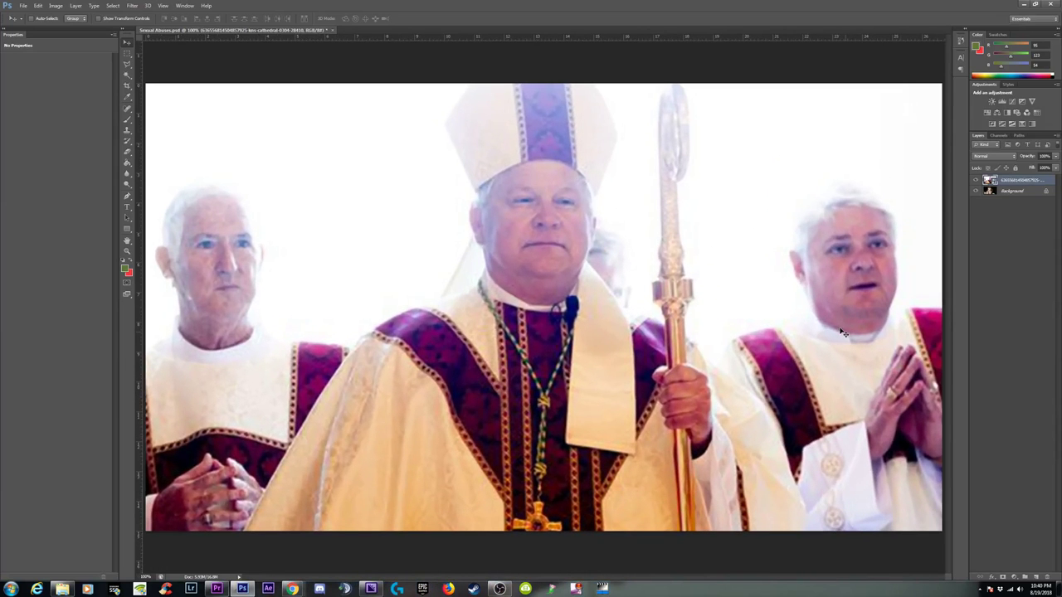
pyautogui.click(1008, 578)
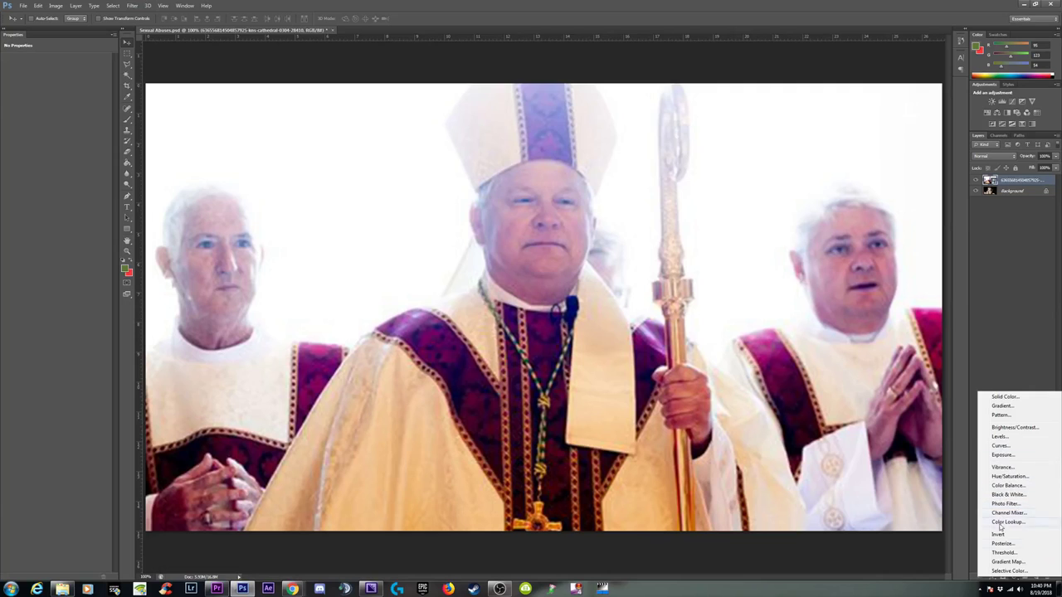
pyautogui.click(1000, 446)
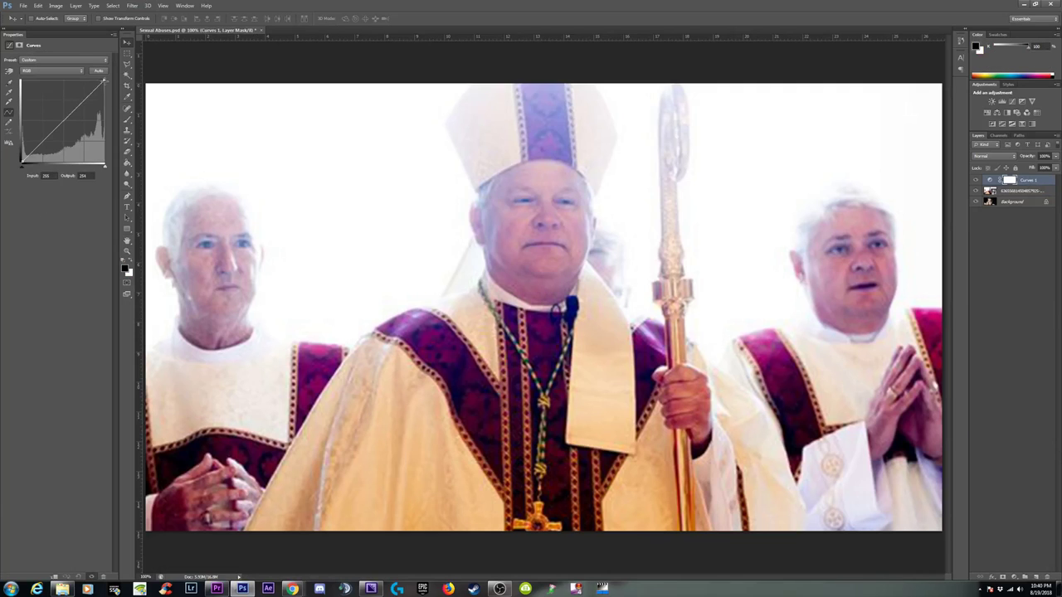
# Step: Shape an S-curve by raising highlights and lowering shadows, then compare zoom levels
pyautogui.moveTo(103, 81); pyautogui.dragTo(115, 218)
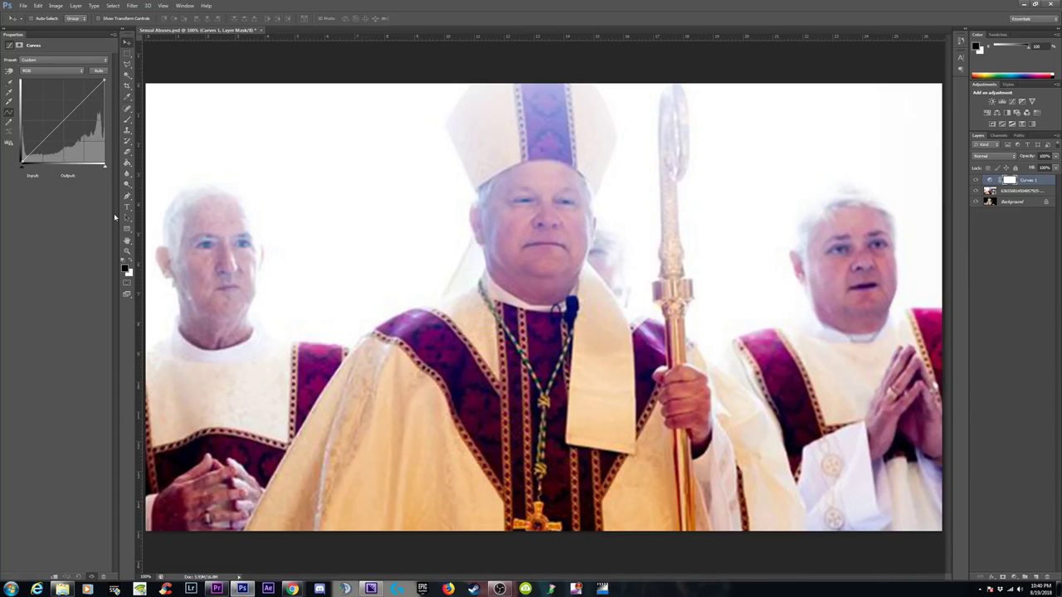
pyautogui.moveTo(83, 108); pyautogui.dragTo(84, 88)
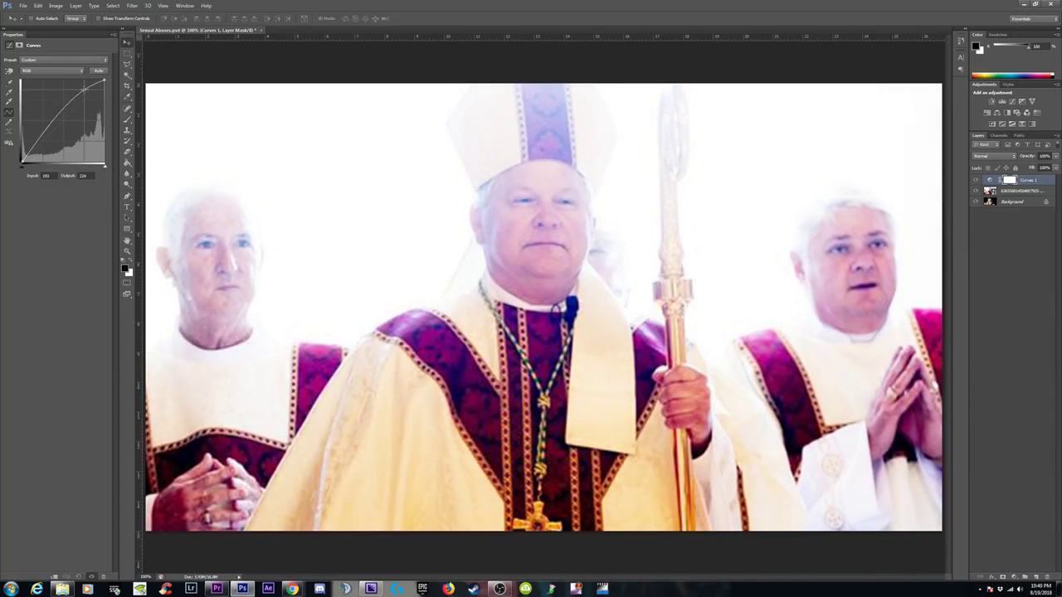
pyautogui.moveTo(41, 136); pyautogui.dragTo(37, 154)
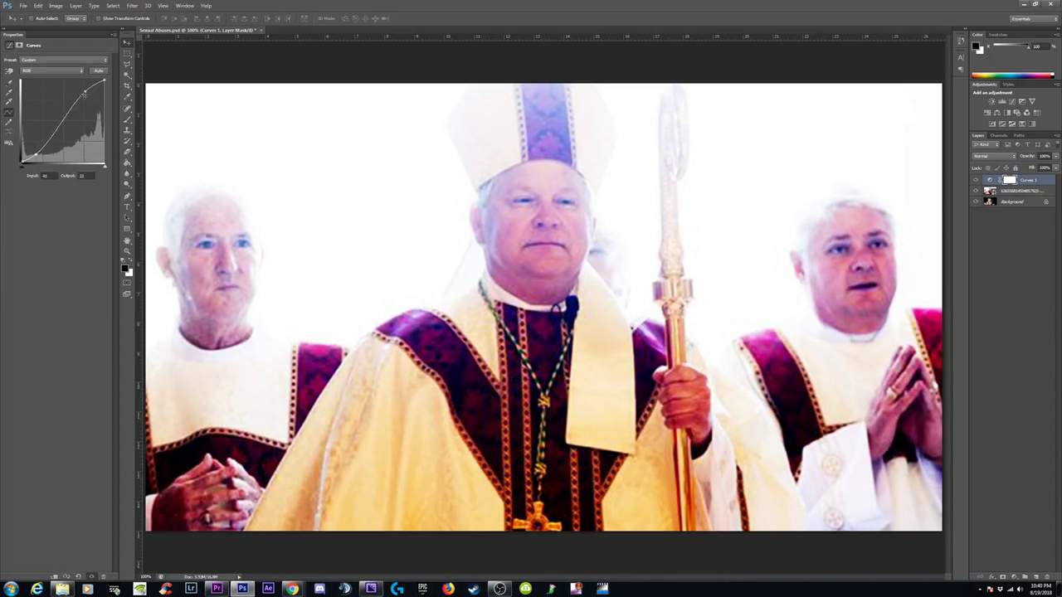
pyautogui.moveTo(83, 95); pyautogui.dragTo(85, 91)
pyautogui.hotkey('ctrl', '-')
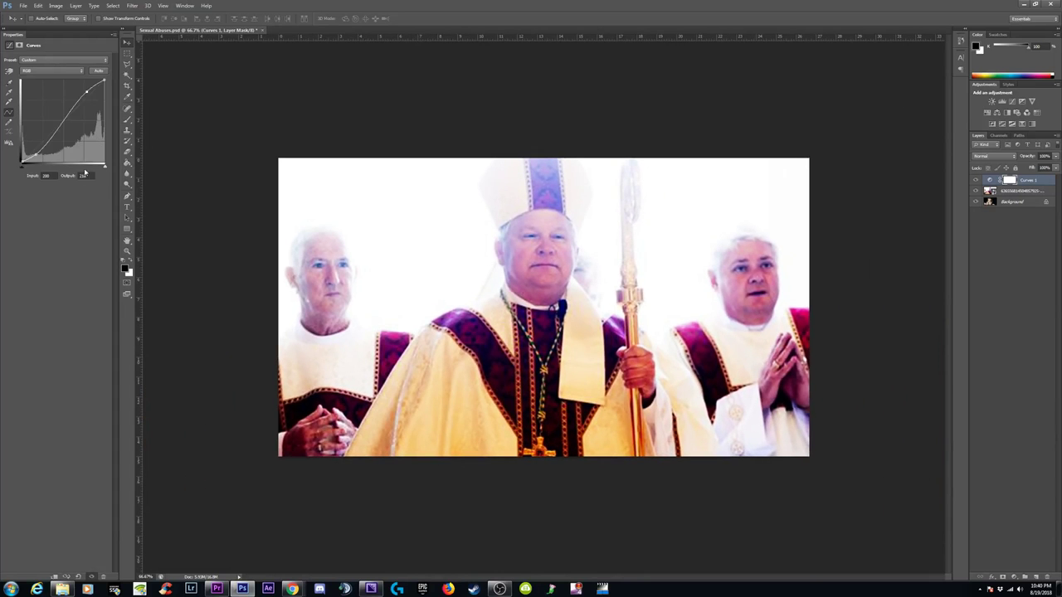
pyautogui.hotkey('ctrl', '+')
pyautogui.hotkey('ctrl', '-')
pyautogui.hotkey('ctrl', '+')
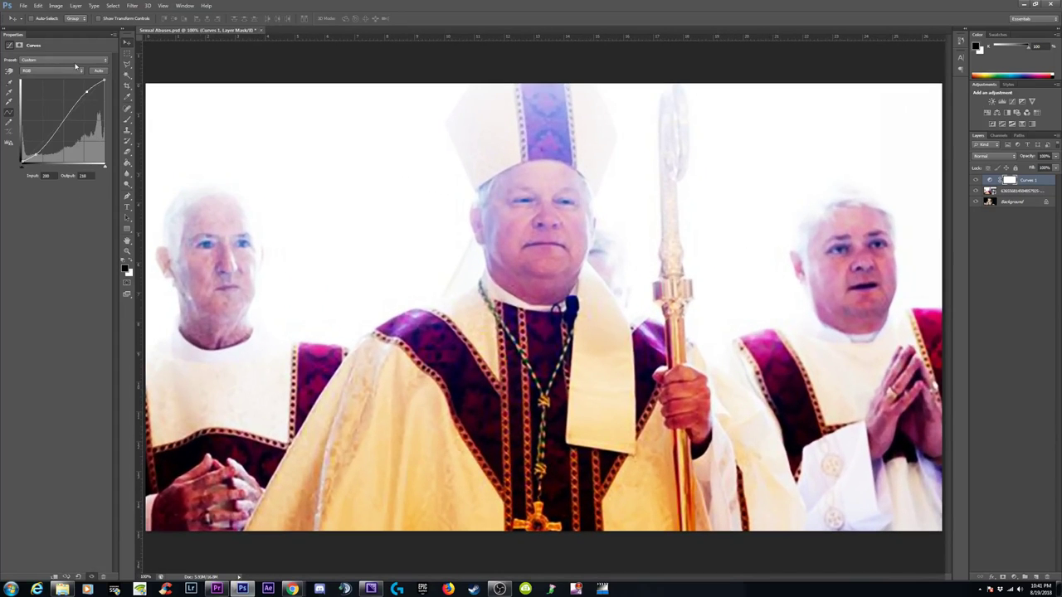
# Step: Pull the Red channel curve down slightly to reduce the red tint
pyautogui.click(76, 61)
pyautogui.click(75, 66)
pyautogui.click(63, 71)
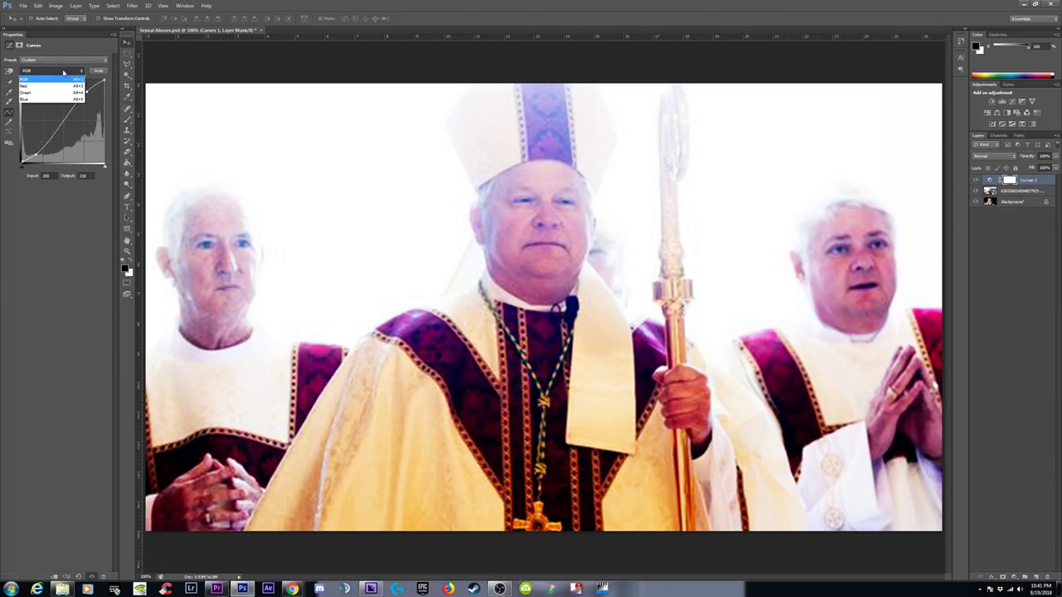
pyautogui.click(38, 85)
pyautogui.moveTo(62, 121); pyautogui.dragTo(65, 125)
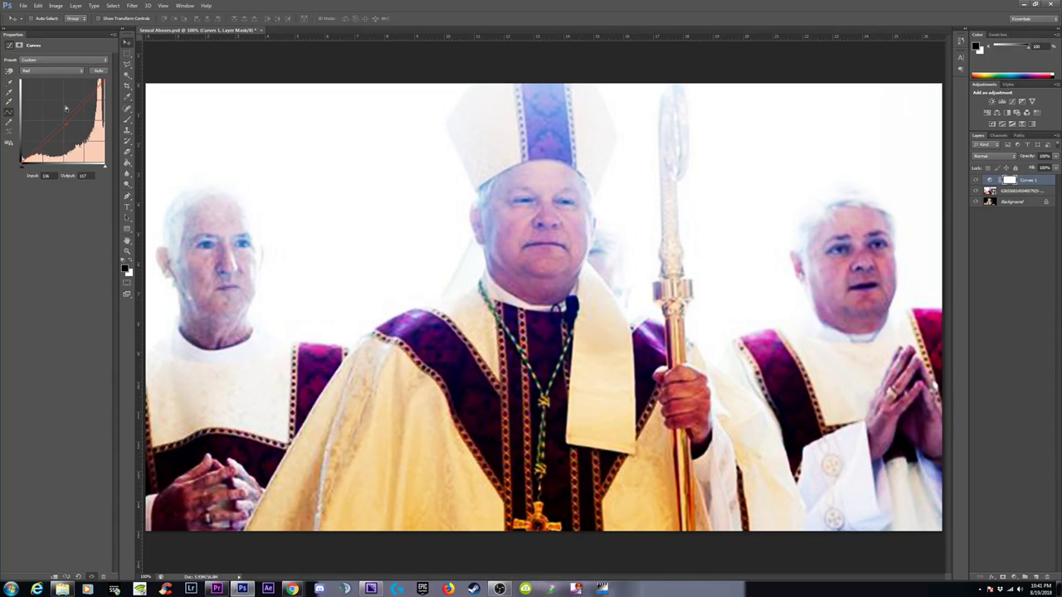
# Step: Drag the Green curve down for magenta and raise the Blue curve for a blue tint
pyautogui.click(50, 71)
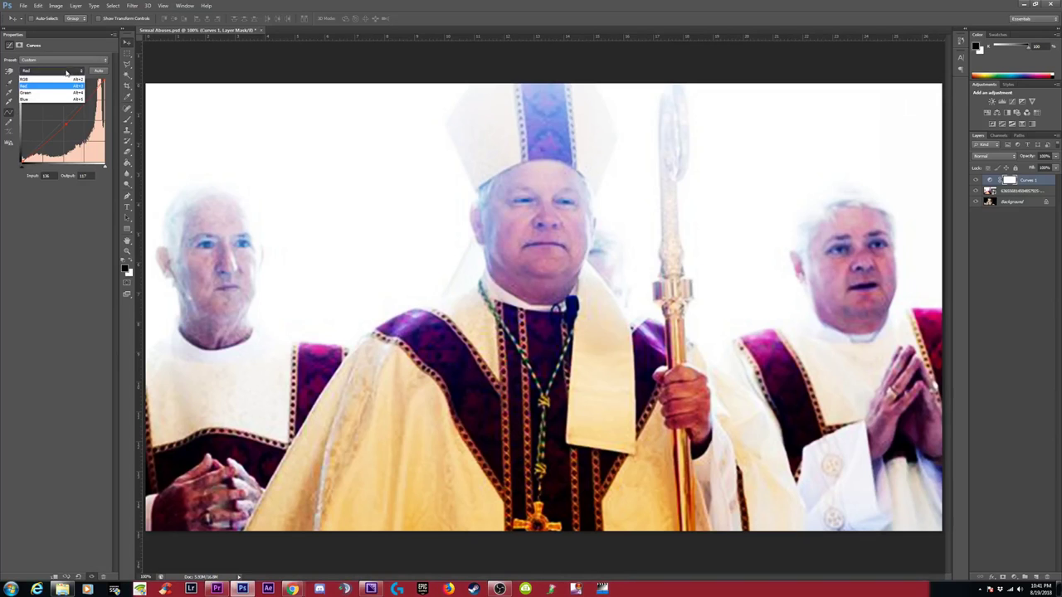
pyautogui.click(37, 92)
pyautogui.moveTo(67, 120); pyautogui.dragTo(99, 172)
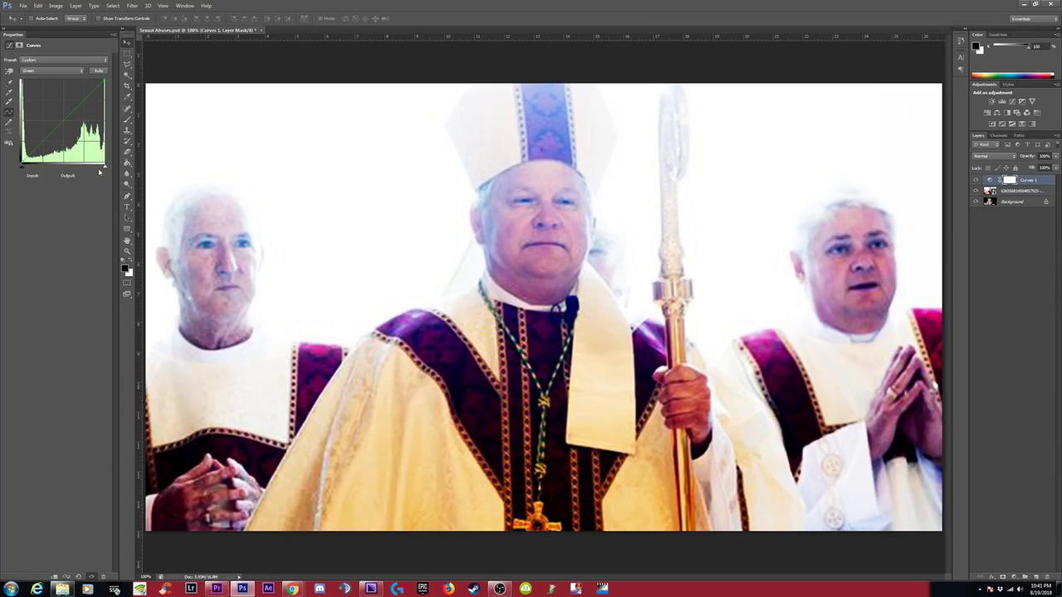
pyautogui.click(52, 70)
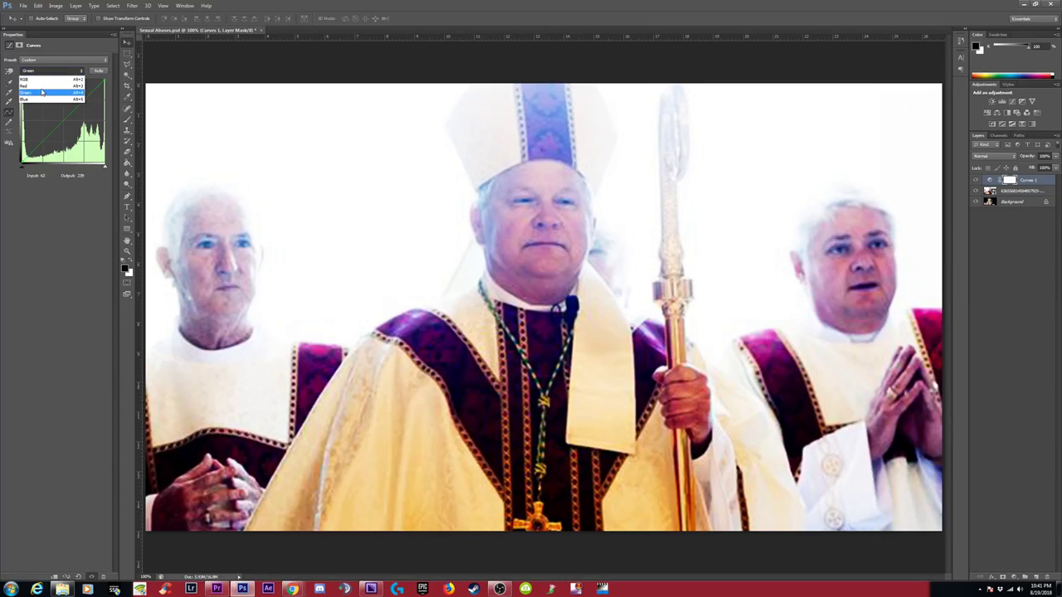
pyautogui.click(37, 99)
pyautogui.moveTo(65, 118)
pyautogui.mouseDown()
pyautogui.moveTo(66, 108)
pyautogui.moveTo(67, 132)
pyautogui.moveTo(64, 115)
pyautogui.mouseUp()
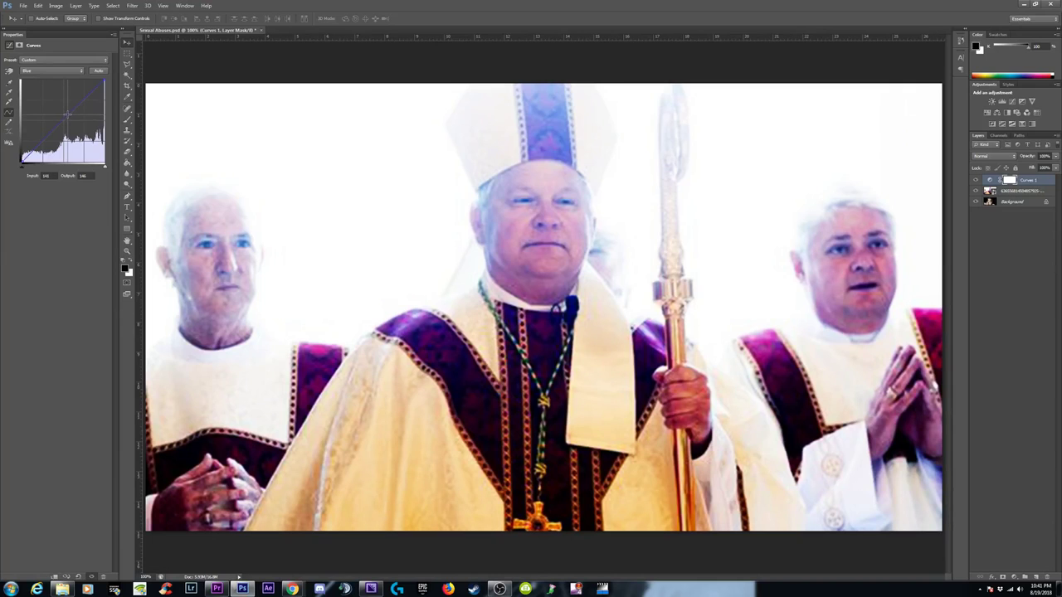
pyautogui.moveTo(65, 114); pyautogui.dragTo(66, 113)
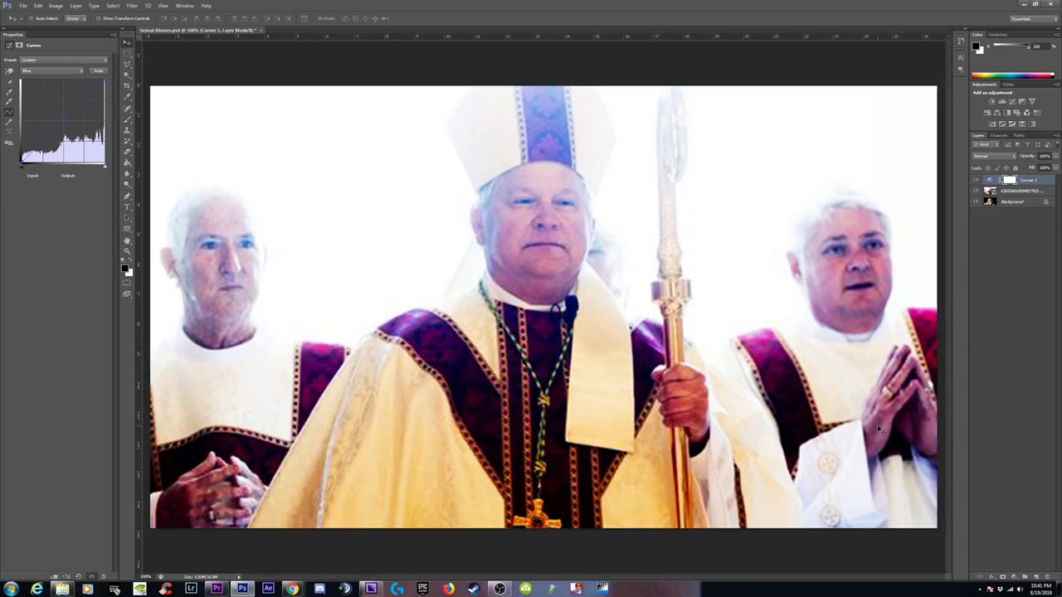
pyautogui.hotkey('ctrl', '-')
pyautogui.moveTo(1008, 180); pyautogui.dragTo(1008, 180)
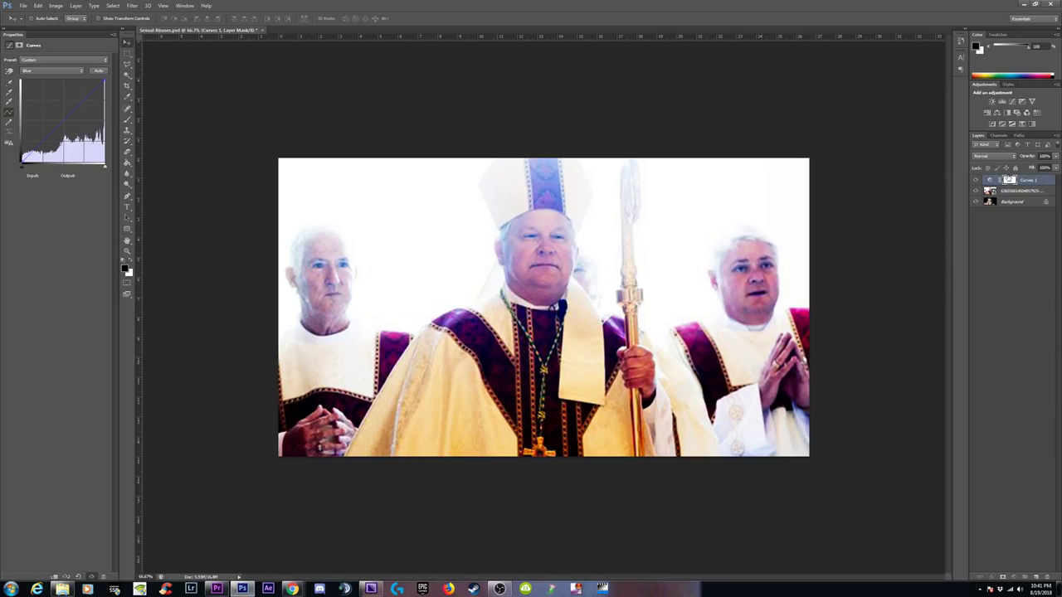
# Step: Duplicate the Background layer and move the copy to the top of the stack
pyautogui.click(1005, 204)
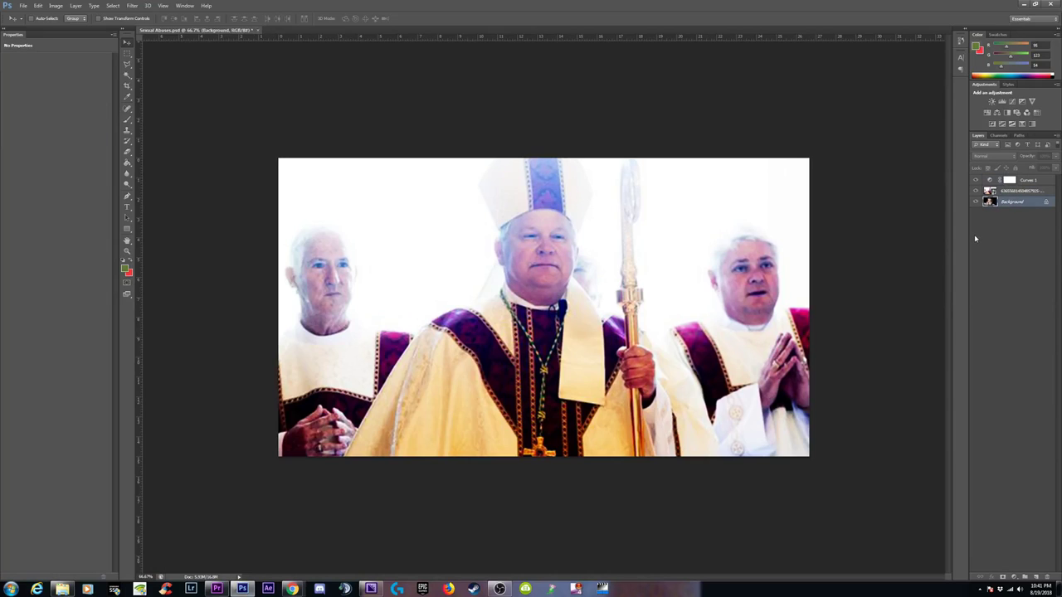
pyautogui.hotkey('ctrl', 'j')
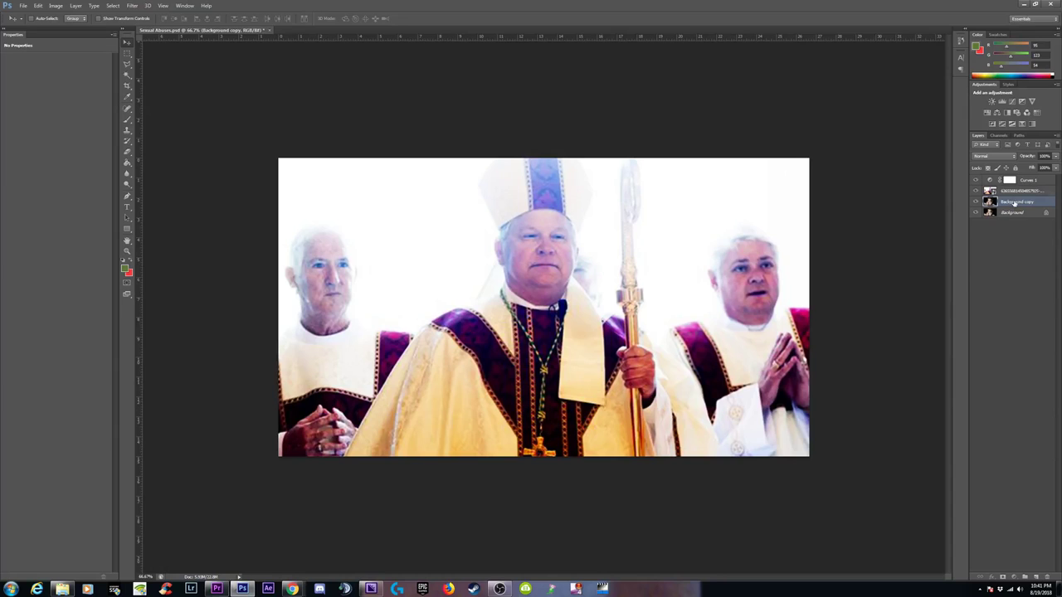
pyautogui.moveTo(1014, 203); pyautogui.dragTo(1016, 181)
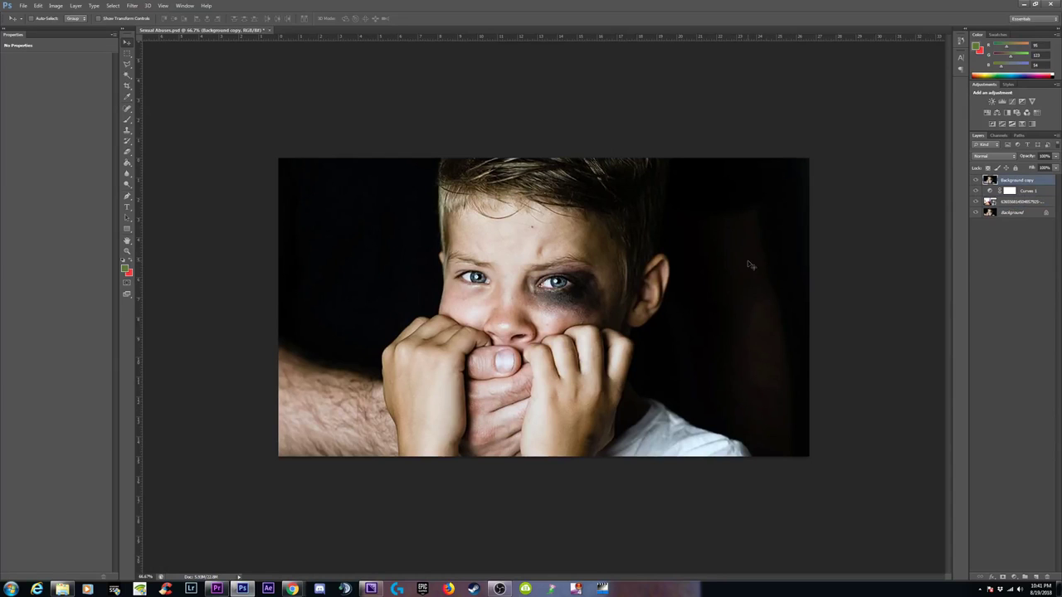
# Step: Magic Wand the dark background, experimenting with tolerance and settling on 10
pyautogui.click(127, 76)
pyautogui.click(327, 230)
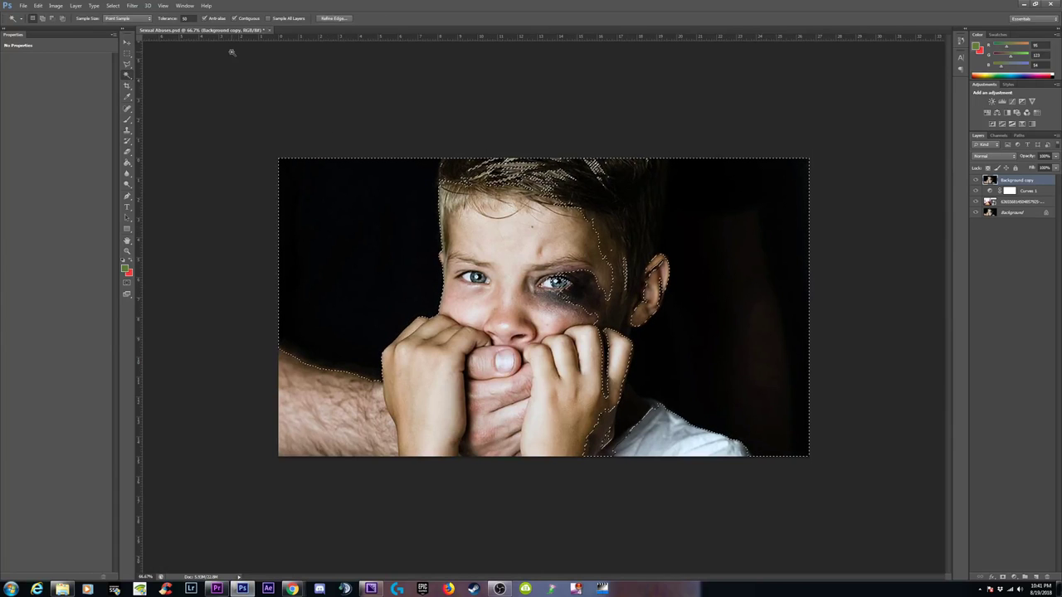
pyautogui.click(191, 17)
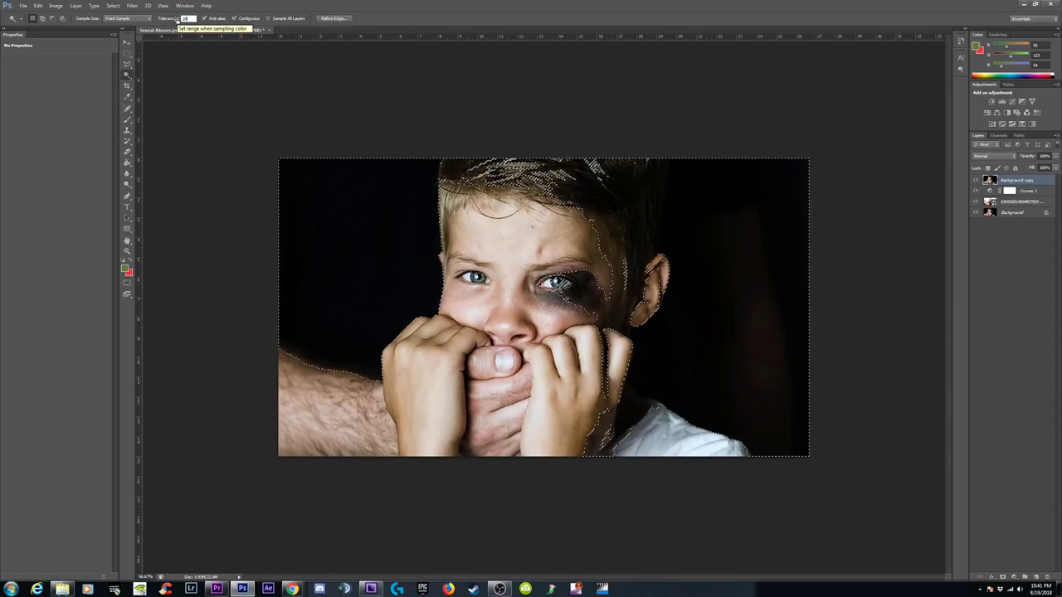
pyautogui.click(314, 141)
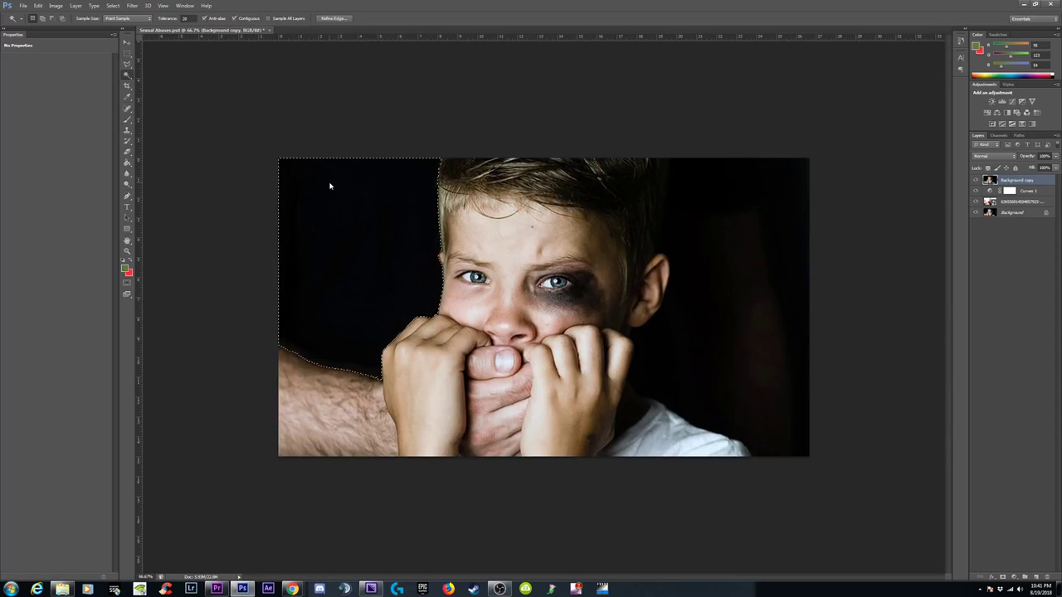
pyautogui.keyDown('shift'); pyautogui.click(771, 213); pyautogui.keyUp('shift')
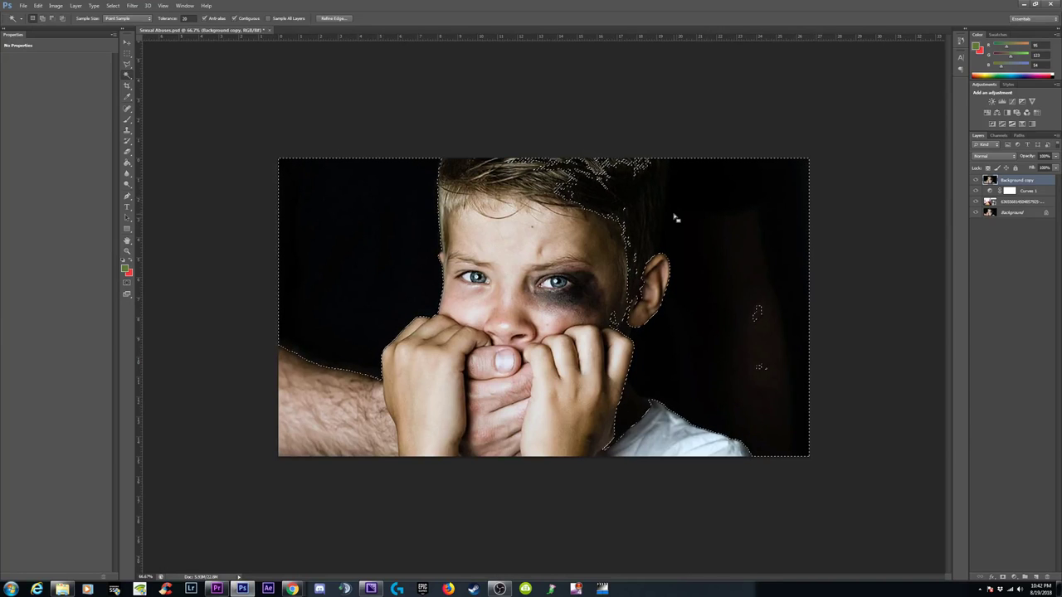
pyautogui.hotkey('ctrl', 'z')
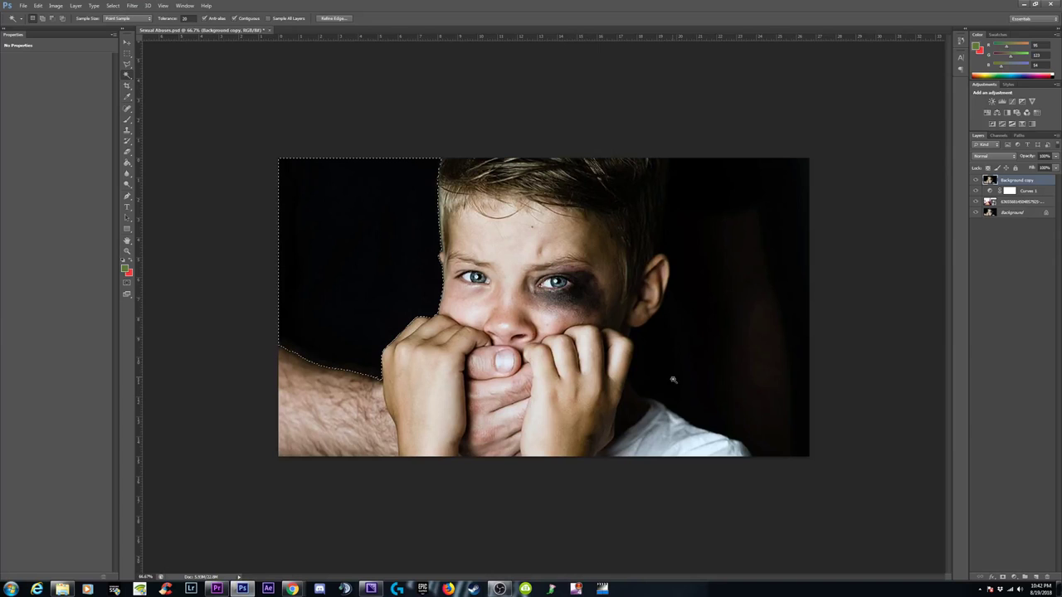
pyautogui.keyDown('shift'); pyautogui.click(763, 398); pyautogui.keyUp('shift')
pyautogui.hotkey('ctrl', 'z')
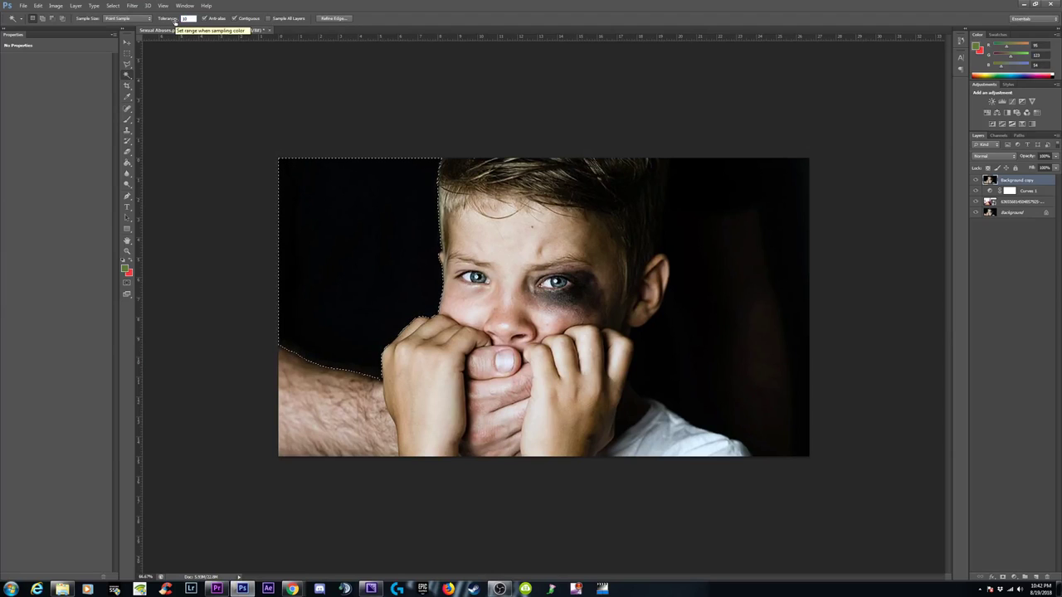
pyautogui.press('Return')
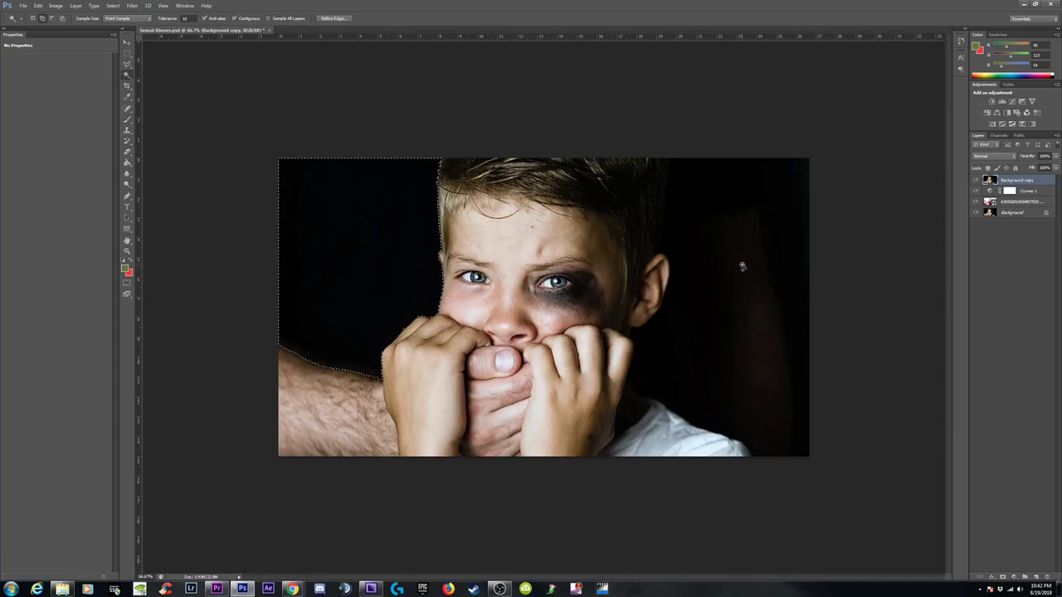
# Step: Add the dark right-side background to the selection, using Tolerance 5 for leftover specks
pyautogui.keyDown('shift'); pyautogui.click(774, 239); pyautogui.keyUp('shift')
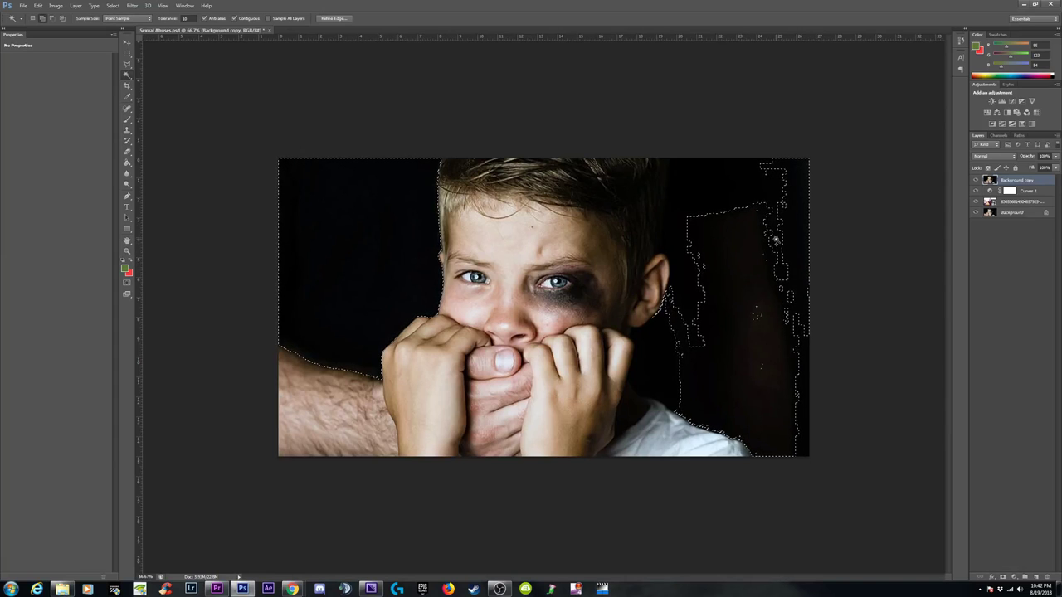
pyautogui.keyDown('shift'); pyautogui.click(776, 241); pyautogui.keyUp('shift')
pyautogui.keyDown('shift'); pyautogui.click(804, 348); pyautogui.keyUp('shift')
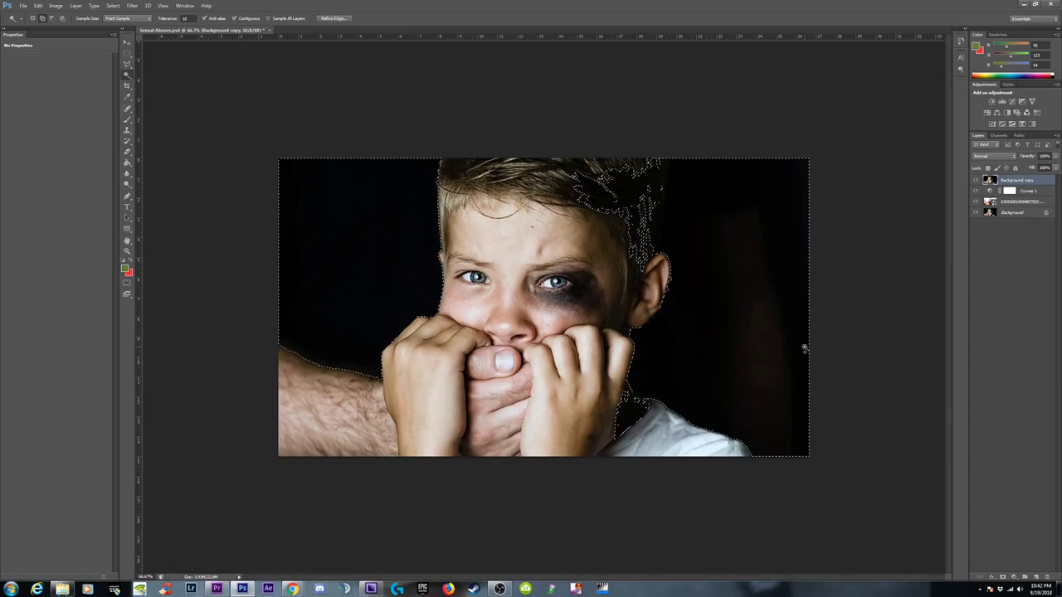
pyautogui.keyDown('alt'); pyautogui.click(694, 218); pyautogui.keyUp('alt')
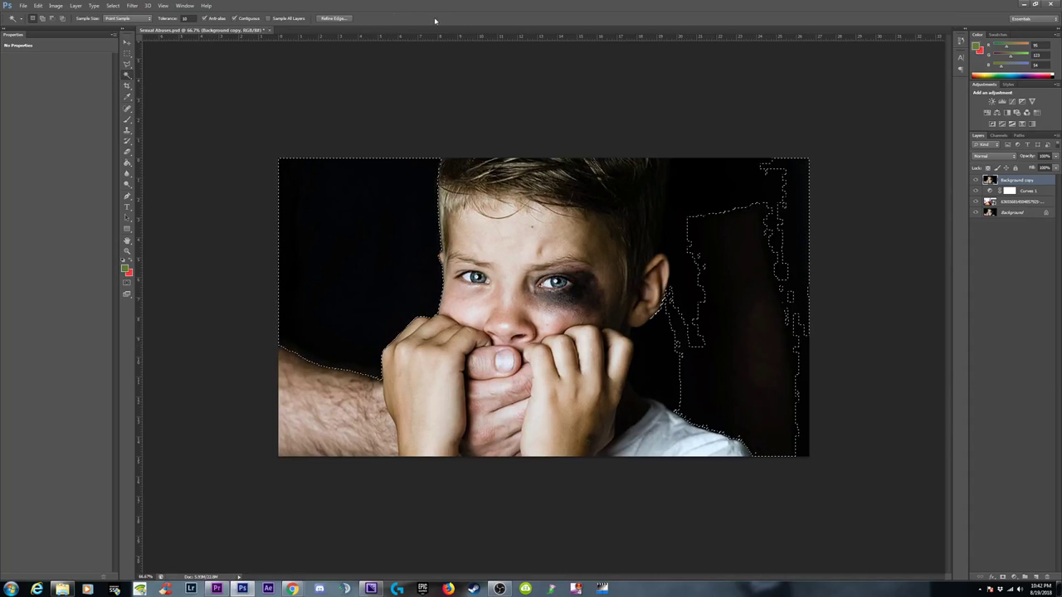
pyautogui.click(185, 19)
pyautogui.write('5')
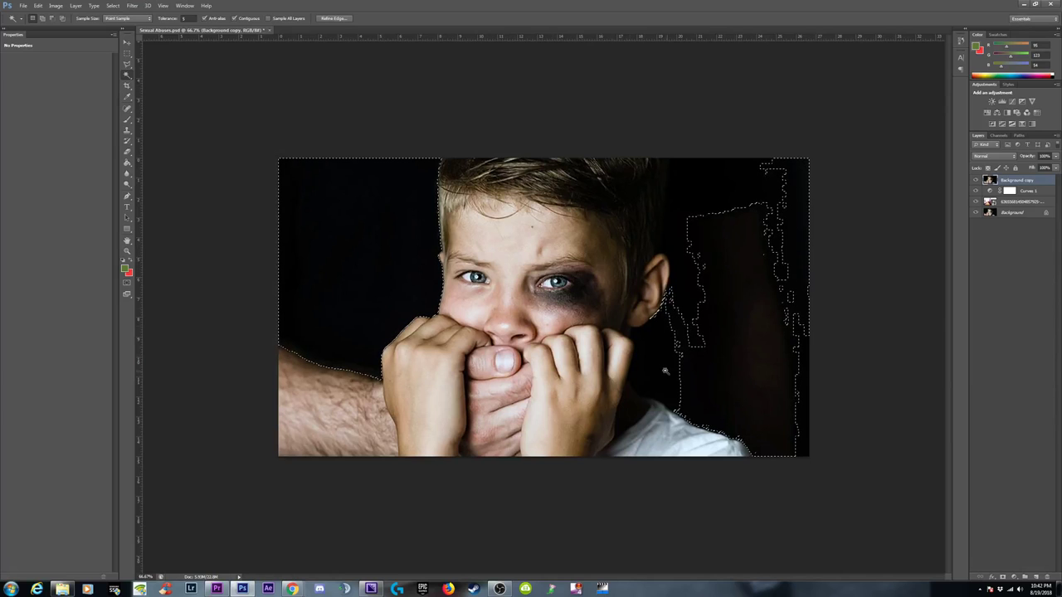
pyautogui.keyDown('alt'); pyautogui.click(764, 257); pyautogui.keyUp('alt')
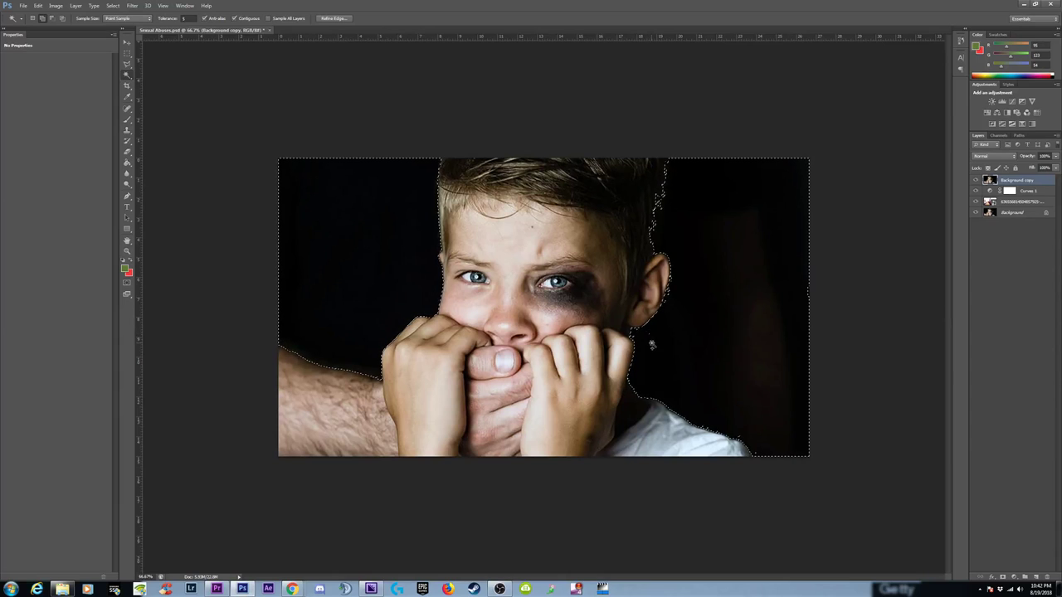
# Step: At 100% zoom, refine the selection around the boy's dark right hair area
pyautogui.hotkey('ctrl', '+')
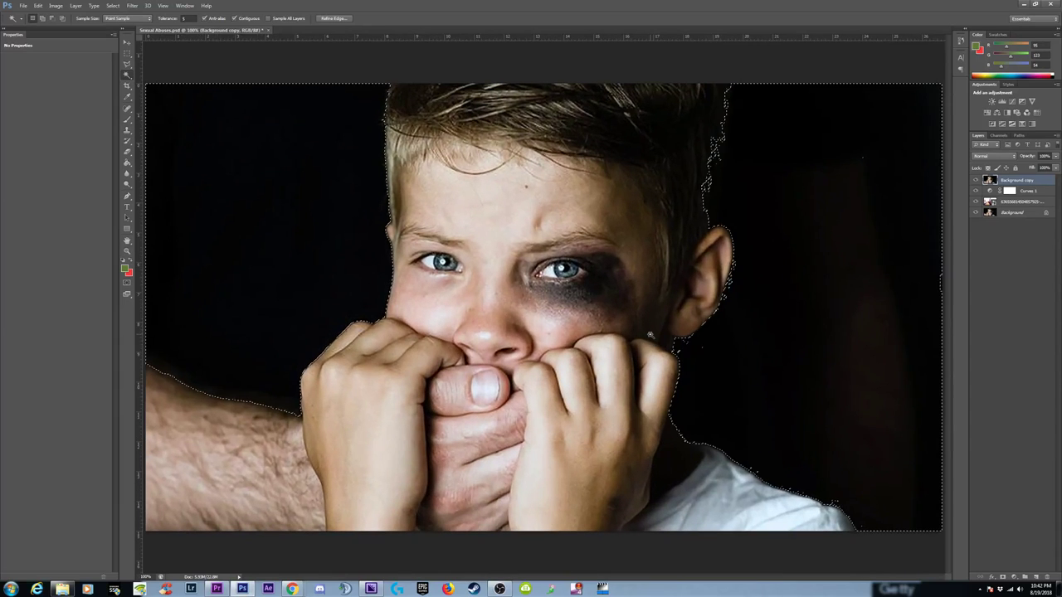
pyautogui.click(876, 161)
pyautogui.click(829, 230)
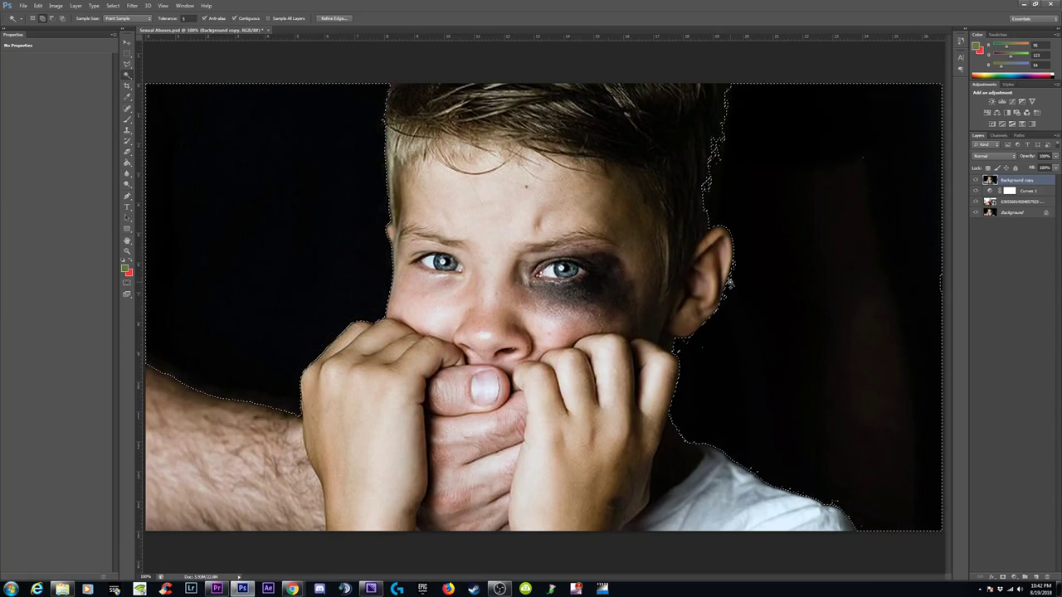
pyautogui.keyDown('shift'); pyautogui.click(735, 268); pyautogui.keyUp('shift')
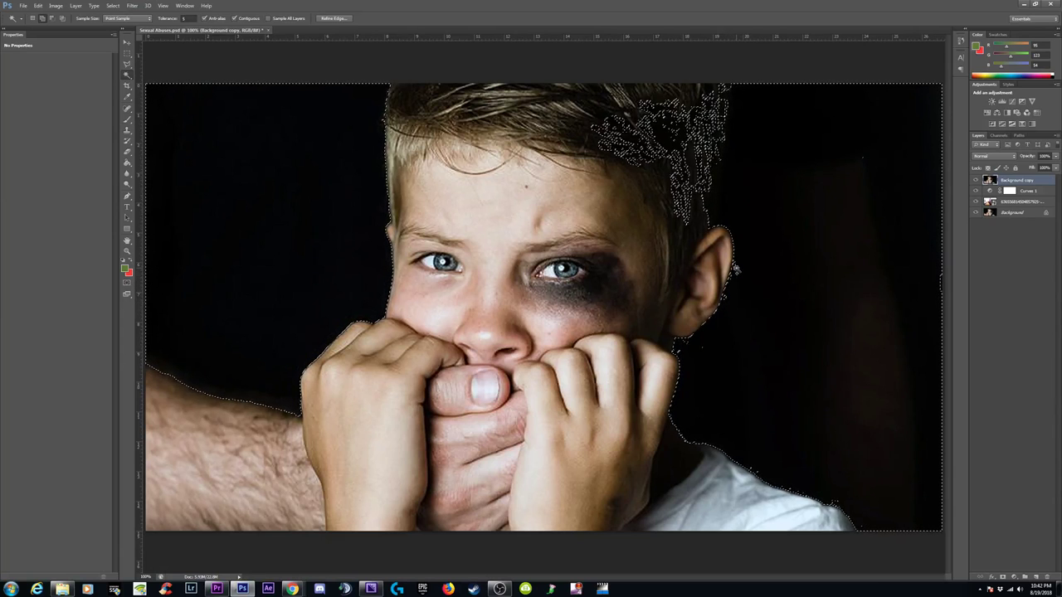
pyautogui.keyDown('shift'); pyautogui.click(768, 295); pyautogui.keyUp('shift')
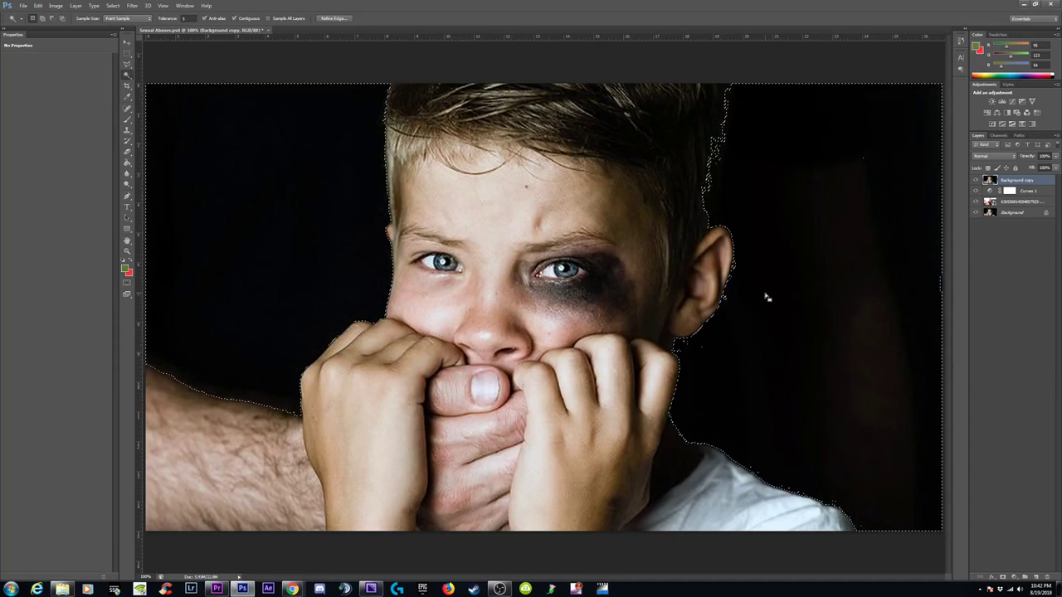
pyautogui.hotkey('ctrl', '-')
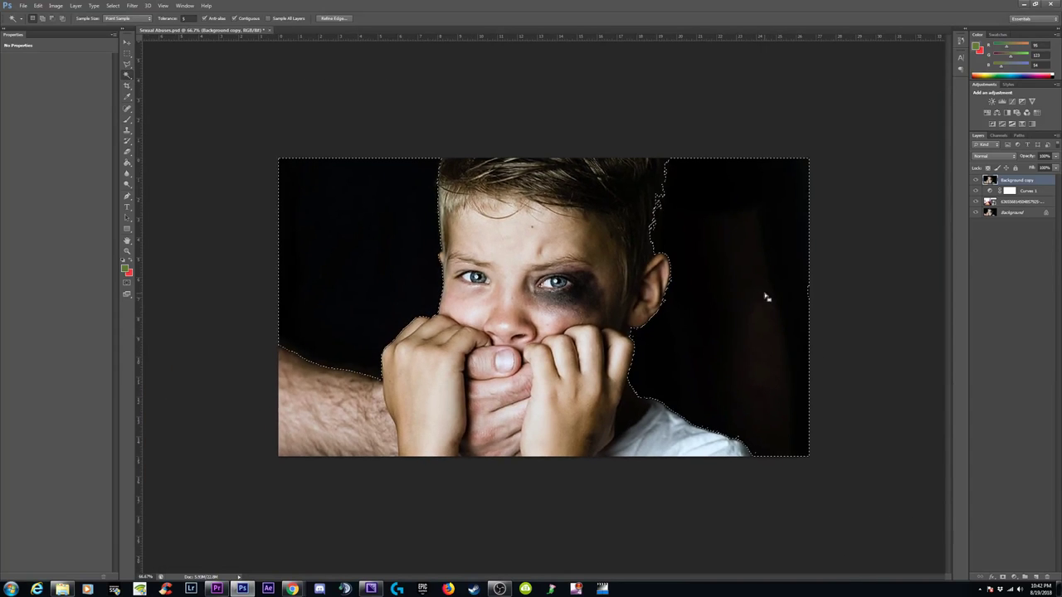
# Step: Mask the Background copy with the selection, invert it, and feather the edge 3.0 px
pyautogui.click(1003, 577)
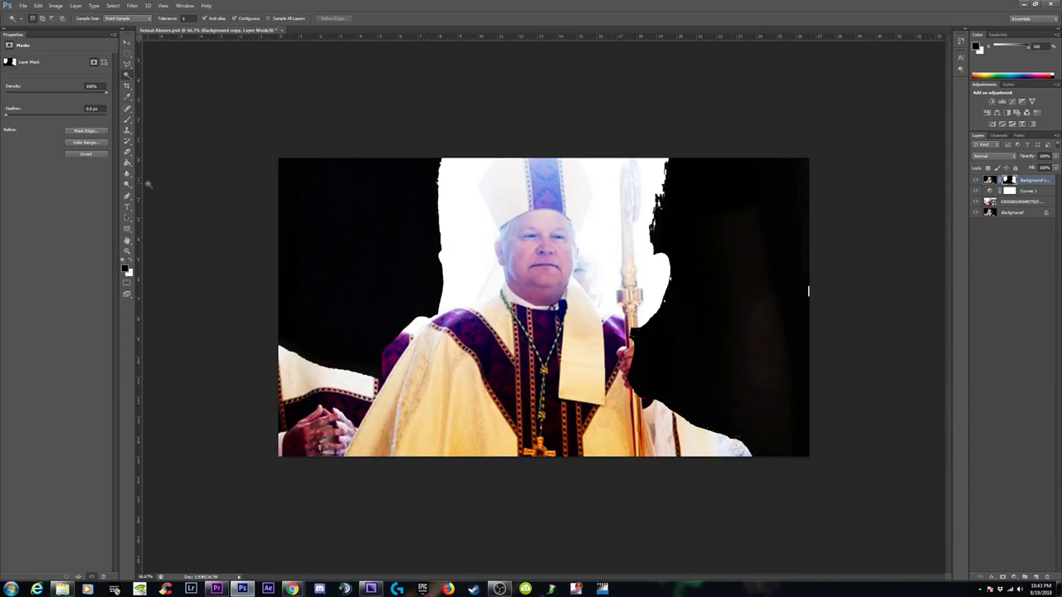
pyautogui.click(95, 155)
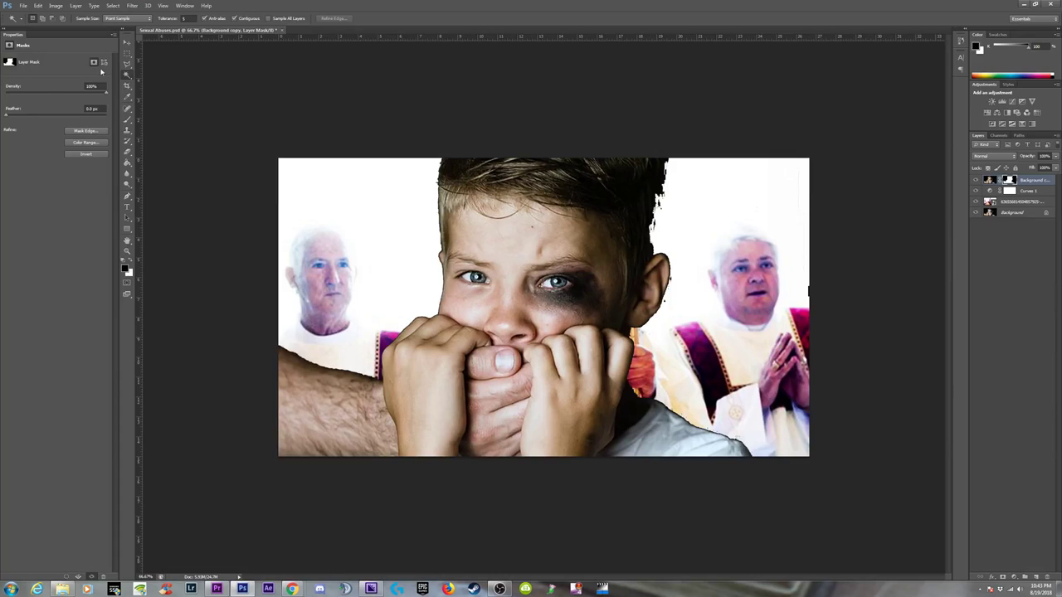
pyautogui.click(127, 121)
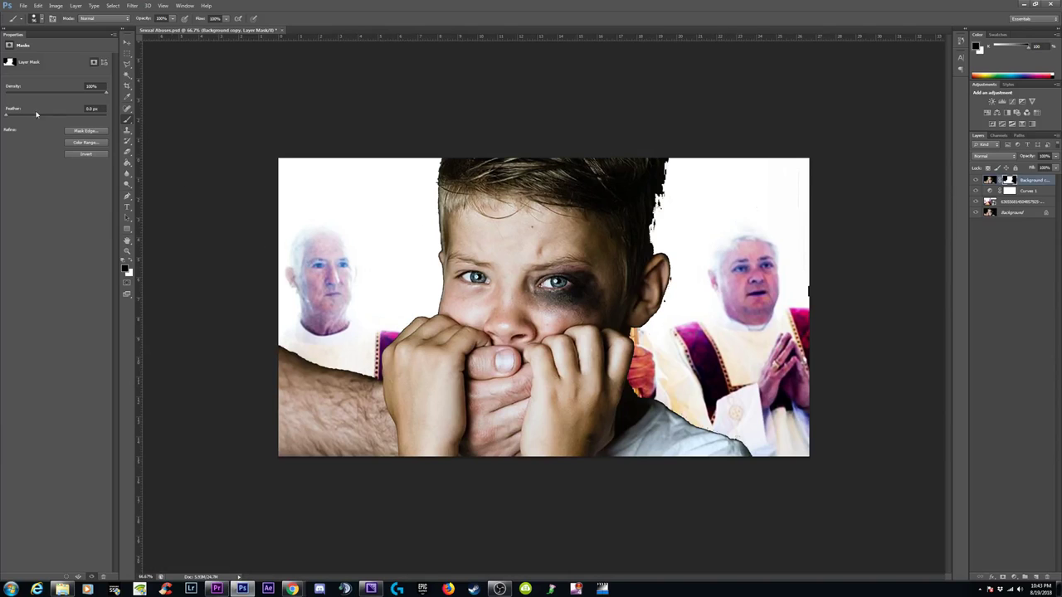
pyautogui.moveTo(37, 114); pyautogui.dragTo(14, 116)
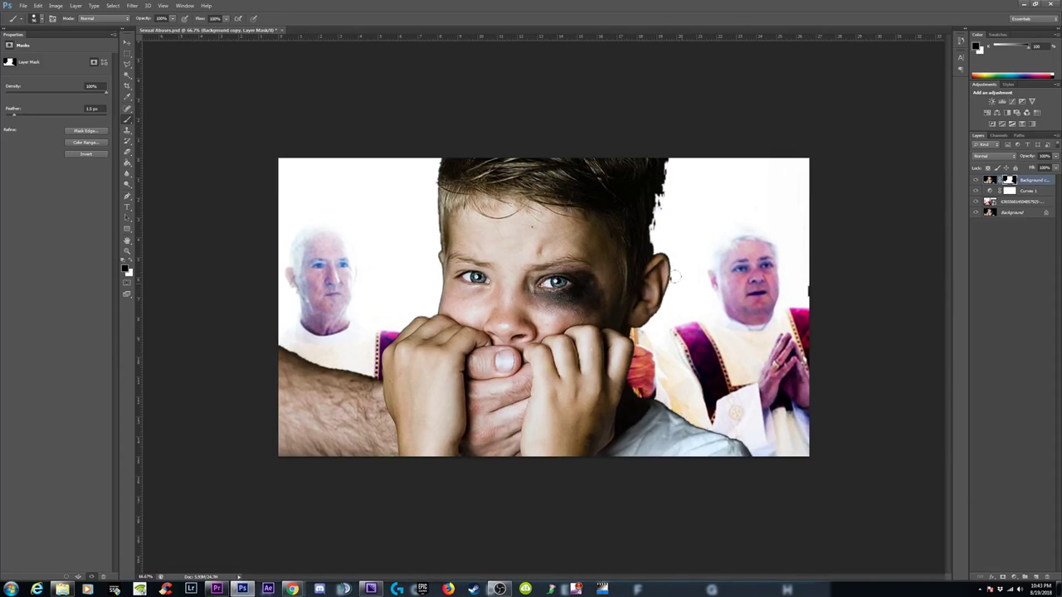
# Step: Paint the right hair edge, hiding jagged spikes in black and restoring hair in white
pyautogui.moveTo(658, 222); pyautogui.dragTo(672, 162)
pyautogui.click(131, 262)
pyautogui.moveTo(631, 171)
pyautogui.mouseDown()
pyautogui.moveTo(634, 244)
pyautogui.moveTo(647, 160)
pyautogui.mouseUp()
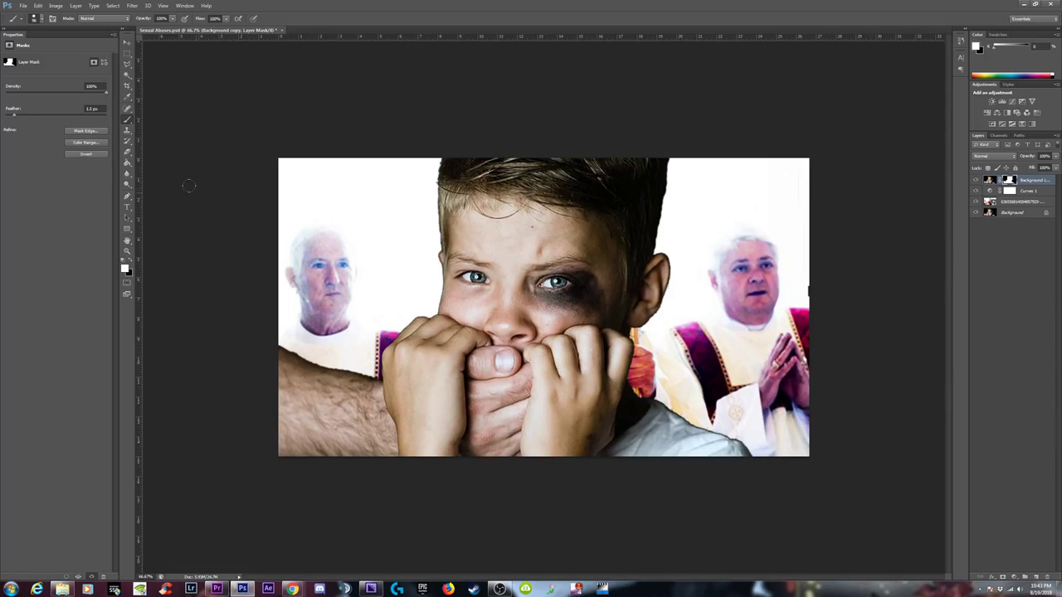
pyautogui.click(130, 263)
pyautogui.click(1011, 202)
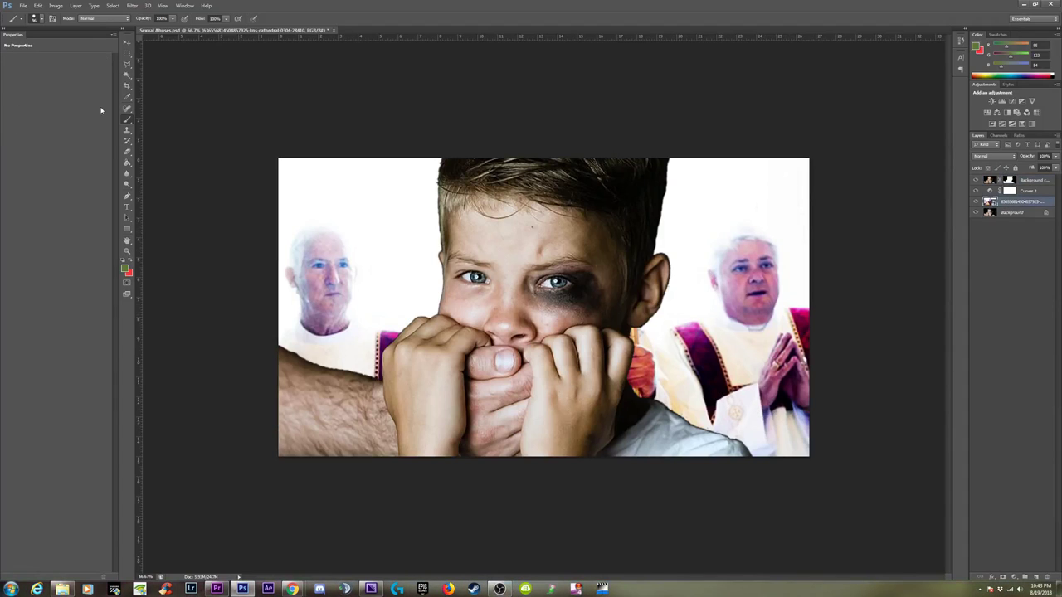
# Step: Slide the bishops photo left, duplicate it, and shift the copy right
pyautogui.press('v')
pyautogui.moveTo(780, 373); pyautogui.dragTo(600, 349)
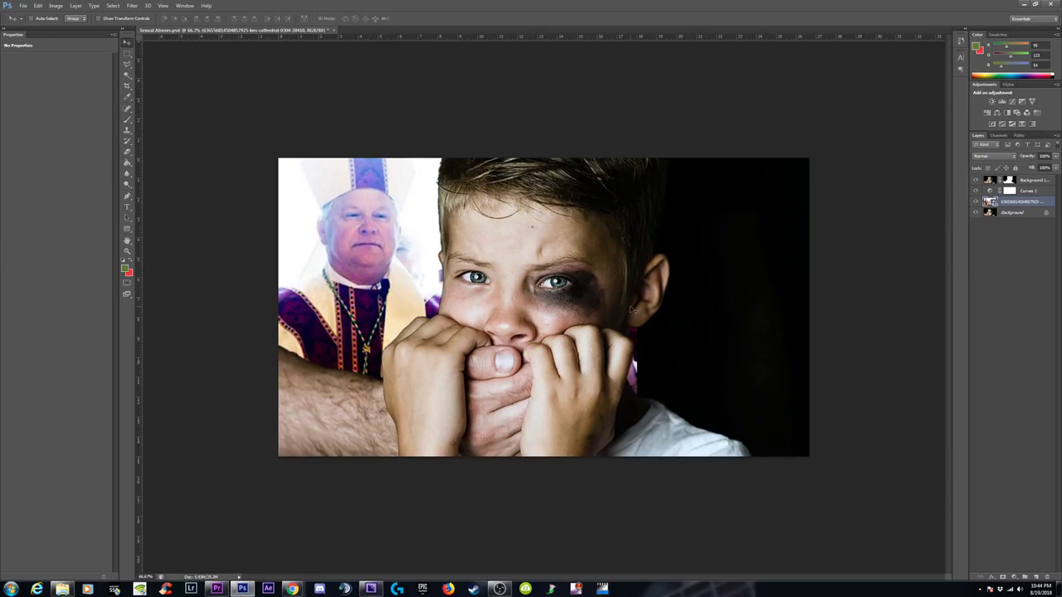
pyautogui.hotkey('ctrl', 'j')
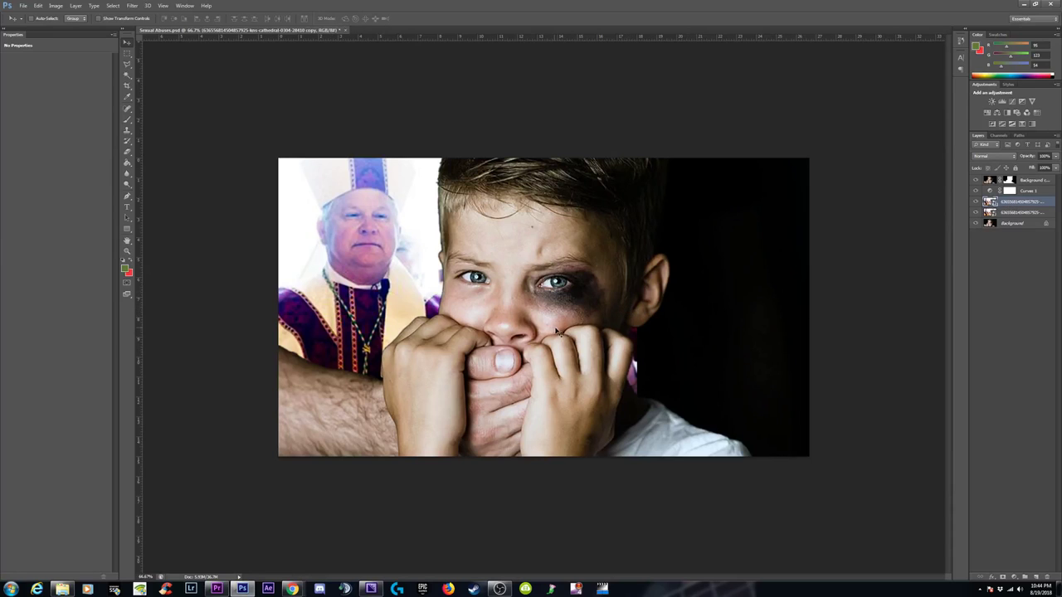
pyautogui.moveTo(558, 332); pyautogui.dragTo(632, 302)
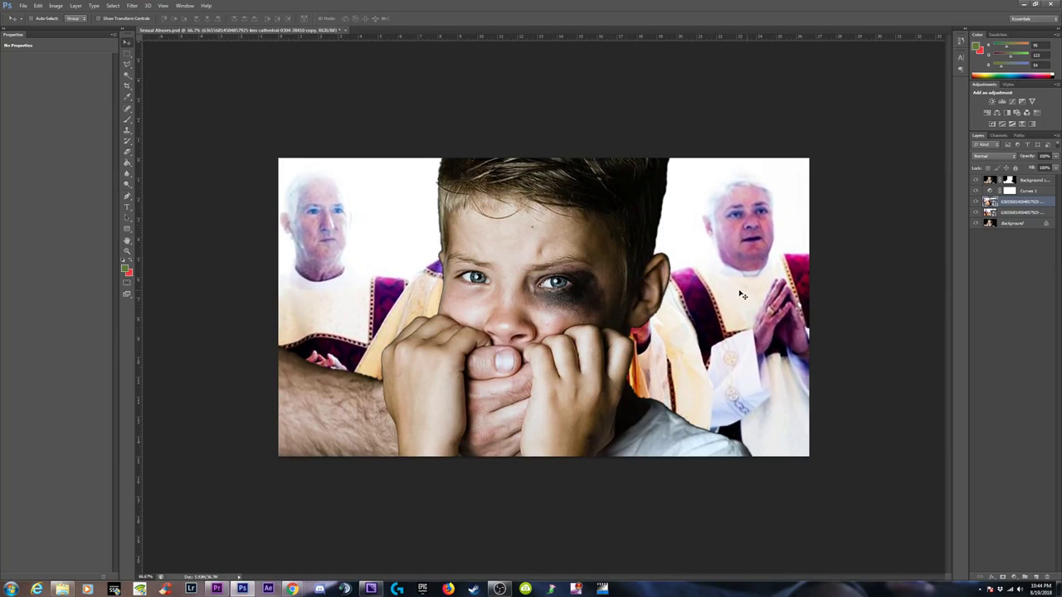
# Step: Draw a rectangular marquee over the right part of the canvas
pyautogui.click(126, 52)
pyautogui.moveTo(185, 80); pyautogui.dragTo(567, 526)
pyautogui.moveTo(879, 100); pyautogui.dragTo(588, 503)
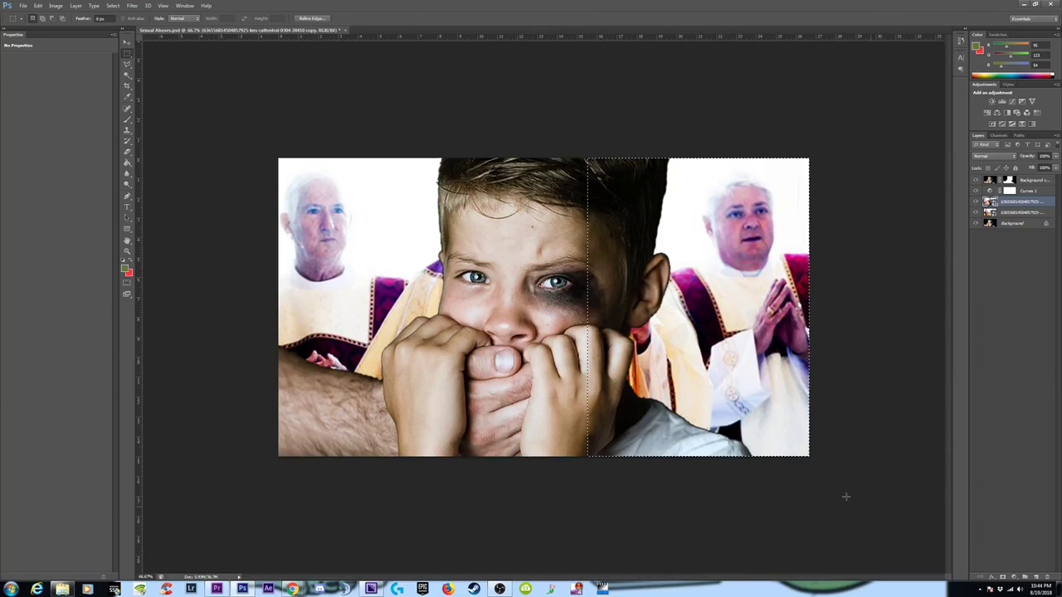
# Step: Add a layer mask to the bishops copy from the marquee, then zoom out to check
pyautogui.click(1003, 577)
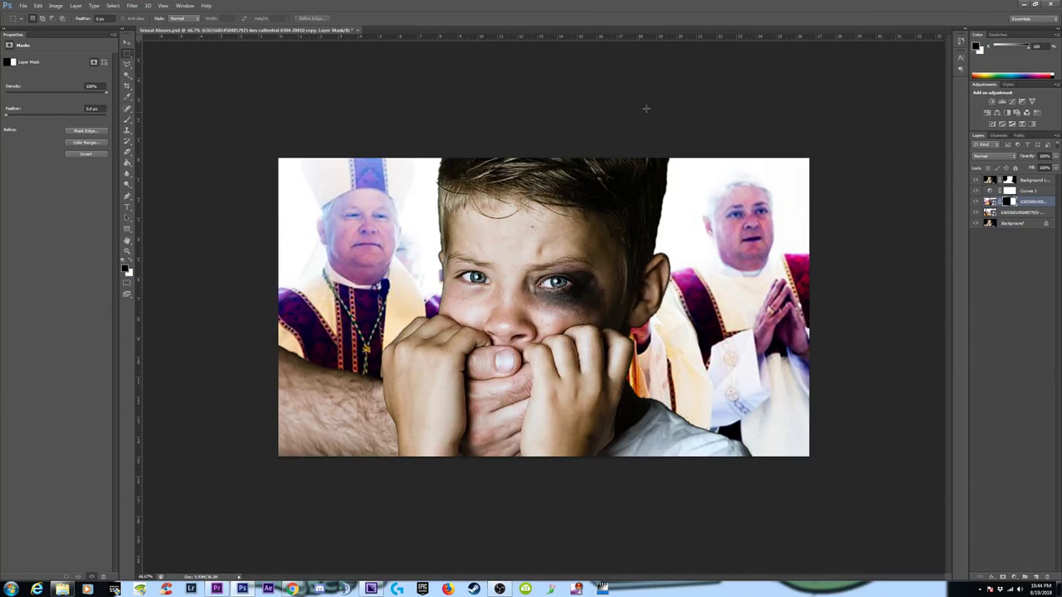
pyautogui.click(127, 41)
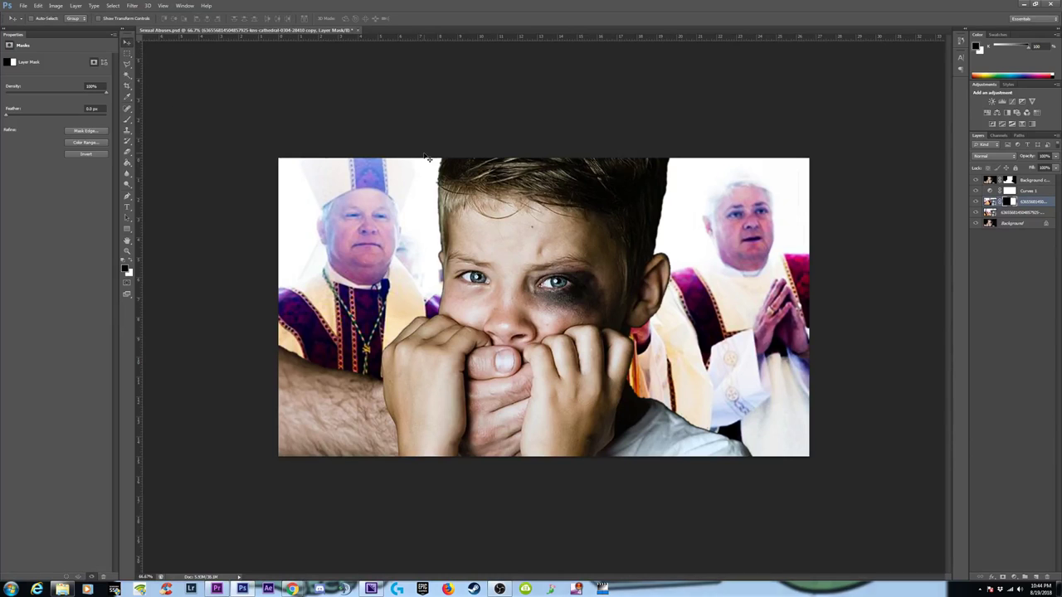
pyautogui.hotkey('ctrl', '-')
pyautogui.hotkey('ctrl', '-')
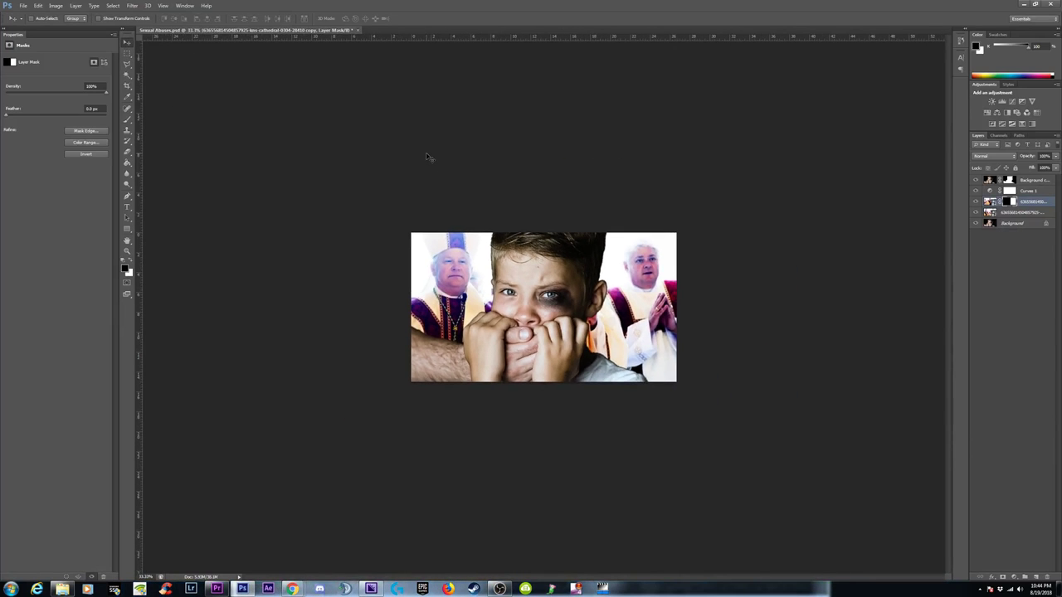
pyautogui.hotkey('ctrl', '+')
pyautogui.hotkey('ctrl', '-')
pyautogui.scroll(-1, 428, 158)
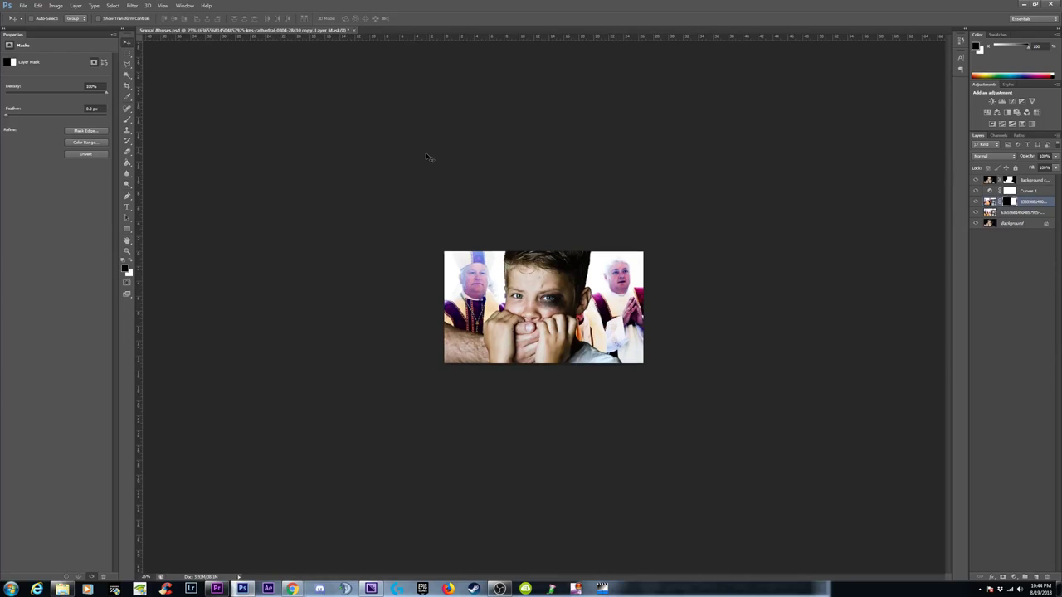
pyautogui.scroll(2, 428, 158)
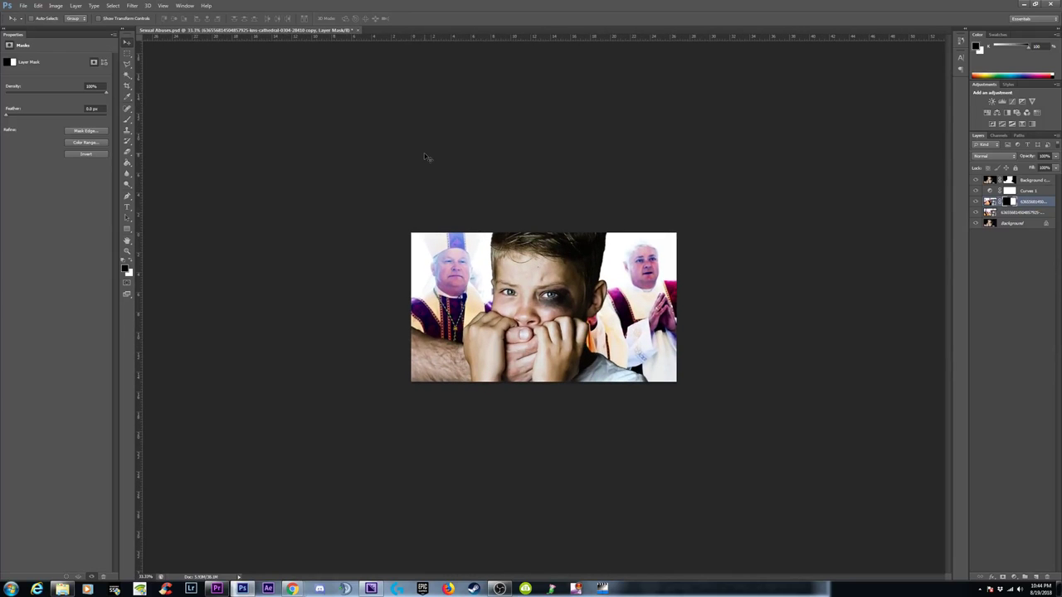
pyautogui.click(987, 180)
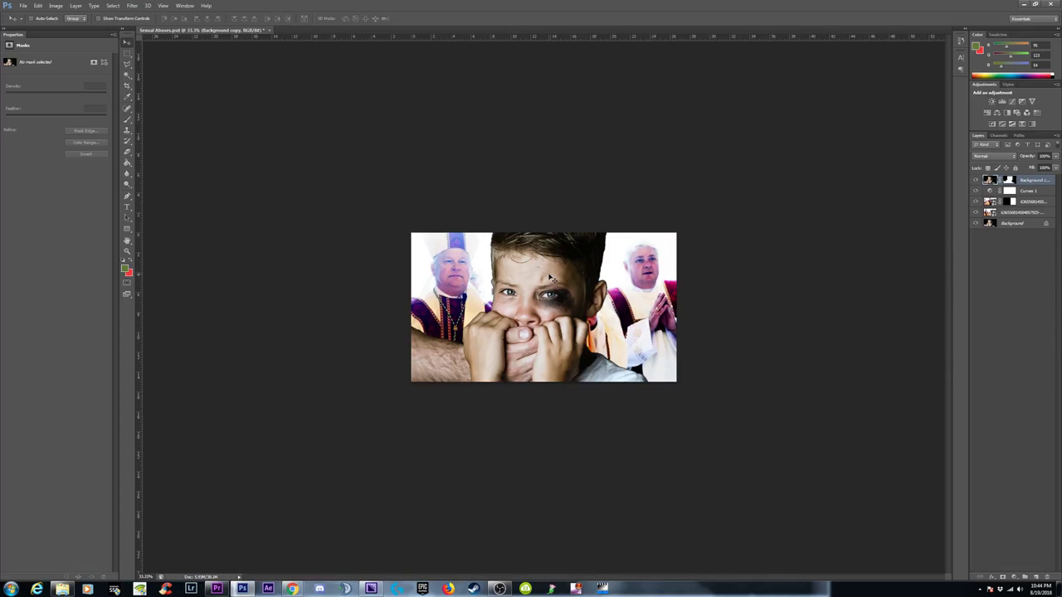
pyautogui.scroll(2, 550, 278)
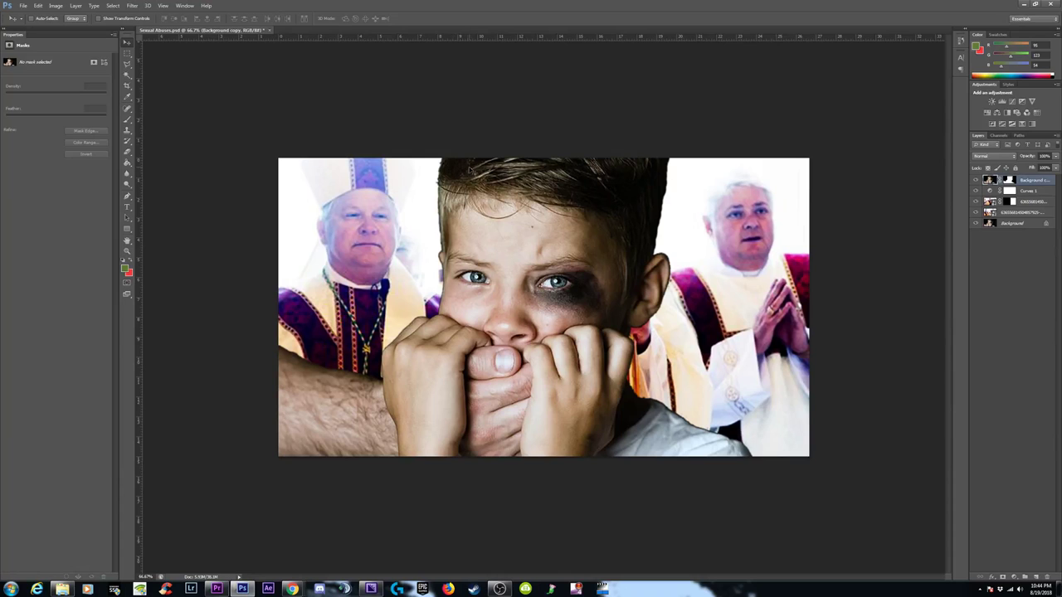
# Step: Open Unsharp Mask on the boy's layer, try 56% amount, and compare with Preview toggled
pyautogui.click(113, 6)
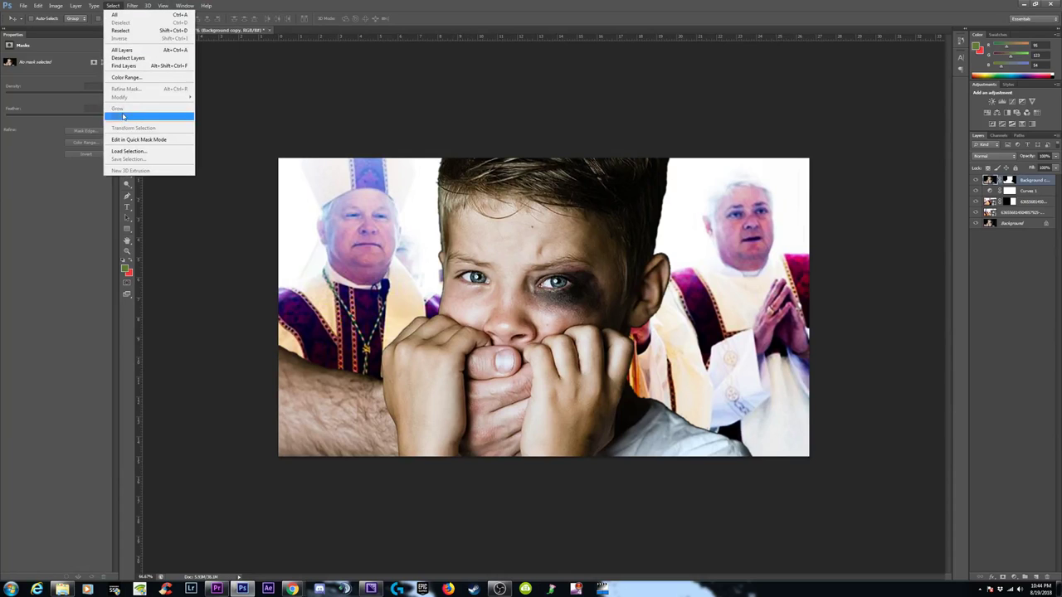
pyautogui.click(132, 6)
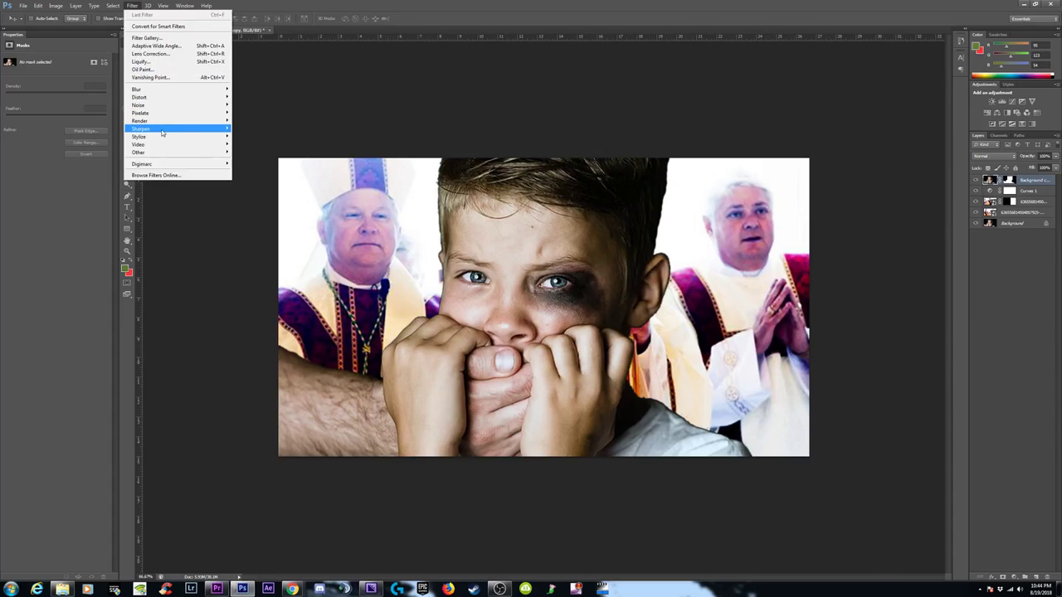
pyautogui.moveTo(163, 131)
pyautogui.click(253, 159)
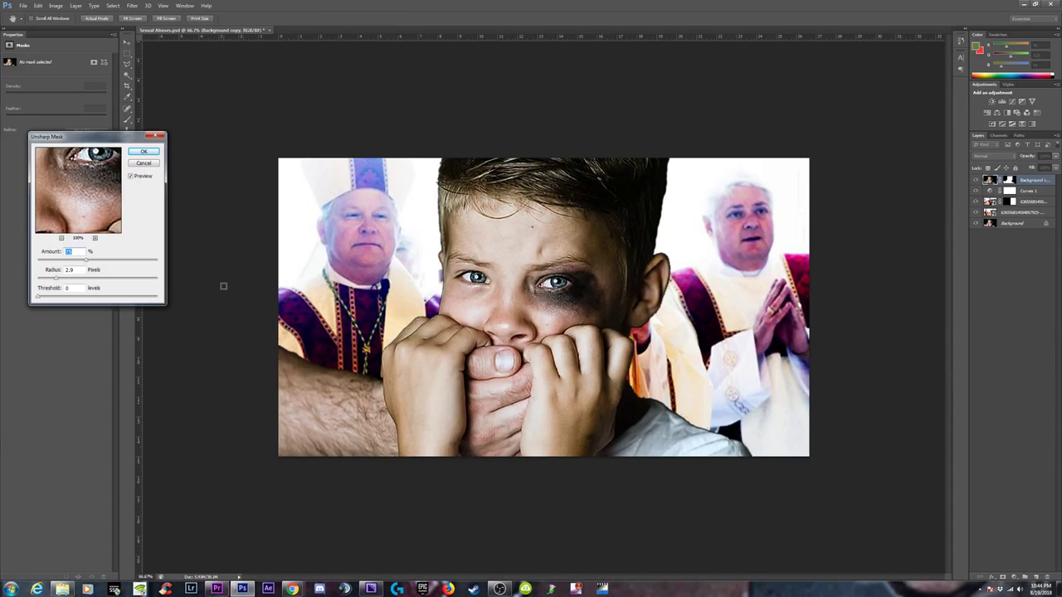
pyautogui.click(74, 278)
pyautogui.hotkey('shift', 'Tab')
pyautogui.write('56')
pyautogui.click(130, 177)
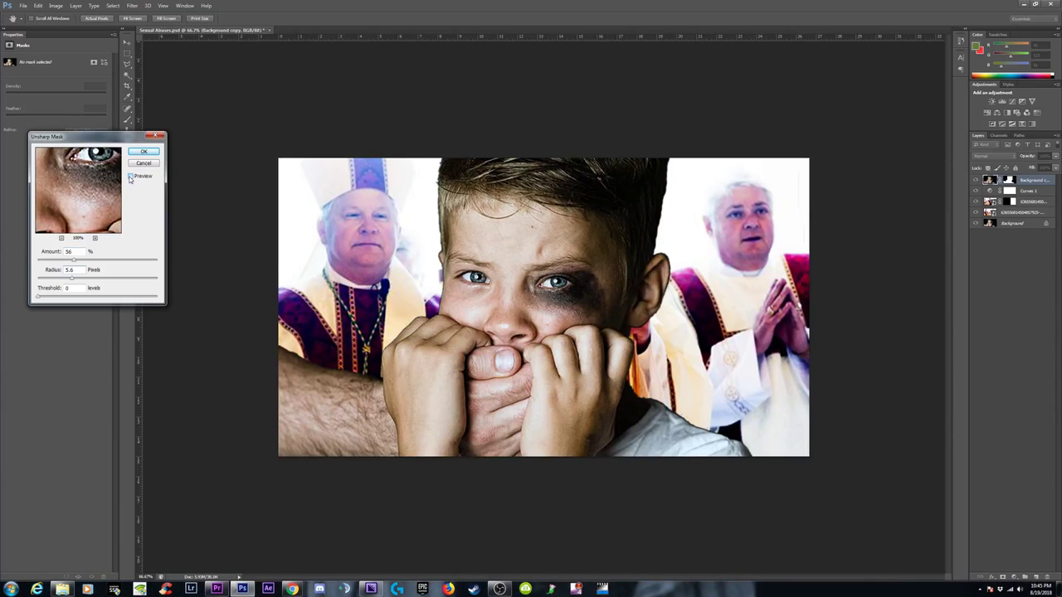
pyautogui.click(130, 177)
pyautogui.click(130, 176)
pyautogui.click(130, 177)
# Step: Apply Unsharp Mask at 42% amount, 3.9 px radius, threshold 0
pyautogui.click(65, 260)
pyautogui.press('Tab')
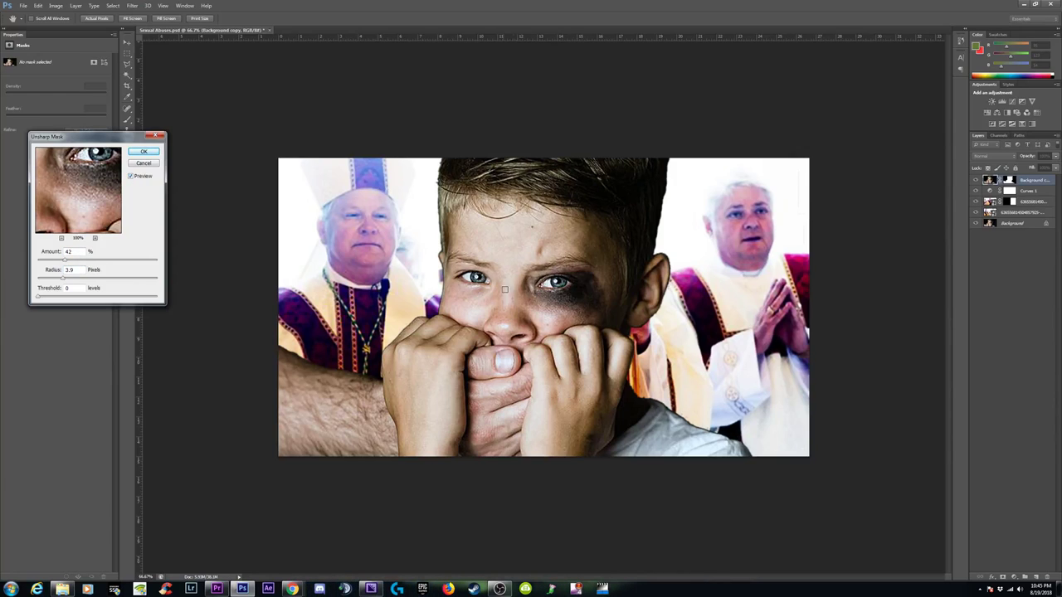
pyautogui.click(133, 178)
pyautogui.click(143, 152)
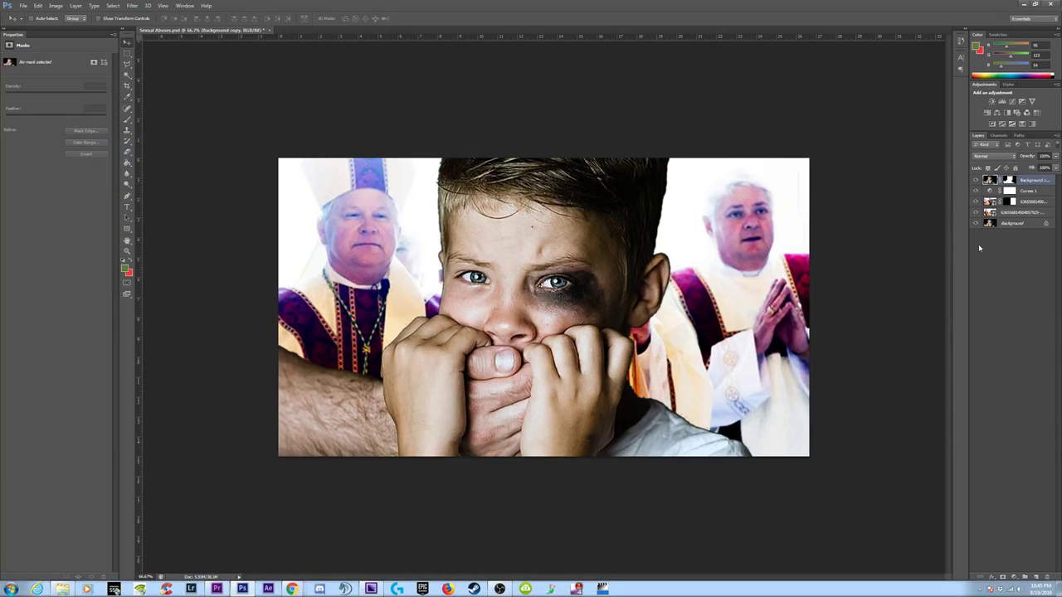
# Step: Add an Outer Glow to the boy's layer with 250 px size and 100% opacity
pyautogui.click(991, 578)
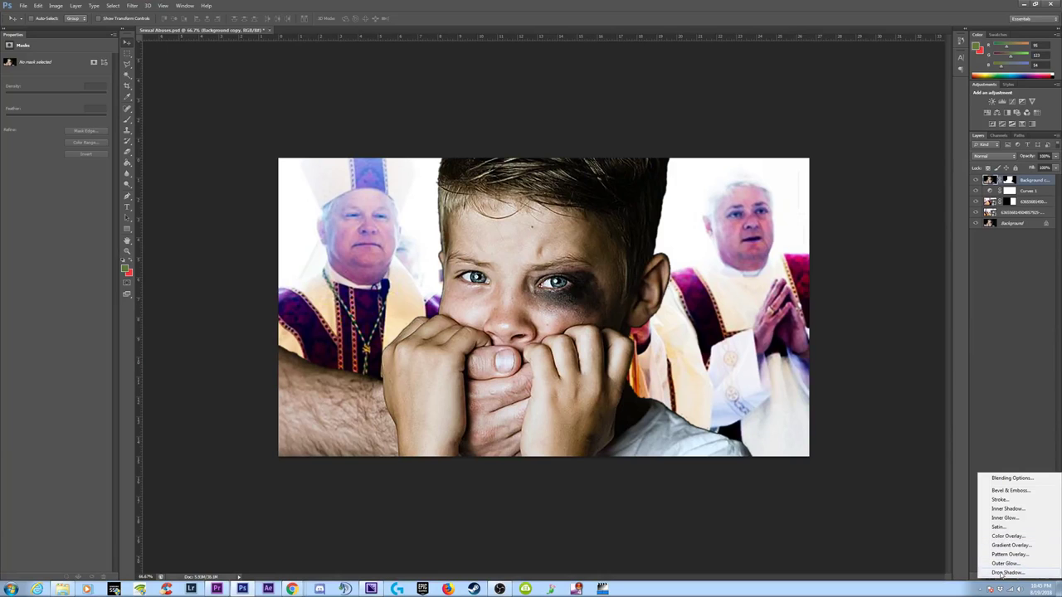
pyautogui.click(999, 565)
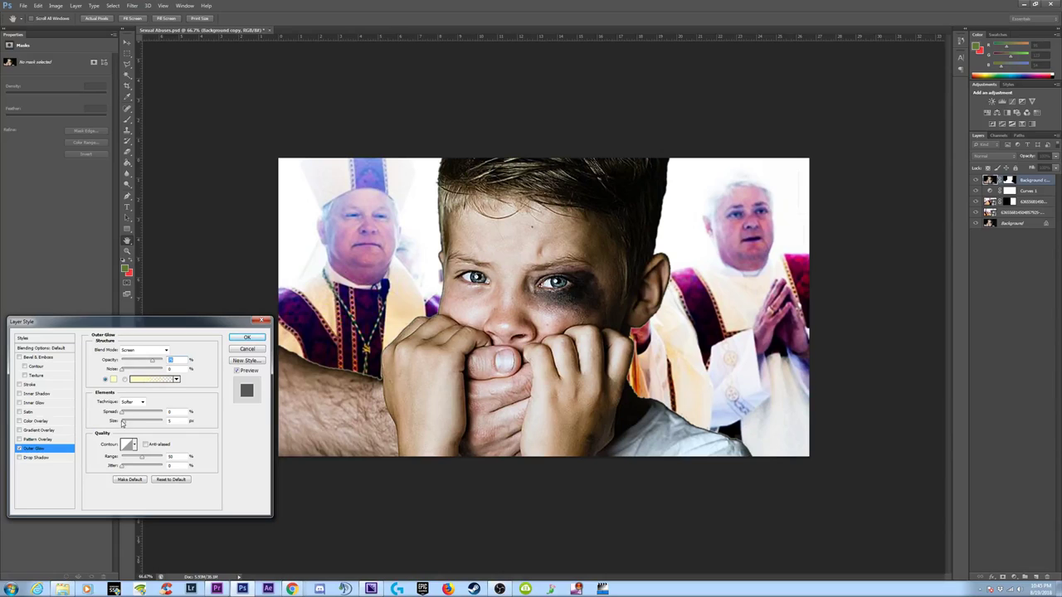
pyautogui.moveTo(124, 422); pyautogui.dragTo(163, 421)
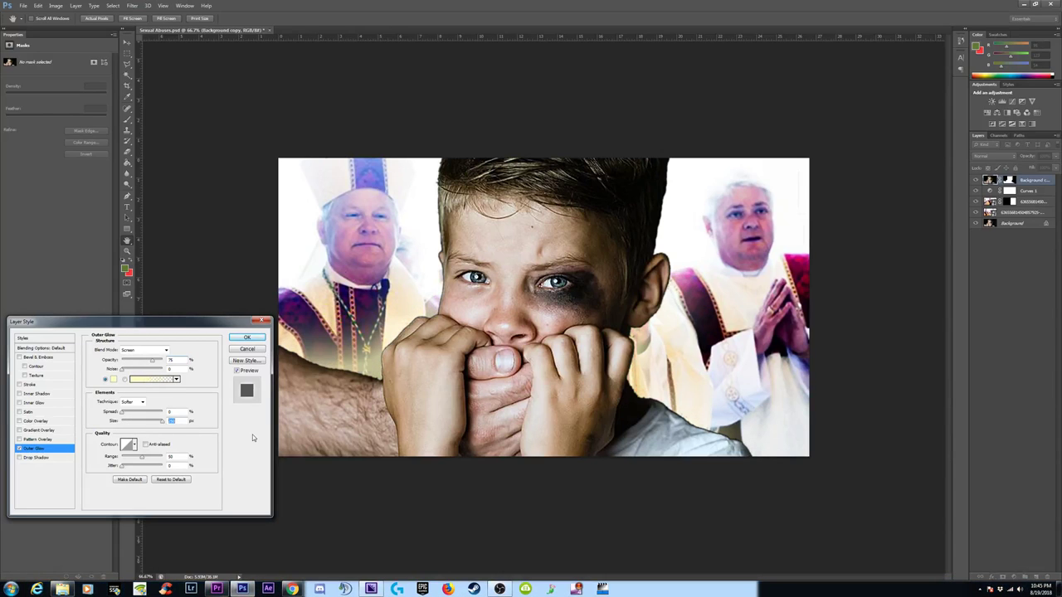
pyautogui.moveTo(152, 361); pyautogui.dragTo(163, 363)
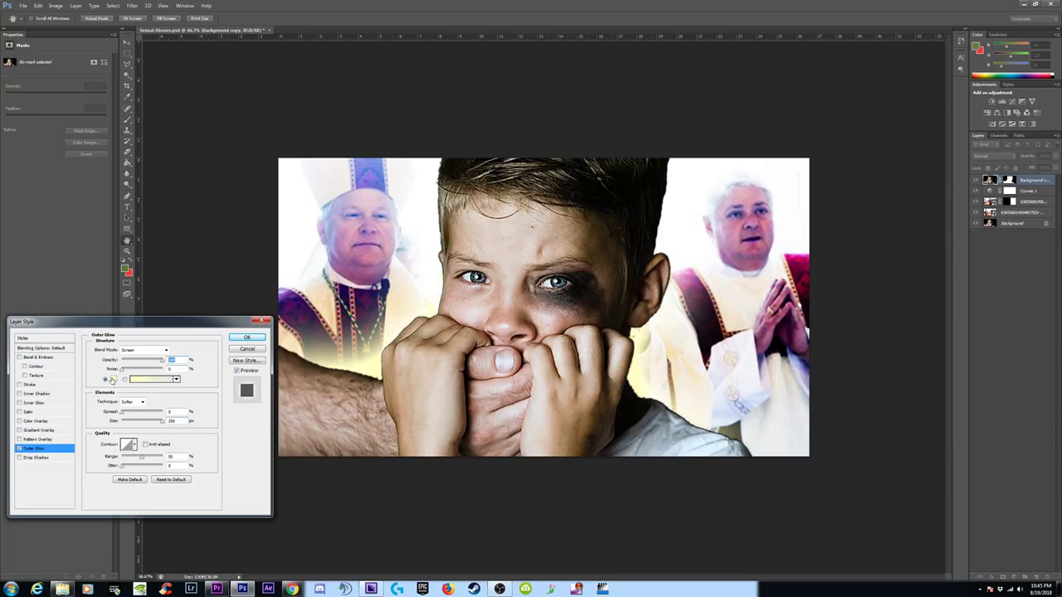
# Step: Try several sampled colours for the glow, then settle on pure white
pyautogui.click(114, 380)
pyautogui.click(798, 268)
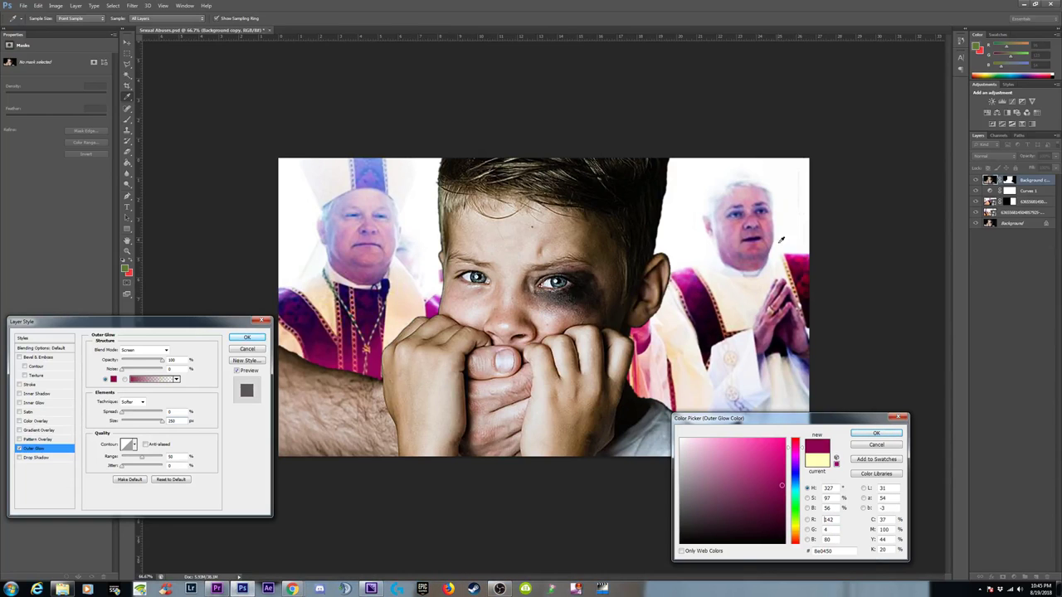
pyautogui.click(783, 213)
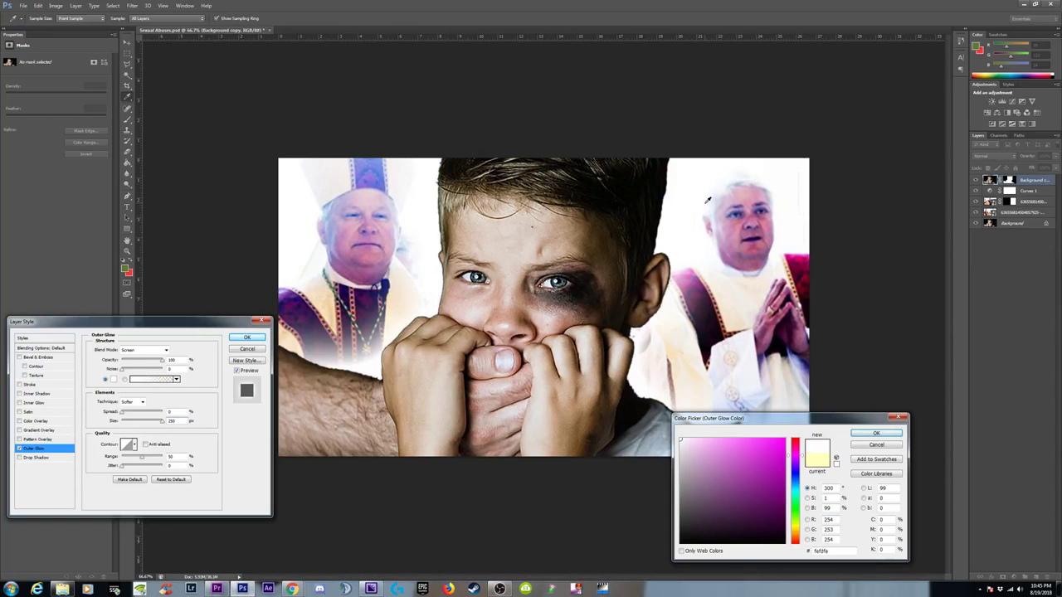
pyautogui.click(800, 275)
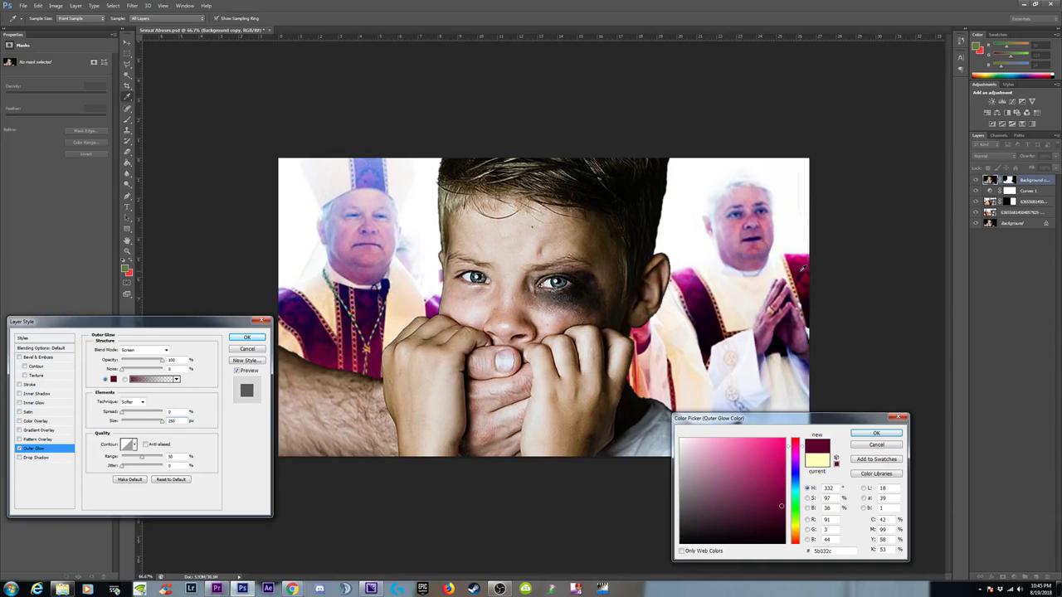
pyautogui.hotkey('ctrl', '+')
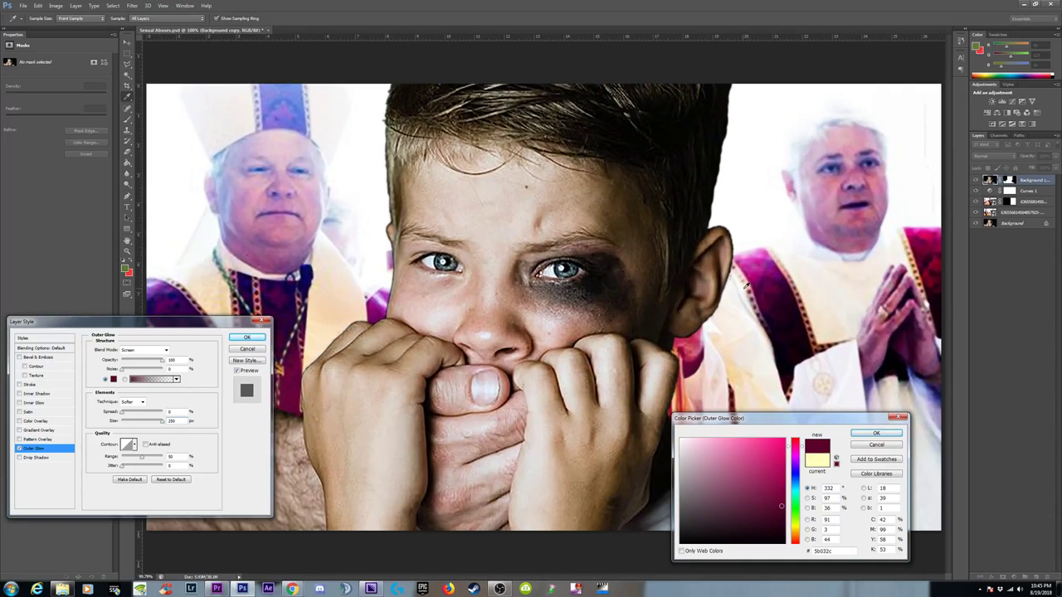
pyautogui.hotkey('ctrl', '-')
pyautogui.hotkey('ctrl', '-')
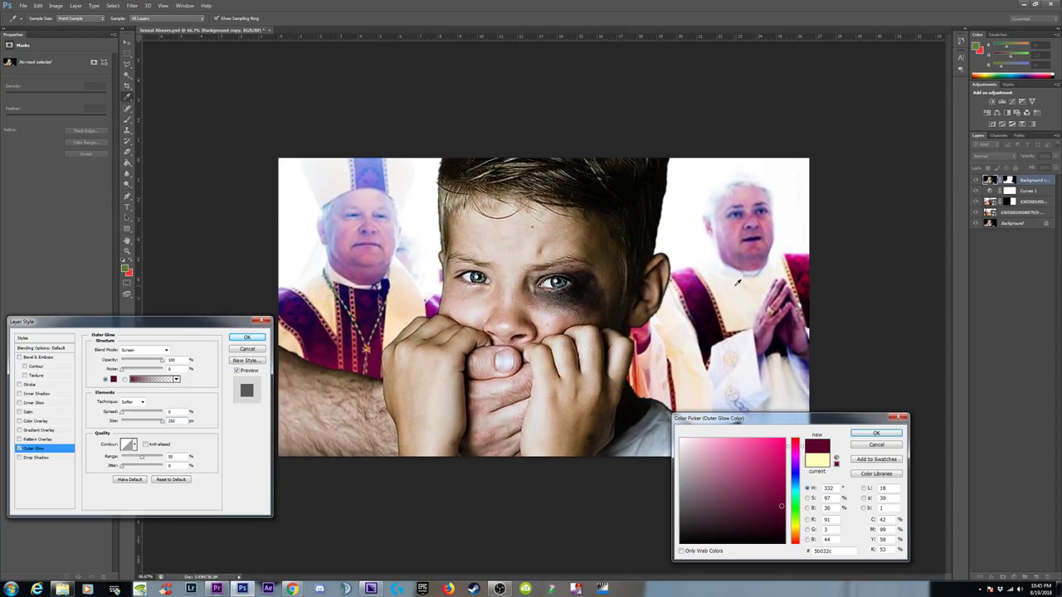
pyautogui.hotkey('ctrl', '-')
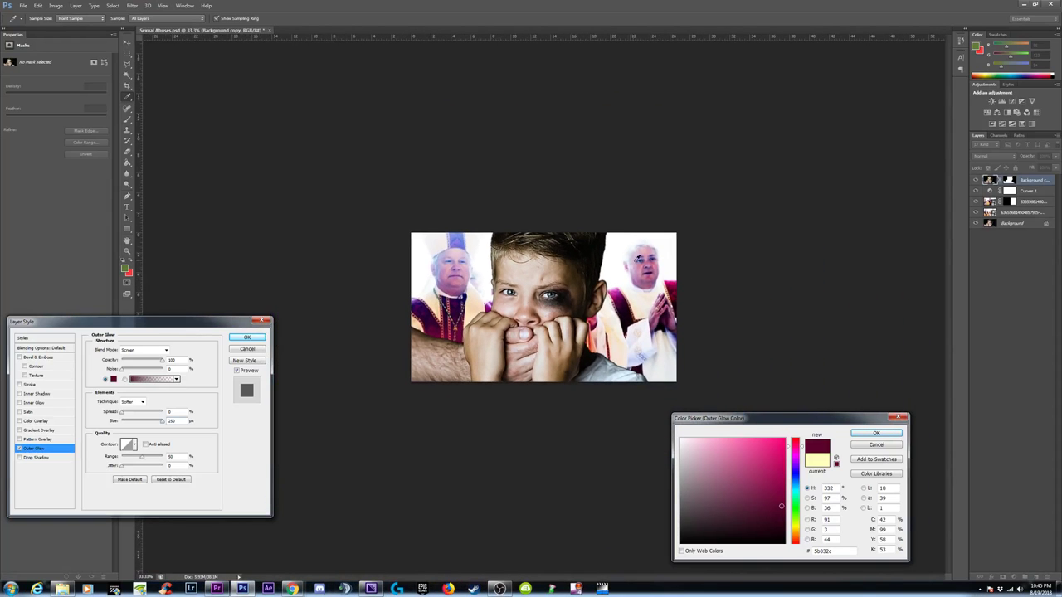
pyautogui.click(620, 247)
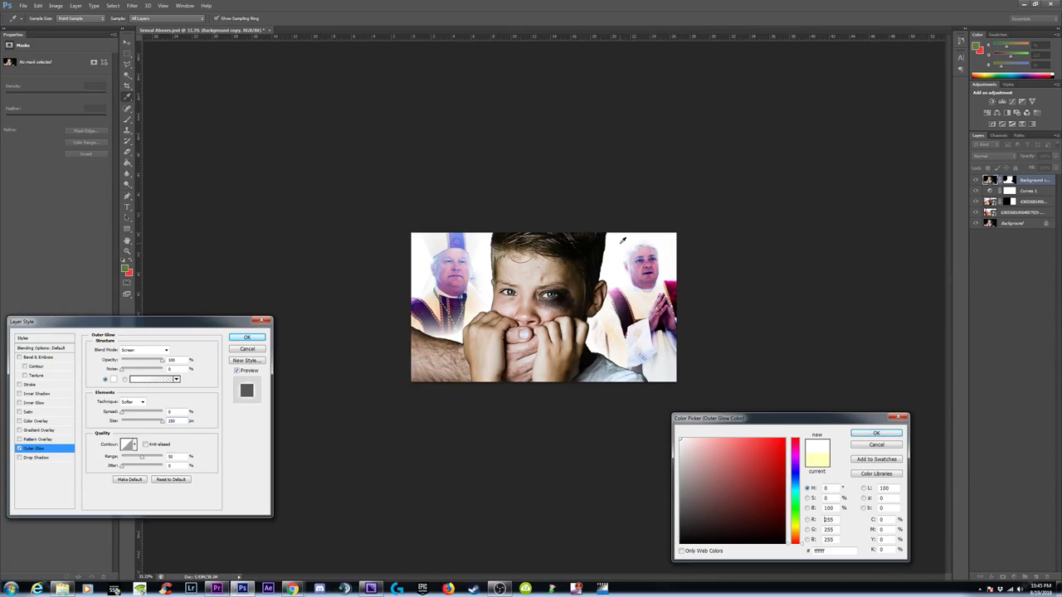
pyautogui.click(877, 434)
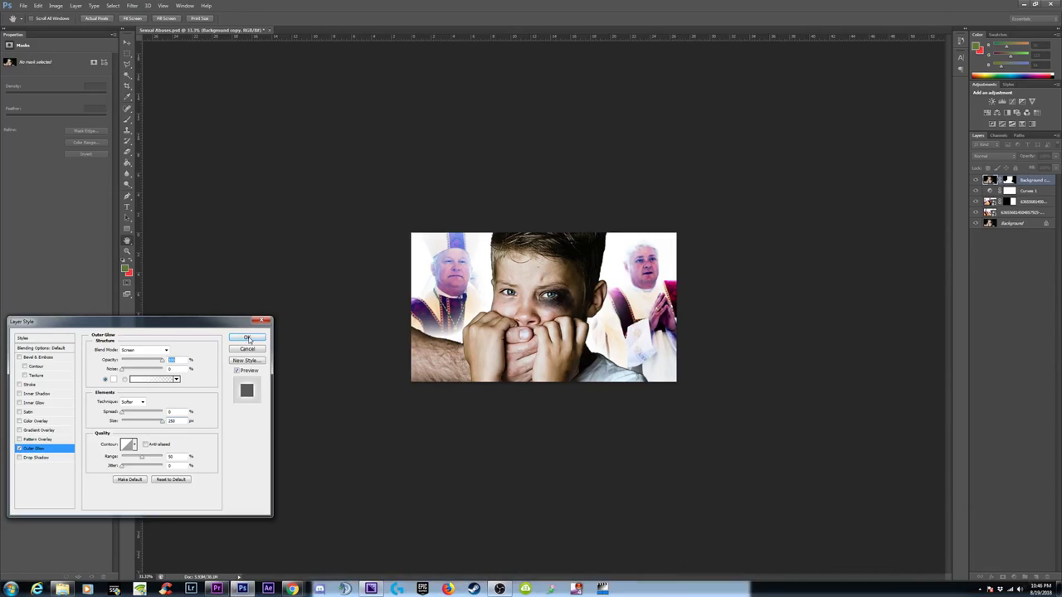
# Step: Try a size-100 drop shadow with reduced spread, then drop it and apply only the outer glow
pyautogui.click(20, 458)
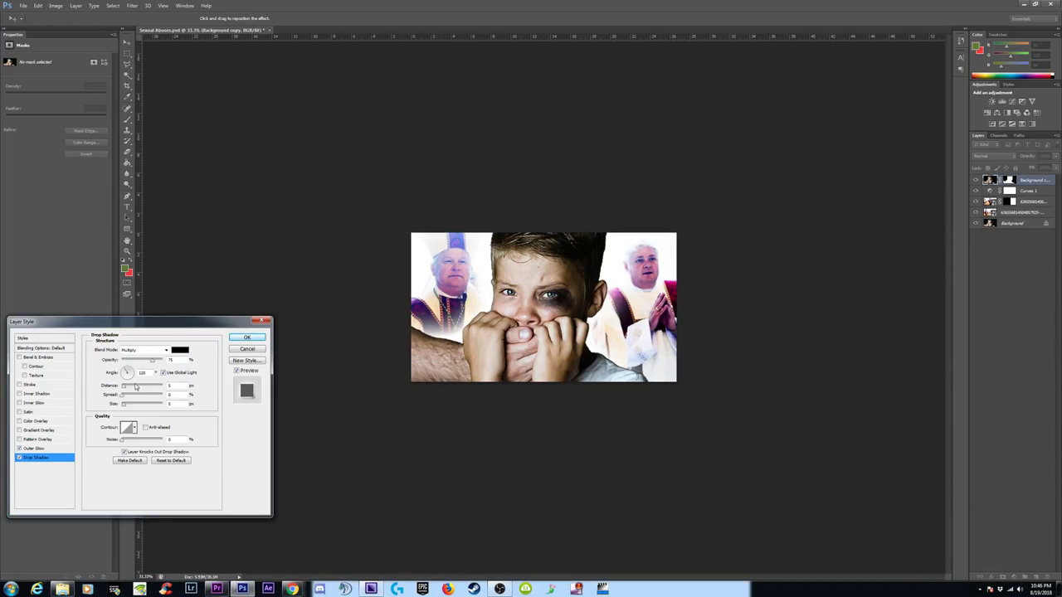
pyautogui.moveTo(123, 406); pyautogui.dragTo(145, 390)
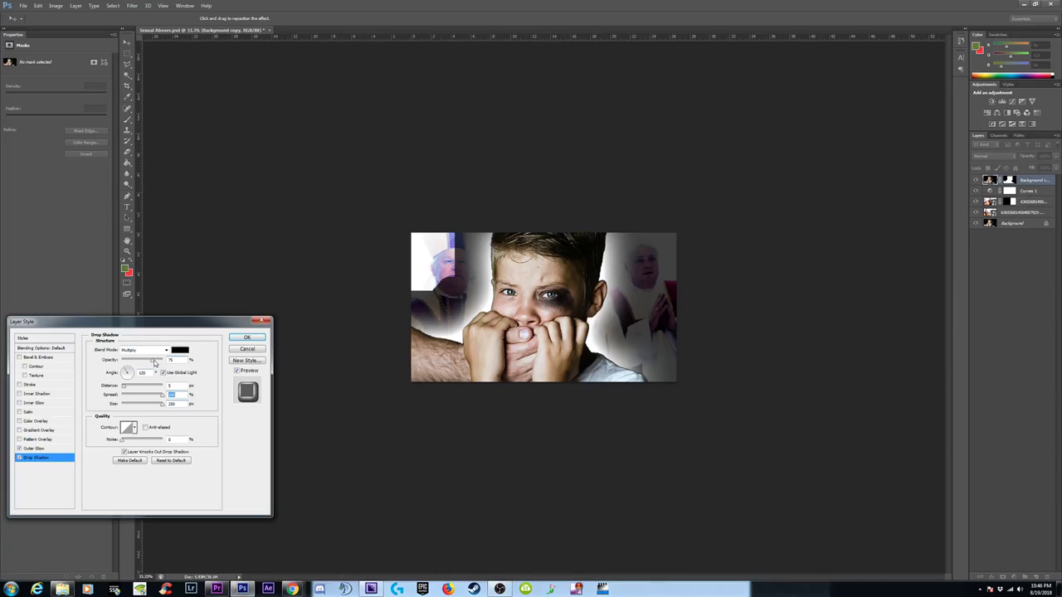
pyautogui.write('100')
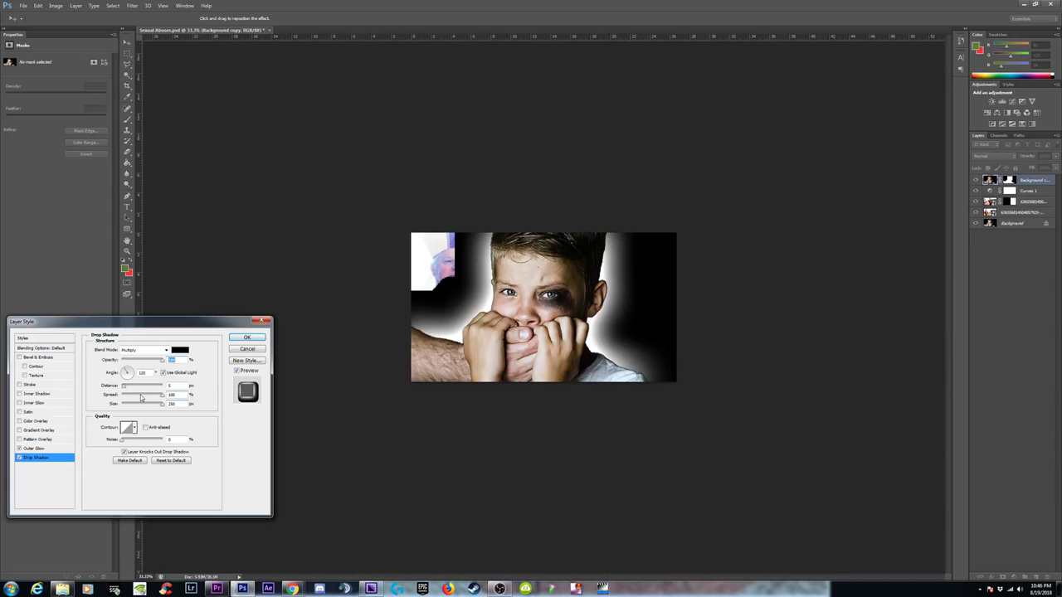
pyautogui.hotkey('ctrl', '+')
pyautogui.hotkey('ctrl', '+')
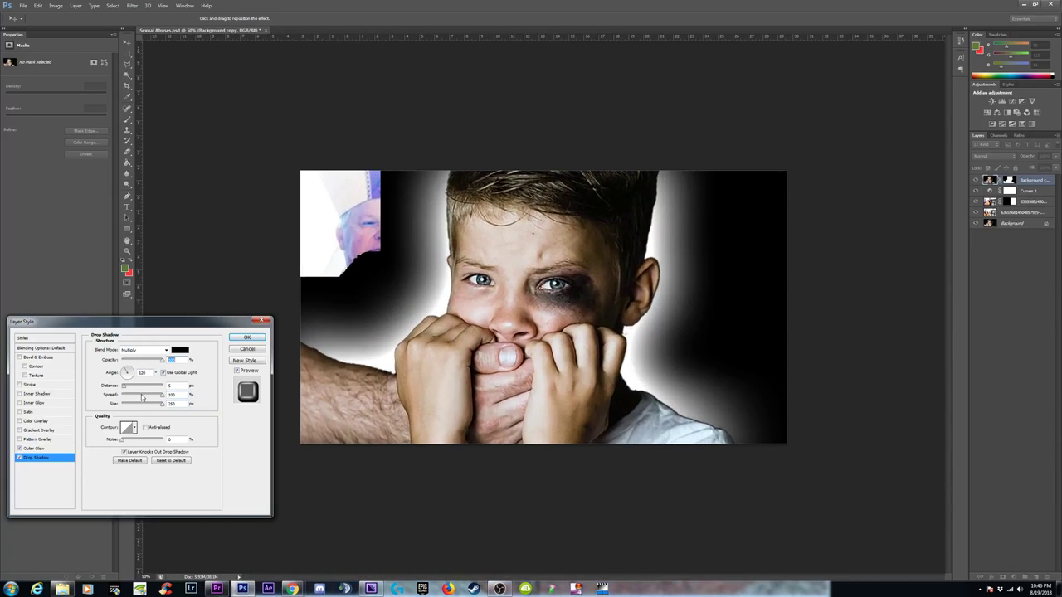
pyautogui.click(139, 396)
pyautogui.moveTo(133, 396); pyautogui.dragTo(121, 397)
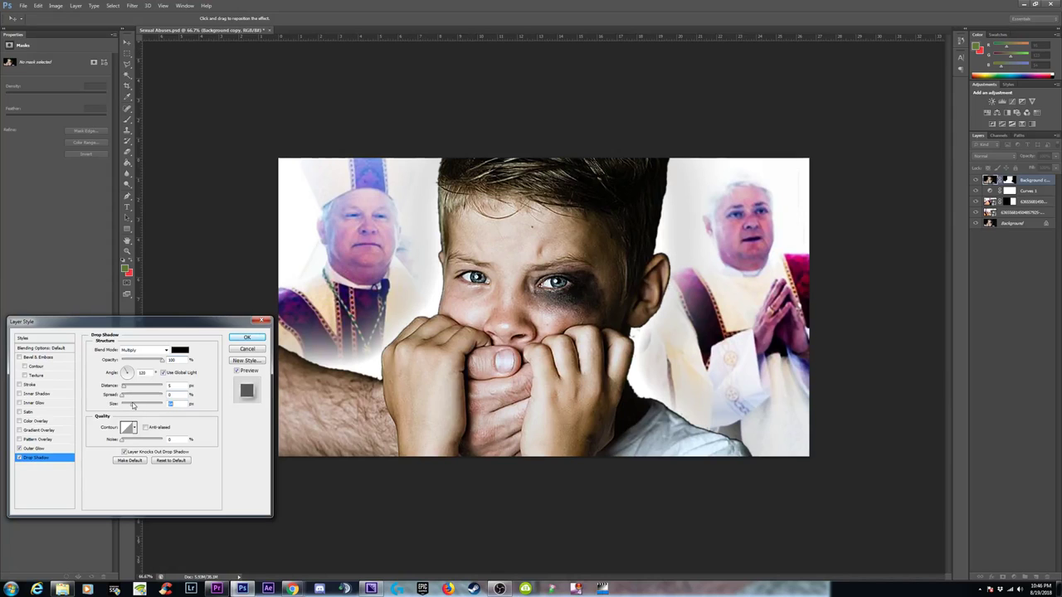
pyautogui.click(19, 458)
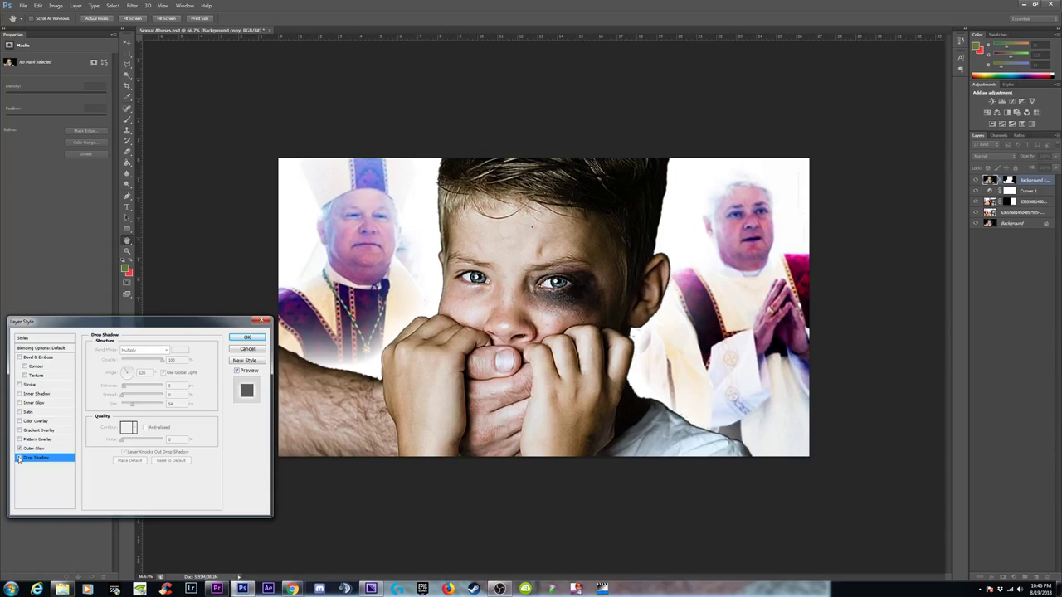
pyautogui.click(235, 338)
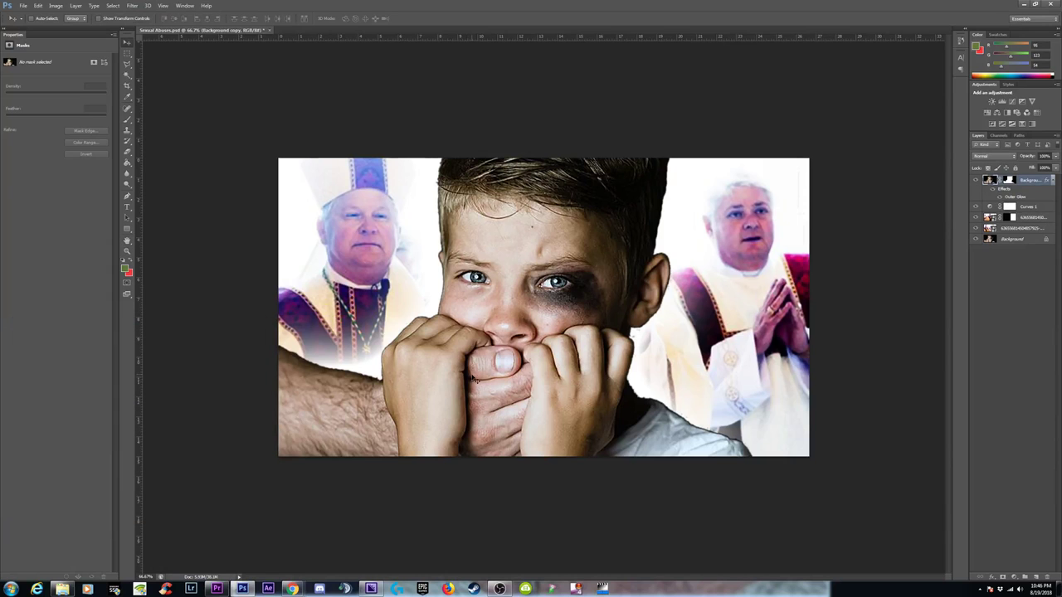
# Step: Add a Hue/Saturation adjustment layer clipped to the boy's layer
pyautogui.hotkey('ctrl', '-')
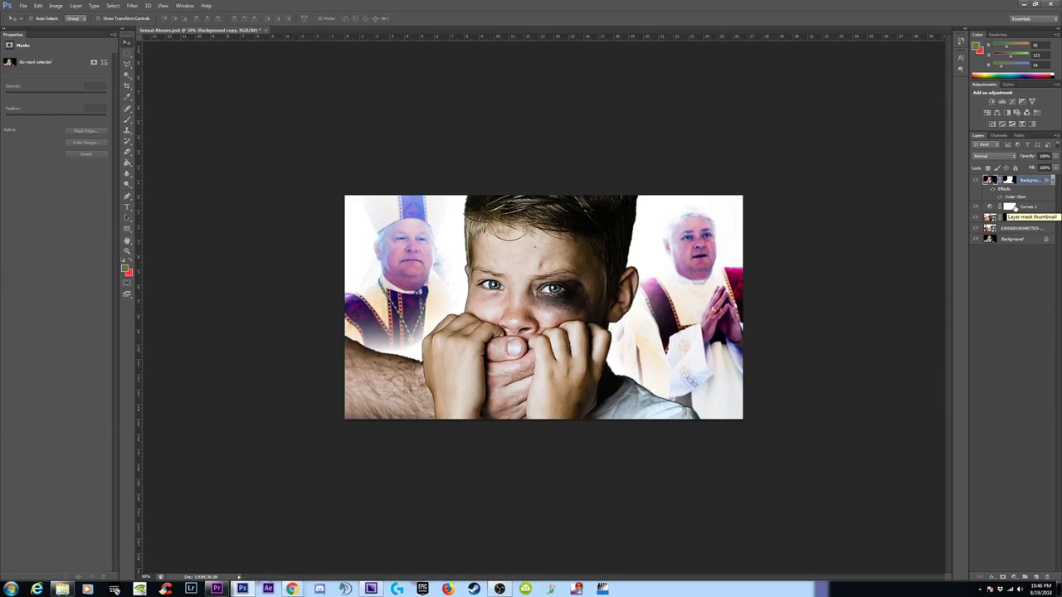
pyautogui.hotkey('ctrl', '+')
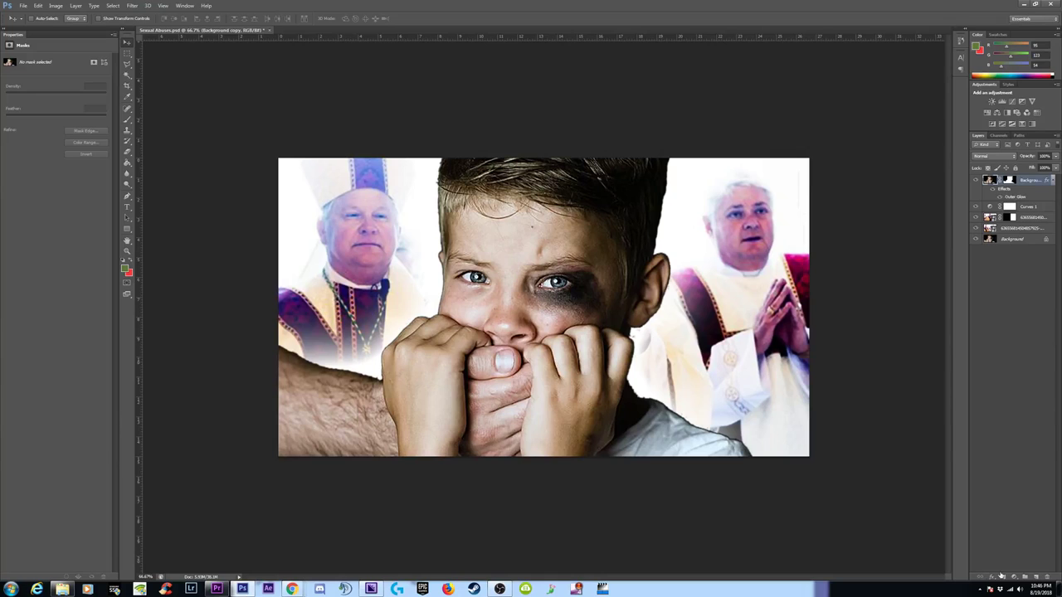
pyautogui.click(1014, 578)
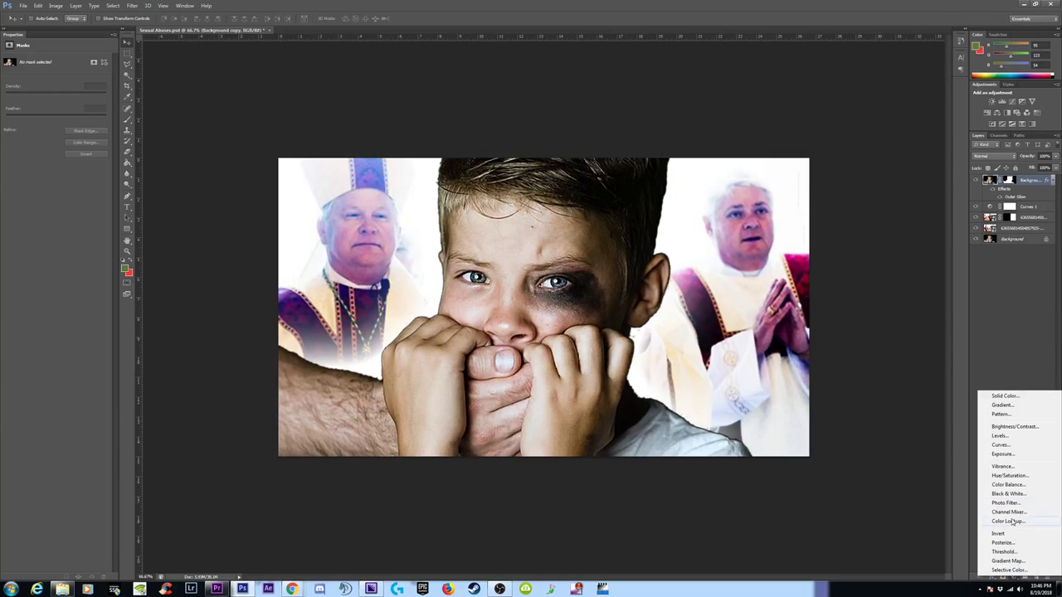
pyautogui.click(1011, 476)
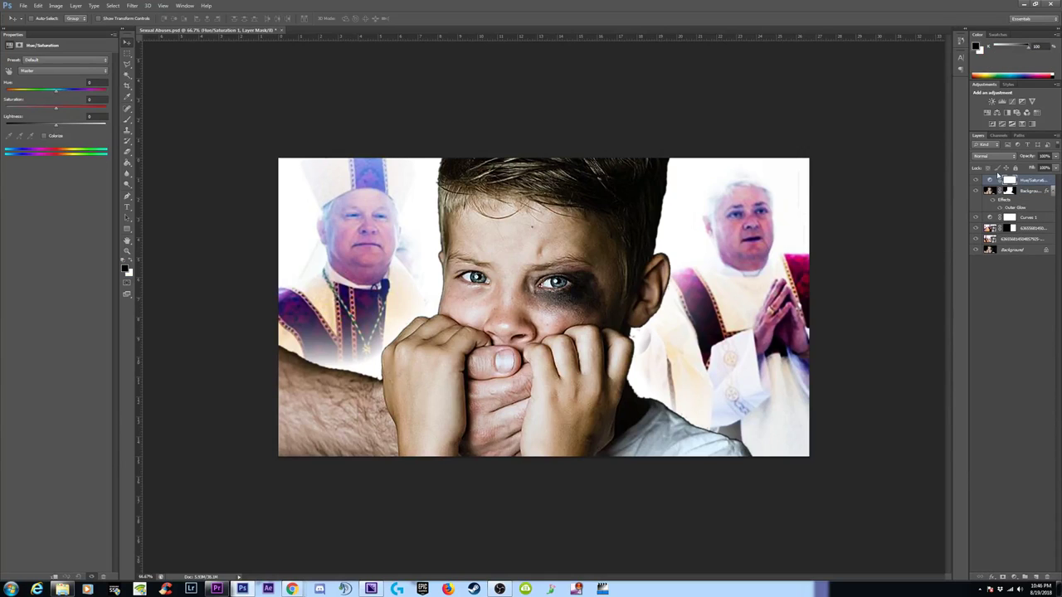
pyautogui.keyDown('alt'); pyautogui.click(1028, 185); pyautogui.keyUp('alt')
# Step: Add a second Hue/Saturation adjustment above the cathedral photo layer
pyautogui.click(1025, 229)
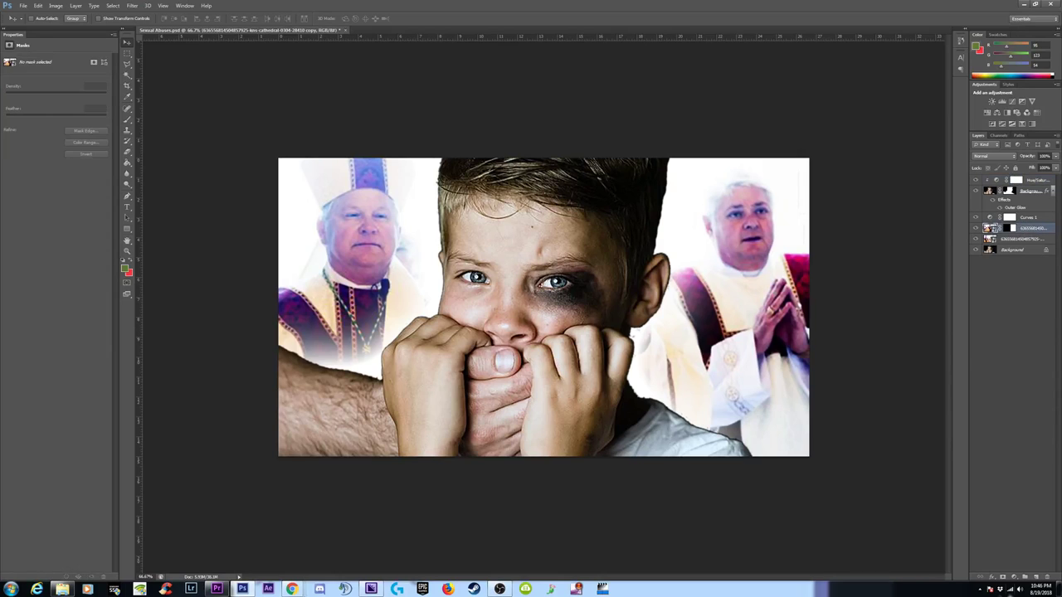
pyautogui.click(1014, 577)
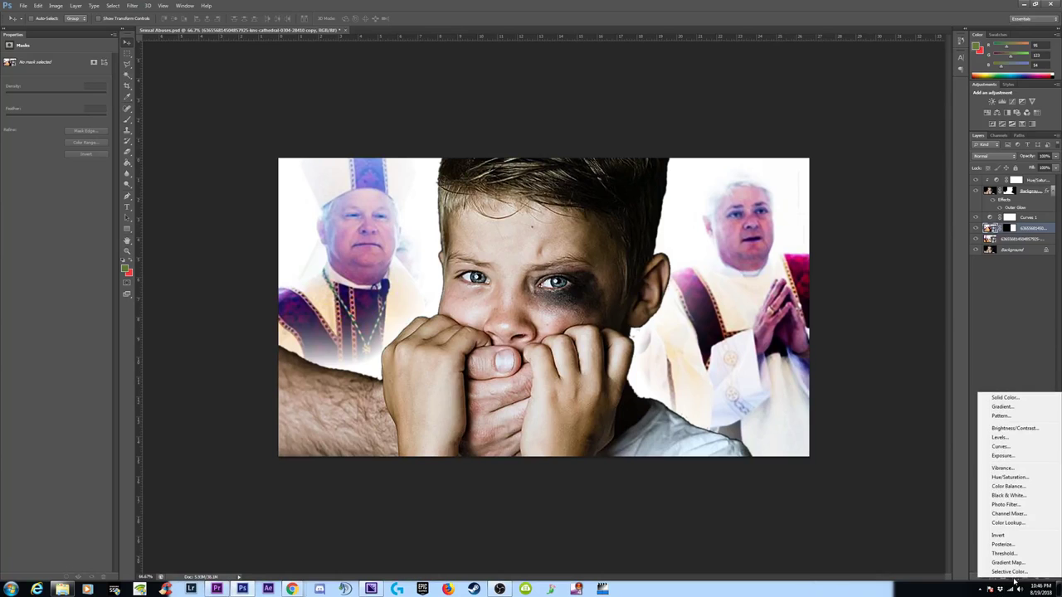
pyautogui.click(1010, 478)
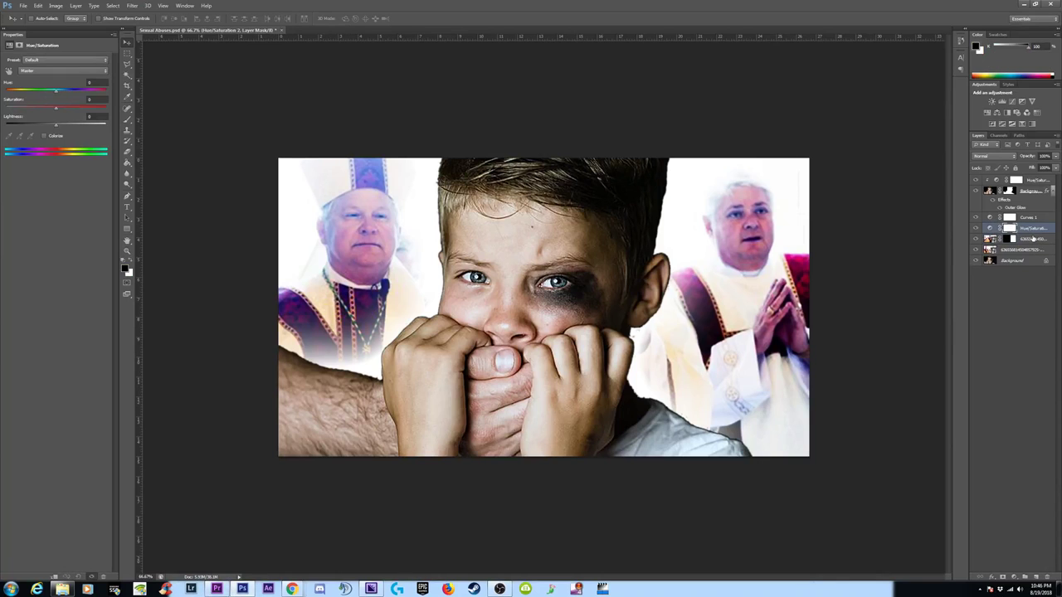
# Step: Toggle Curves 1 on and off to compare the bishops' tone, then reselect the cathedral layer
pyautogui.click(975, 218)
pyautogui.click(975, 217)
pyautogui.click(976, 217)
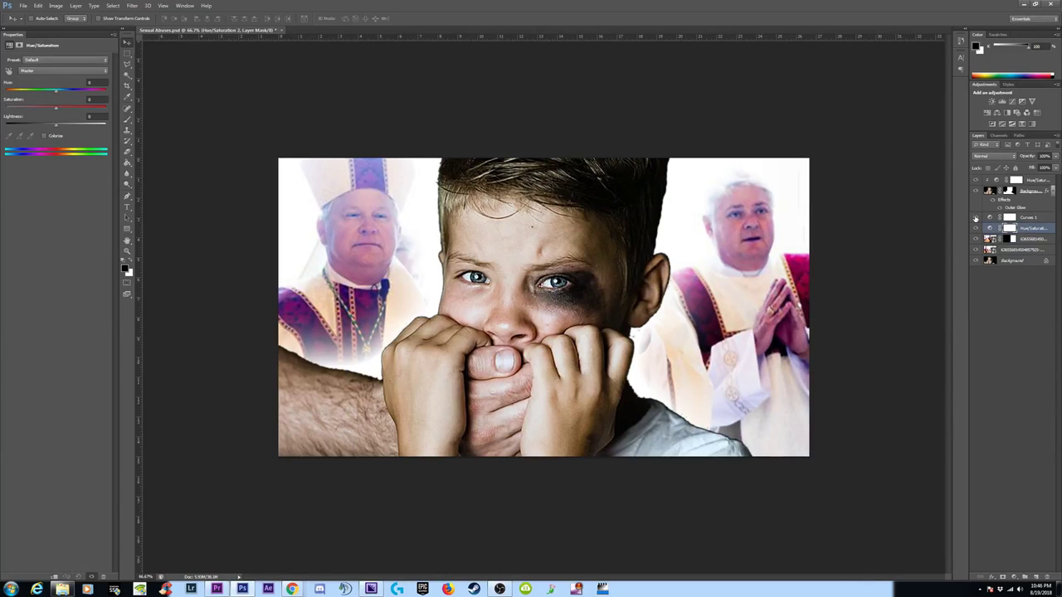
pyautogui.click(976, 217)
pyautogui.click(975, 218)
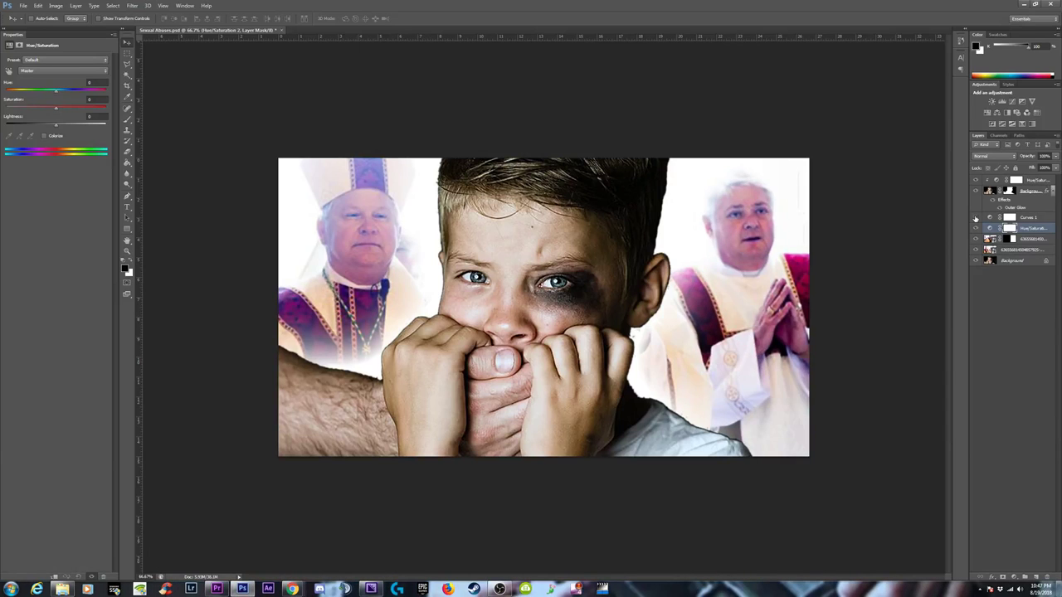
pyautogui.click(976, 218)
pyautogui.click(975, 218)
pyautogui.click(991, 239)
# Step: Open Unsharp Mask on the bishop layer and compare initial amount and radius with Preview
pyautogui.click(132, 6)
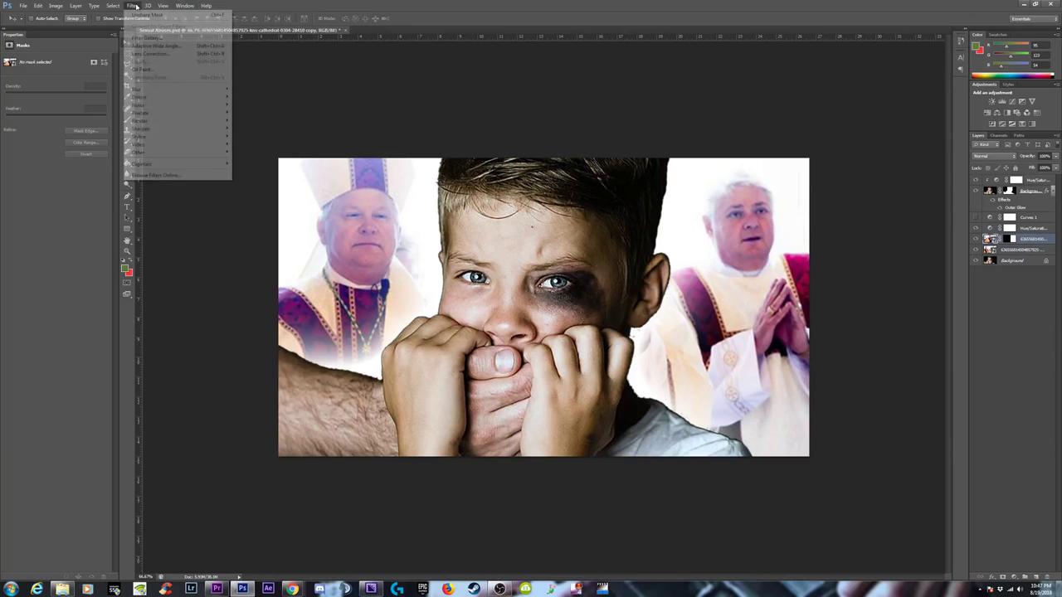
pyautogui.moveTo(217, 131)
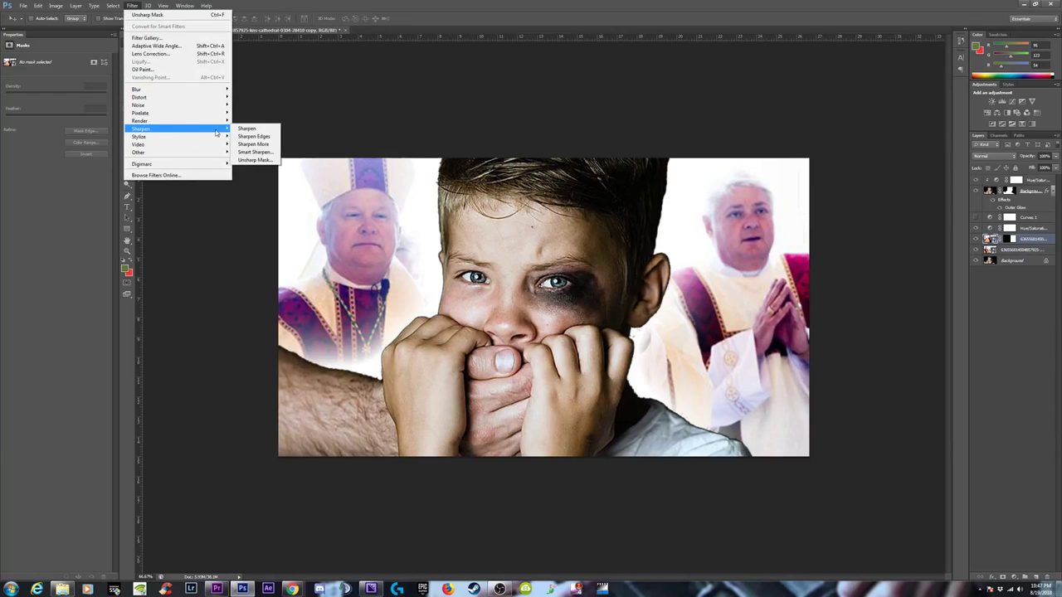
pyautogui.click(254, 161)
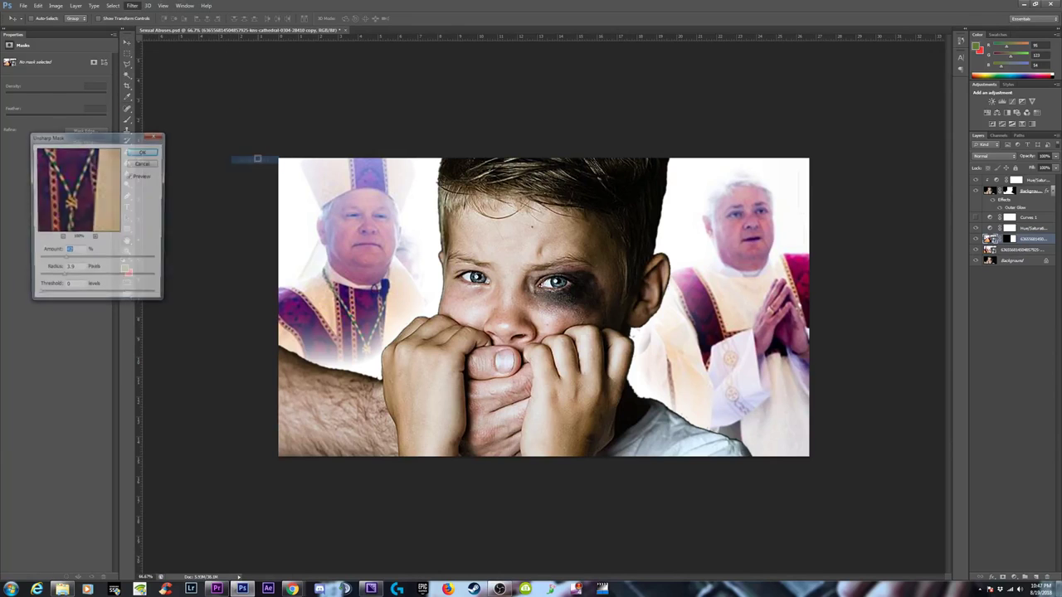
pyautogui.click(89, 279)
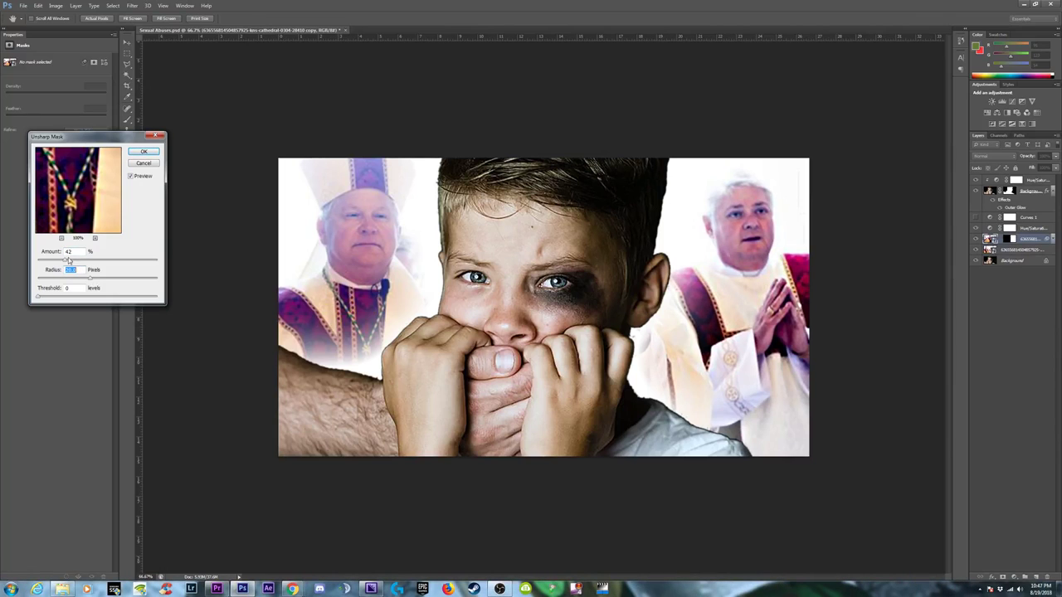
pyautogui.click(88, 262)
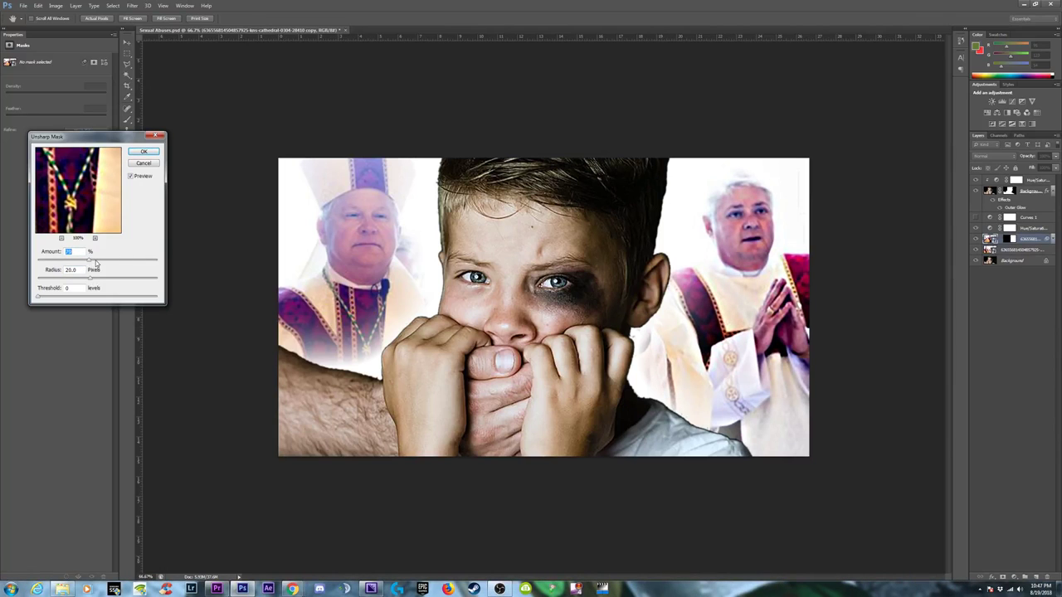
pyautogui.click(131, 177)
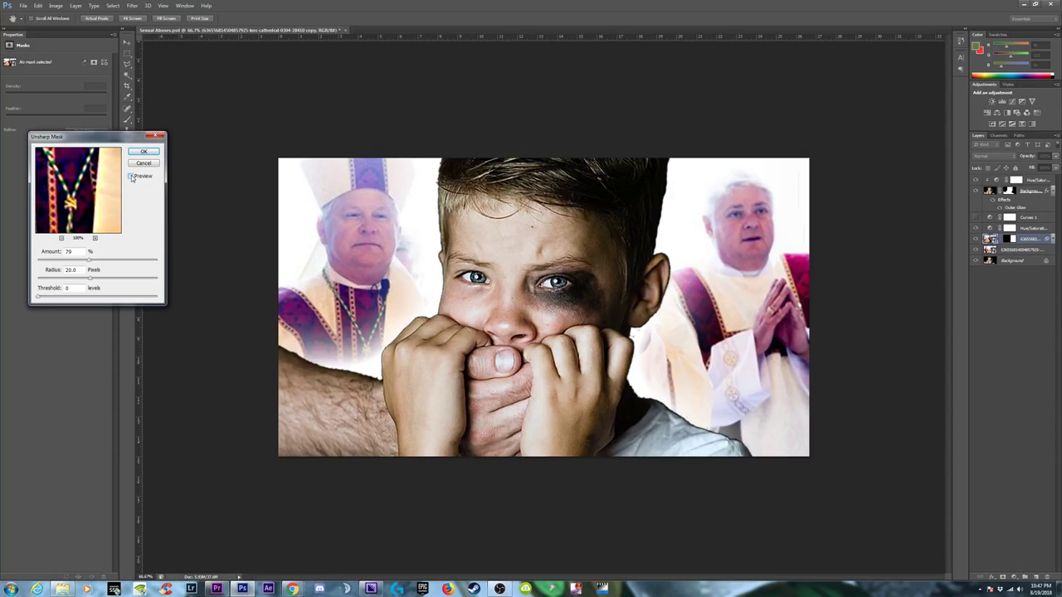
pyautogui.click(131, 177)
pyautogui.click(131, 177)
pyautogui.click(130, 177)
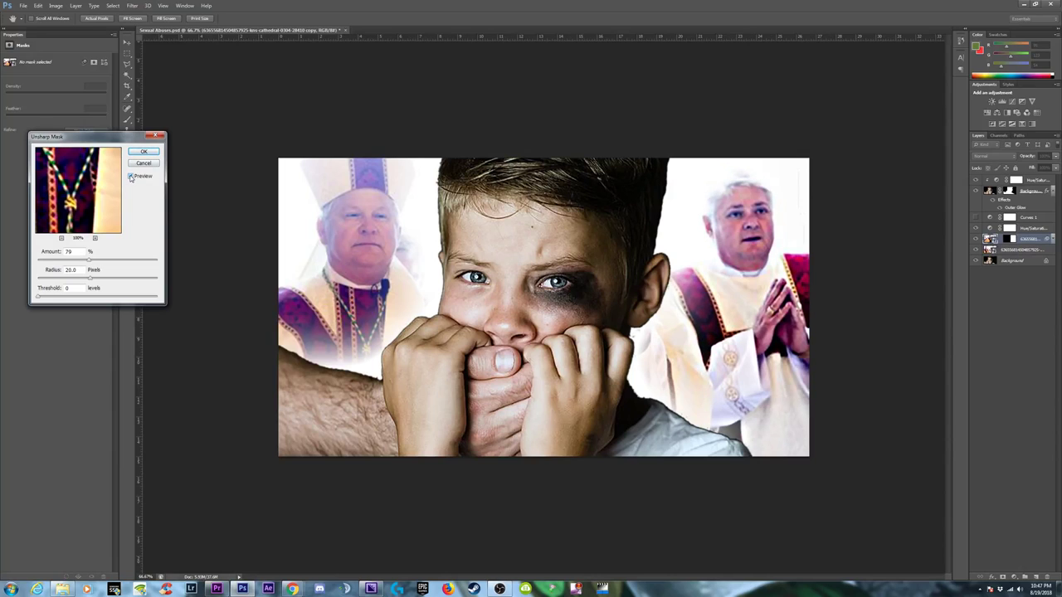
pyautogui.click(130, 176)
pyautogui.click(130, 176)
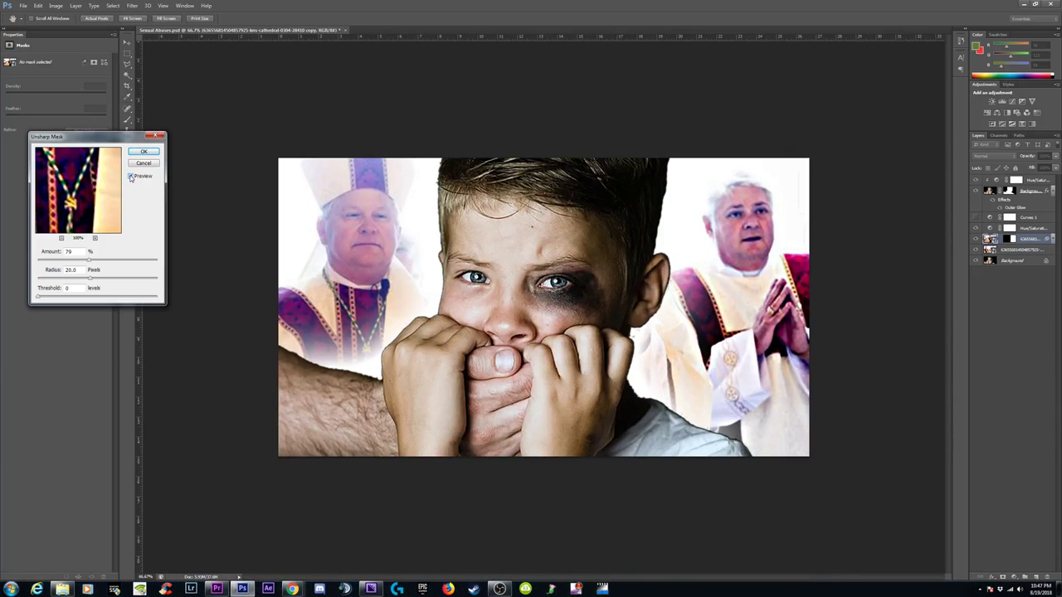
# Step: Experiment with the sharpening amount and radius, comparing Preview on and off
pyautogui.click(73, 259)
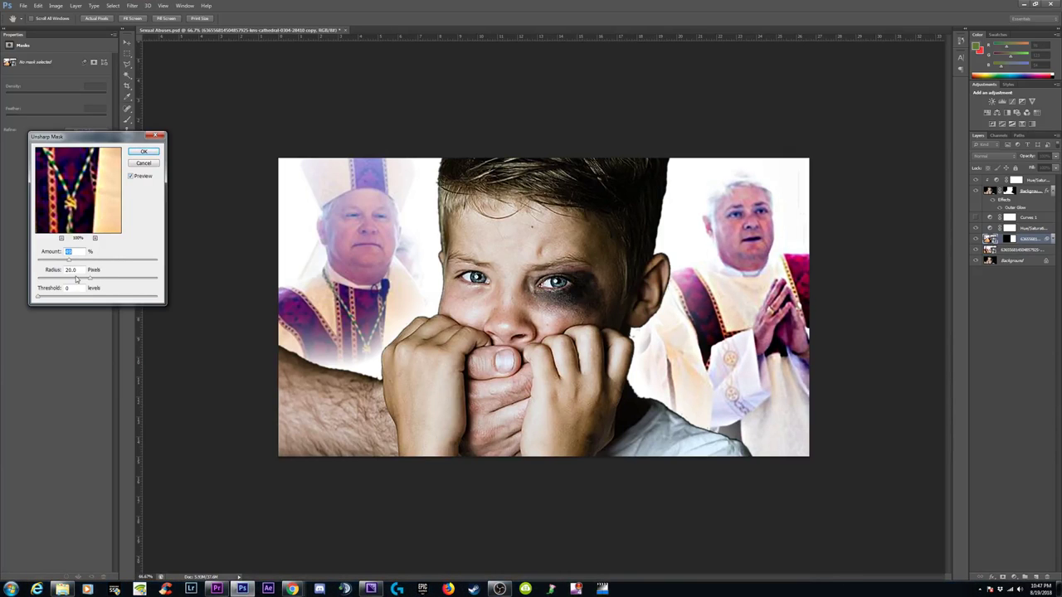
pyautogui.click(76, 278)
pyautogui.moveTo(98, 279); pyautogui.dragTo(57, 263)
pyautogui.click(130, 176)
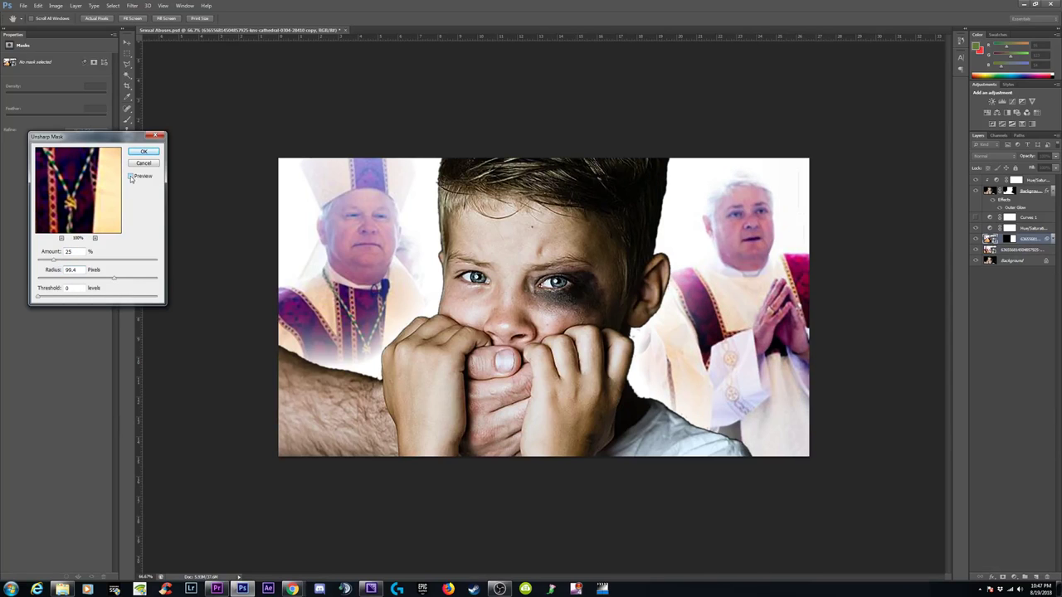
pyautogui.click(130, 177)
pyautogui.moveTo(114, 279); pyautogui.dragTo(90, 261)
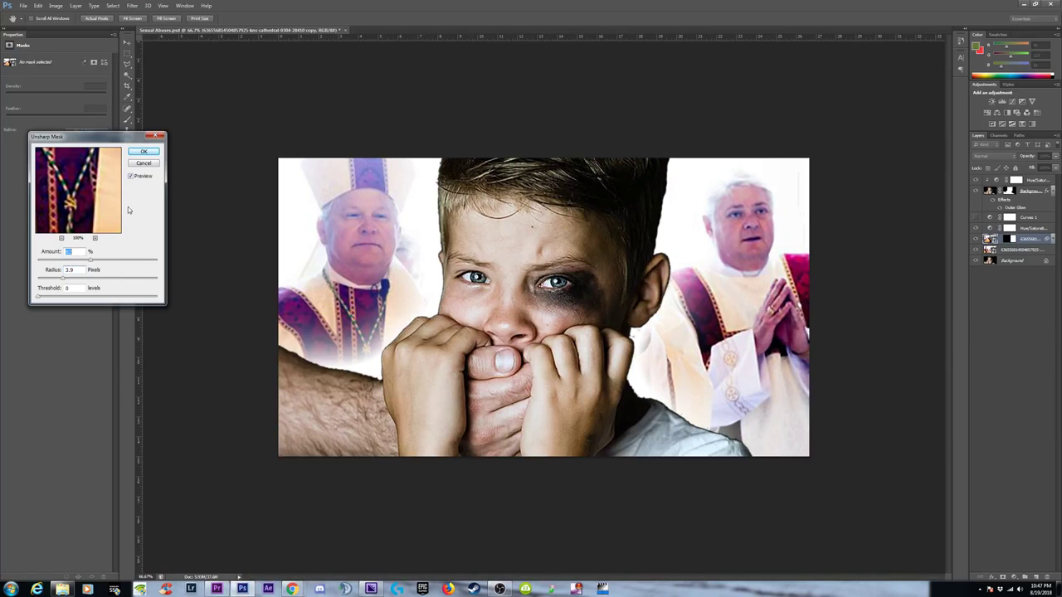
pyautogui.click(130, 177)
pyautogui.click(130, 177)
pyautogui.click(130, 177)
# Step: Set radius 8.4 and apply the Unsharp Mask at amount 60 as a smart filter
pyautogui.moveTo(80, 279); pyautogui.dragTo(85, 278)
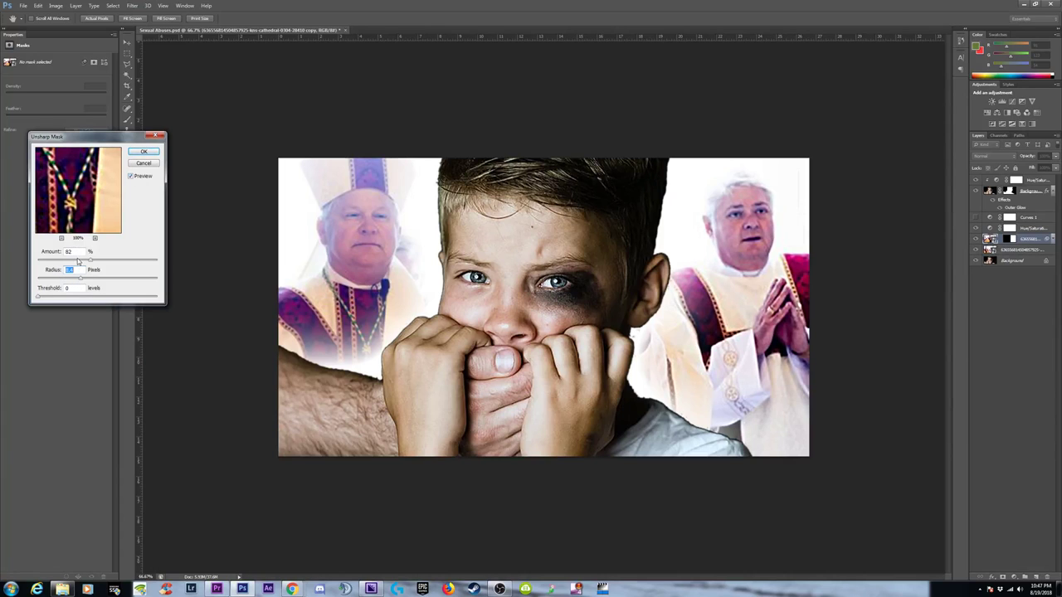
pyautogui.click(130, 177)
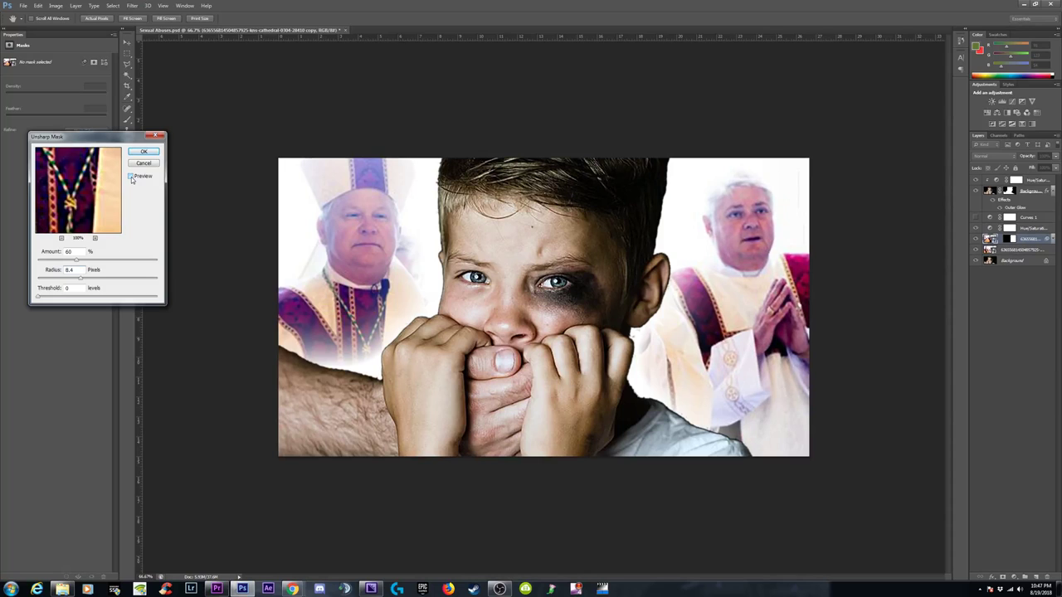
pyautogui.click(131, 177)
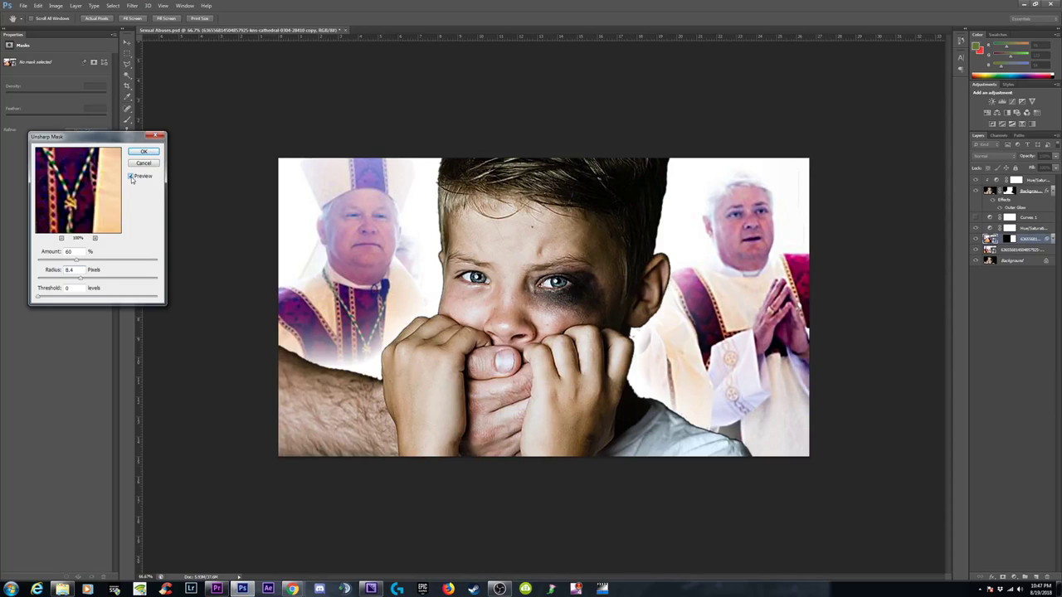
pyautogui.click(130, 177)
pyautogui.click(131, 177)
pyautogui.click(143, 154)
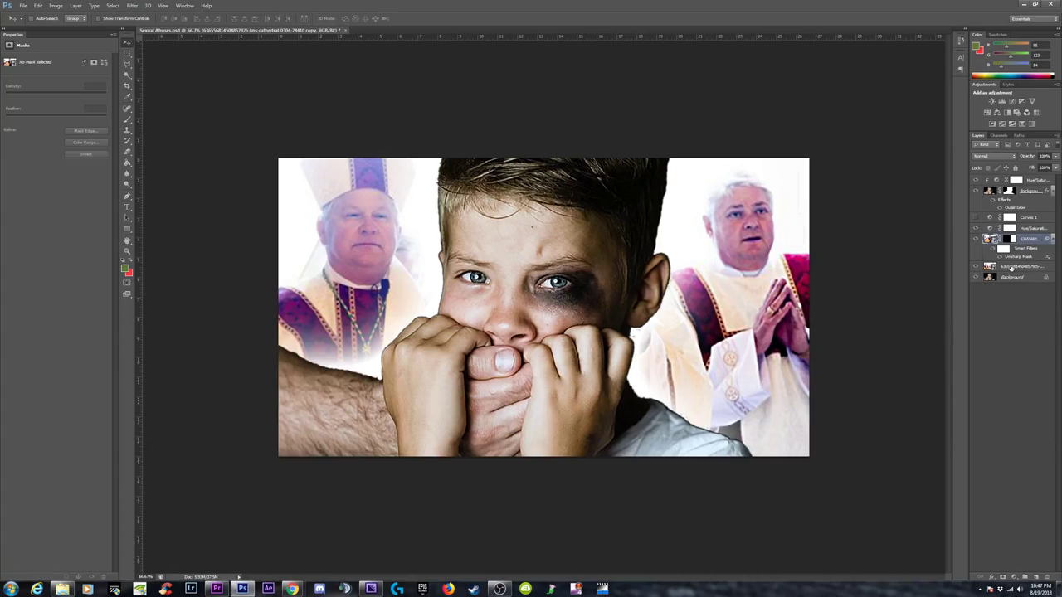
pyautogui.click(1011, 268)
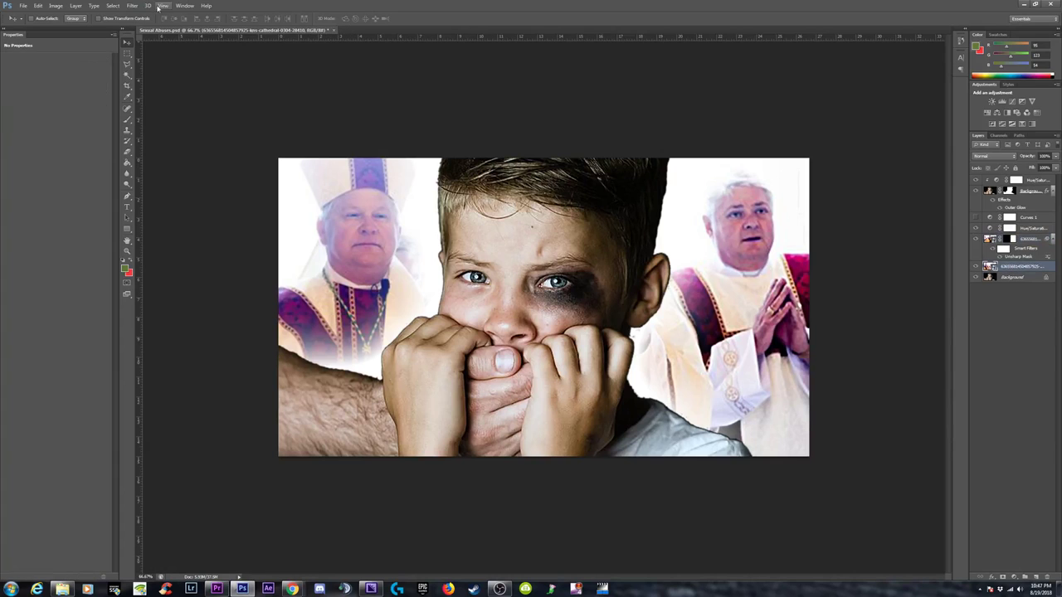
# Step: Reapply the last Unsharp Mask (60%, 8.4 px) to the lower bishop layer as a smart filter
pyautogui.click(132, 6)
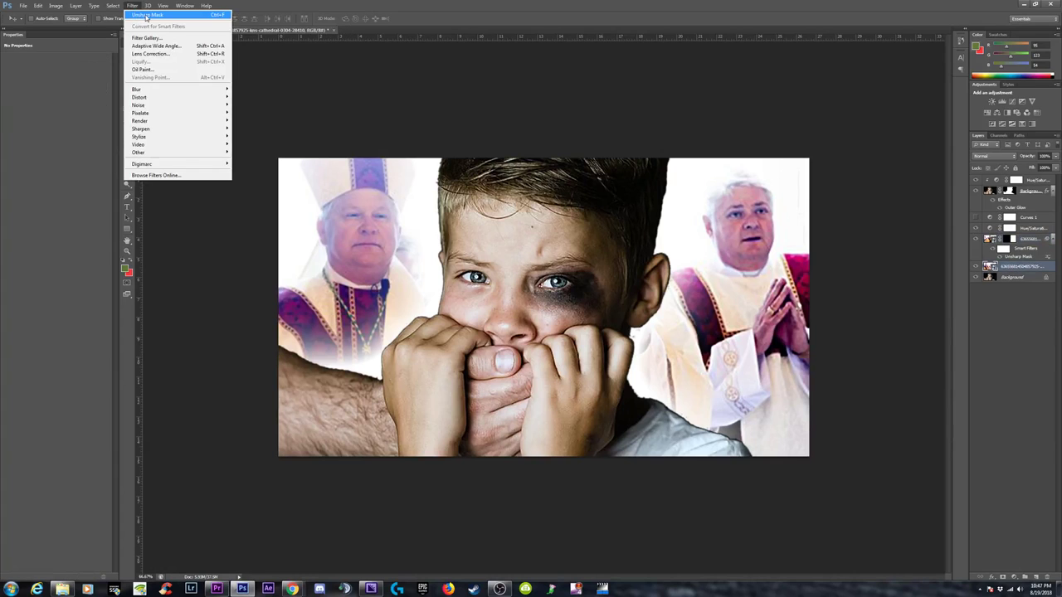
pyautogui.click(138, 15)
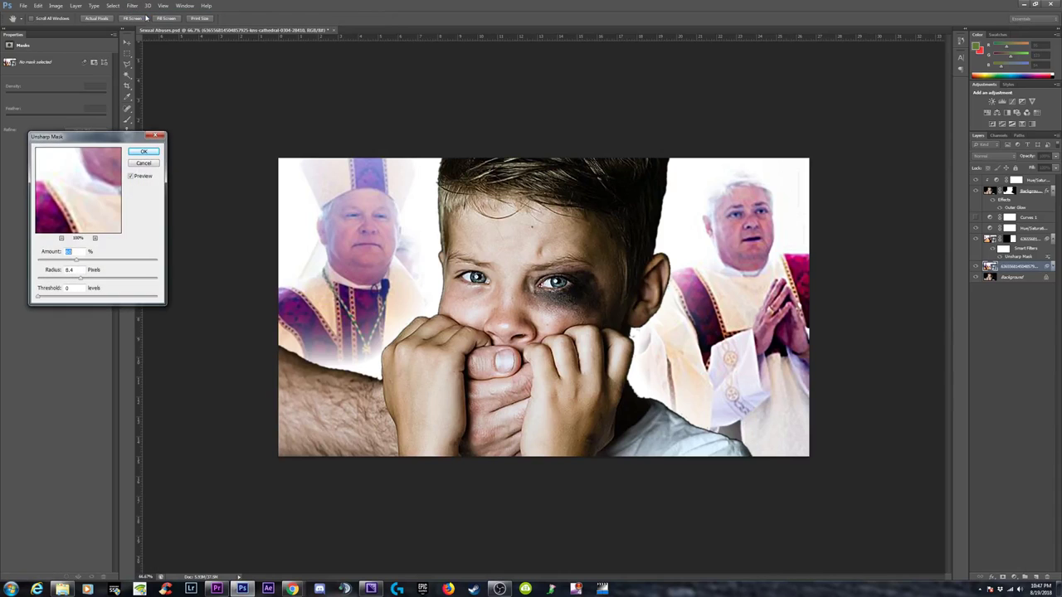
pyautogui.click(130, 177)
pyautogui.click(130, 177)
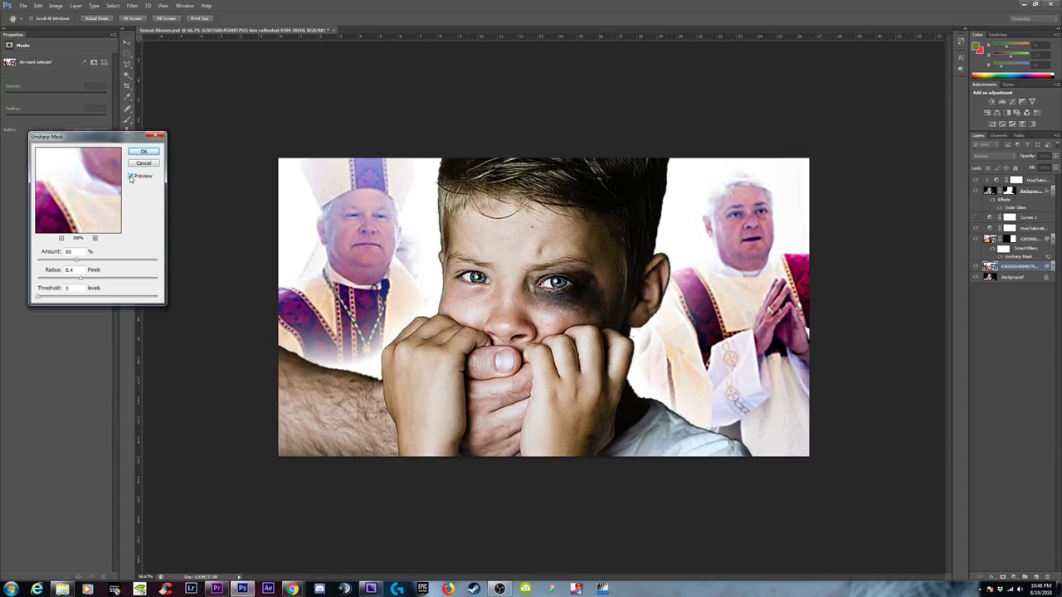
pyautogui.click(143, 151)
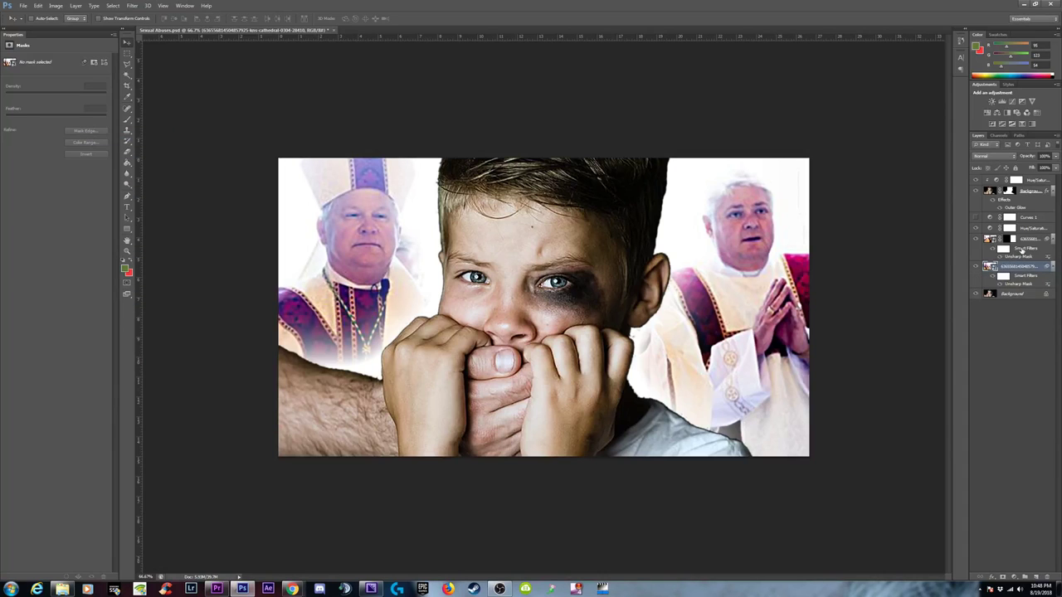
pyautogui.click(1021, 249)
# Step: Shift the Hue/Saturation hue to +26 and compare the robes with it on and off
pyautogui.click(1026, 228)
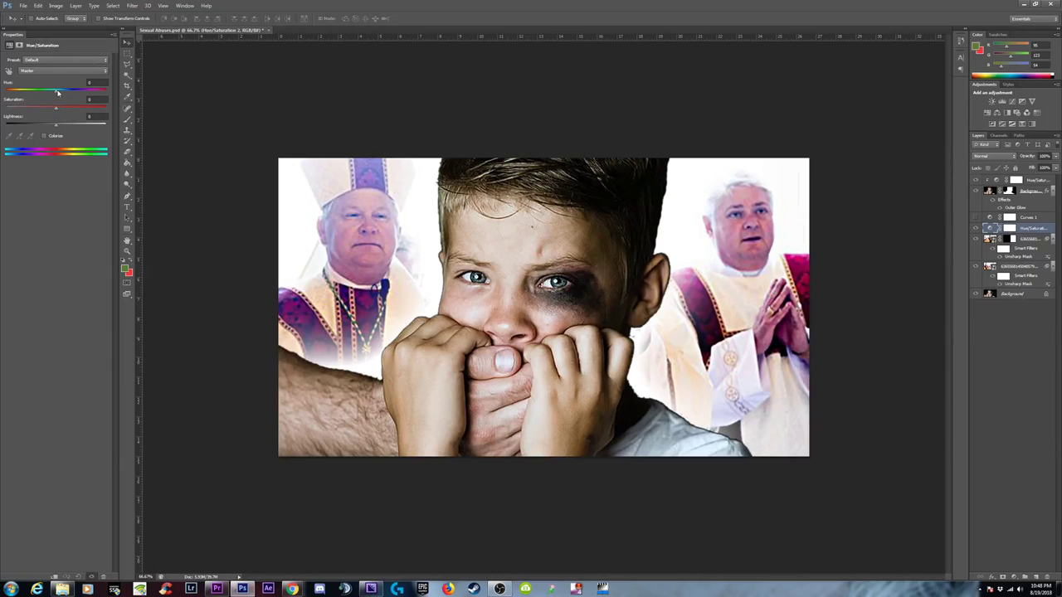
pyautogui.moveTo(47, 91); pyautogui.dragTo(73, 95)
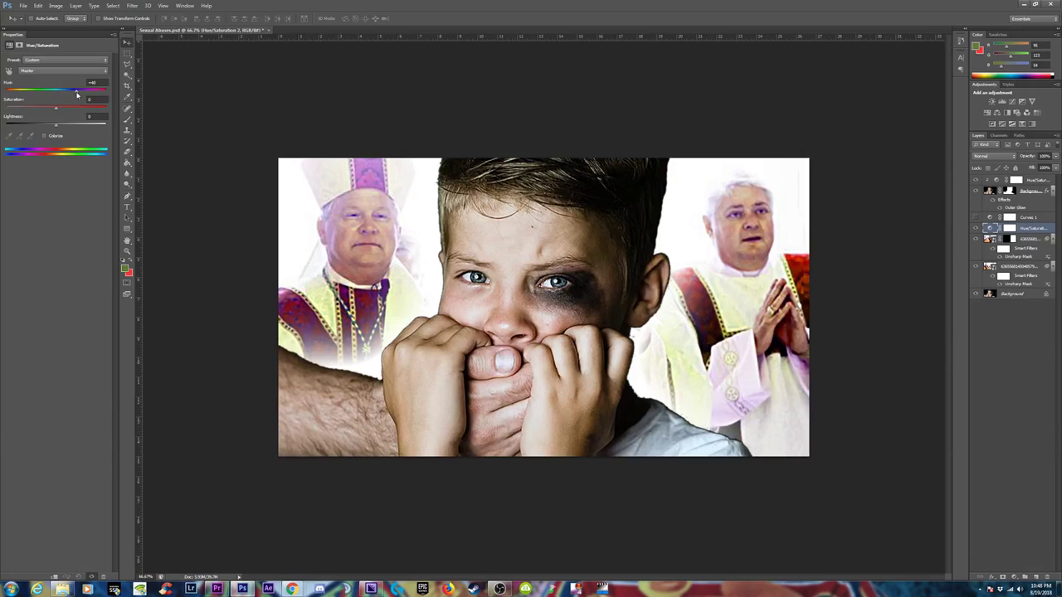
pyautogui.click(976, 228)
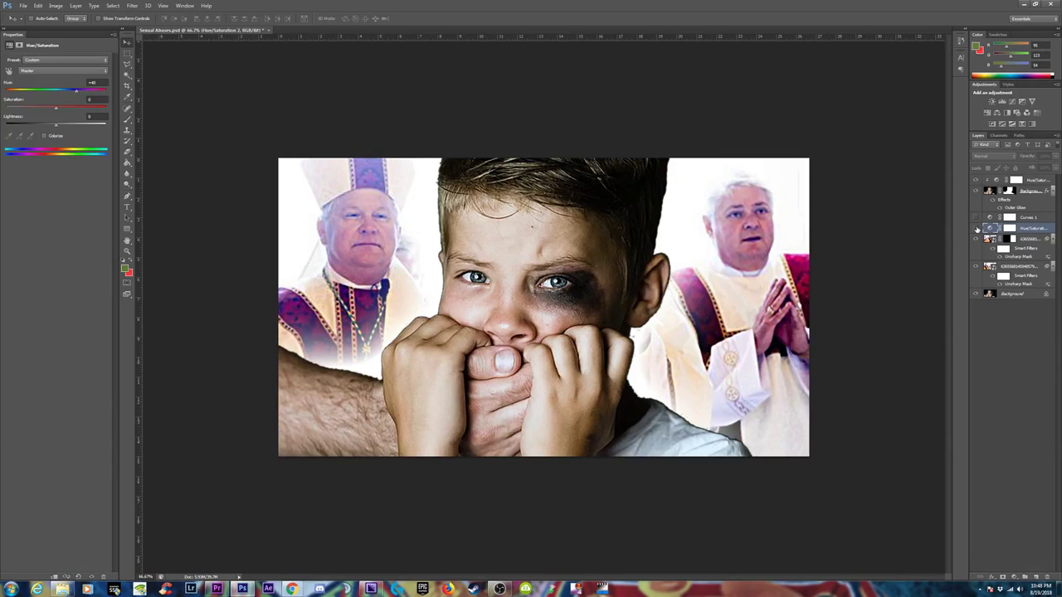
pyautogui.click(976, 227)
pyautogui.click(976, 227)
pyautogui.click(976, 227)
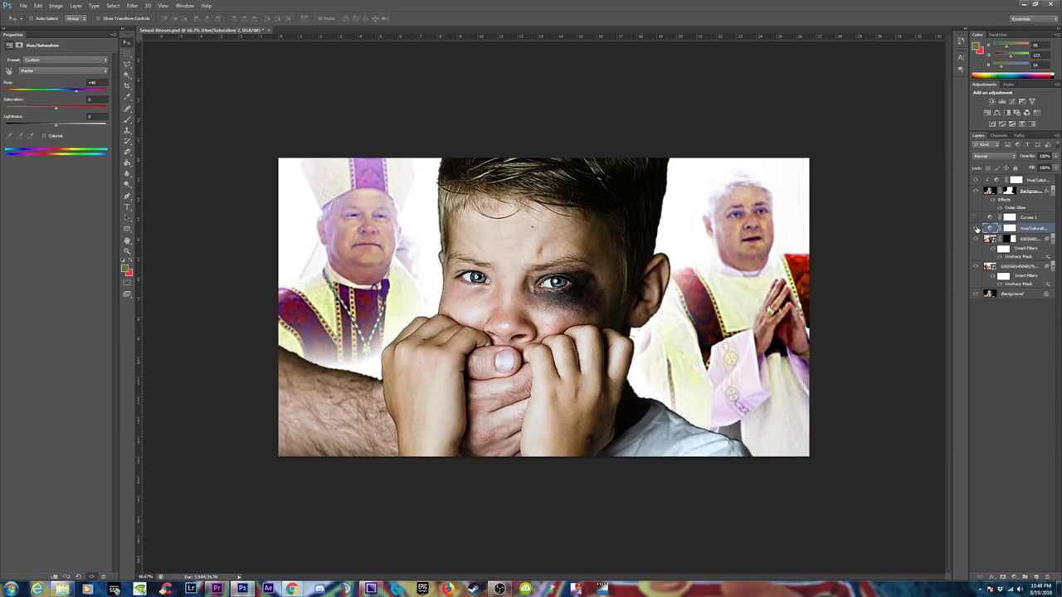
pyautogui.click(977, 227)
pyautogui.click(976, 227)
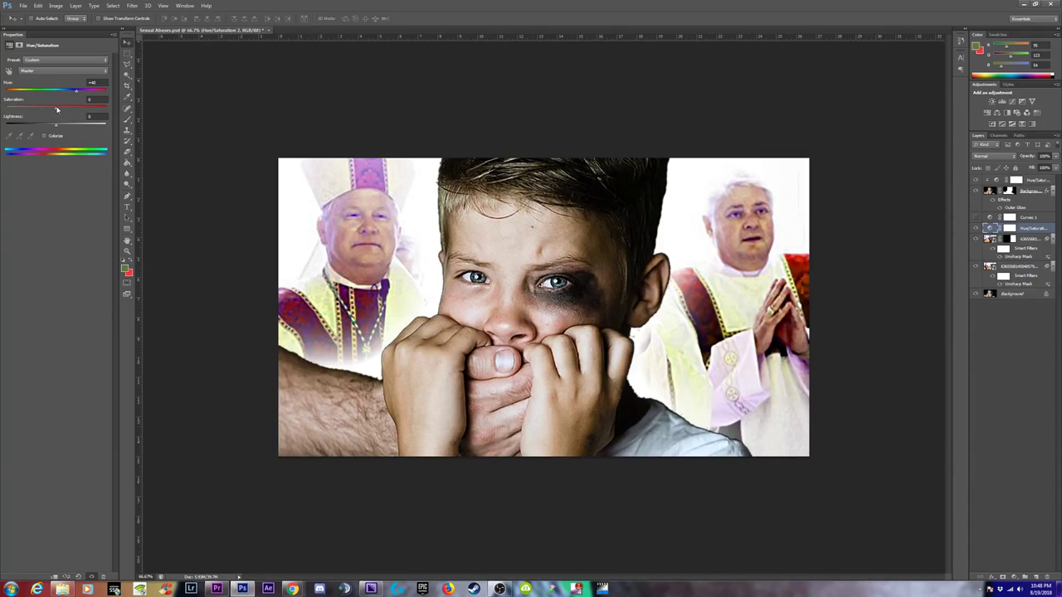
# Step: Lower saturation to -33, tweak lightness and hue, then Alt-drag a copy between the bishop layers
pyautogui.moveTo(57, 109); pyautogui.dragTo(41, 111)
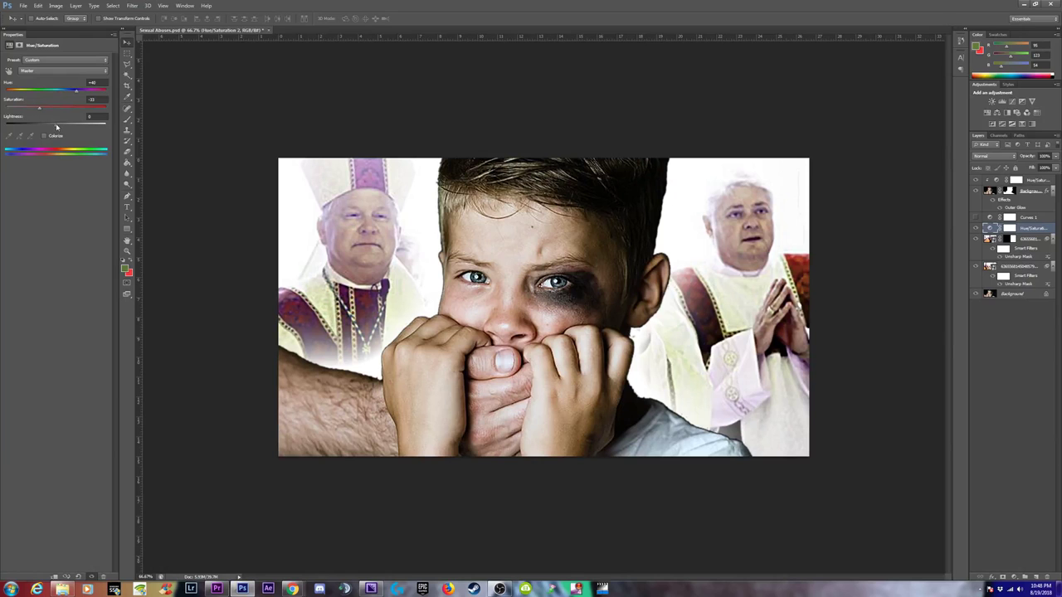
pyautogui.moveTo(56, 126)
pyautogui.mouseDown()
pyautogui.moveTo(28, 127)
pyautogui.moveTo(77, 126)
pyautogui.mouseUp()
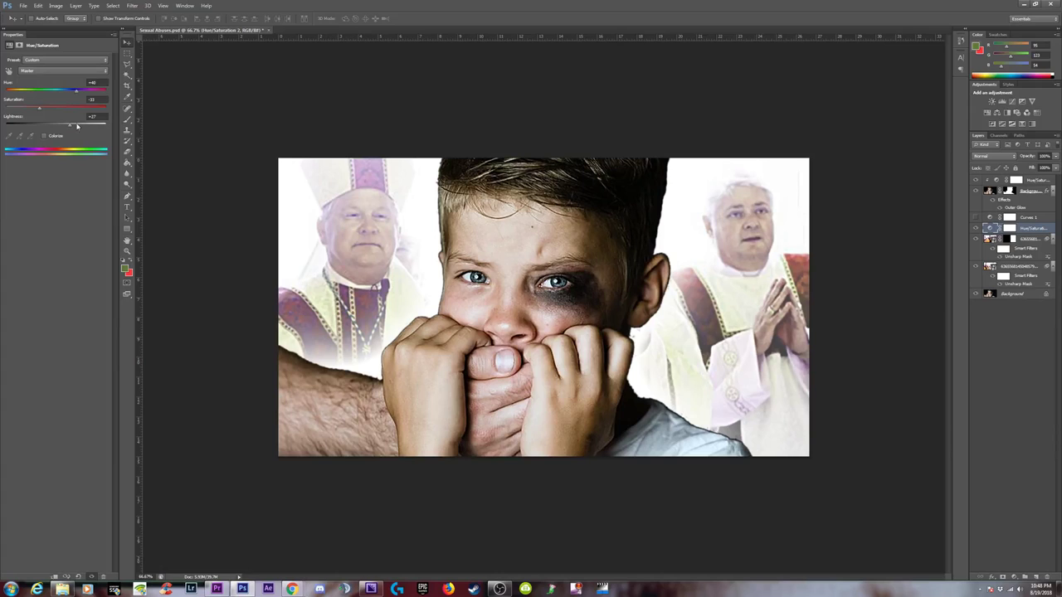
pyautogui.click(97, 117)
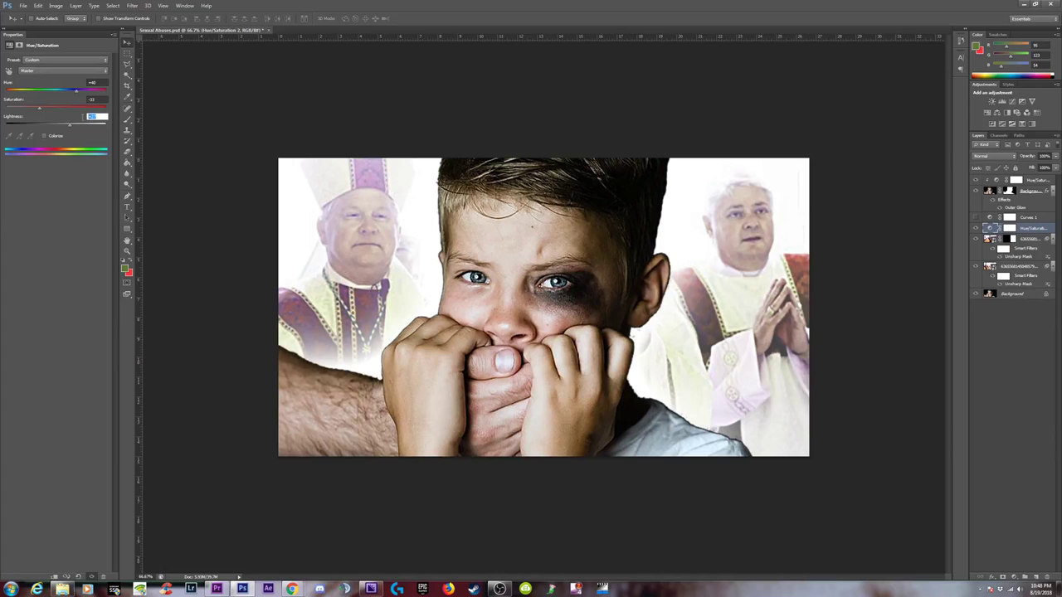
pyautogui.click(69, 127)
pyautogui.moveTo(61, 127); pyautogui.dragTo(56, 127)
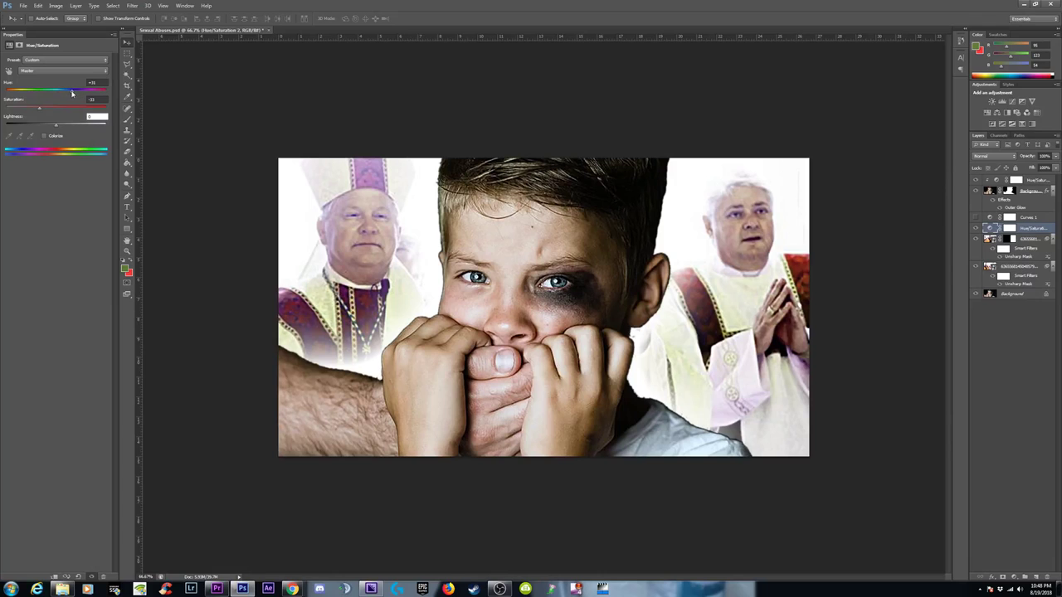
pyautogui.moveTo(71, 93); pyautogui.dragTo(67, 95)
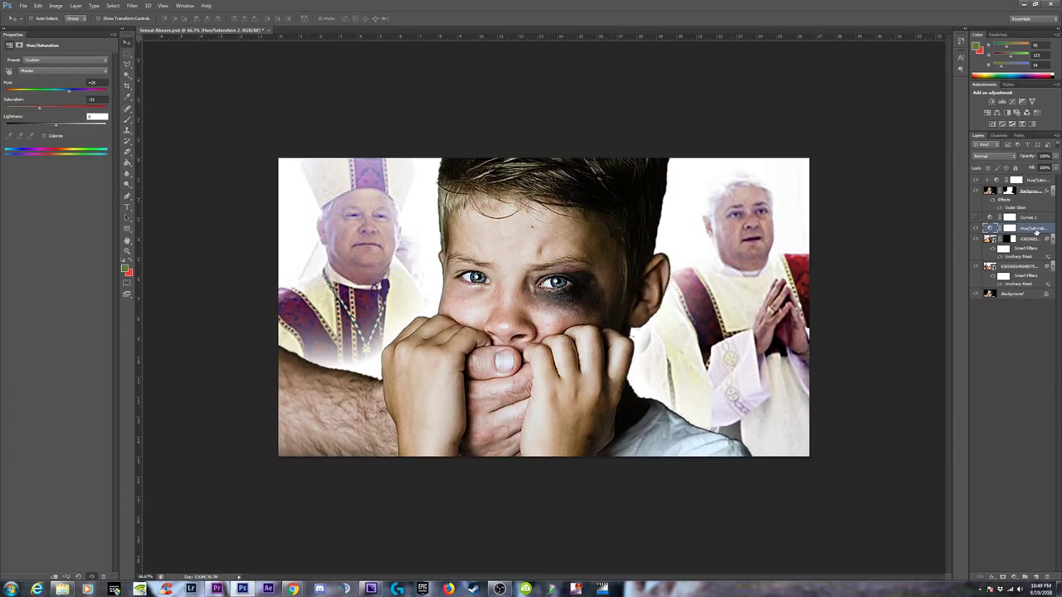
pyautogui.keyDown('alt'); pyautogui.moveTo(1036, 233); pyautogui.dragTo(1033, 258); pyautogui.keyUp('alt')
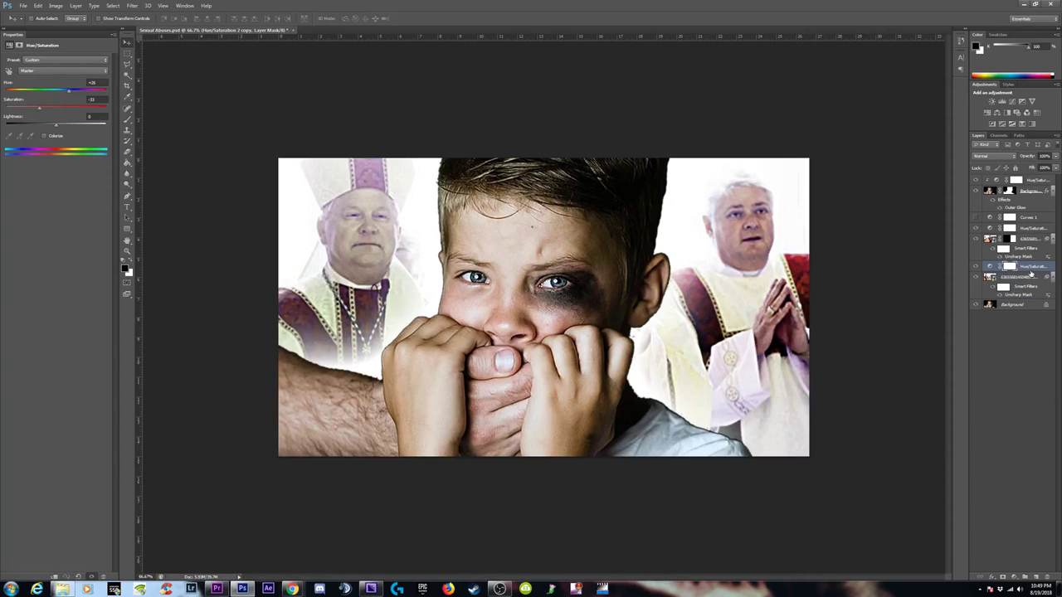
pyautogui.hotkey('ctrl', ']')
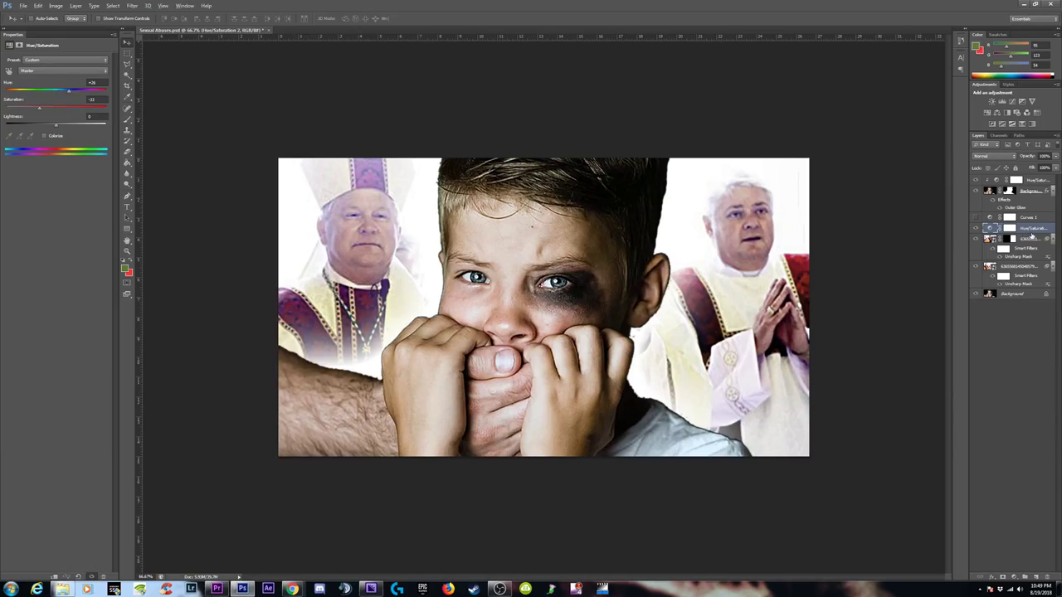
pyautogui.hotkey('ctrl', '[')
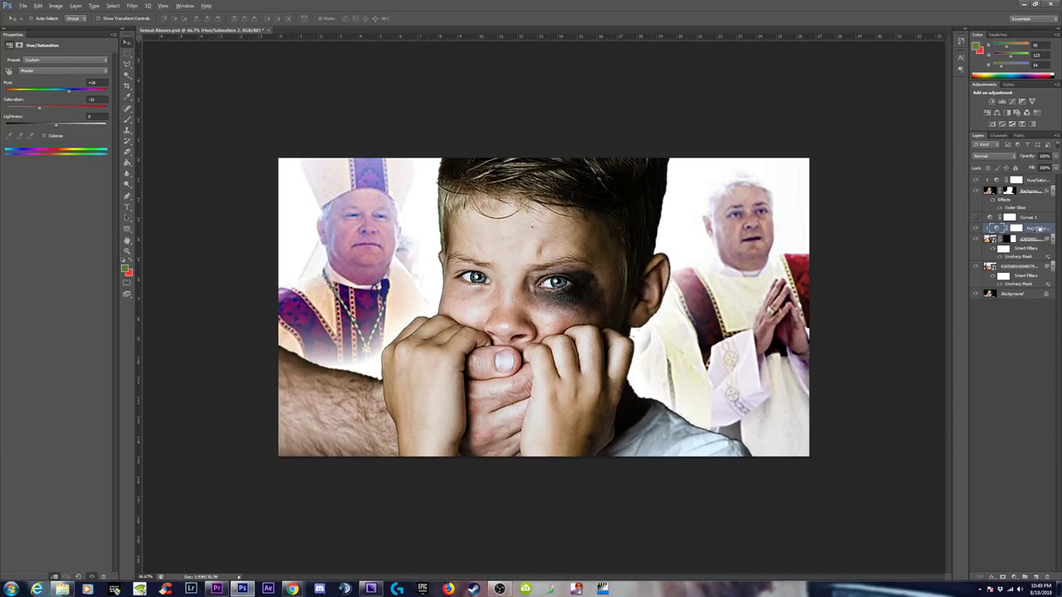
pyautogui.hotkey('ctrl', ']')
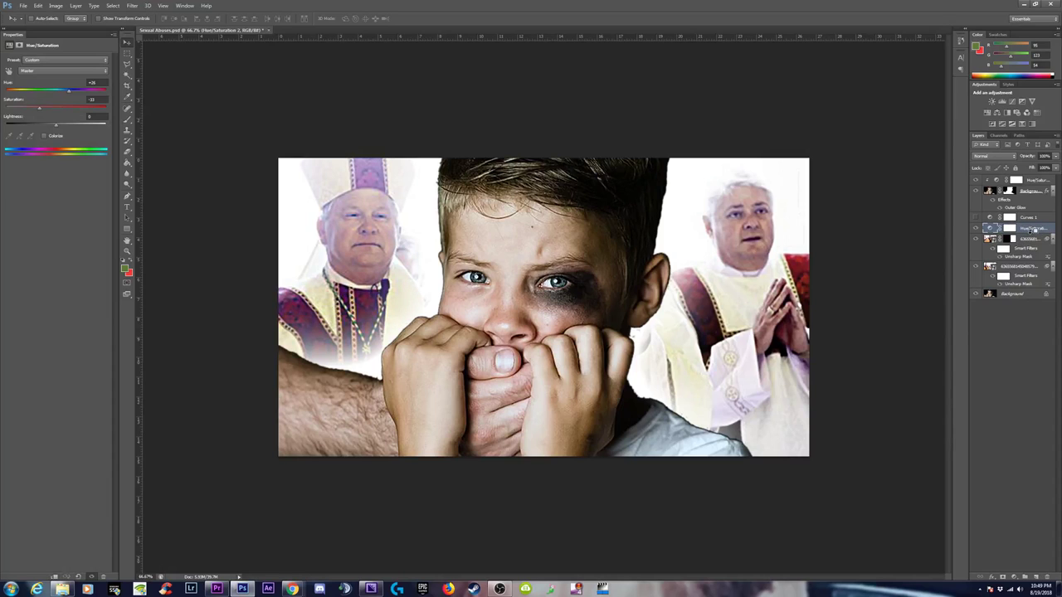
pyautogui.hotkey('ctrl', '[')
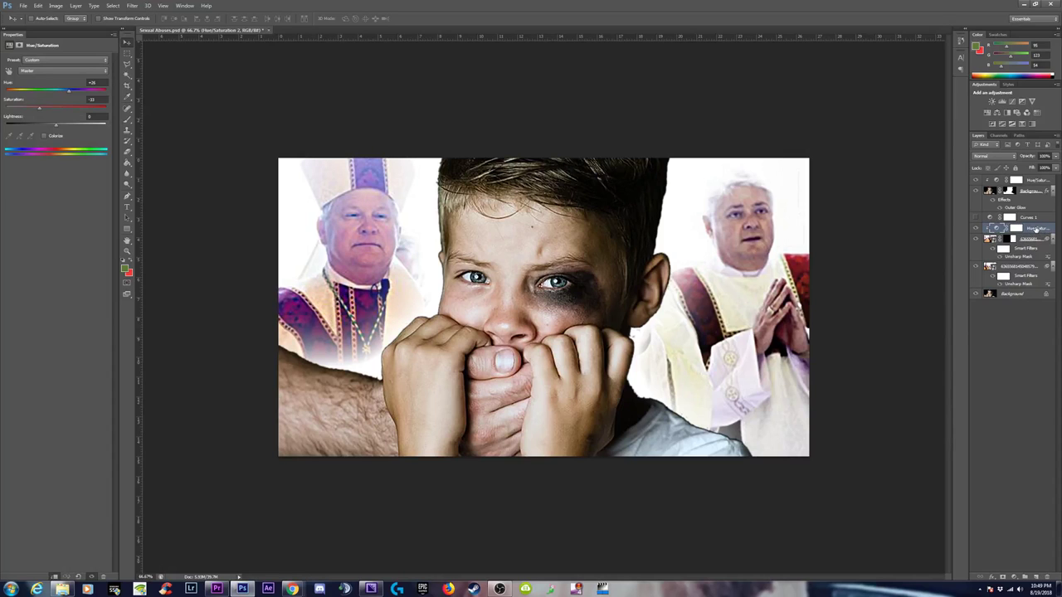
pyautogui.moveTo(1033, 231); pyautogui.dragTo(1032, 266)
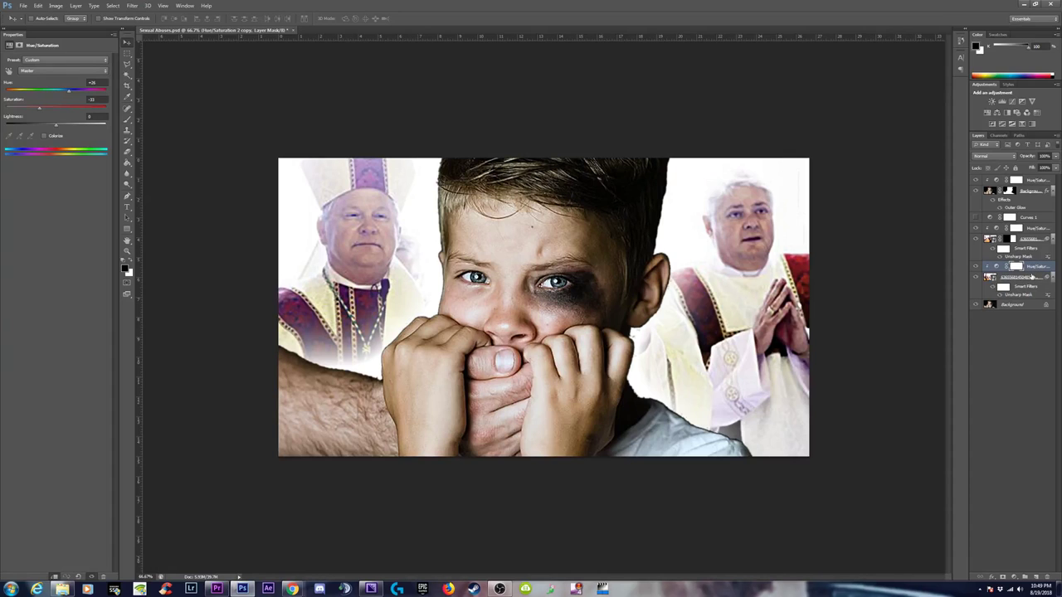
pyautogui.click(975, 267)
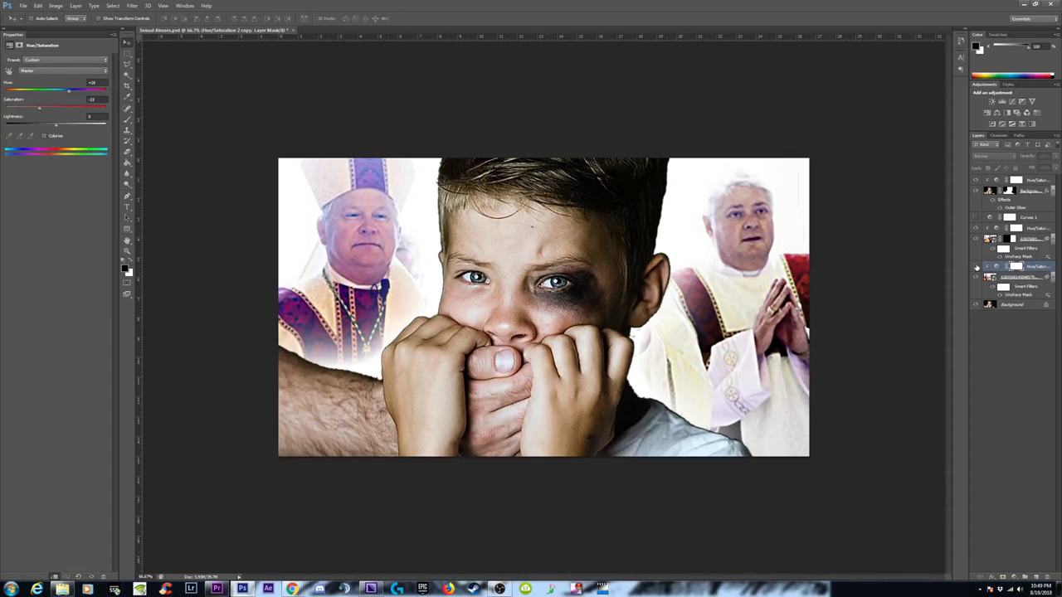
pyautogui.click(975, 266)
pyautogui.click(975, 266)
pyautogui.click(975, 266)
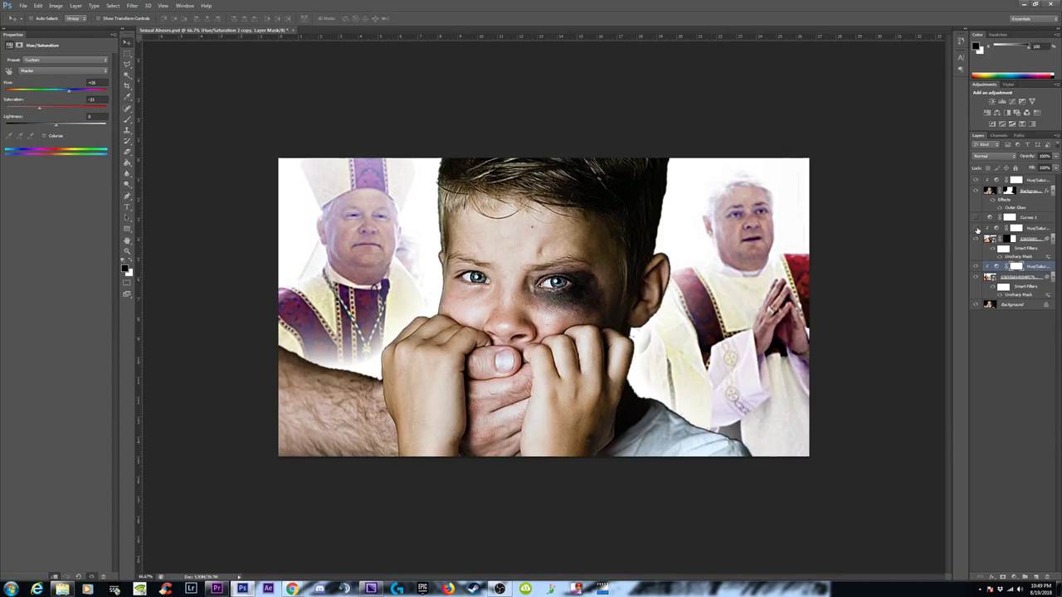
pyautogui.click(976, 229)
pyautogui.click(976, 229)
pyautogui.click(976, 229)
pyautogui.click(976, 229)
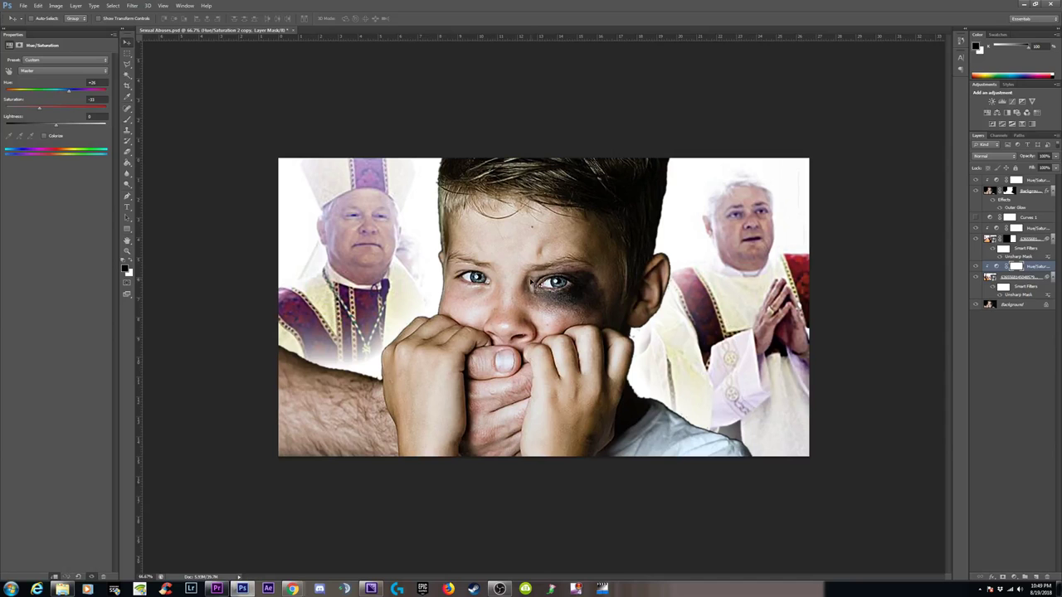
pyautogui.hotkey('ctrl', '-')
pyautogui.hotkey('ctrl', '-')
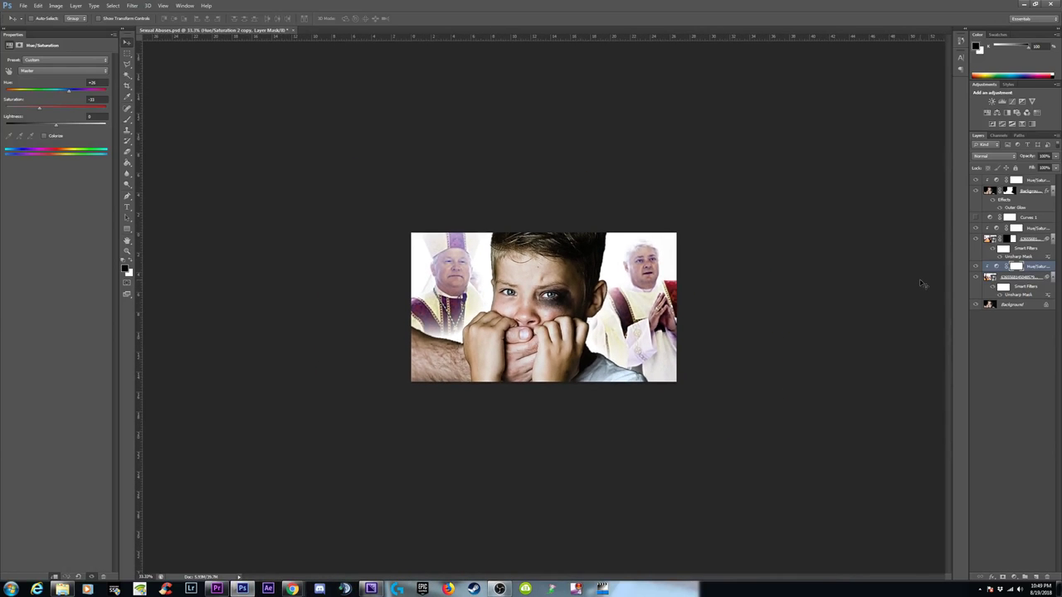
pyautogui.hotkey('ctrl', '+')
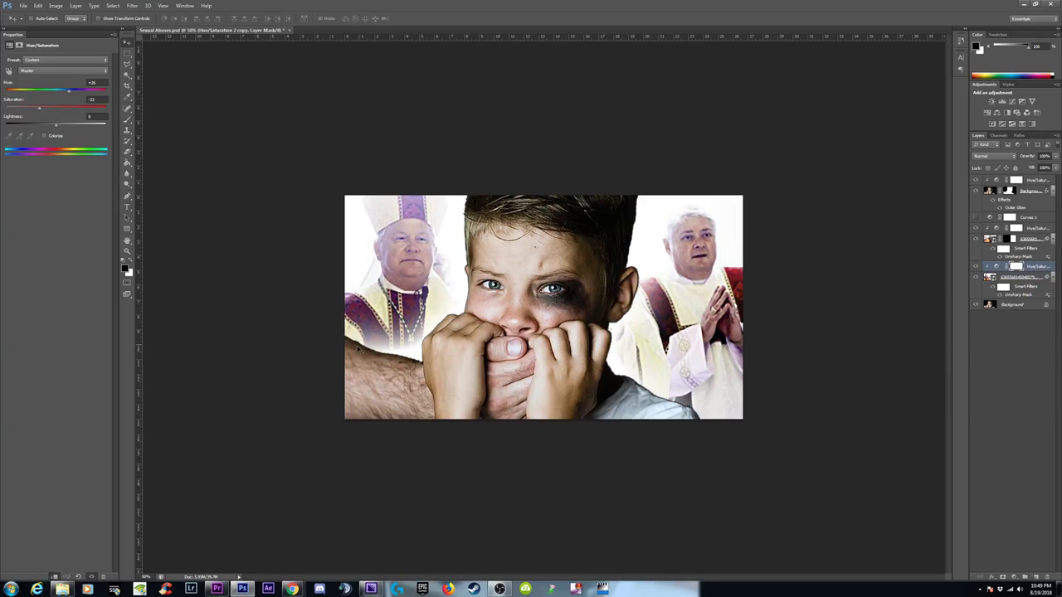
pyautogui.hotkey('ctrl', '+')
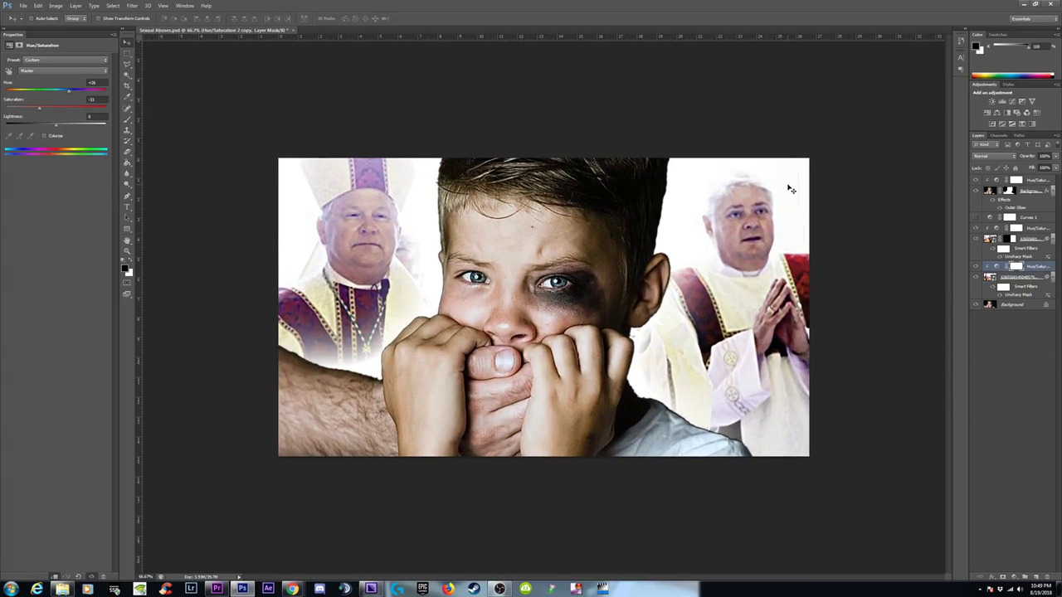
# Step: Nudge the boy right and paint over the seam beside the left bishop on his layer mask
pyautogui.click(998, 191)
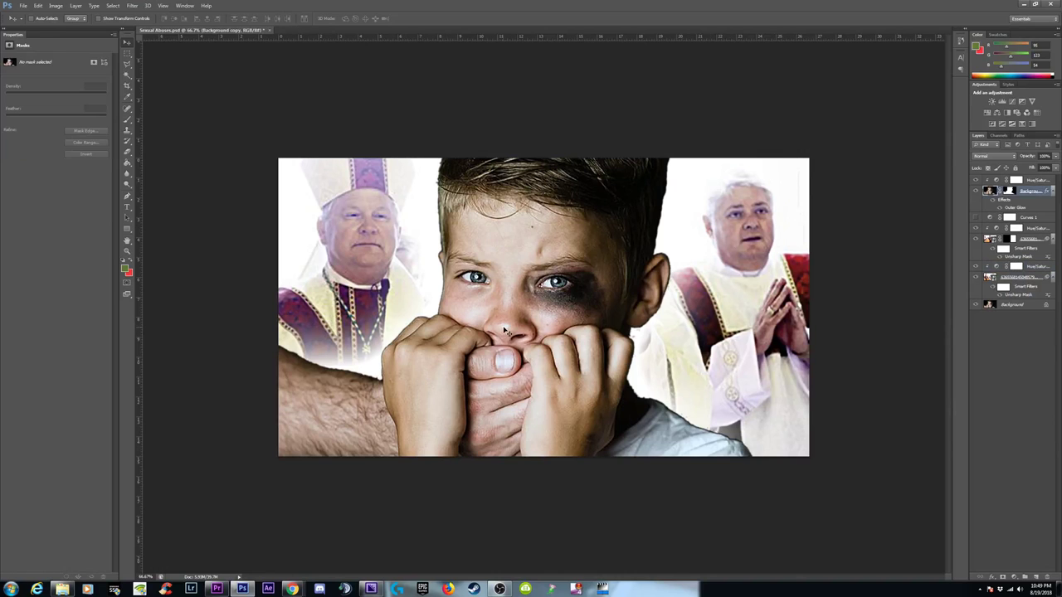
pyautogui.moveTo(505, 332); pyautogui.dragTo(541, 330)
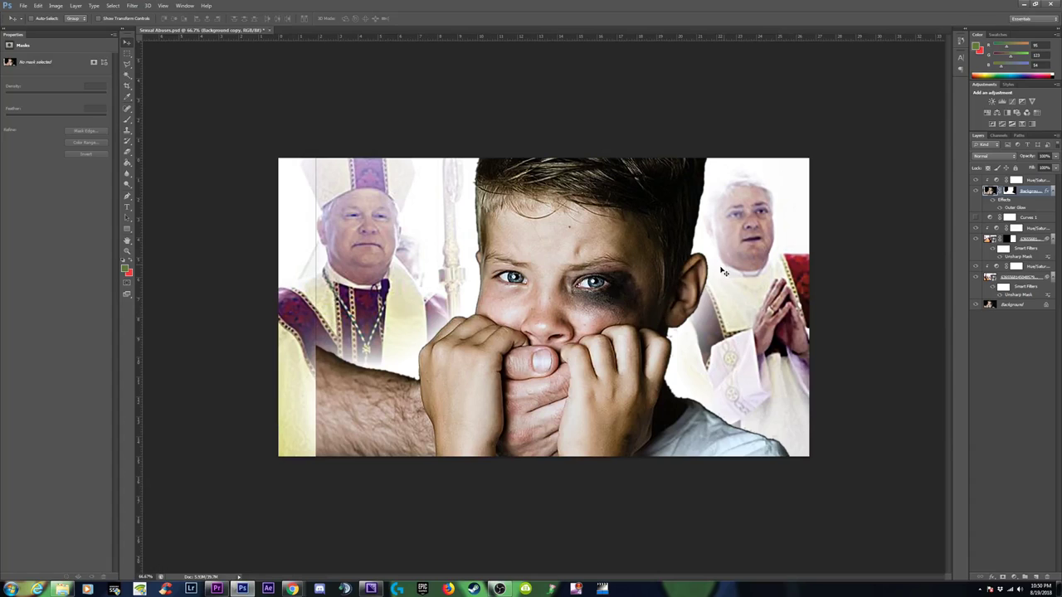
pyautogui.click(1006, 191)
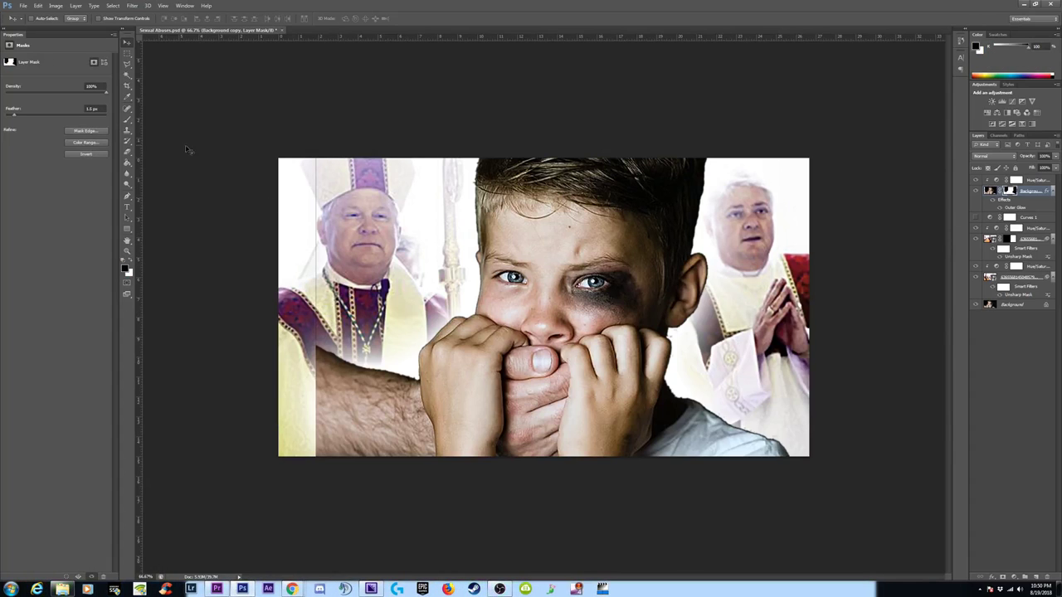
pyautogui.click(127, 120)
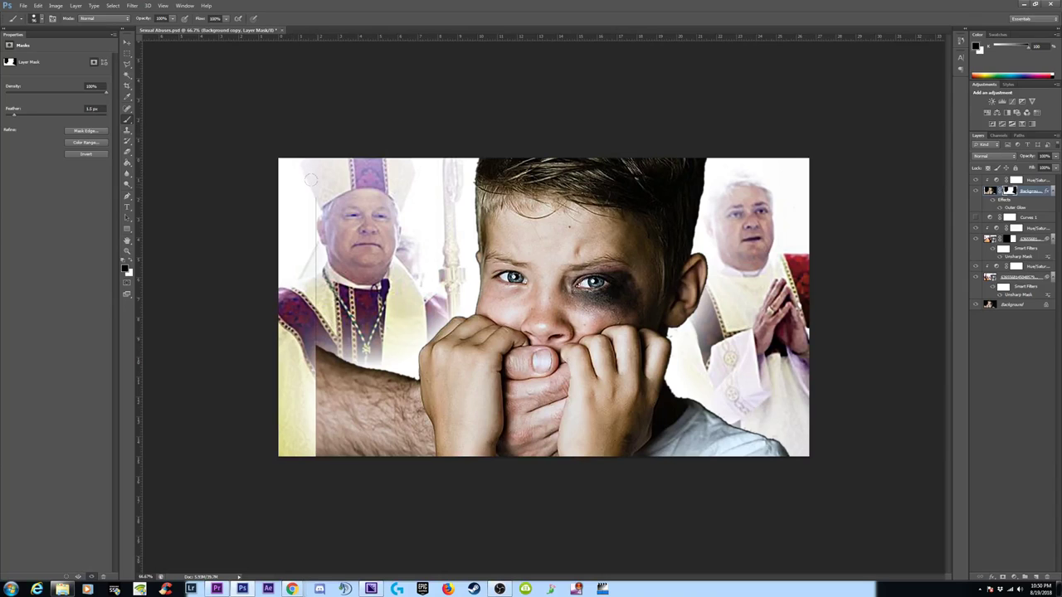
pyautogui.moveTo(309, 201); pyautogui.dragTo(319, 301)
pyautogui.click(131, 263)
pyautogui.click(128, 54)
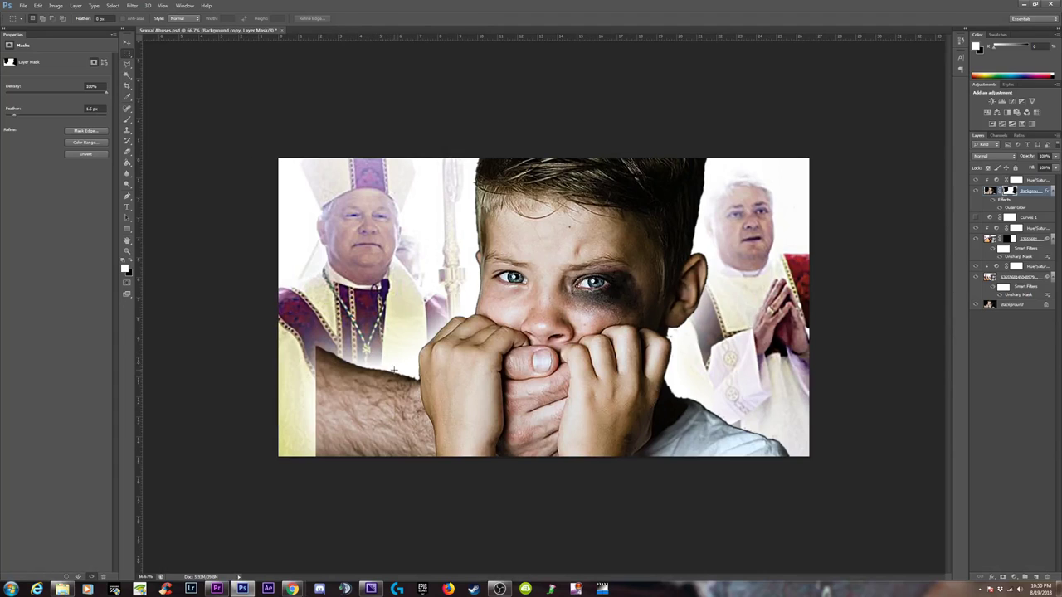
# Step: Select the arm area on the mask, stretch it left toward the canvas edge, and deselect
pyautogui.moveTo(399, 317); pyautogui.dragTo(314, 496)
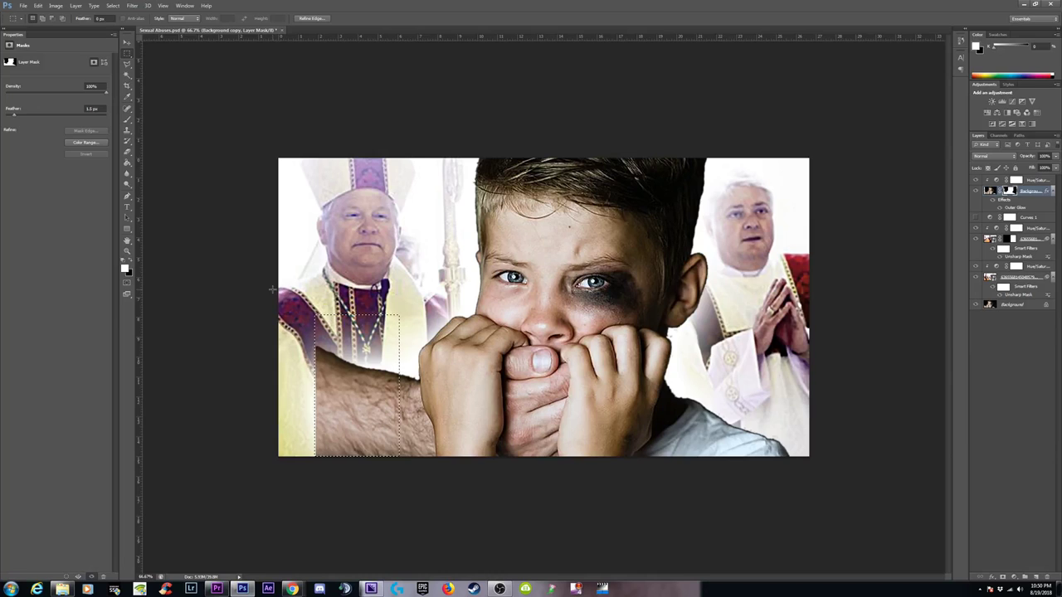
pyautogui.hotkey('ctrl', 't')
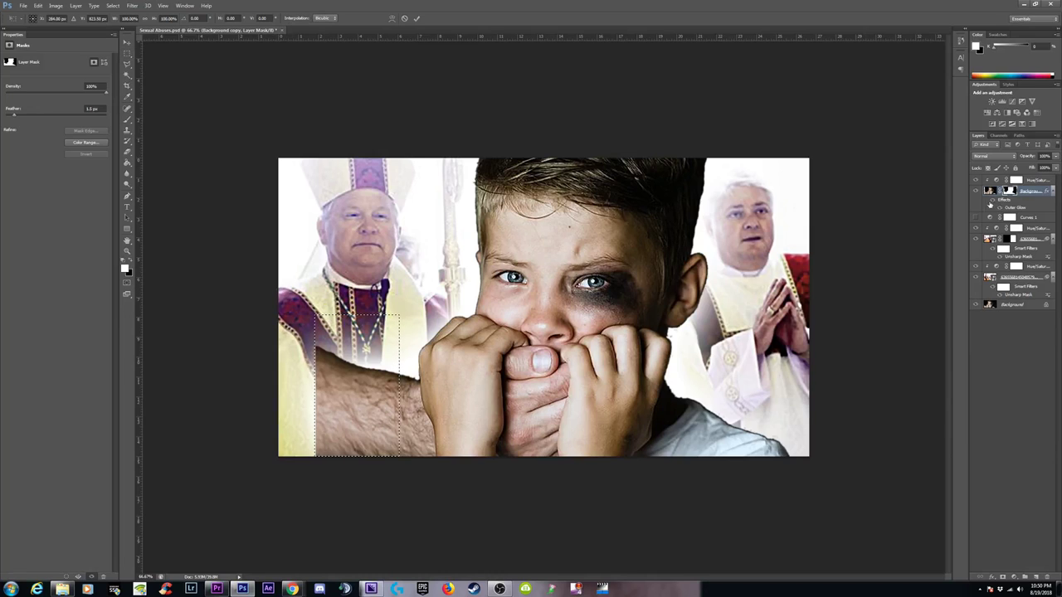
pyautogui.moveTo(313, 386); pyautogui.dragTo(286, 386)
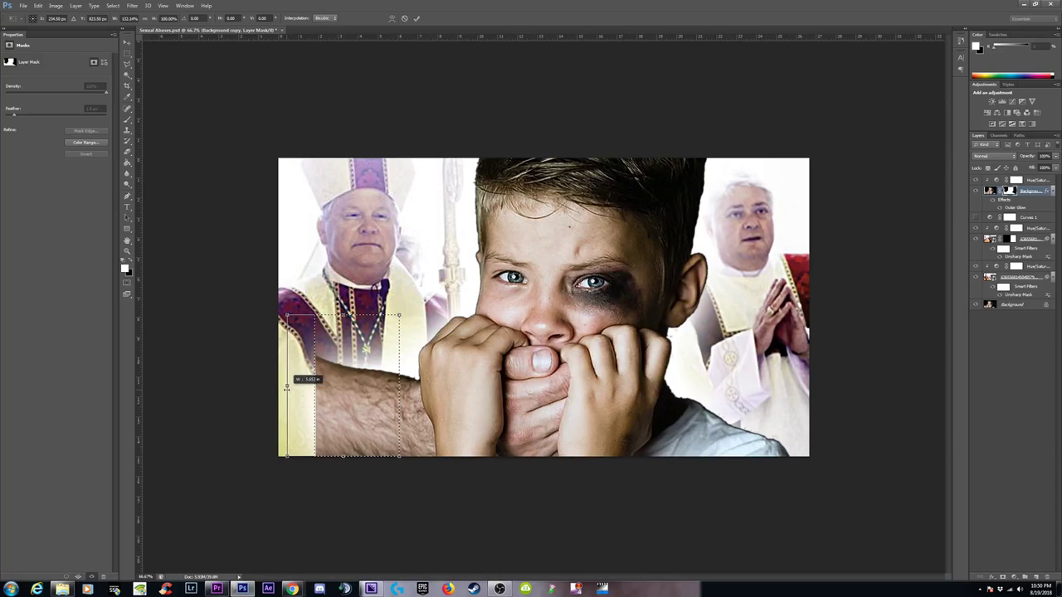
pyautogui.moveTo(286, 387); pyautogui.dragTo(284, 387)
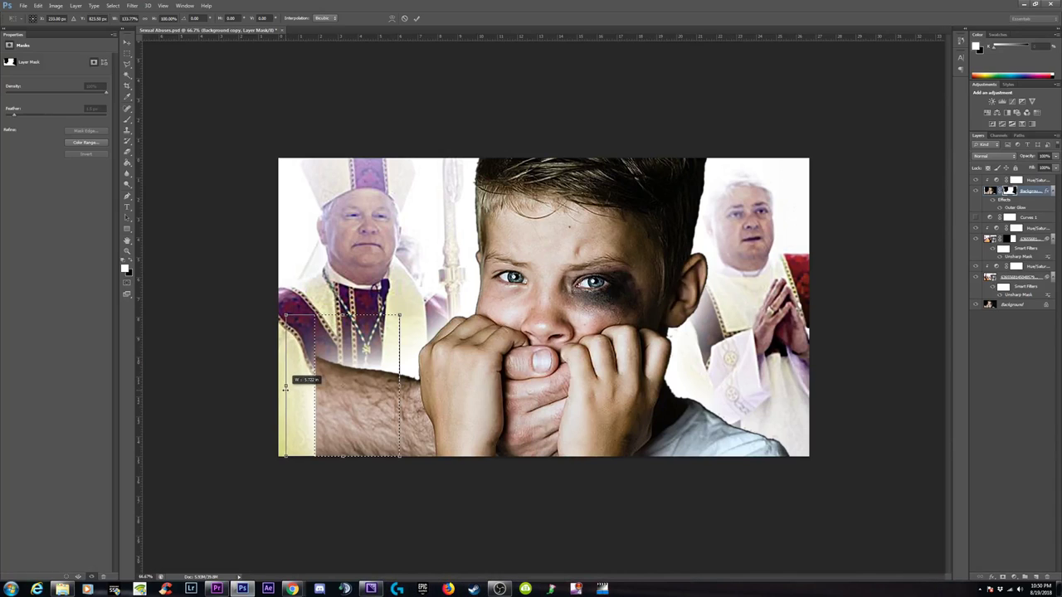
pyautogui.hotkey('ctrl', 'z')
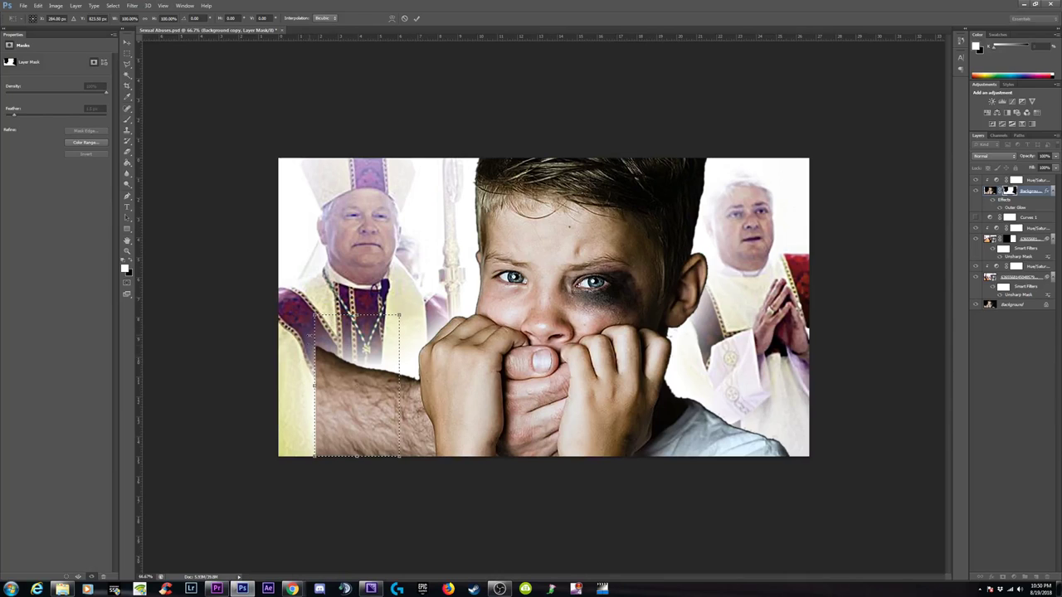
pyautogui.press('m')
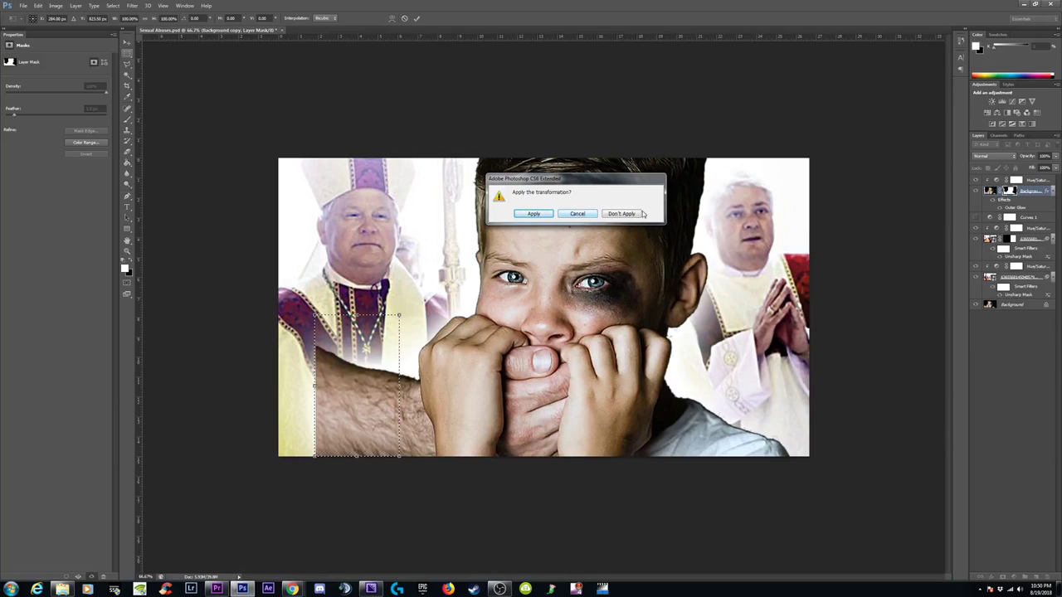
pyautogui.click(578, 214)
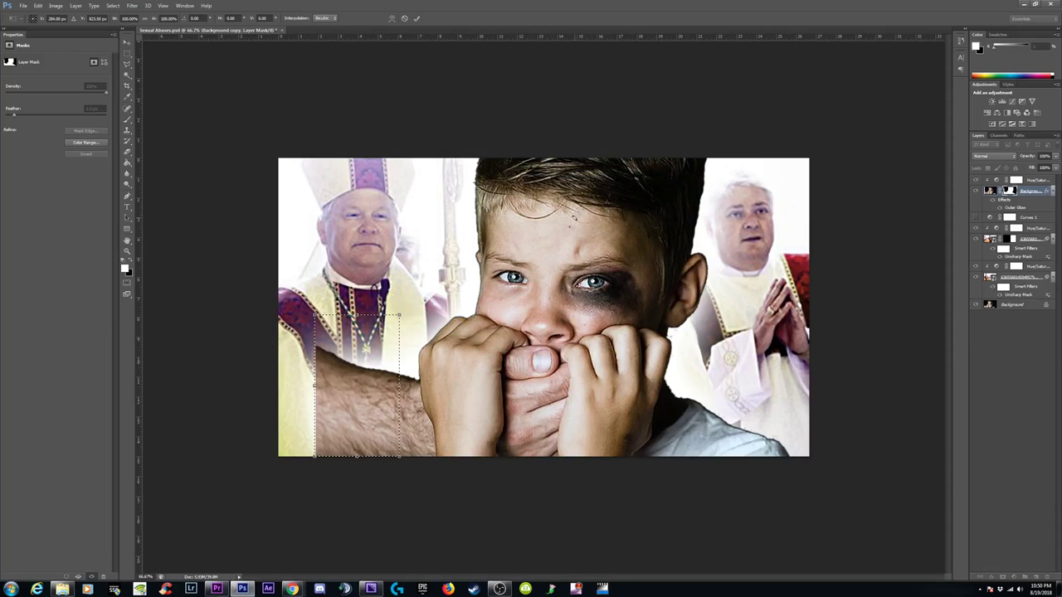
pyautogui.moveTo(314, 386); pyautogui.dragTo(275, 386)
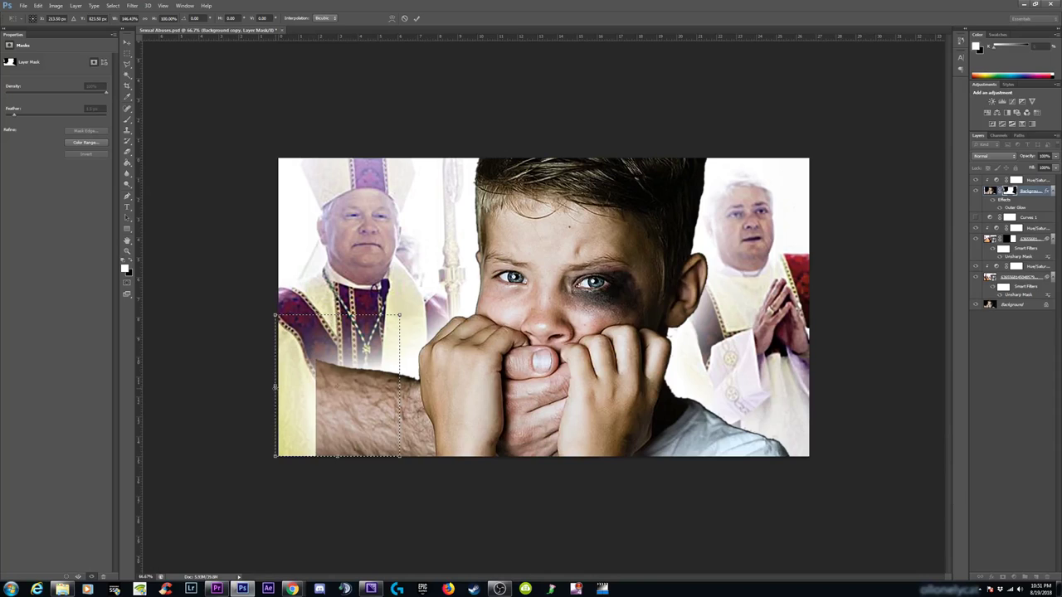
pyautogui.press('Return')
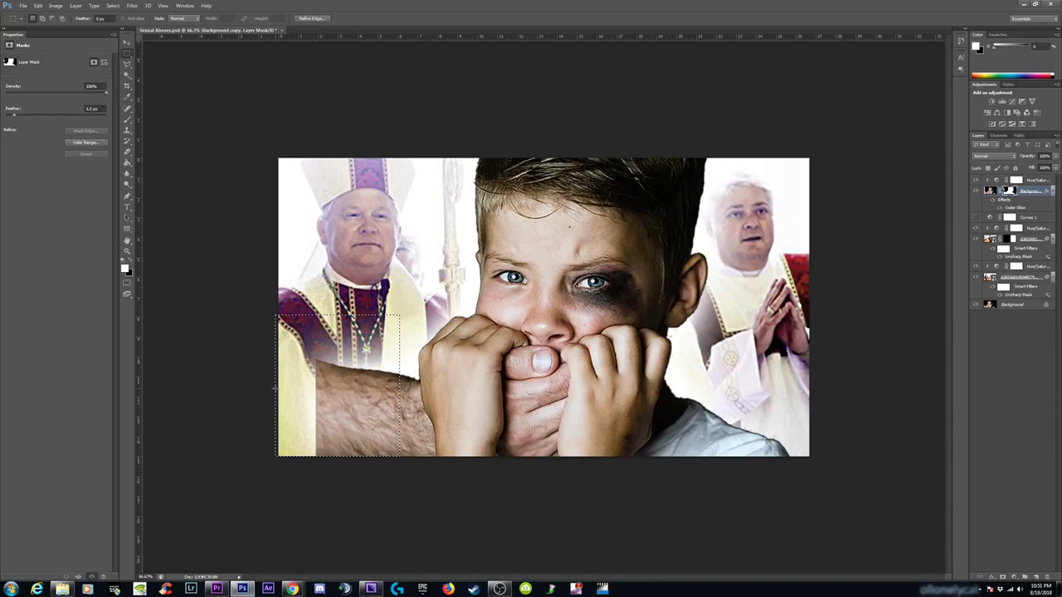
pyautogui.hotkey('ctrl', 'd')
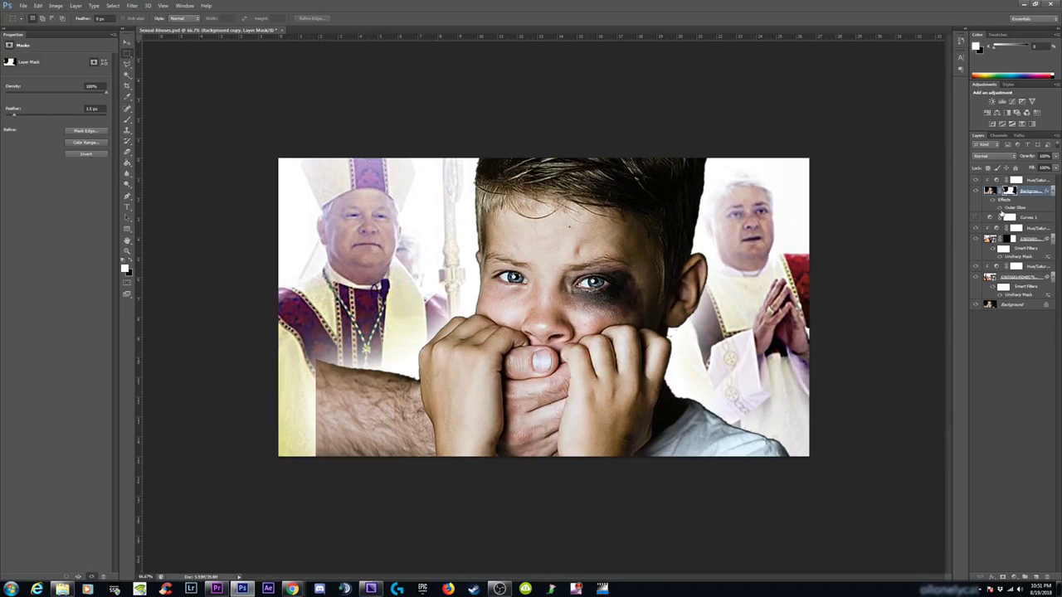
pyautogui.click(127, 119)
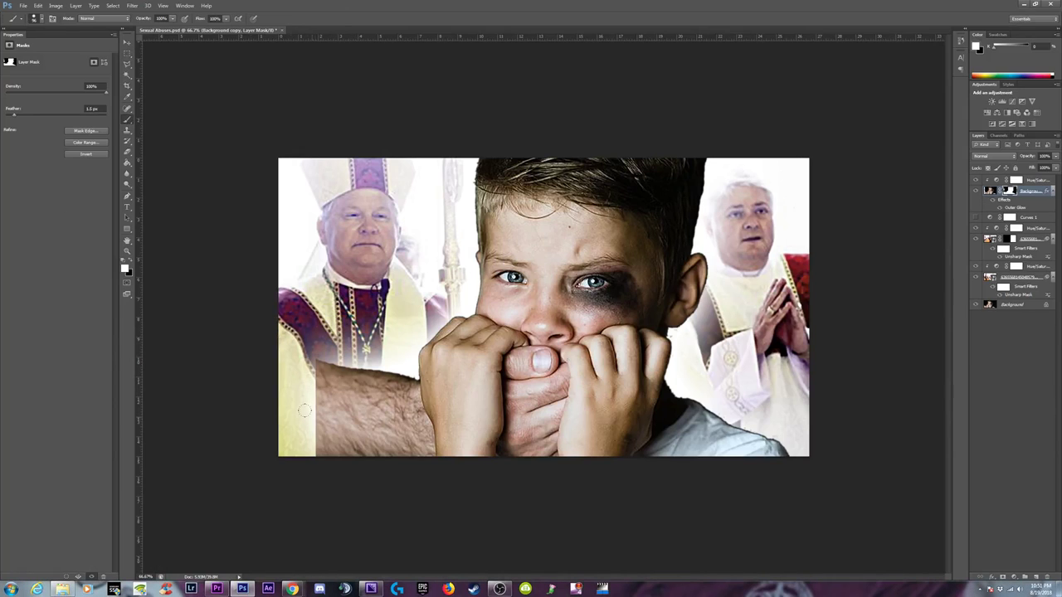
# Step: Paint black over the arm's left edge on the mask, then undo and redo the stroke
pyautogui.click(131, 262)
pyautogui.moveTo(317, 388)
pyautogui.mouseDown()
pyautogui.moveTo(310, 412)
pyautogui.moveTo(311, 384)
pyautogui.mouseUp()
pyautogui.click(131, 262)
pyautogui.press('v')
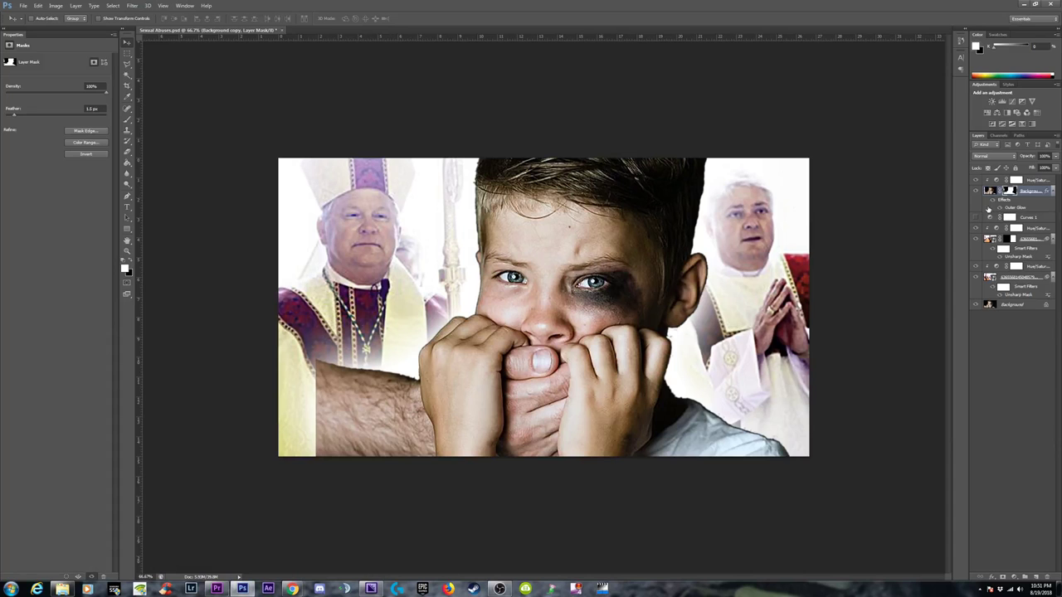
pyautogui.hotkey('ctrl', 'z')
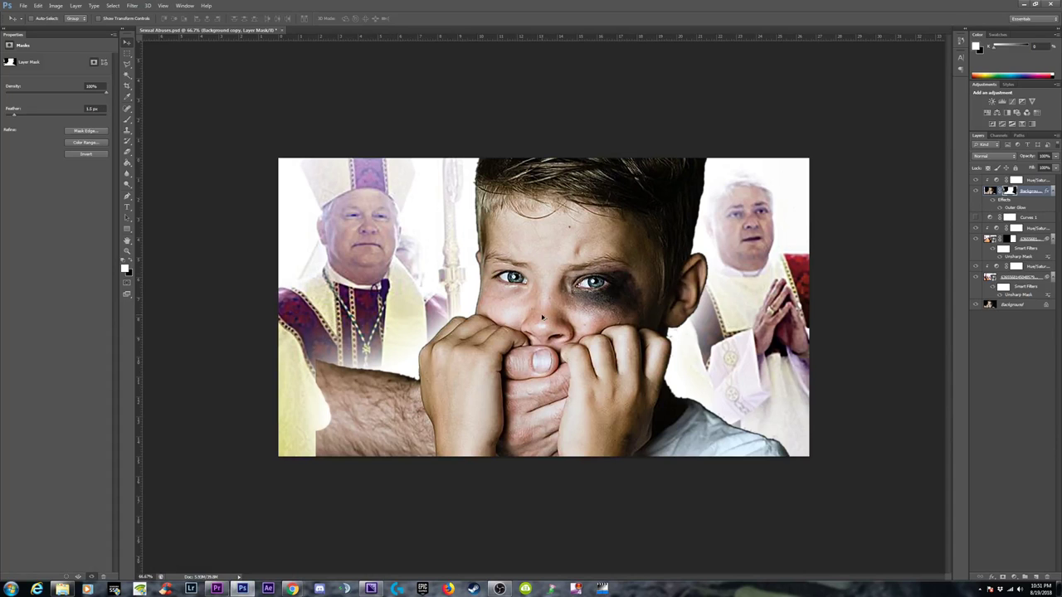
pyautogui.hotkey('ctrl', 'z')
# Step: Step back through history to restore the arm-area selection and target the layer's image thumbnail
pyautogui.hotkey('alt', 'z')
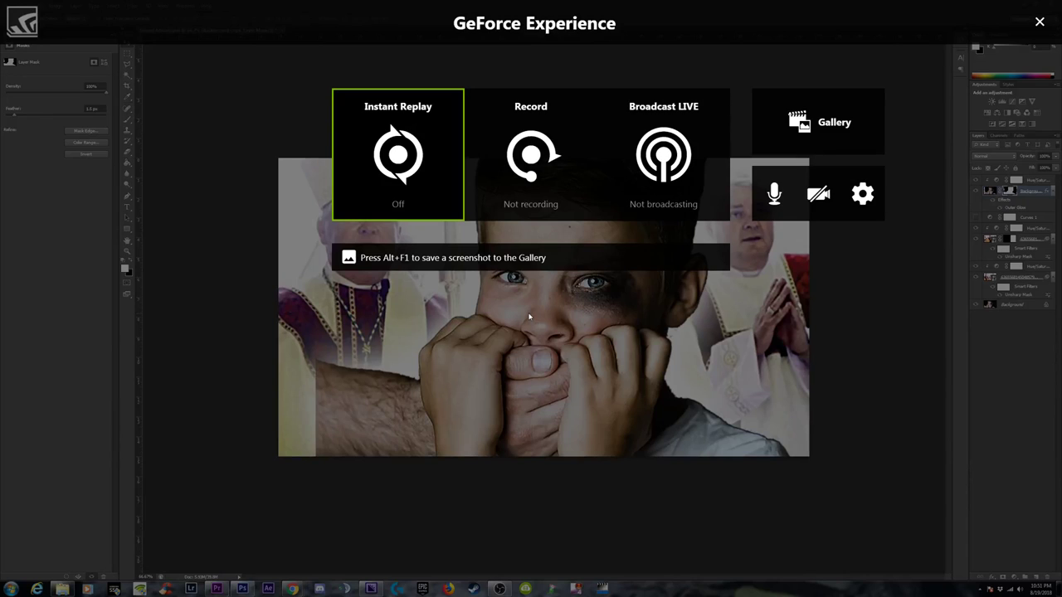
pyautogui.hotkey('alt', 'z')
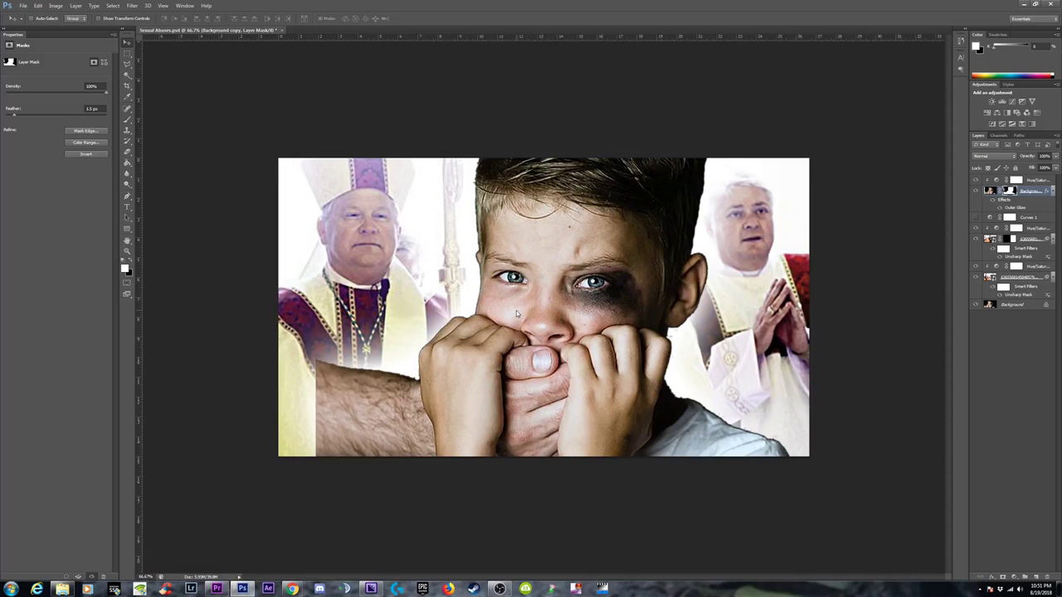
pyautogui.hotkey('alt', 'z')
pyautogui.click(1045, 23)
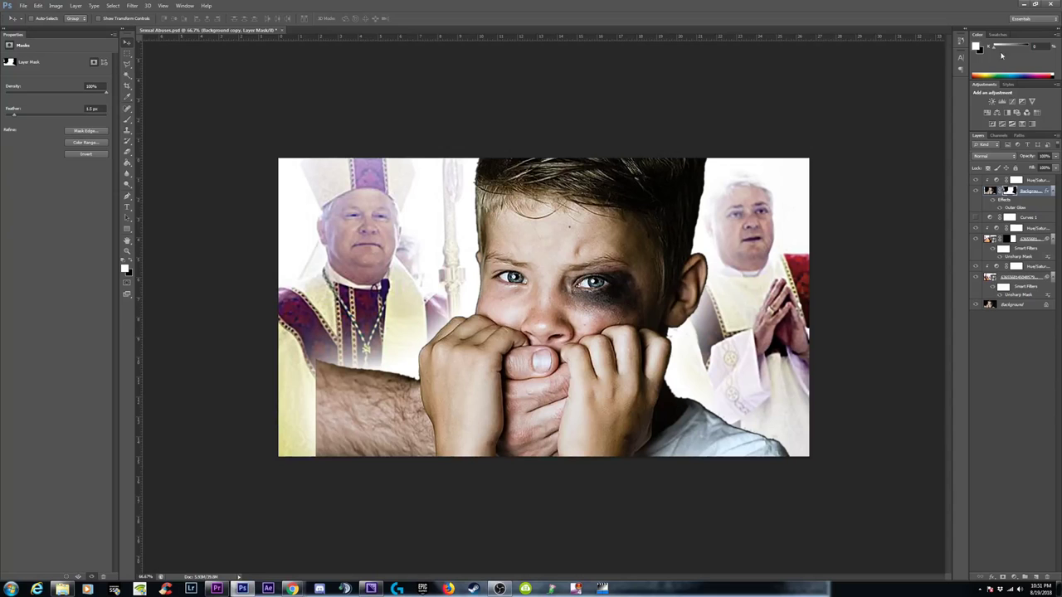
pyautogui.hotkey('alt', 'z')
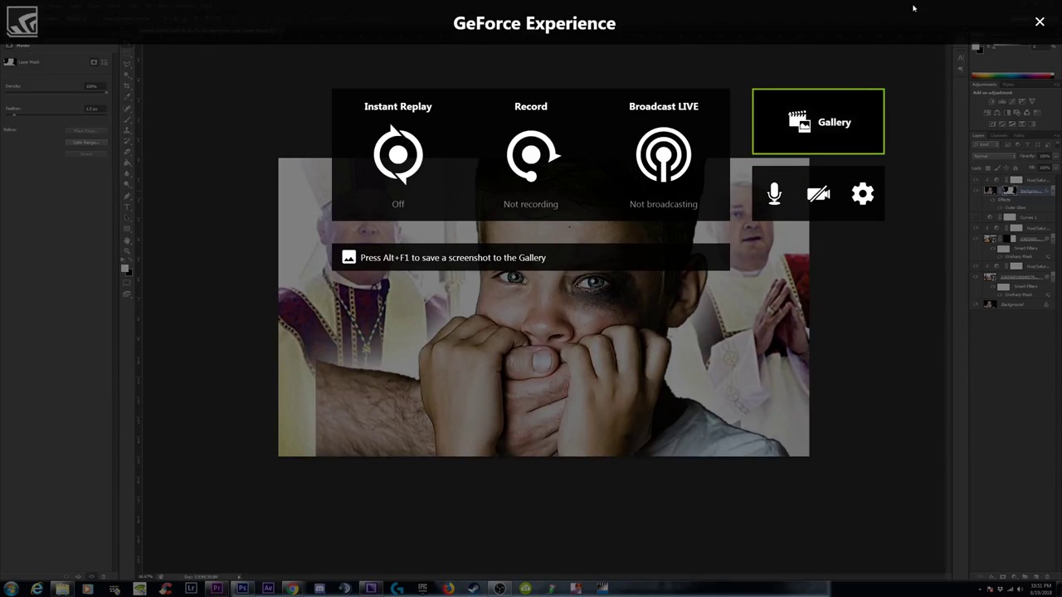
pyautogui.click(1039, 22)
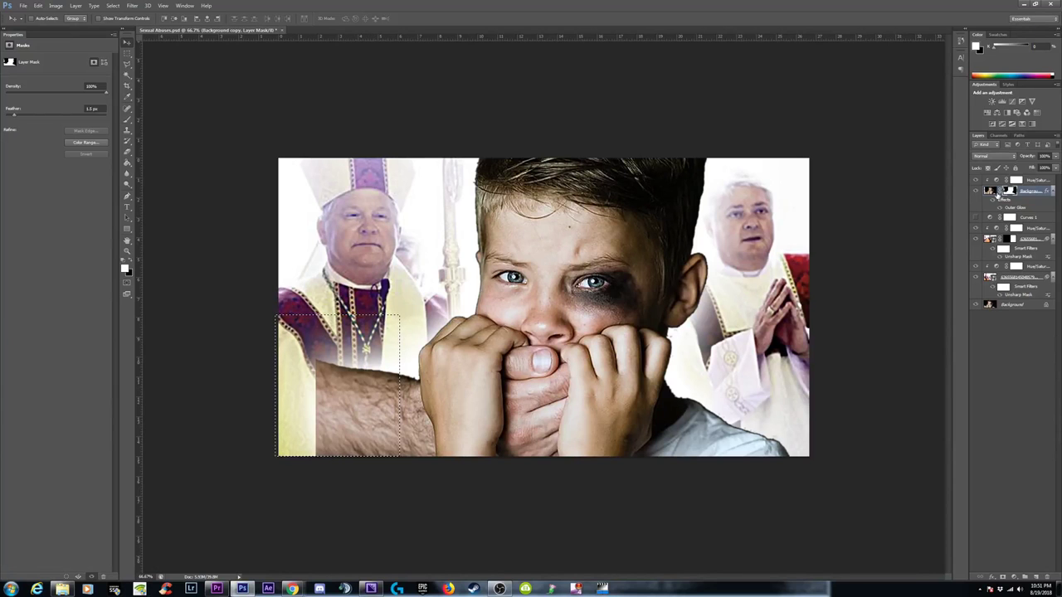
pyautogui.hotkey('ctrl', 'z')
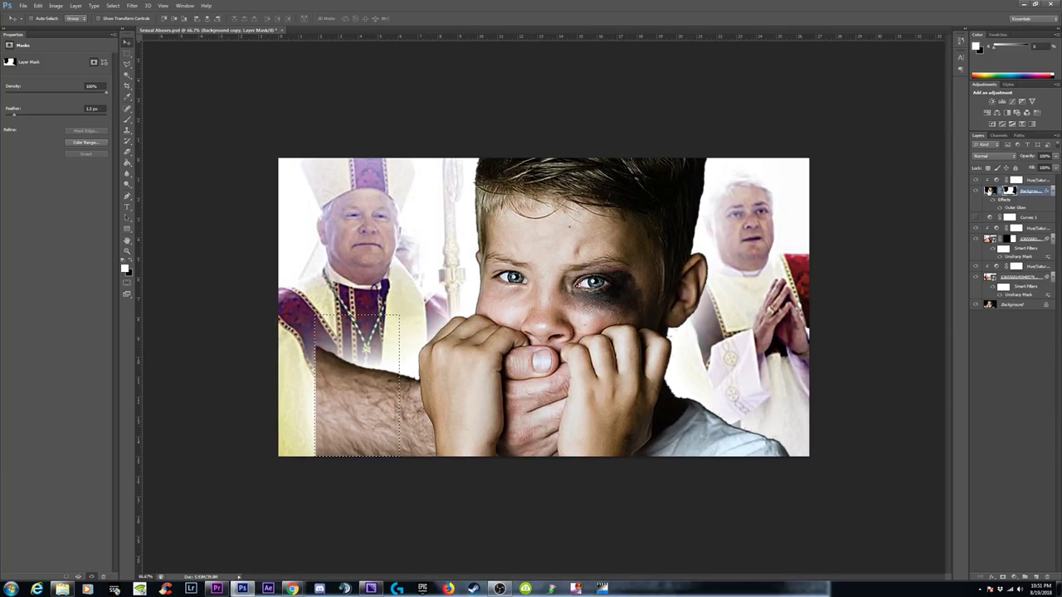
pyautogui.click(989, 194)
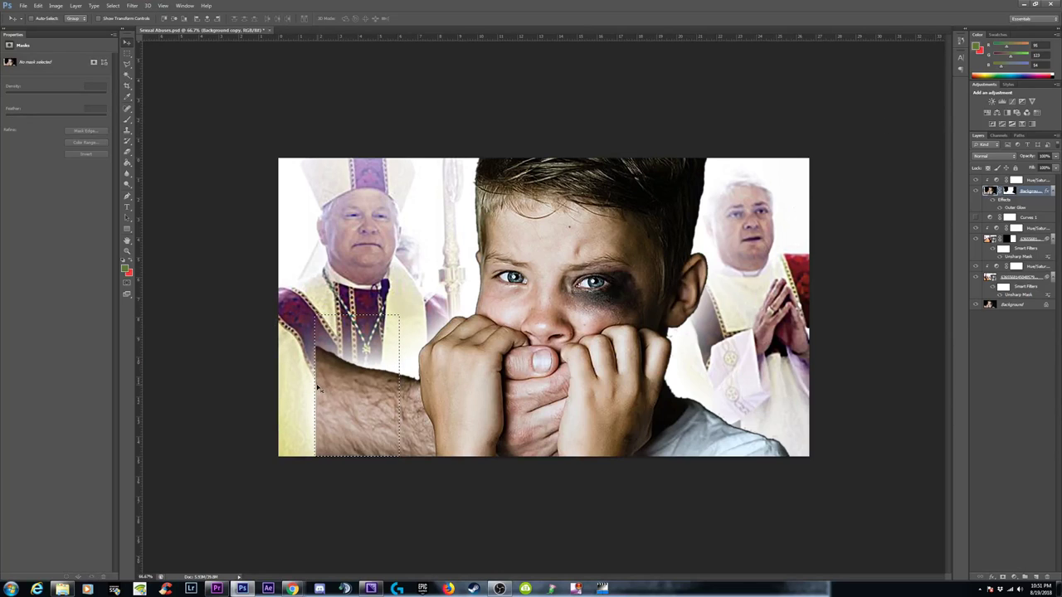
# Step: Stretch the selected arm area left to the canvas edge and deselect it
pyautogui.hotkey('ctrl', 't')
pyautogui.moveTo(314, 387); pyautogui.dragTo(274, 386)
pyautogui.press('Return')
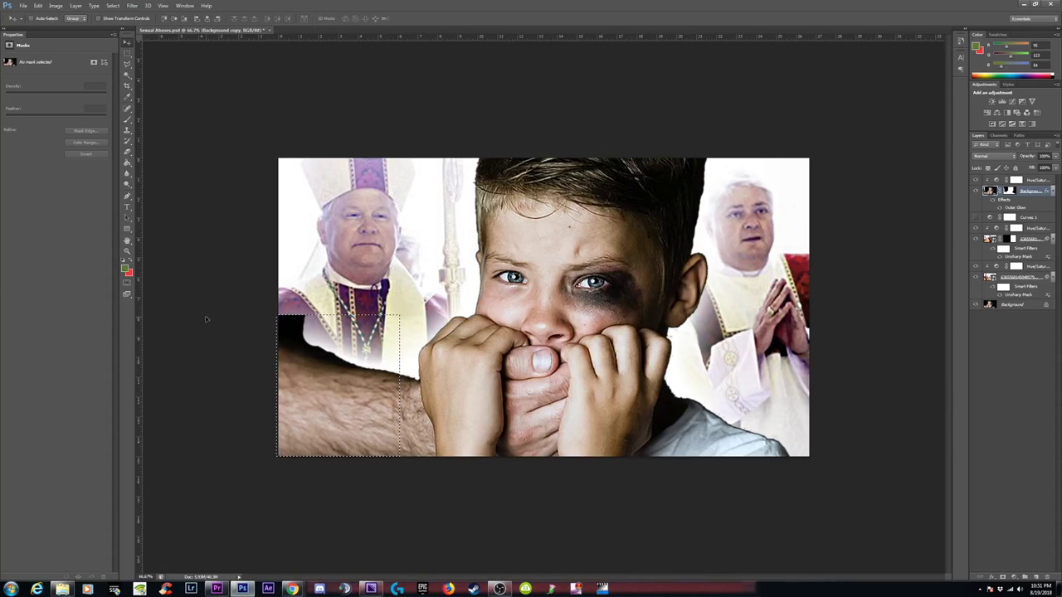
pyautogui.click(126, 53)
pyautogui.click(291, 248)
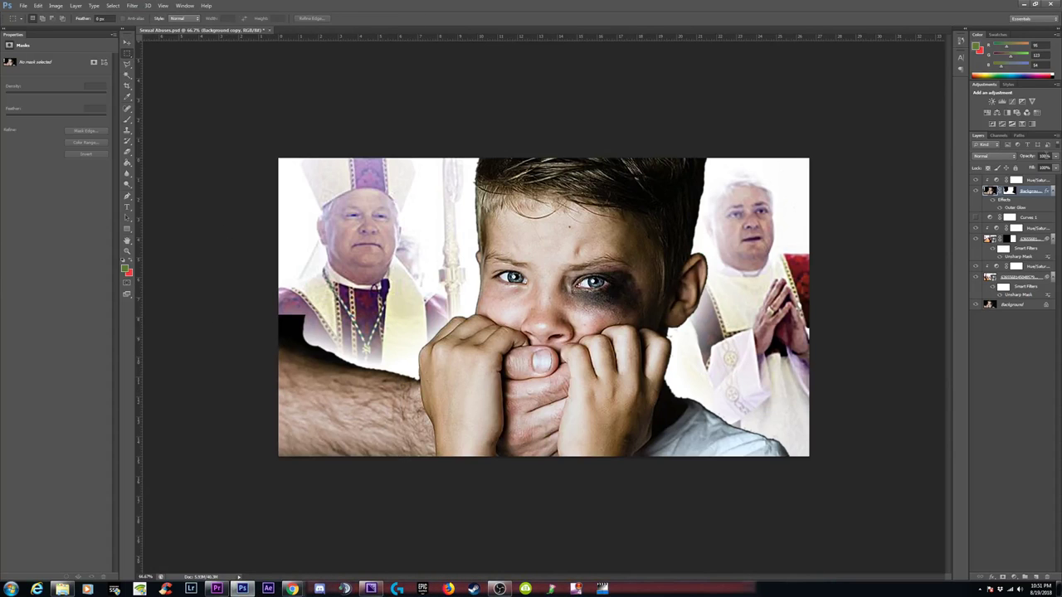
pyautogui.click(127, 120)
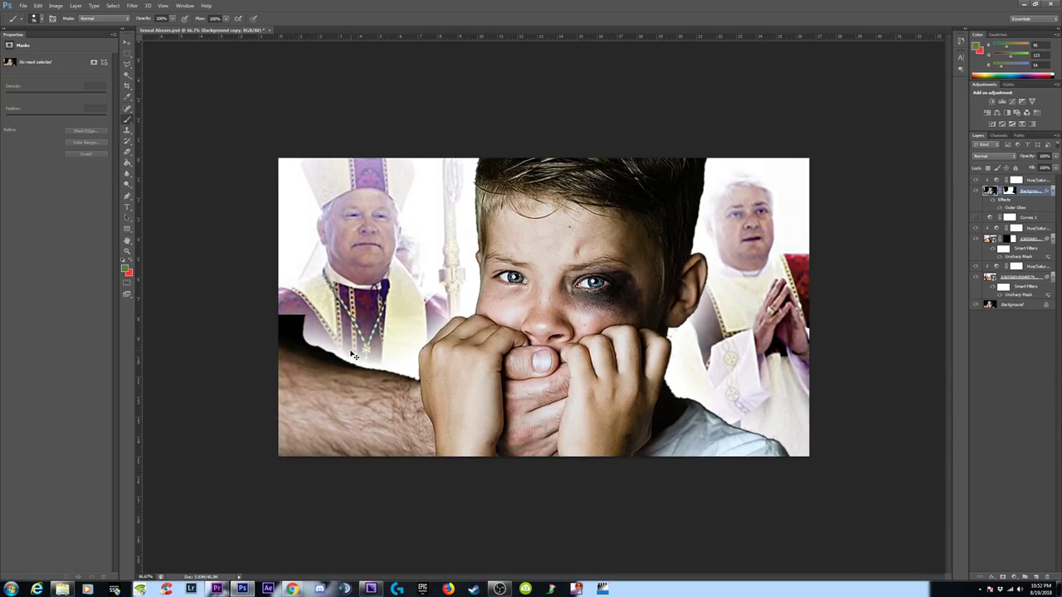
# Step: Fade the arm's upper edge into the robe on the layer mask, undoing stray strokes
pyautogui.click(1010, 192)
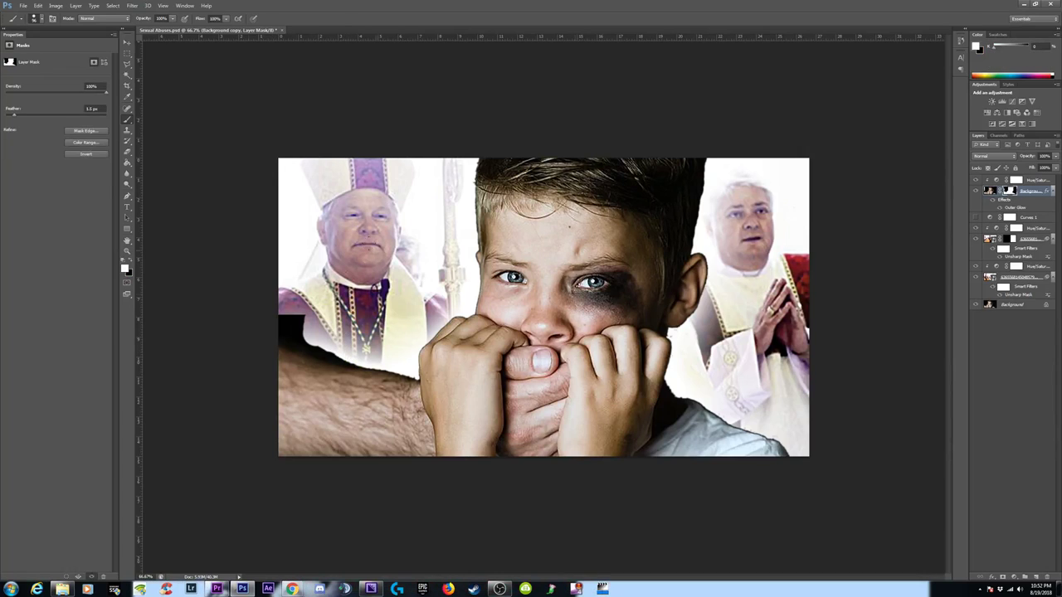
pyautogui.moveTo(320, 336); pyautogui.dragTo(358, 354)
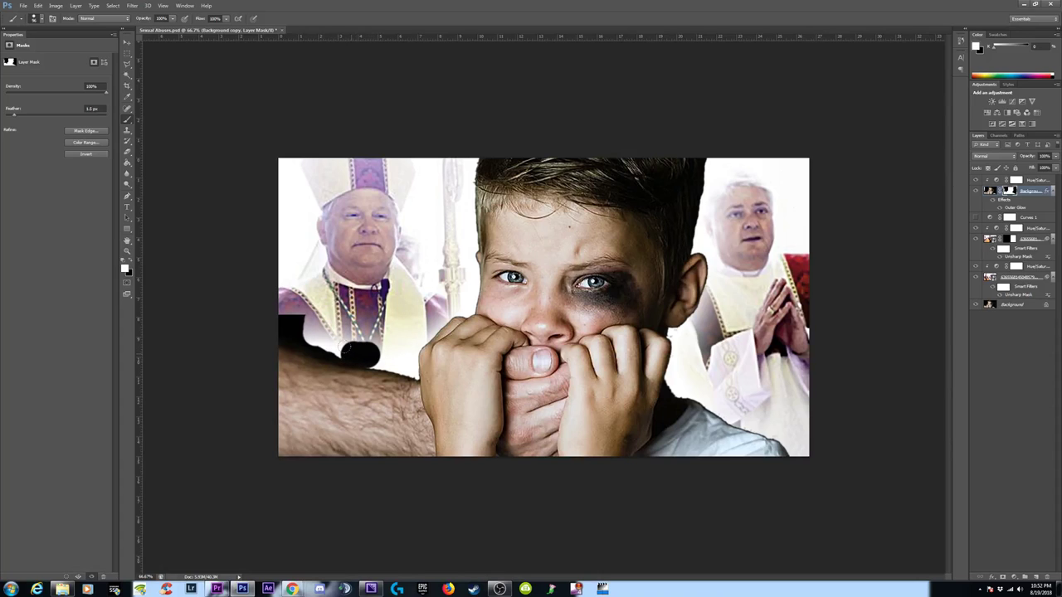
pyautogui.hotkey('ctrl', 'z')
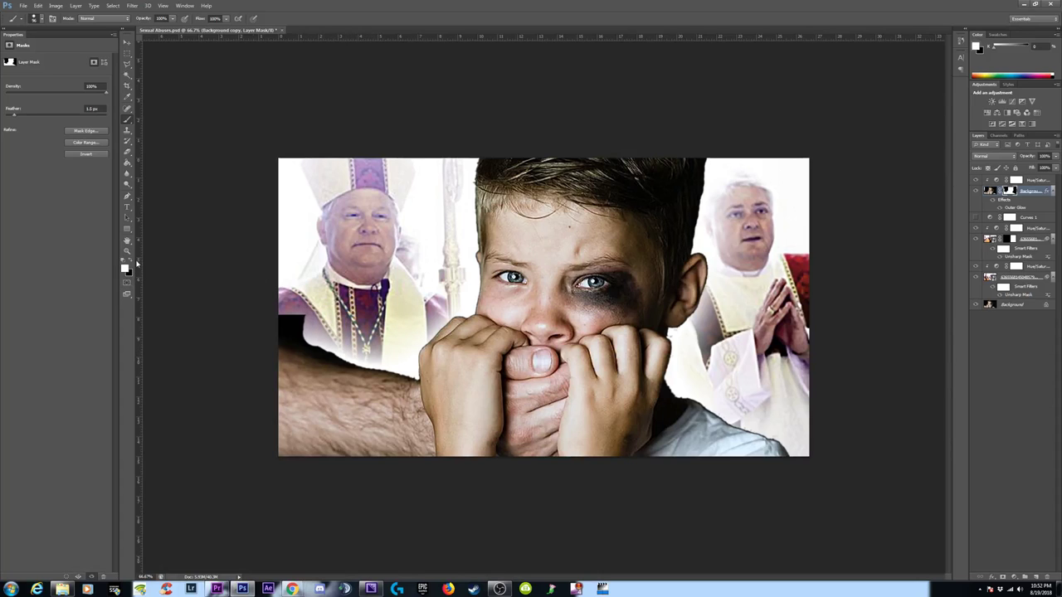
pyautogui.click(131, 262)
pyautogui.hotkey('ctrl', 'z')
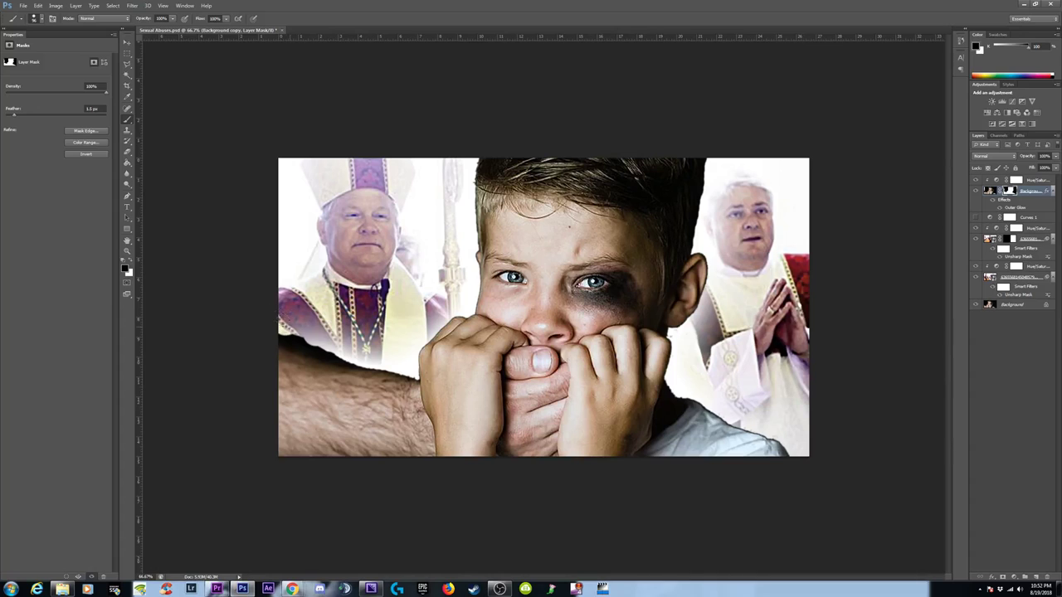
pyautogui.moveTo(295, 339); pyautogui.dragTo(338, 359)
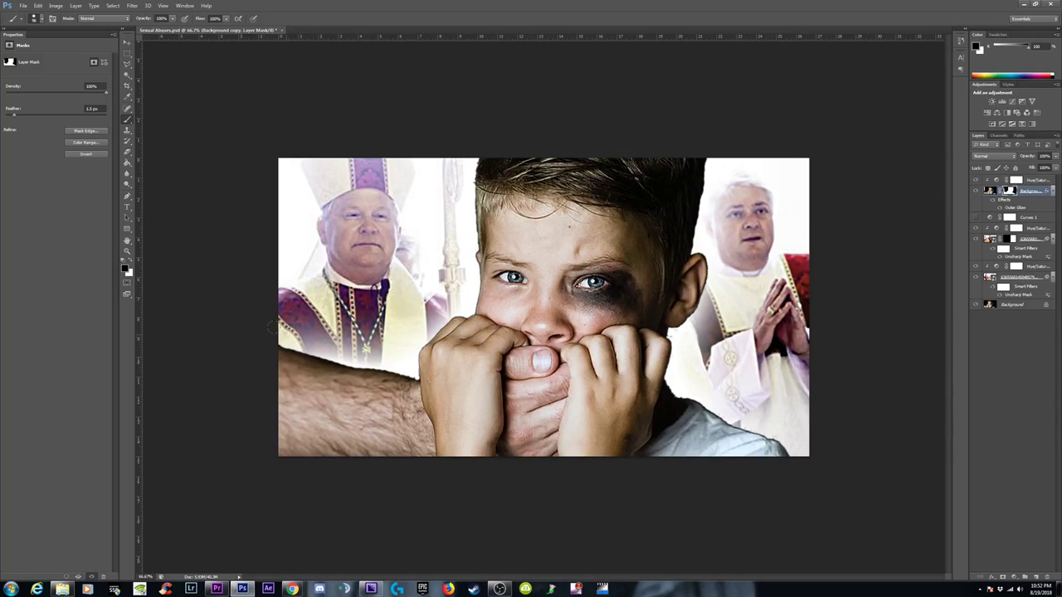
pyautogui.click(130, 261)
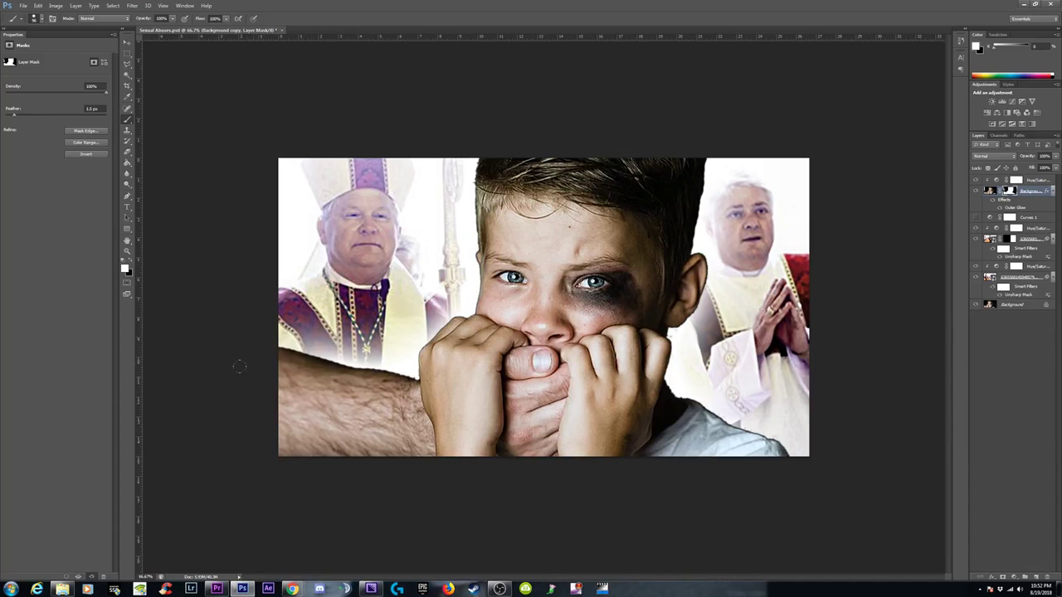
# Step: Try painting black on the mask over the left bishop, then undo those strokes
pyautogui.click(126, 41)
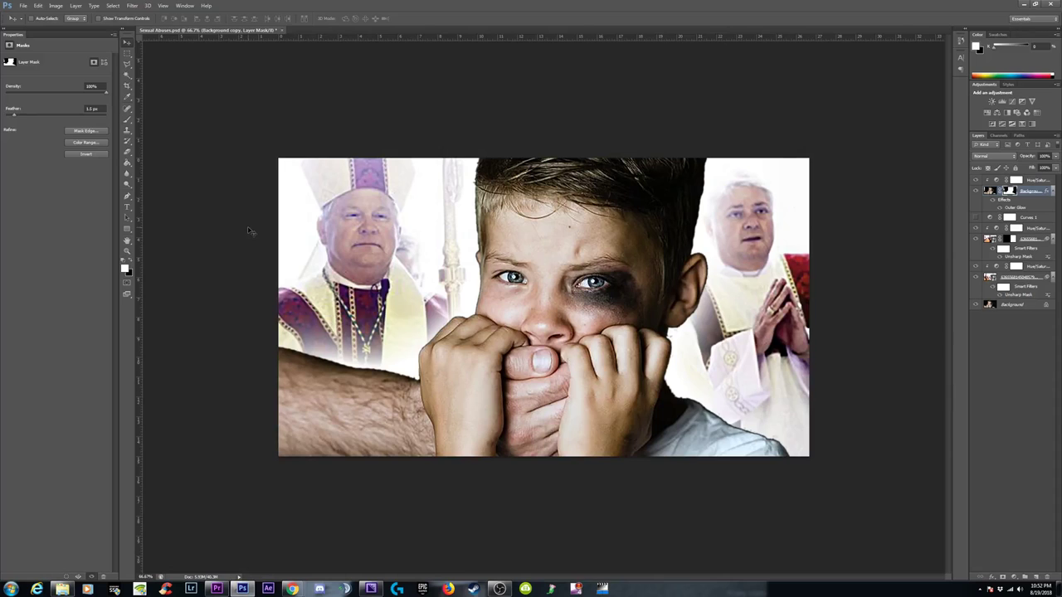
pyautogui.click(127, 53)
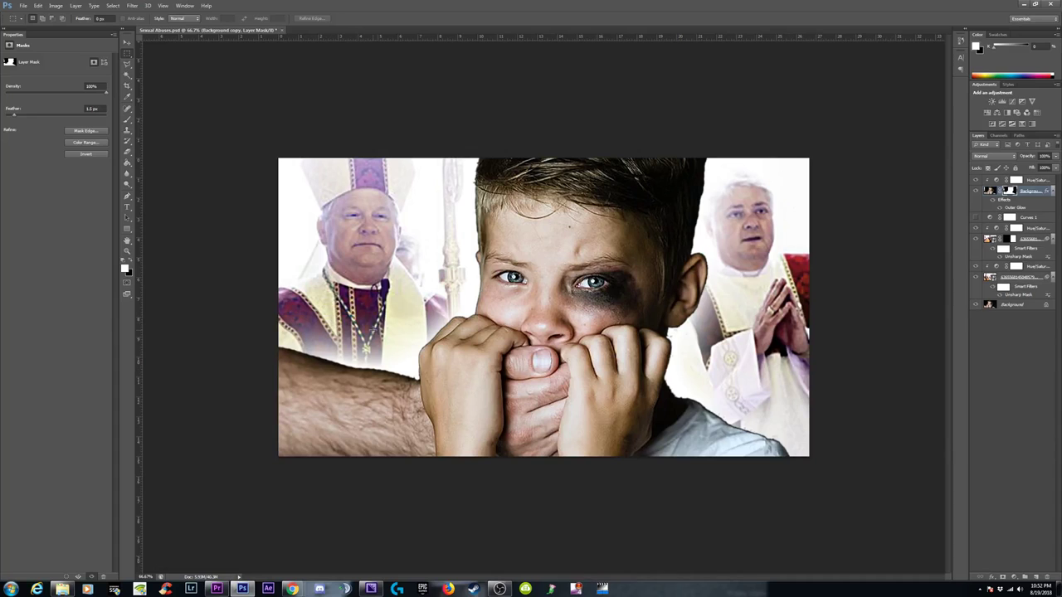
pyautogui.press('b')
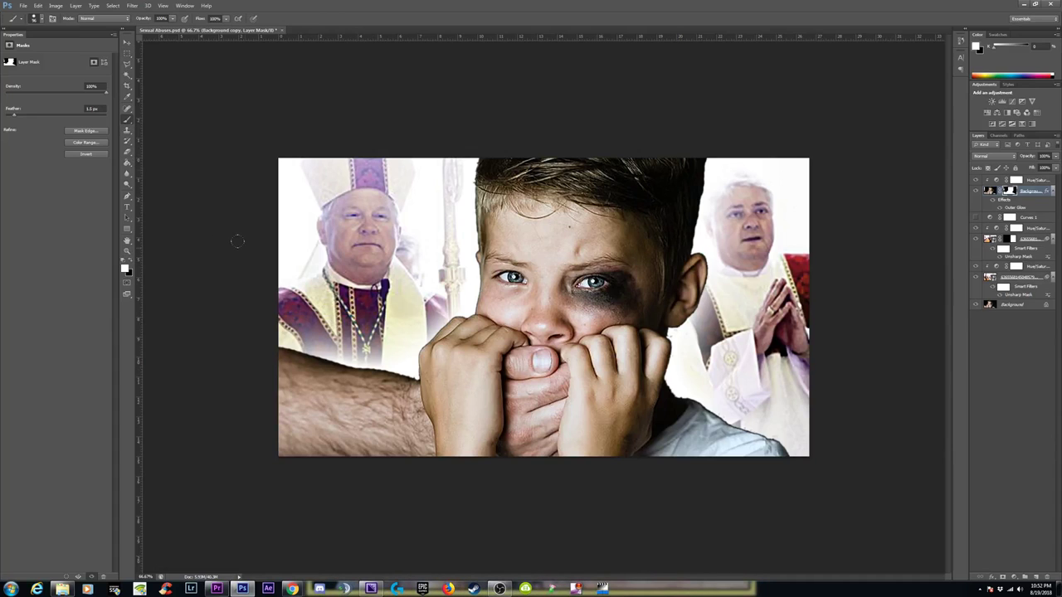
pyautogui.moveTo(320, 227)
pyautogui.mouseDown()
pyautogui.moveTo(448, 244)
pyautogui.moveTo(328, 273)
pyautogui.moveTo(452, 265)
pyautogui.mouseUp()
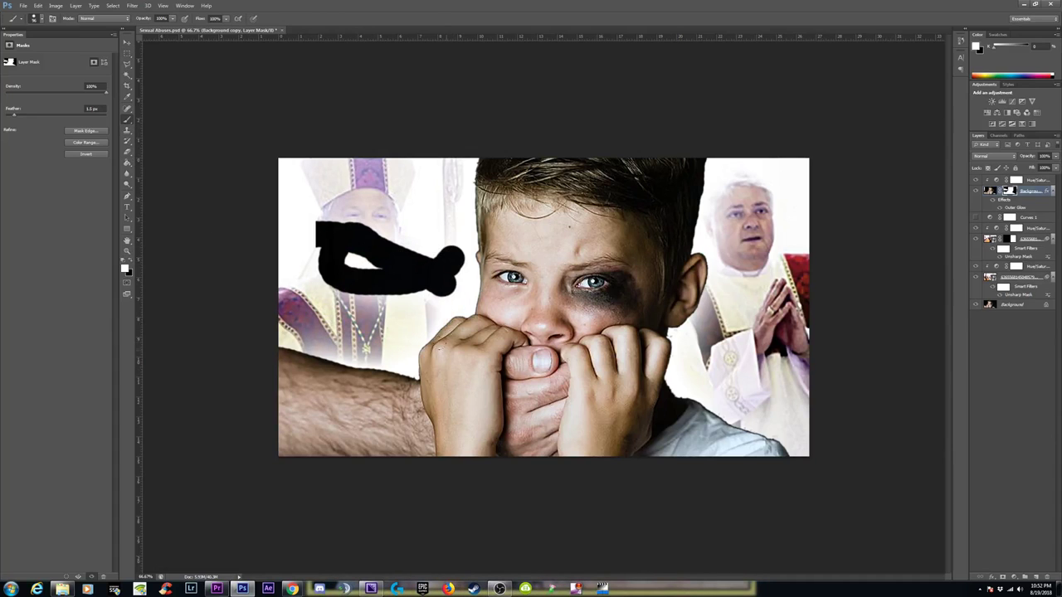
pyautogui.hotkey('ctrl', 'z')
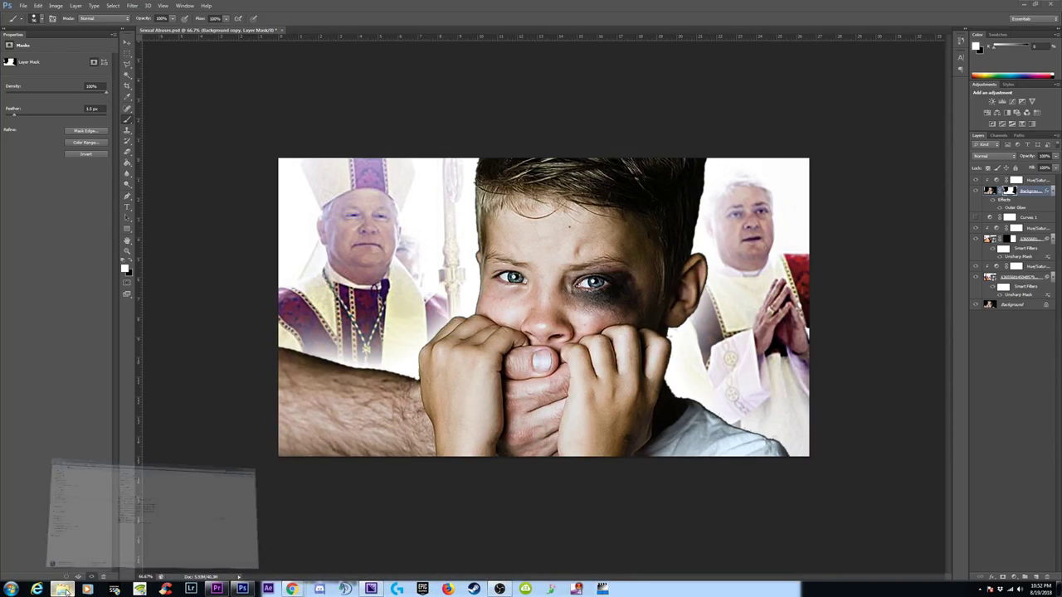
# Step: Search the Images folder in Windows Explorer for 'tac times'
pyautogui.click(65, 588)
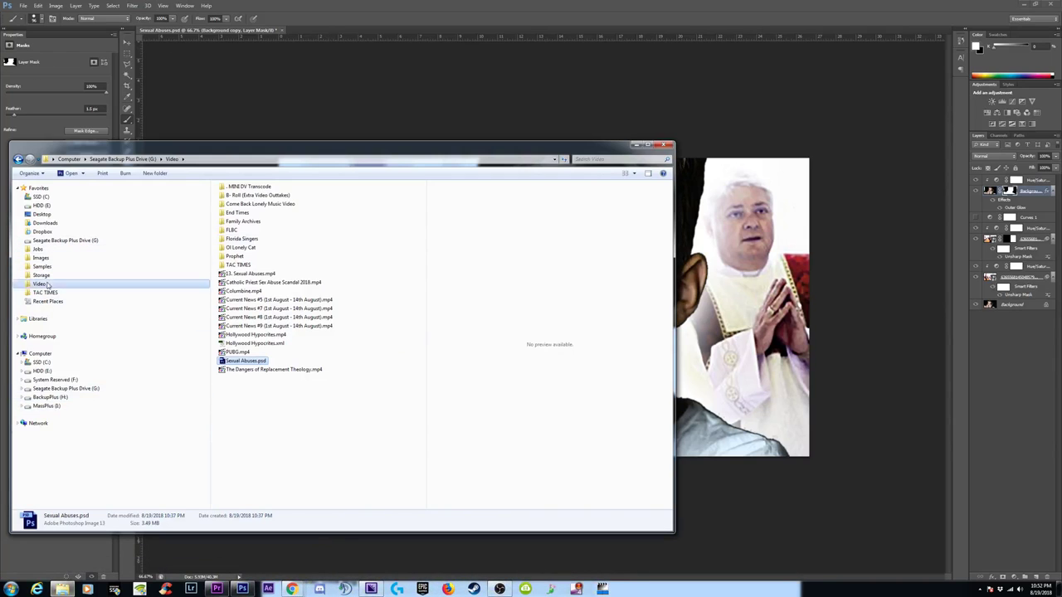
pyautogui.click(109, 291)
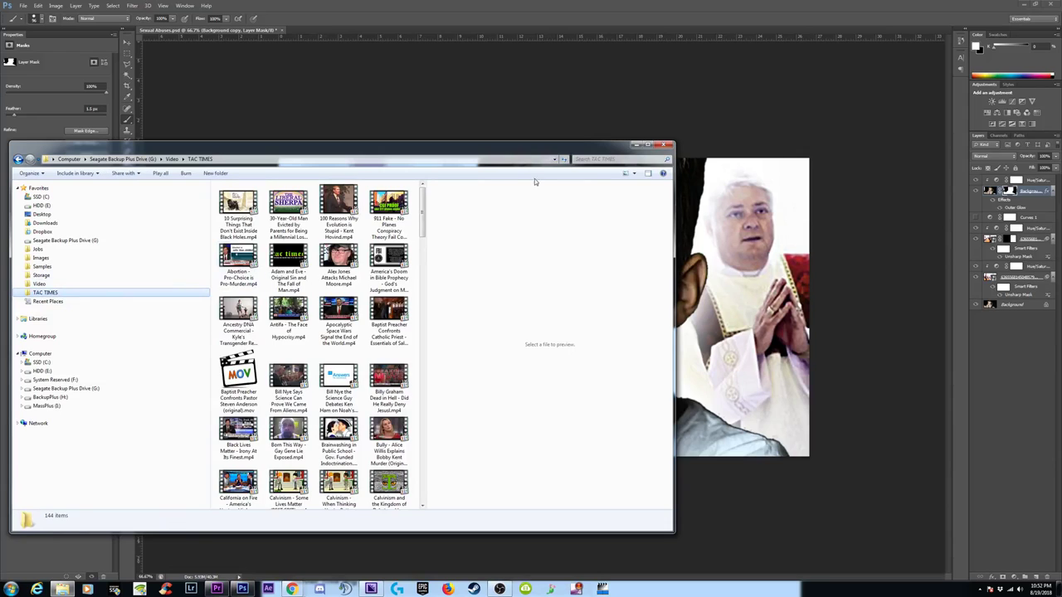
pyautogui.click(614, 158)
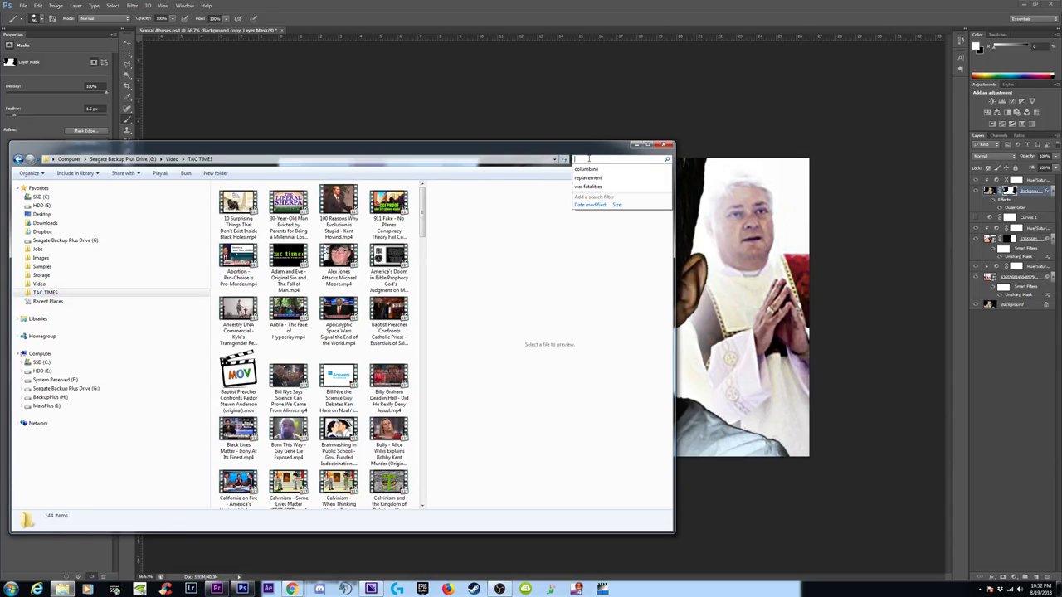
pyautogui.click(40, 258)
pyautogui.click(614, 160)
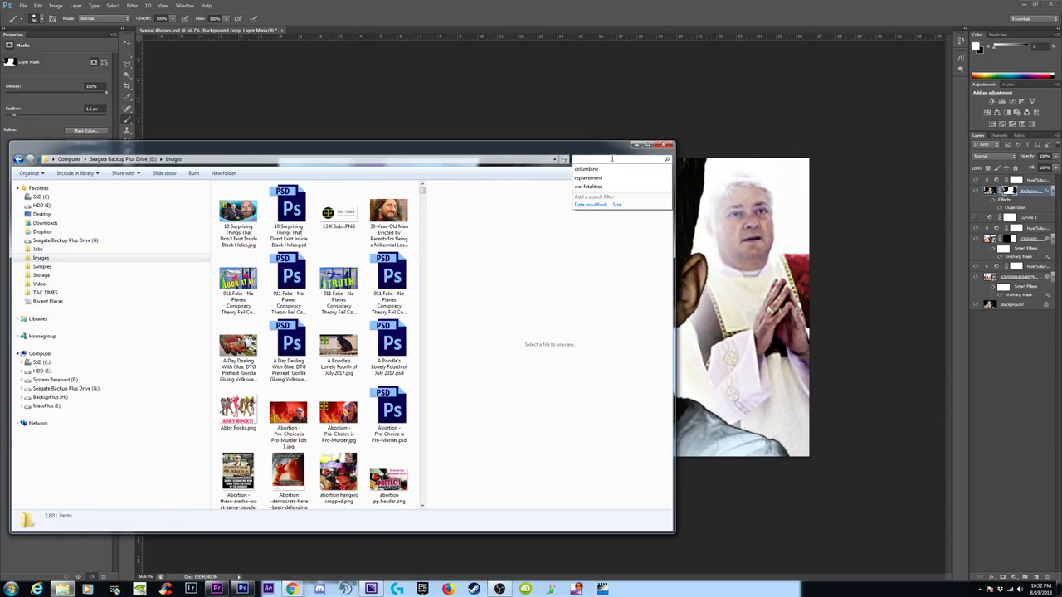
pyautogui.write('tac tim')
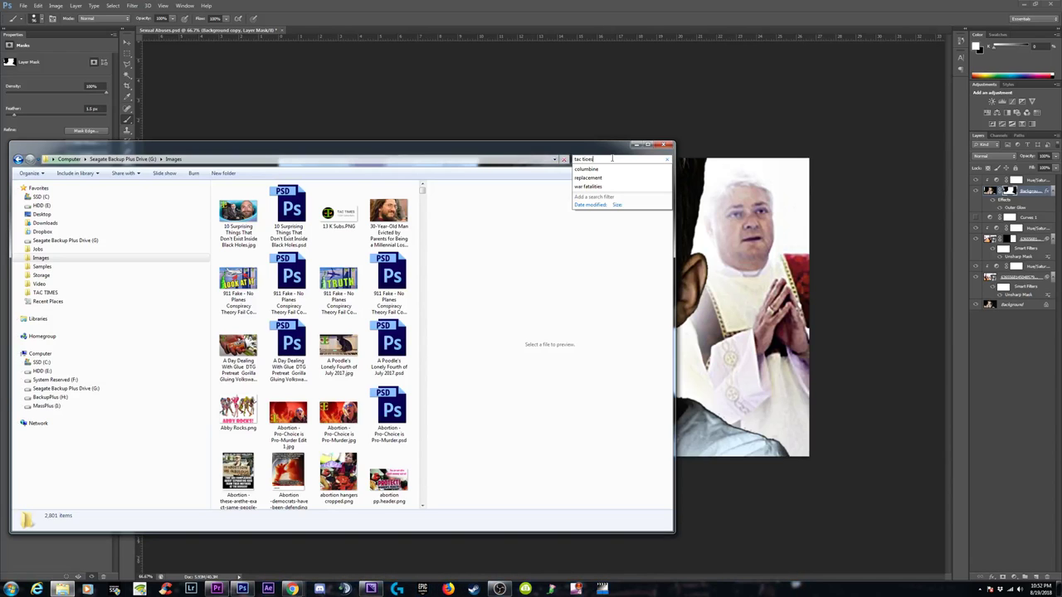
pyautogui.write('es')
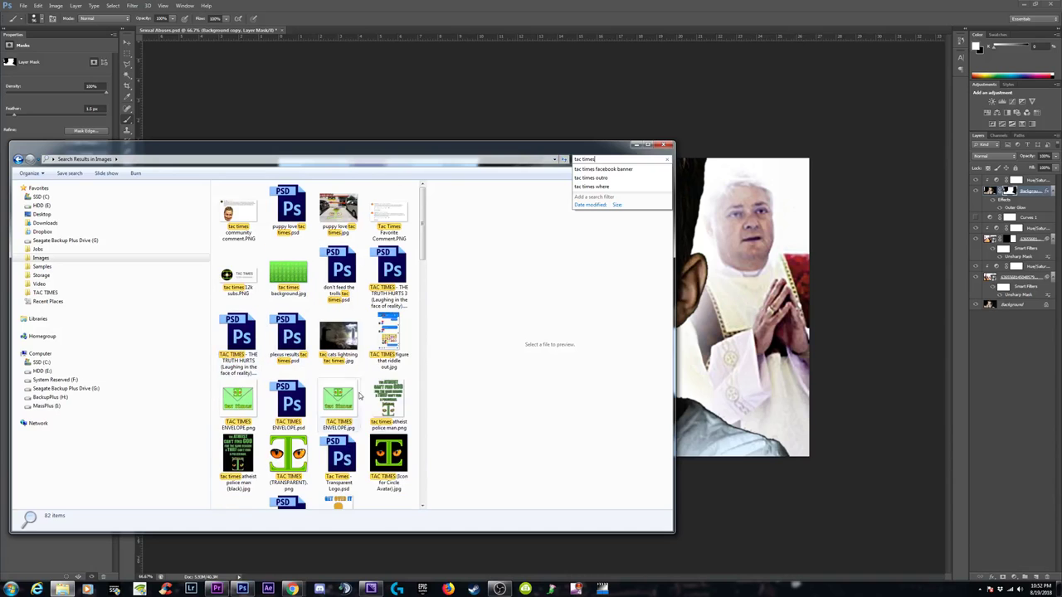
pyautogui.click(423, 209)
pyautogui.moveTo(423, 209); pyautogui.dragTo(431, 376)
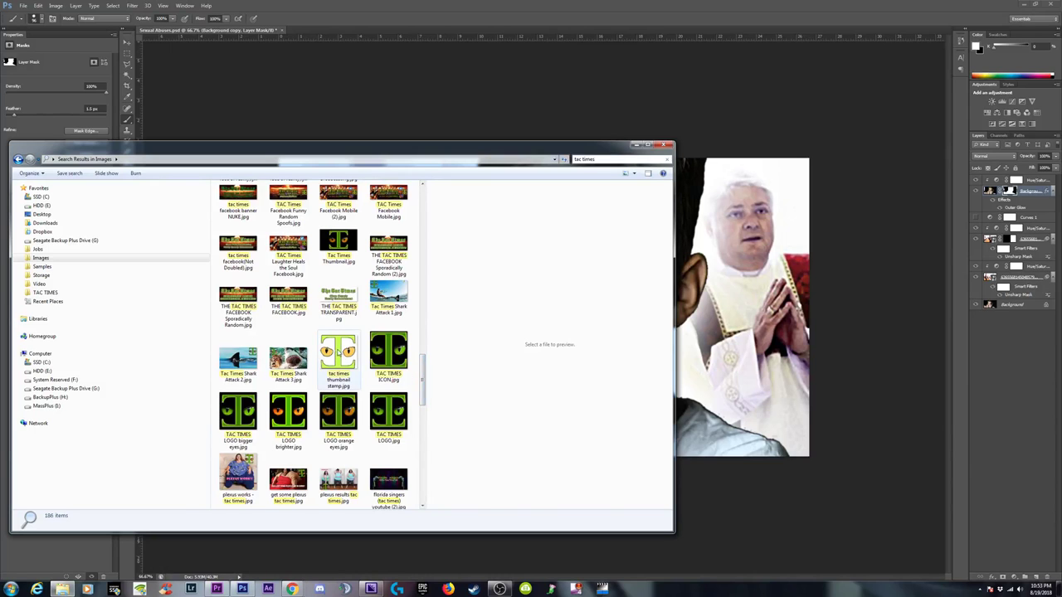
# Step: Drag the tac times thumbnail stamp into the composite, then cancel it
pyautogui.click(339, 353)
pyautogui.moveTo(344, 154); pyautogui.dragTo(246, 70)
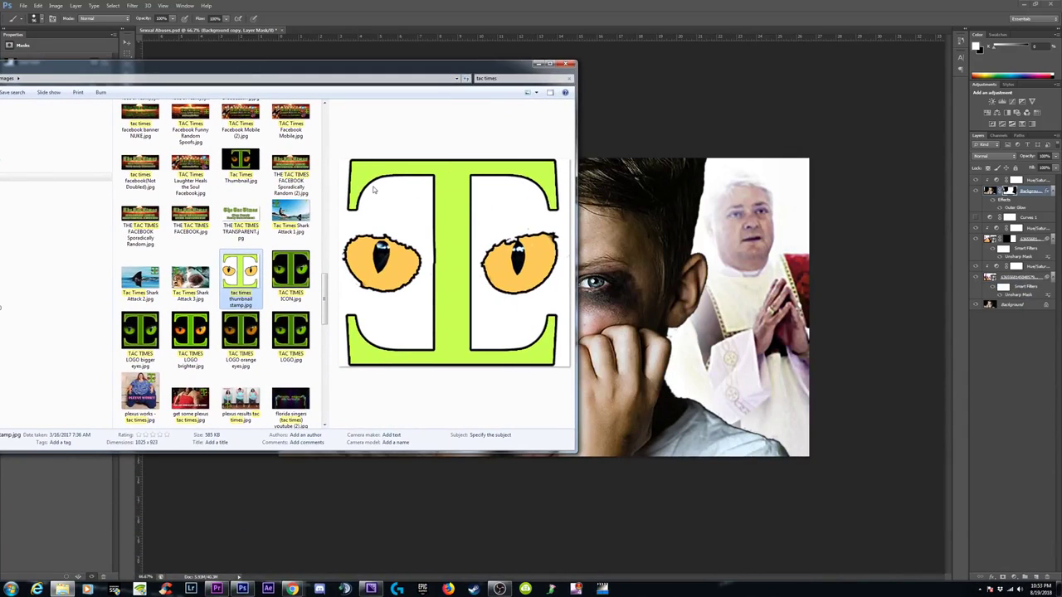
pyautogui.moveTo(241, 274); pyautogui.dragTo(684, 332)
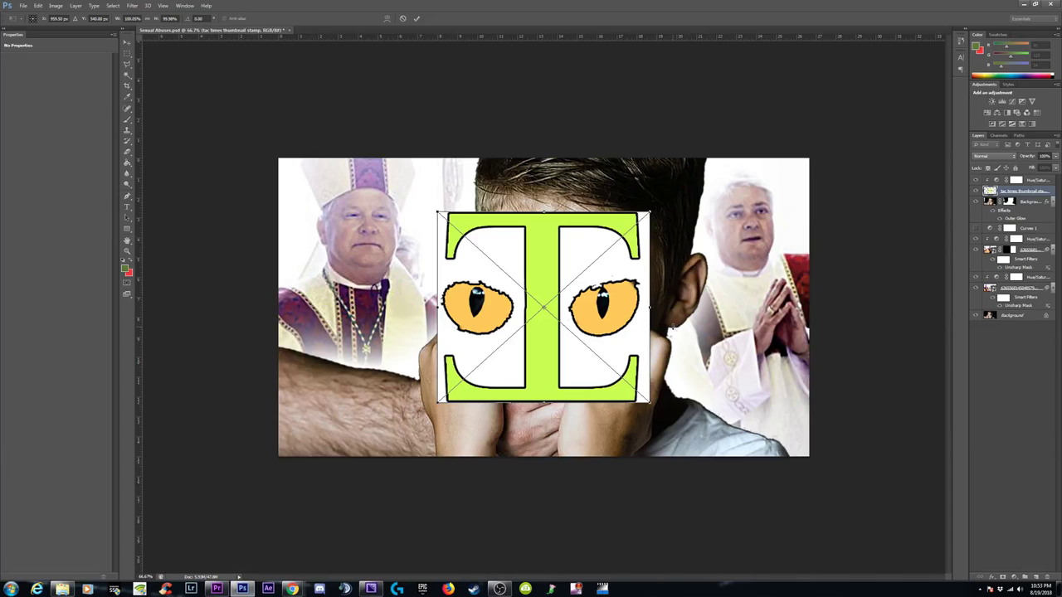
pyautogui.press('Escape')
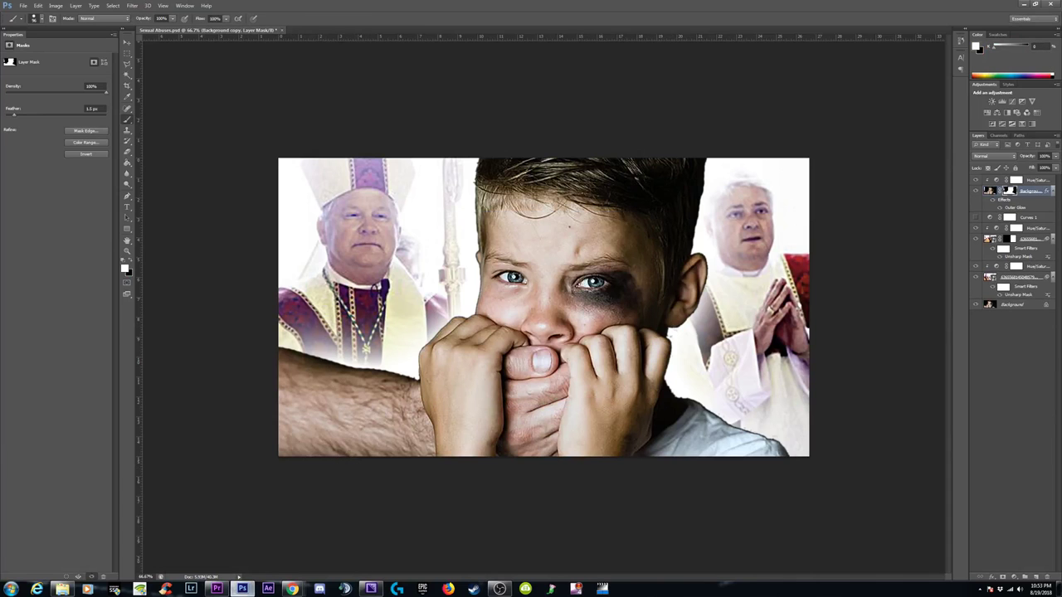
# Step: Drag TAC TIMES LOGO epic.png from the search results onto the Photoshop canvas
pyautogui.click(63, 589)
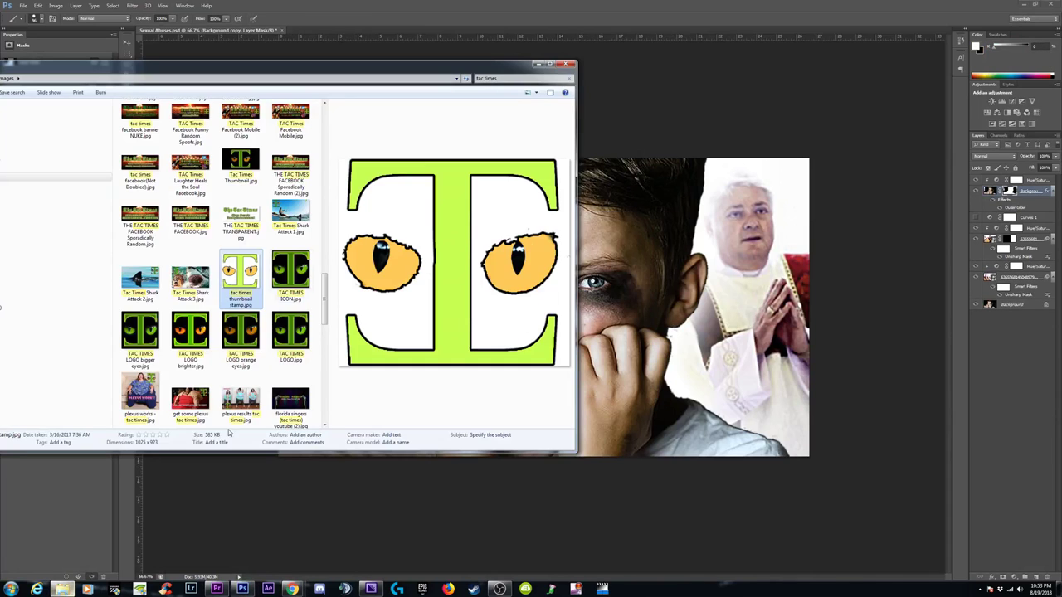
pyautogui.moveTo(324, 282); pyautogui.dragTo(330, 133)
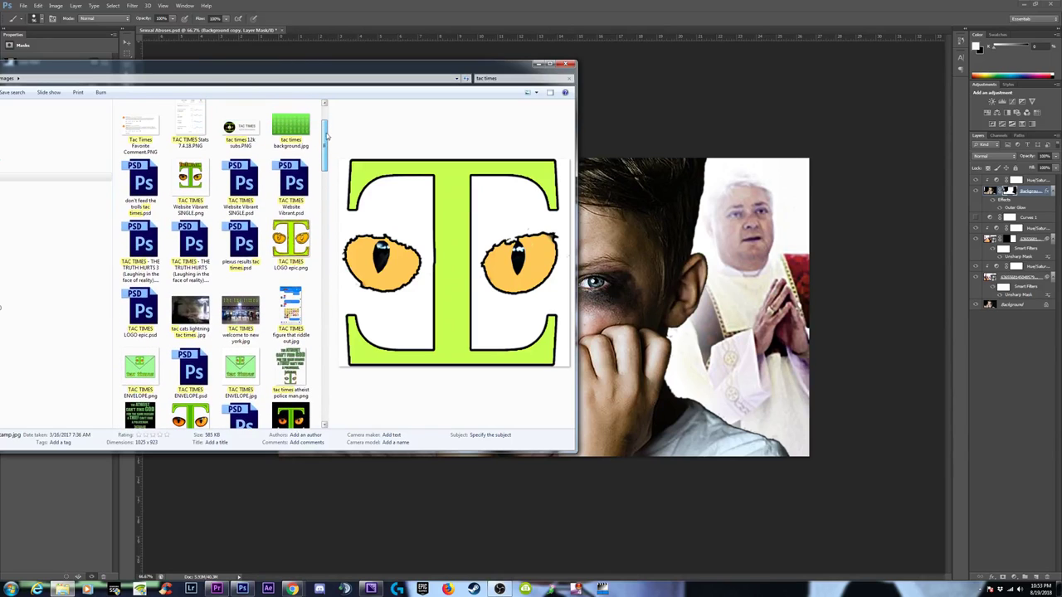
pyautogui.click(290, 242)
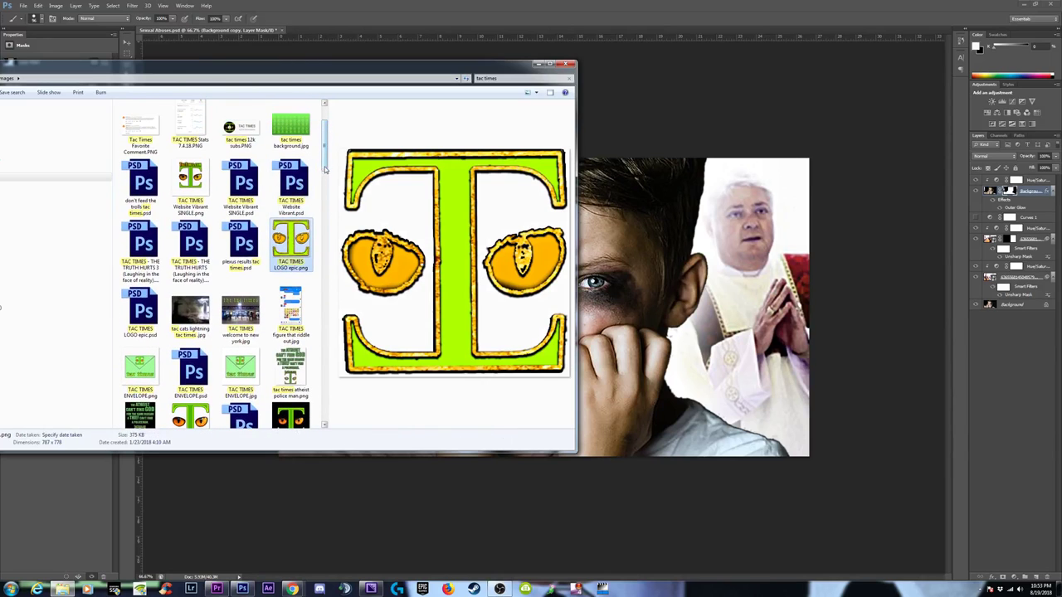
pyautogui.moveTo(326, 170)
pyautogui.mouseDown()
pyautogui.moveTo(329, 145)
pyautogui.moveTo(330, 160)
pyautogui.mouseUp()
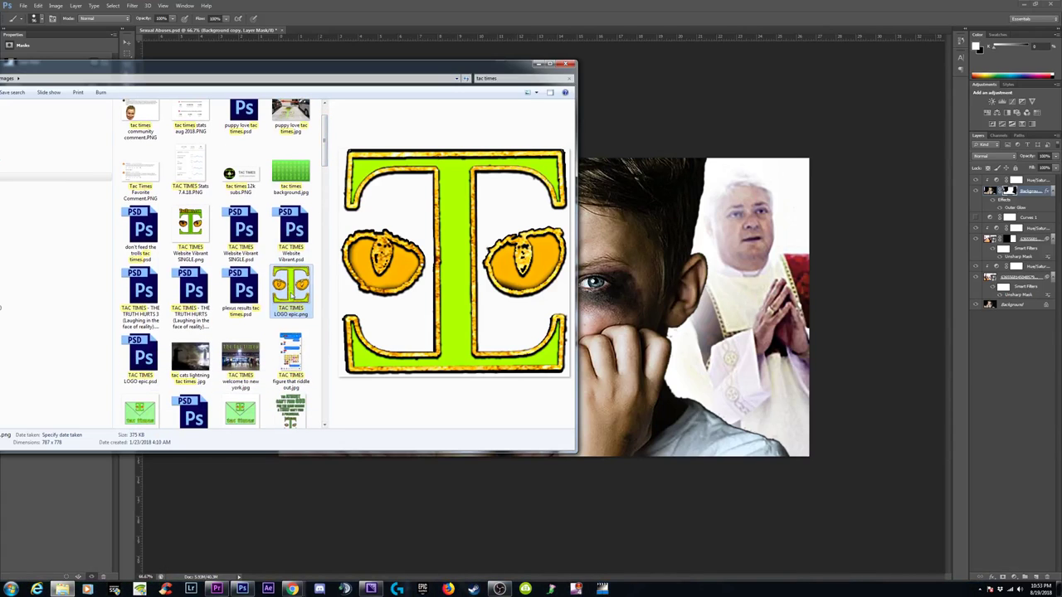
pyautogui.moveTo(288, 292); pyautogui.dragTo(664, 274)
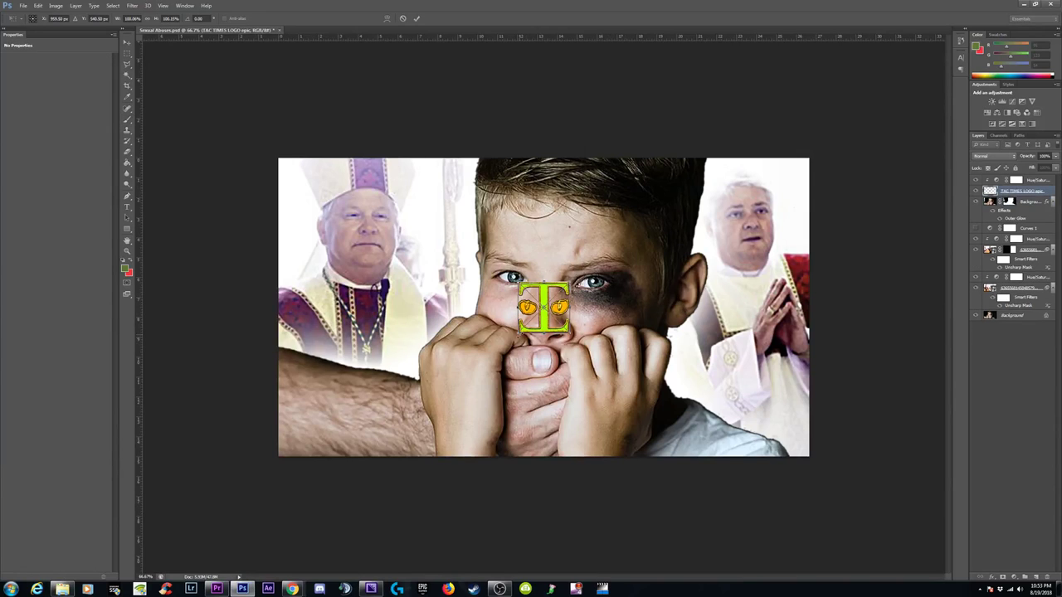
# Step: Scale the placed TAC TIMES logo to fill the bottom-left corner and commit it
pyautogui.moveTo(517, 332); pyautogui.dragTo(342, 399)
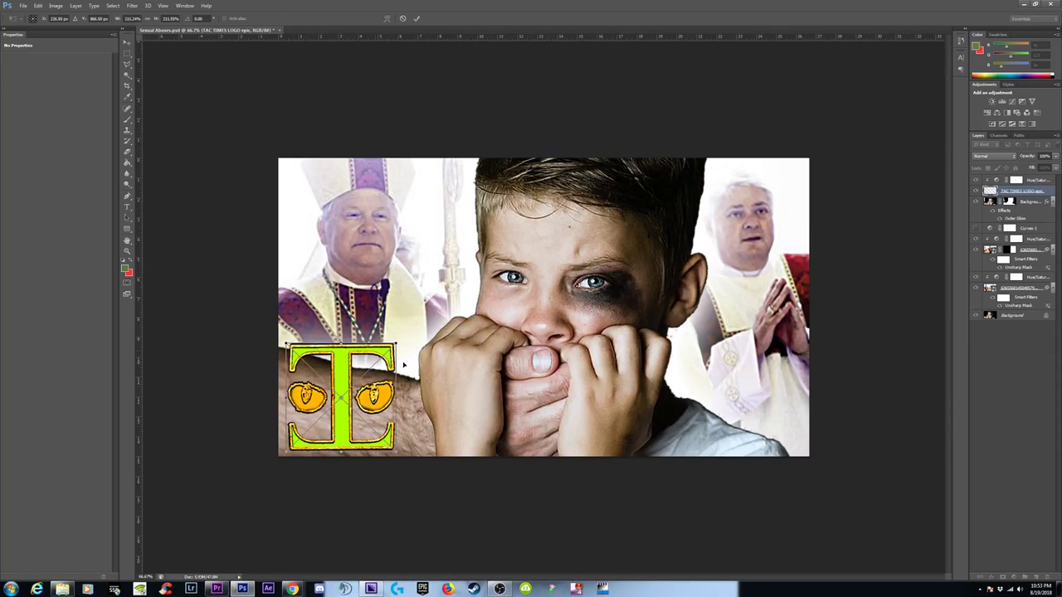
pyautogui.moveTo(398, 343); pyautogui.dragTo(413, 329)
pyautogui.press('Return')
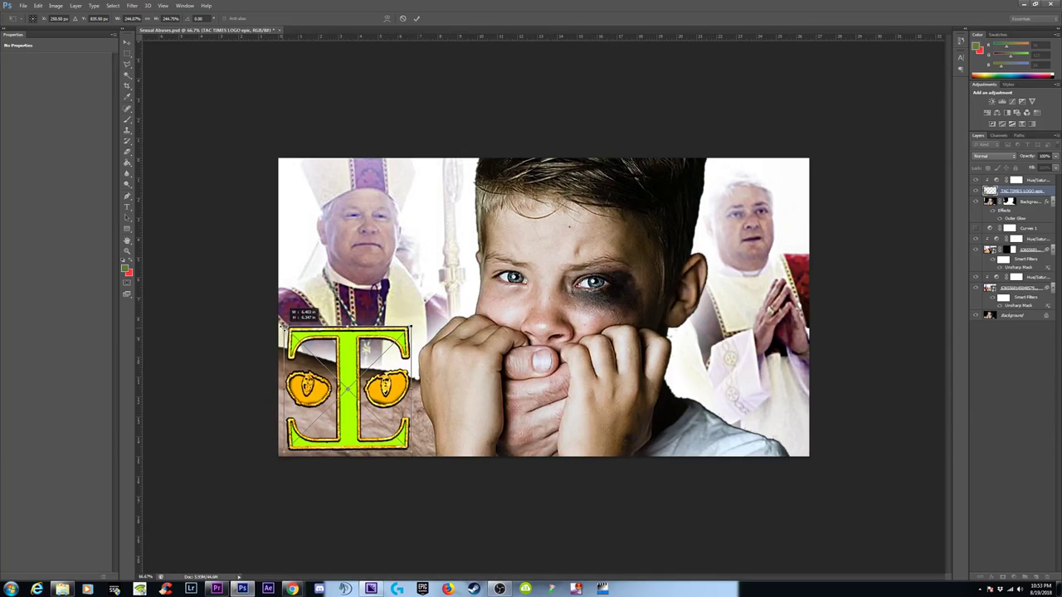
# Step: Add a drop shadow to the logo and raise its opacity to 100%
pyautogui.press('b')
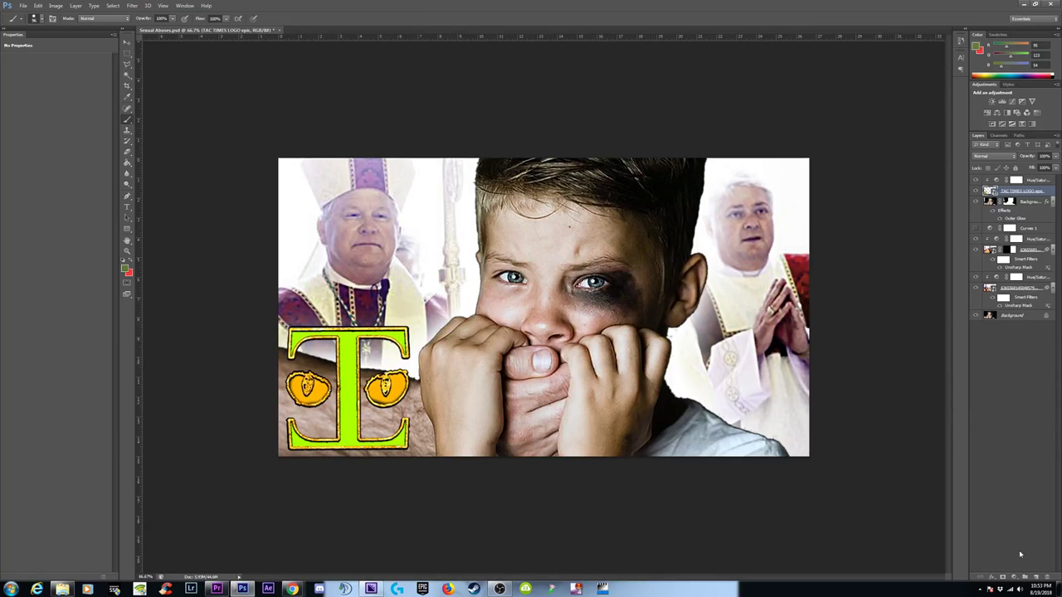
pyautogui.click(992, 576)
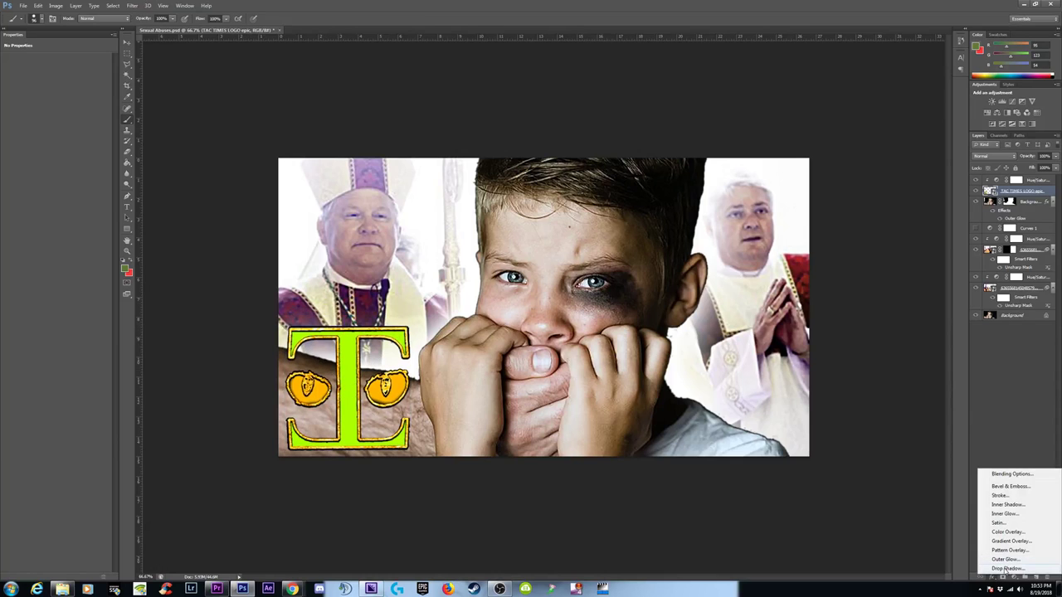
pyautogui.click(1005, 569)
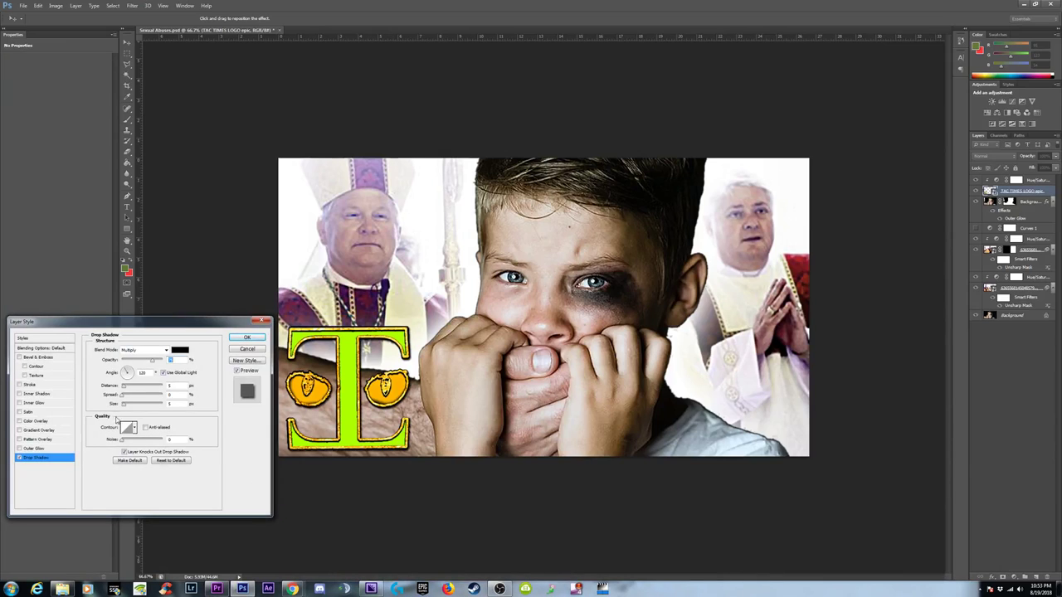
pyautogui.click(137, 405)
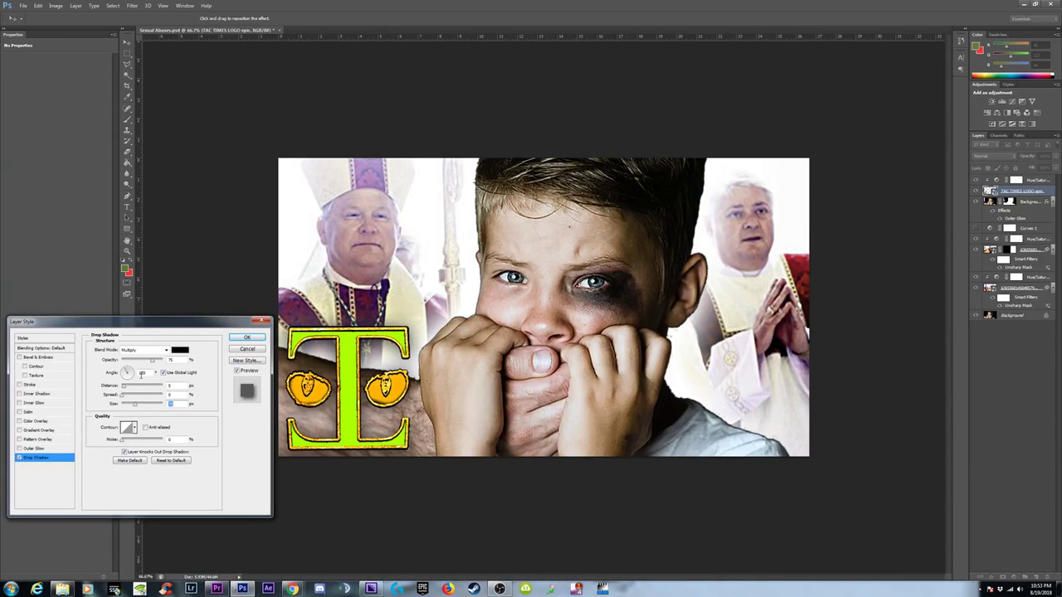
pyautogui.moveTo(154, 363); pyautogui.dragTo(192, 362)
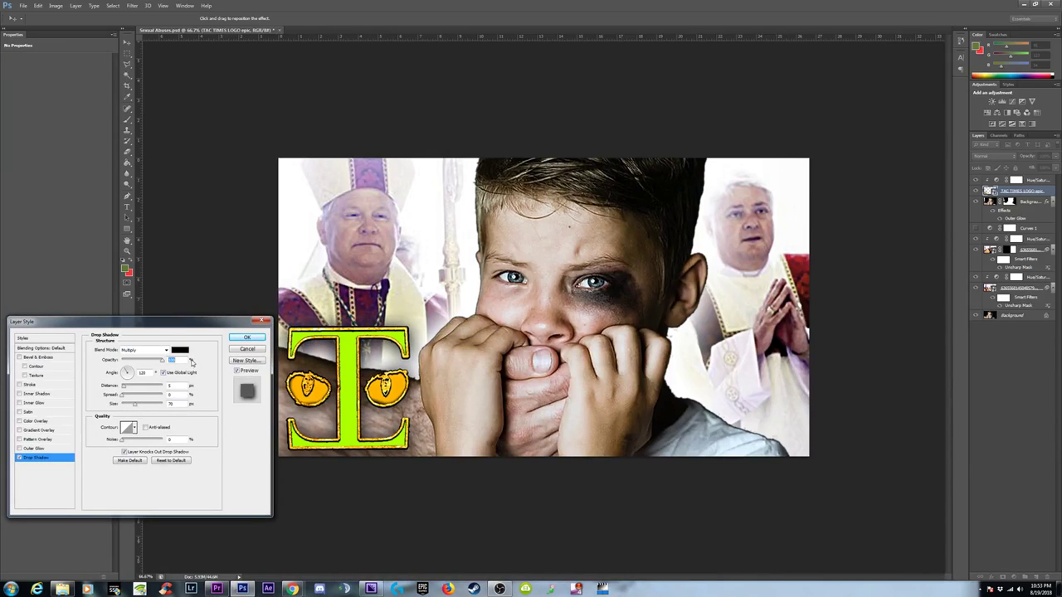
pyautogui.click(133, 398)
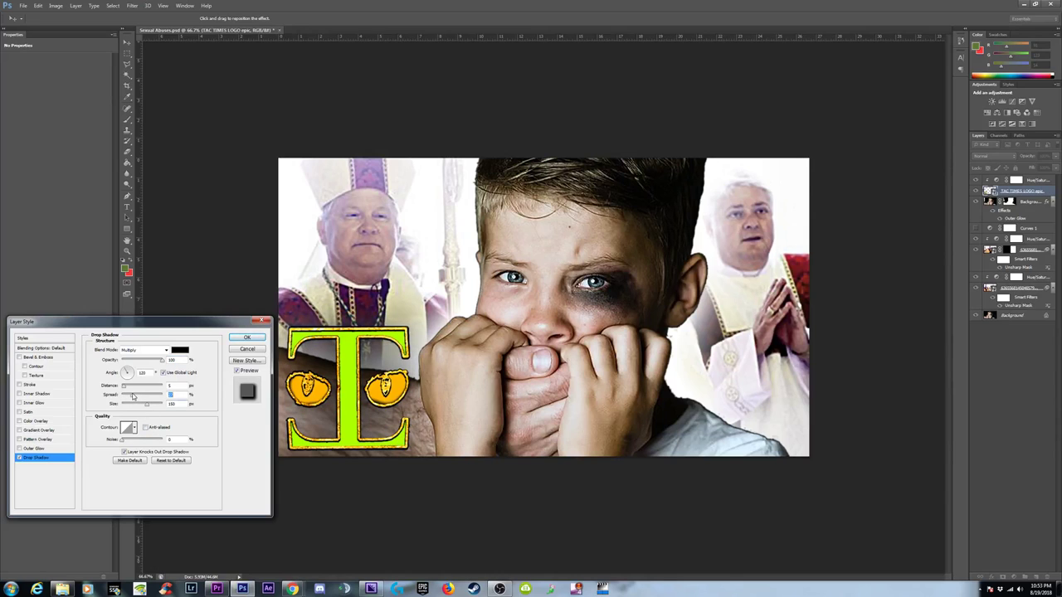
pyautogui.click(137, 405)
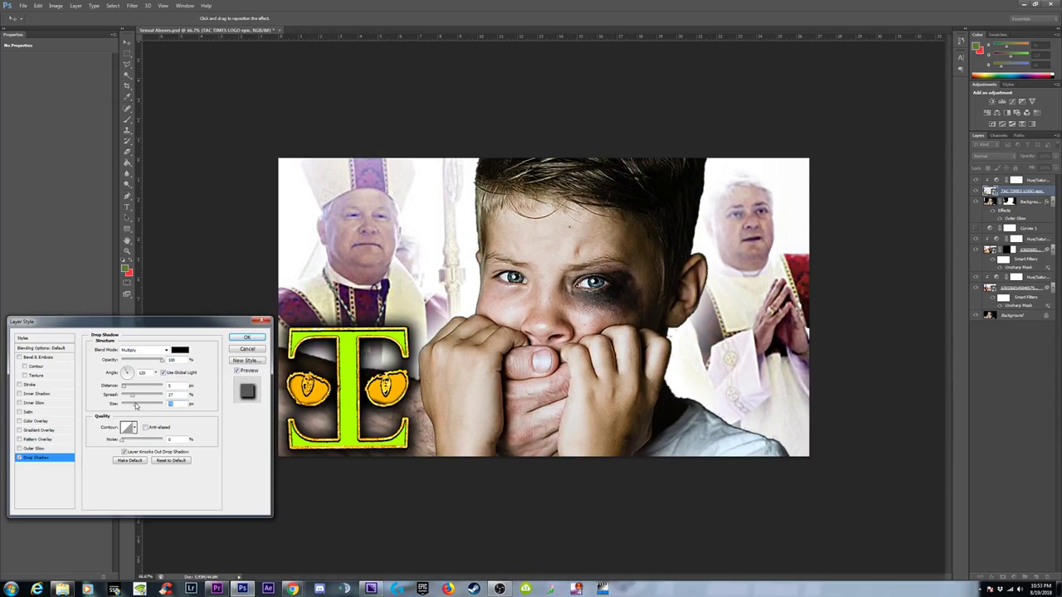
pyautogui.moveTo(132, 396)
pyautogui.mouseDown()
pyautogui.moveTo(156, 396)
pyautogui.moveTo(125, 397)
pyautogui.mouseUp()
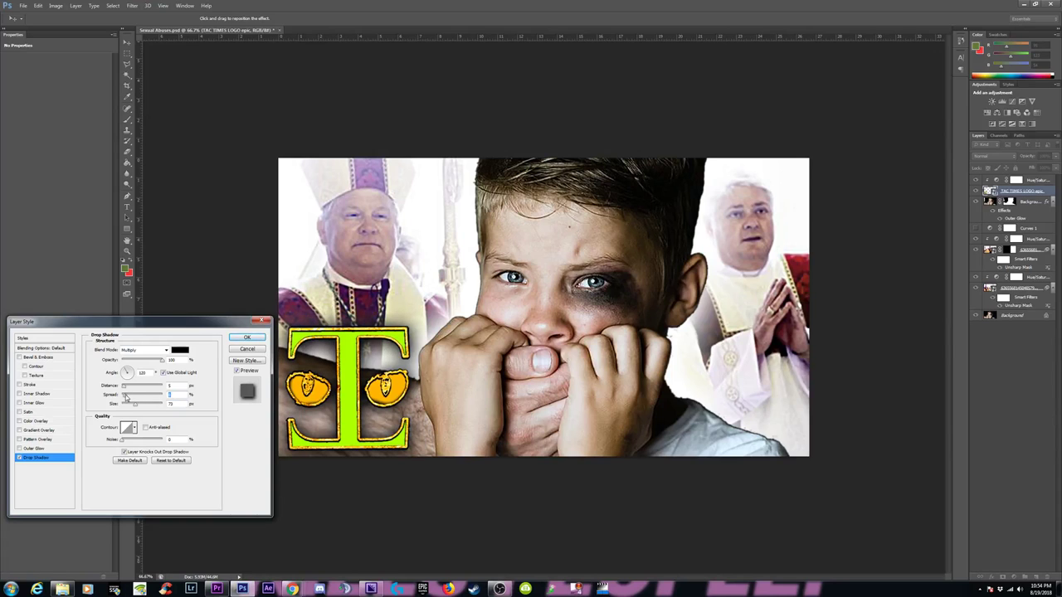
# Step: Set the shadow's spread to 0 and size to 46, add a Stroke, and apply the style
pyautogui.click(129, 405)
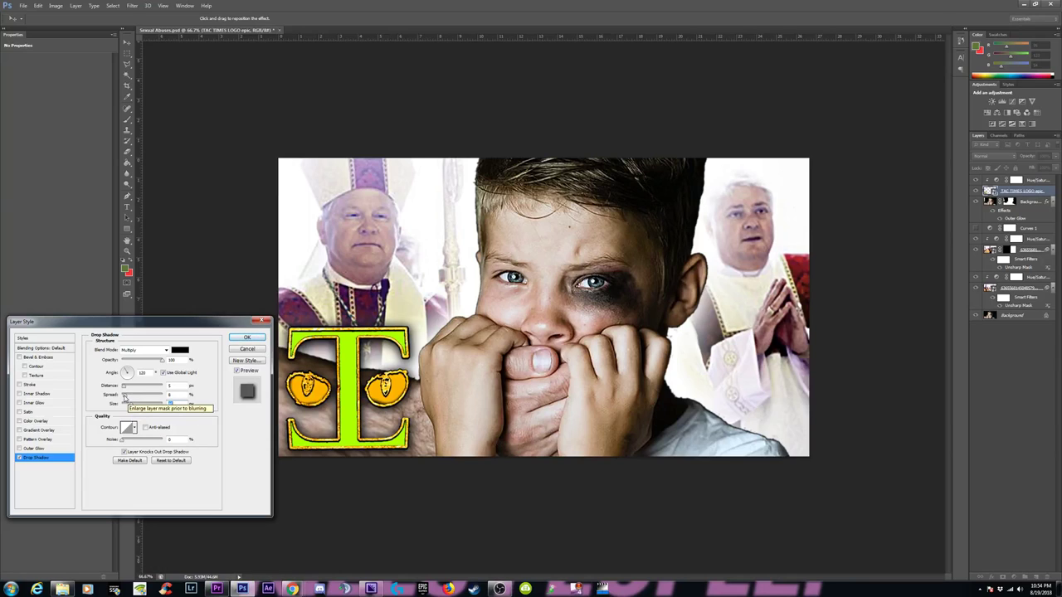
pyautogui.click(124, 396)
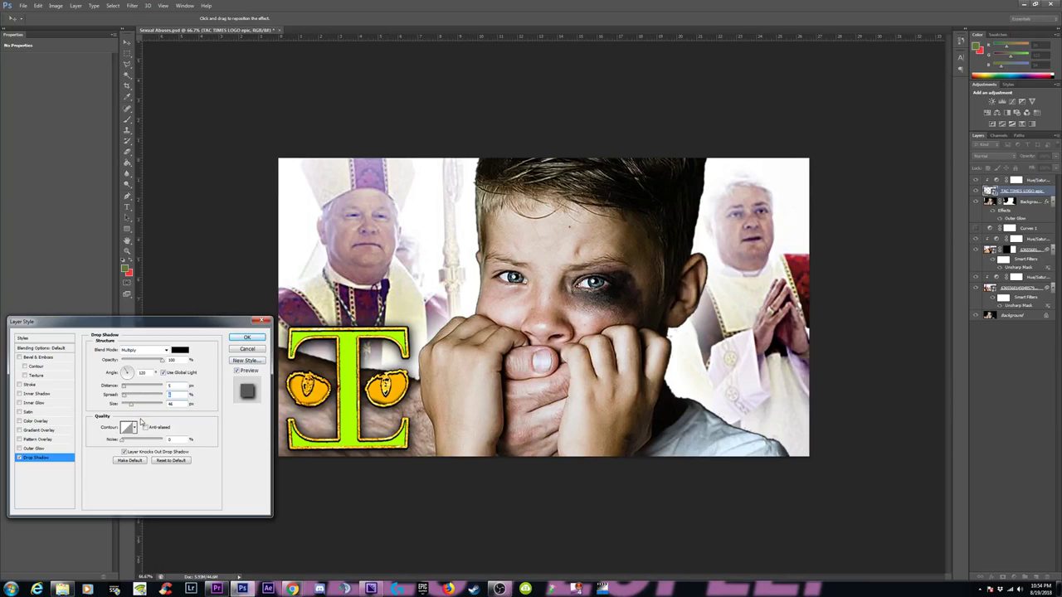
pyautogui.click(20, 459)
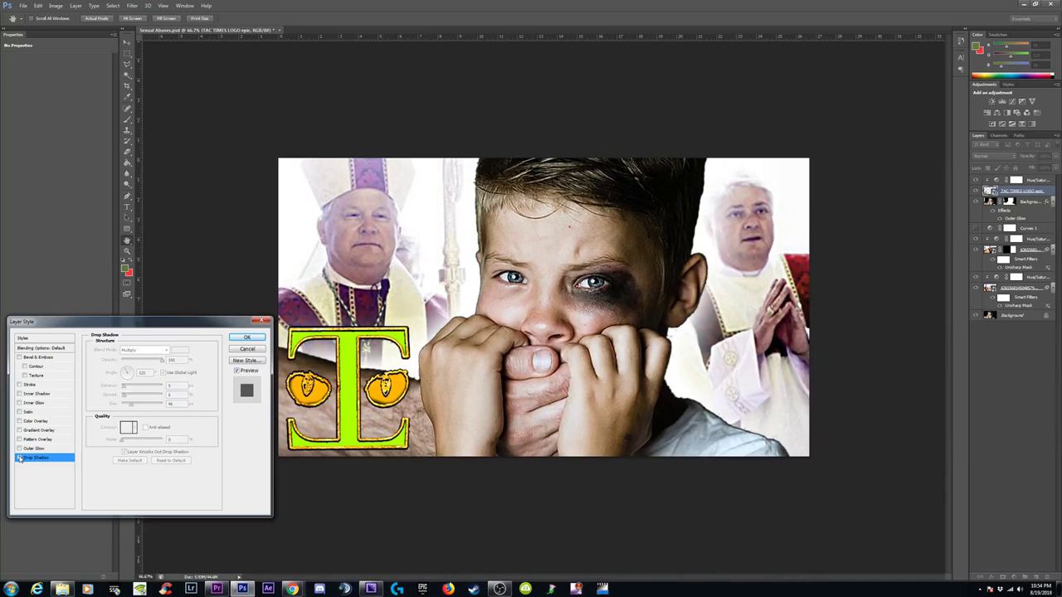
pyautogui.click(19, 458)
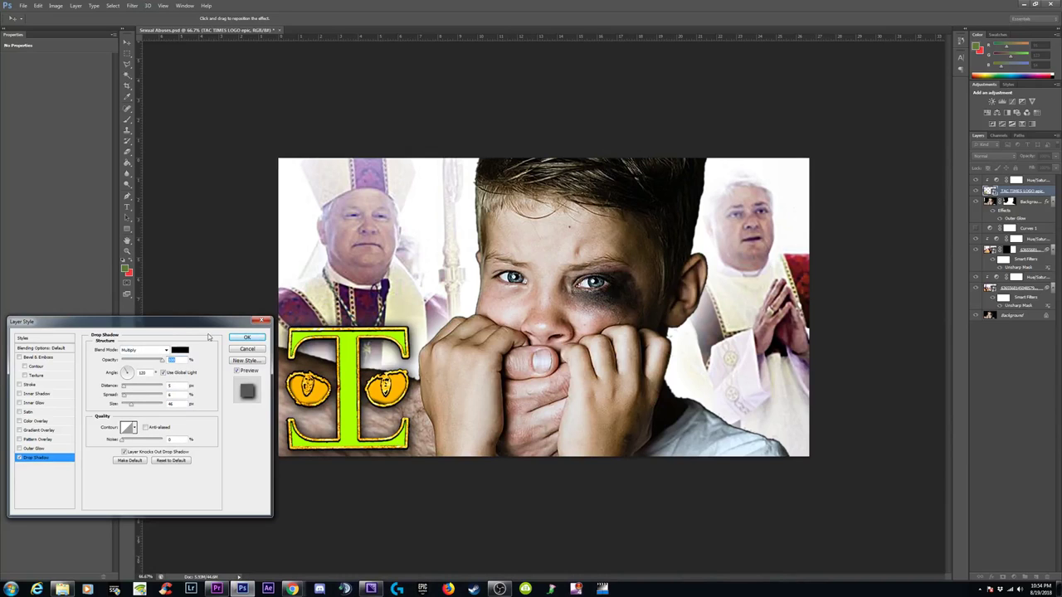
pyautogui.click(259, 339)
pyautogui.click(19, 385)
pyautogui.click(251, 337)
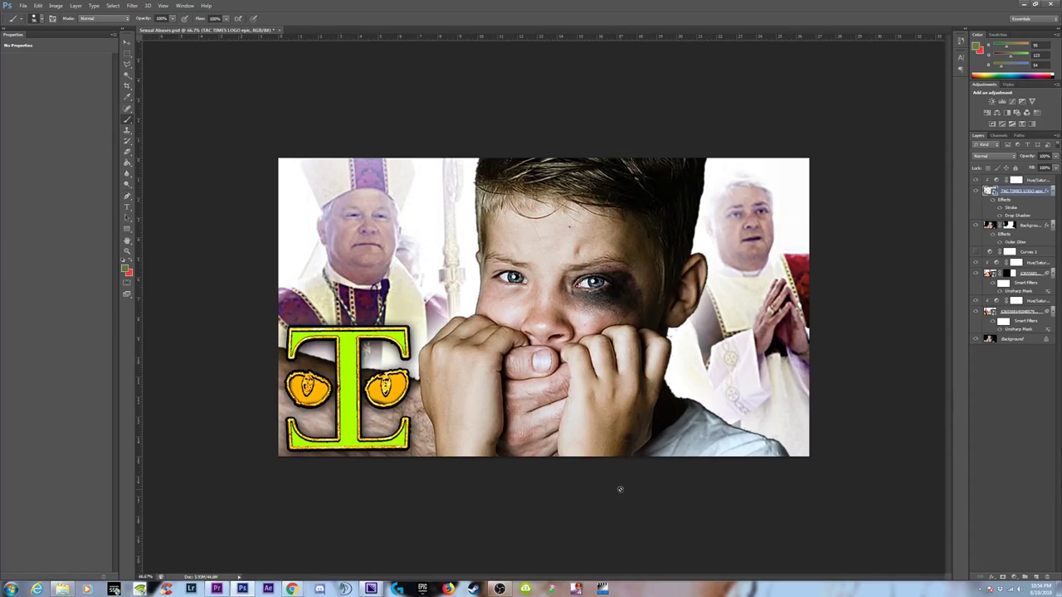
# Step: Select the Hue/Saturation 1 adjustment layer and try a hue shift on the logo
pyautogui.hotkey('ctrl', '-')
pyautogui.hotkey('ctrl', '-')
pyautogui.hotkey('ctrl', '-')
pyautogui.hotkey('ctrl', '+')
pyautogui.hotkey('ctrl', '+')
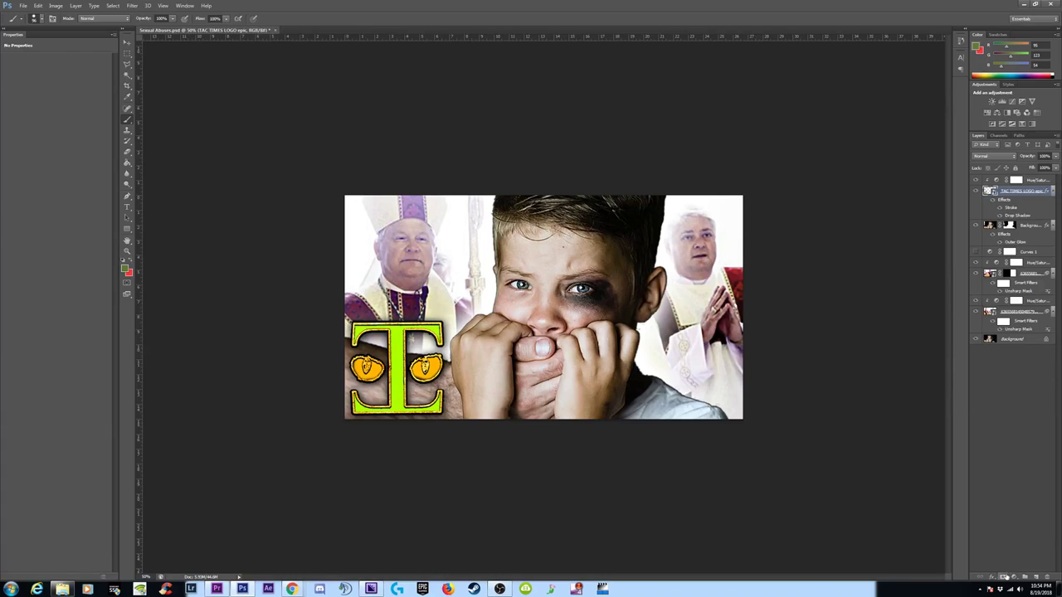
pyautogui.click(1013, 577)
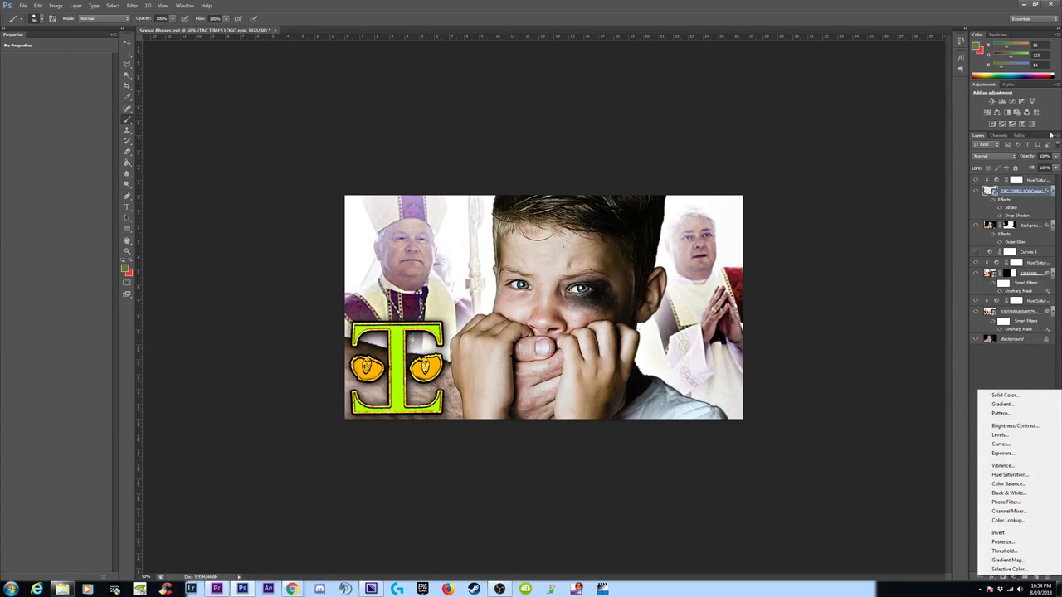
pyautogui.click(1033, 184)
pyautogui.click(1023, 182)
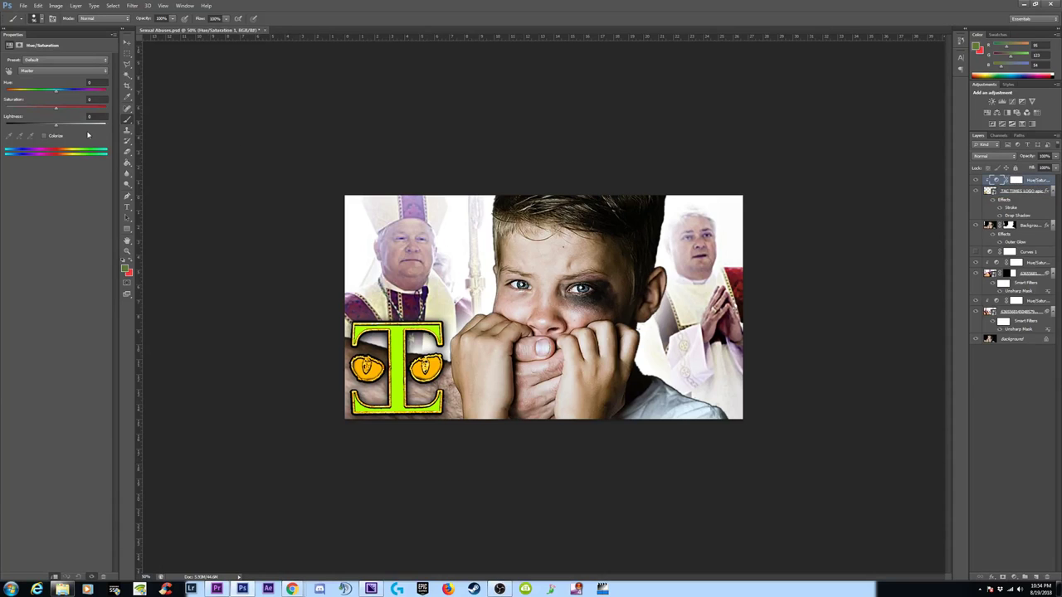
pyautogui.moveTo(55, 92); pyautogui.dragTo(50, 93)
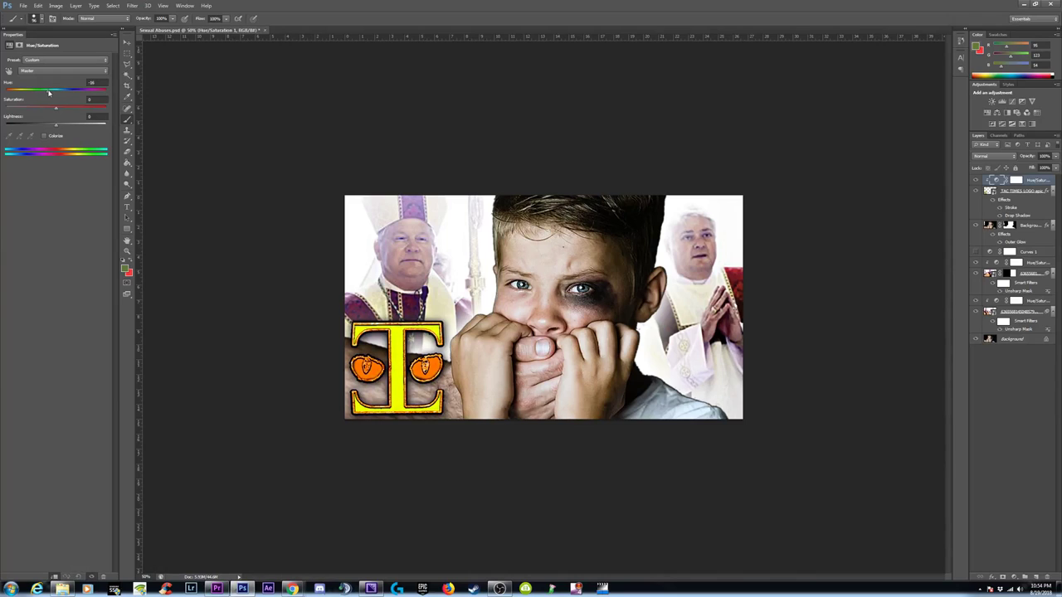
pyautogui.hotkey('ctrl', 'z')
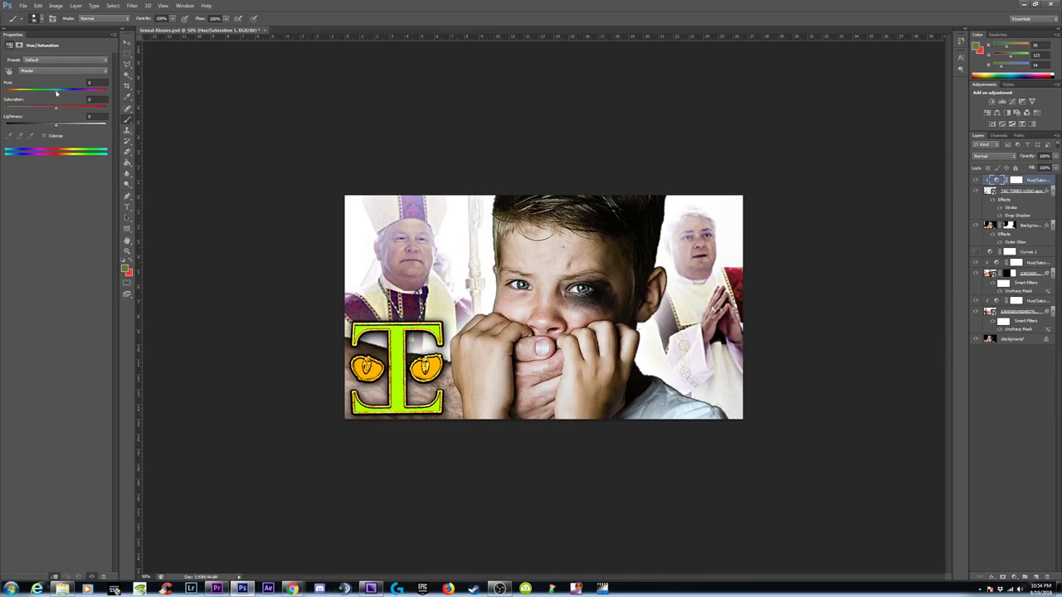
# Step: Return Hue to 0 and move the Hue/Saturation layer below the TAC TIMES logo layer
pyautogui.moveTo(56, 93); pyautogui.dragTo(14, 94)
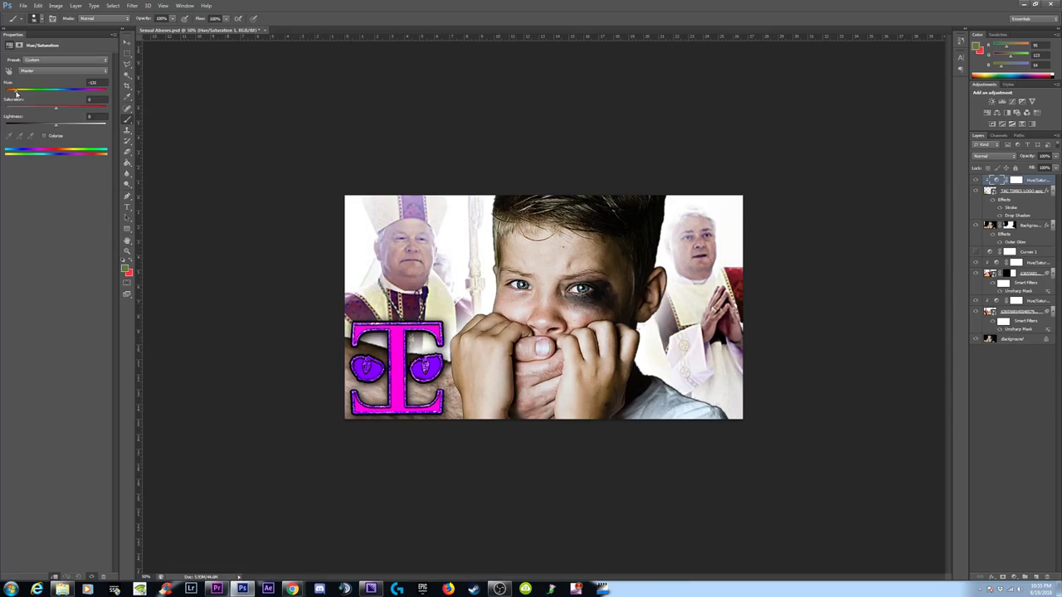
pyautogui.moveTo(18, 94); pyautogui.dragTo(35, 100)
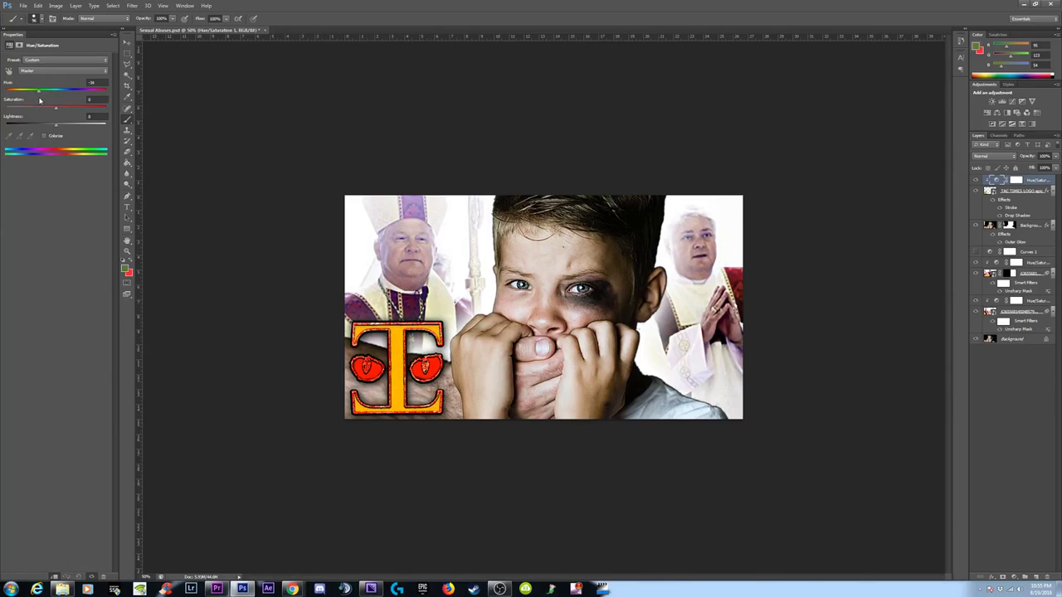
pyautogui.moveTo(40, 100); pyautogui.dragTo(109, 108)
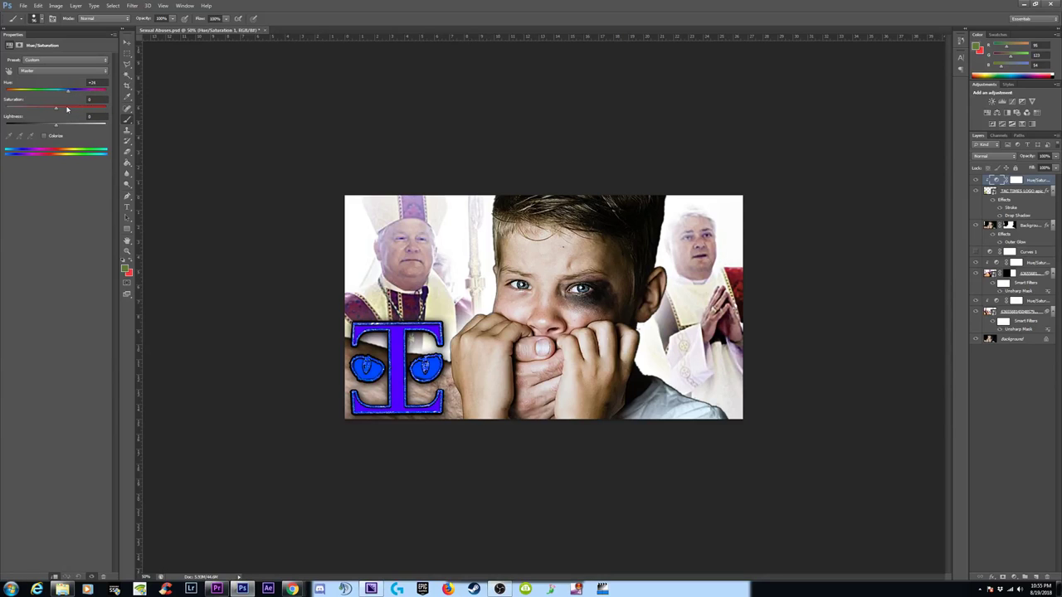
pyautogui.hotkey('ctrl', 'z')
pyautogui.click(97, 82)
pyautogui.write('0')
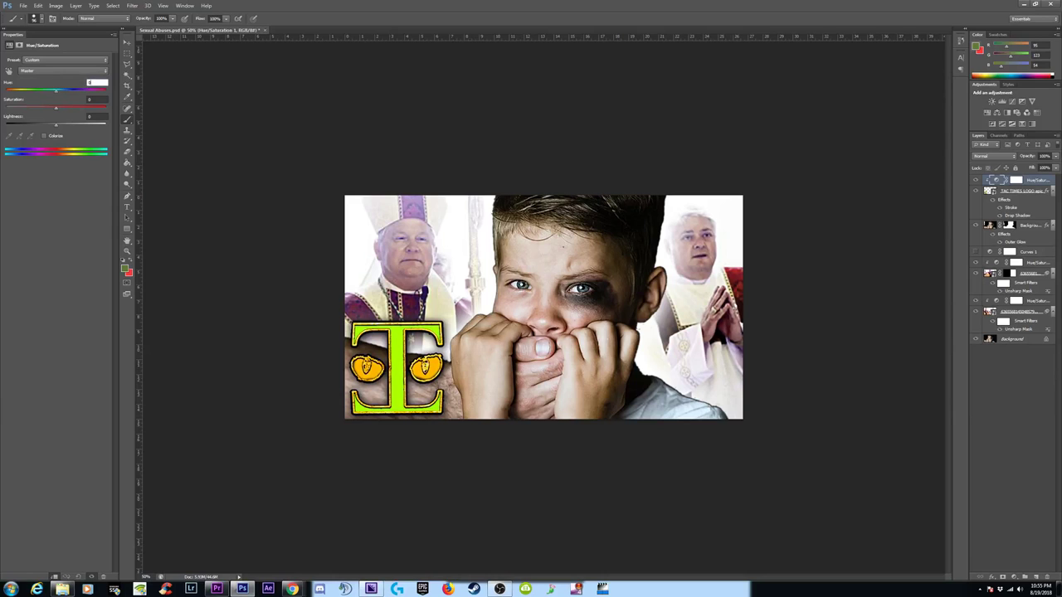
pyautogui.moveTo(1020, 180); pyautogui.dragTo(1019, 182)
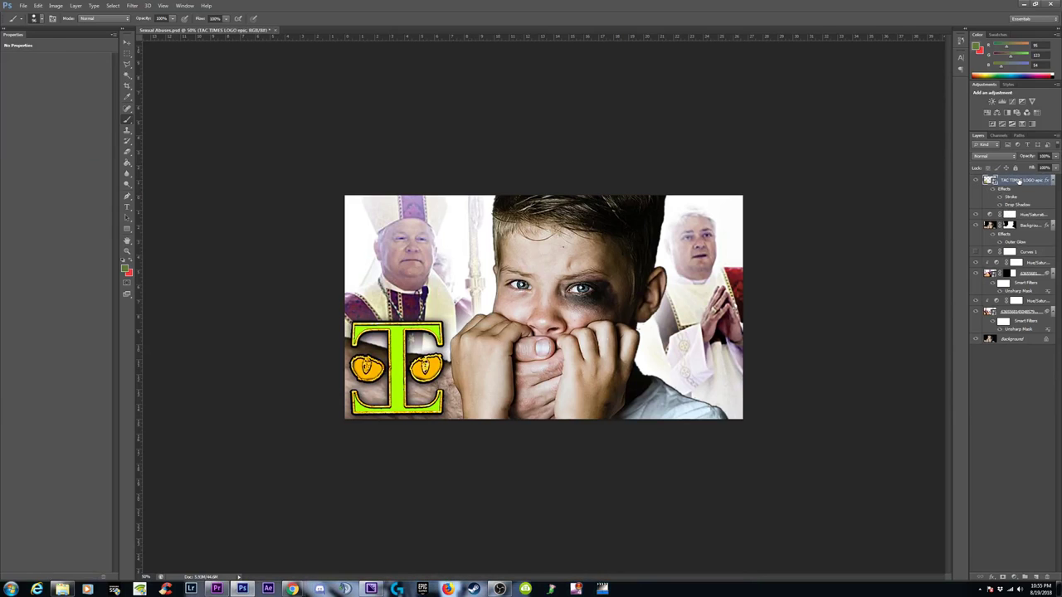
# Step: Clip the Hue/Saturation adjustment to the boy's layer and try warmer and blue hues
pyautogui.click(1030, 217)
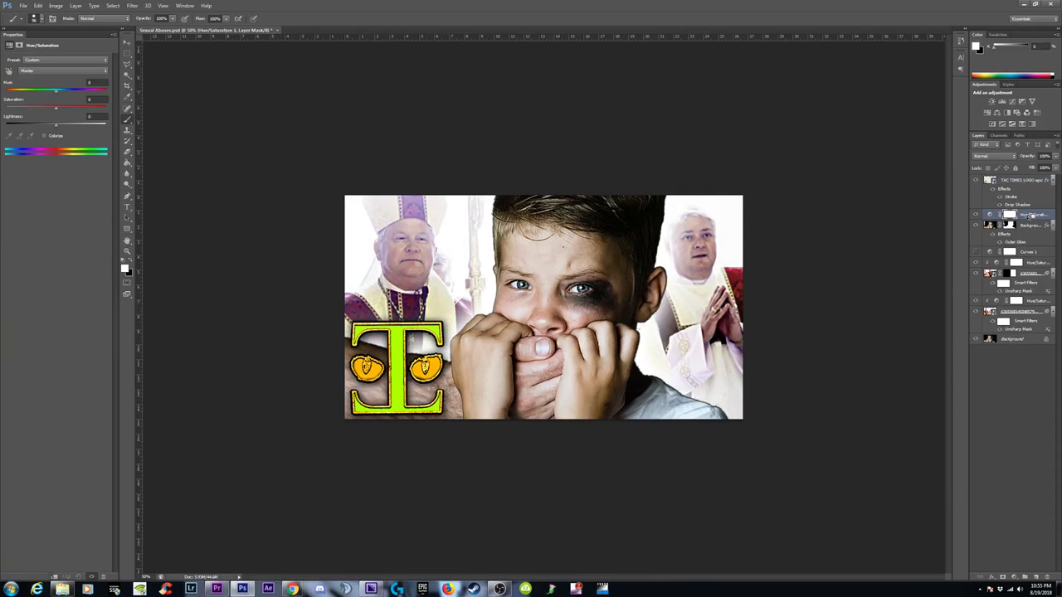
pyautogui.keyDown('alt'); pyautogui.click(984, 221); pyautogui.keyUp('alt')
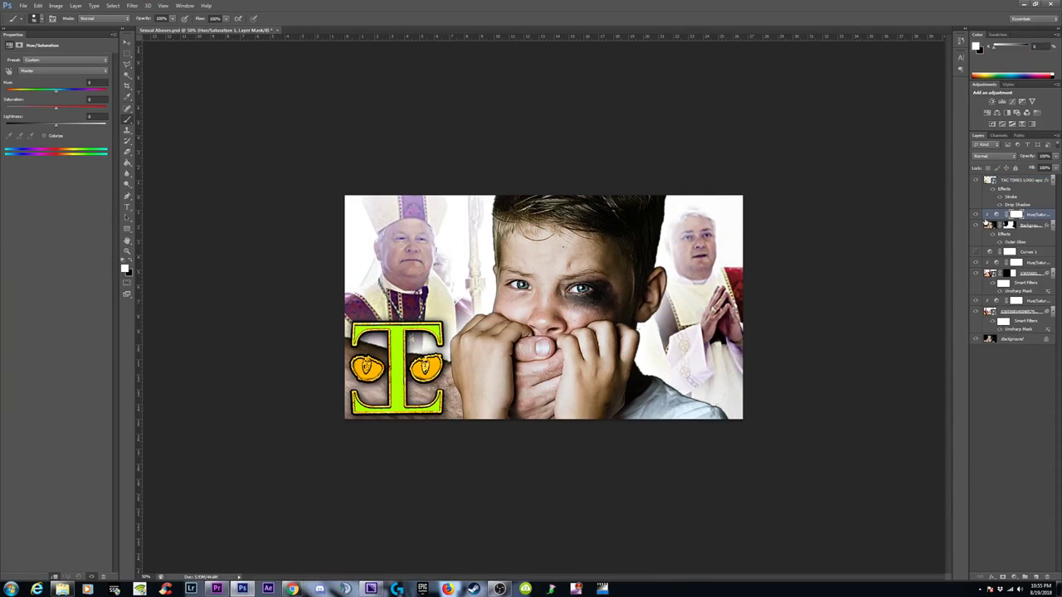
pyautogui.click(999, 214)
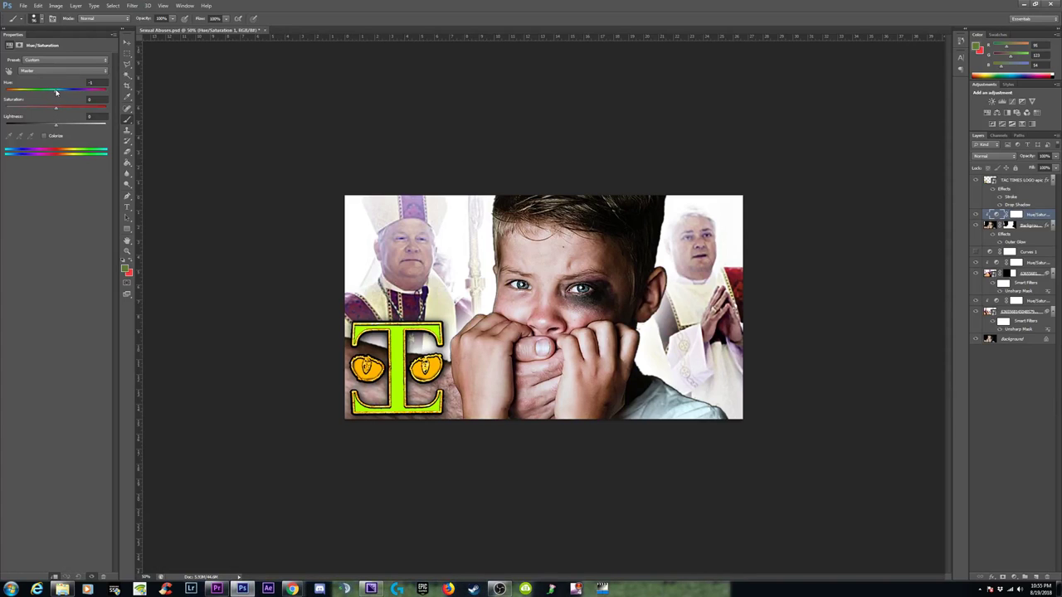
pyautogui.moveTo(52, 91); pyautogui.dragTo(5, 93)
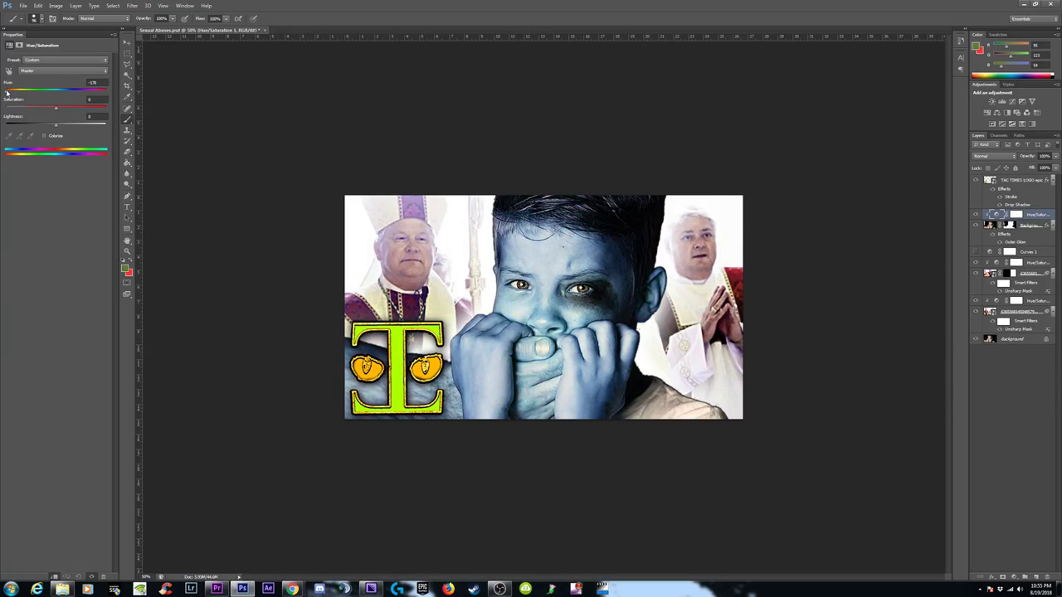
pyautogui.moveTo(7, 93)
pyautogui.mouseDown()
pyautogui.moveTo(20, 93)
pyautogui.moveTo(4, 93)
pyautogui.mouseUp()
# Step: Reset the adjustment's Hue and Saturation values to 0
pyautogui.click(100, 82)
pyautogui.write('0')
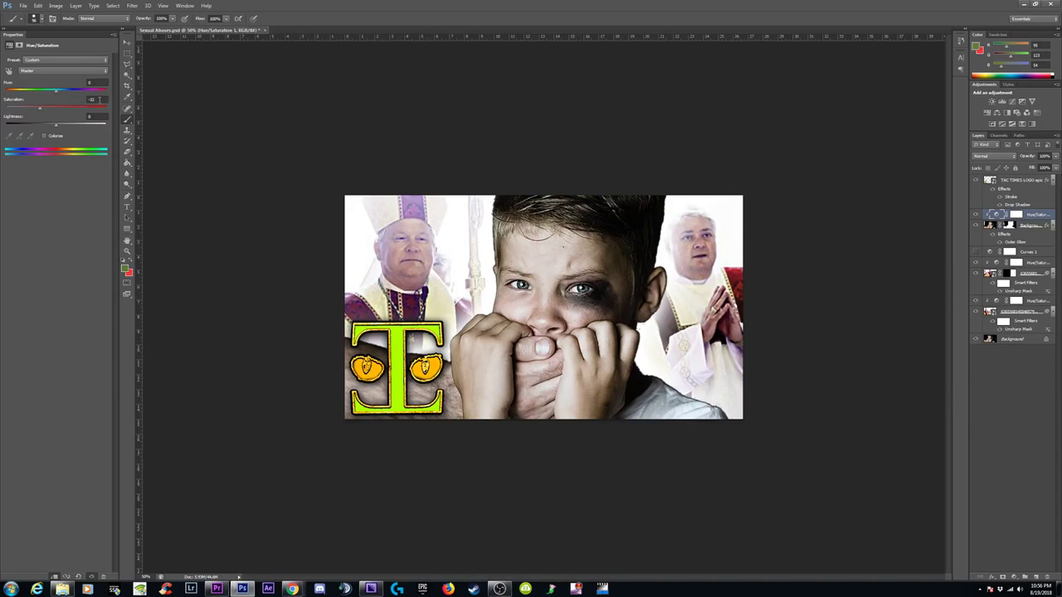
pyautogui.click(100, 100)
pyautogui.write('0')
# Step: Set the boy's Hue/Saturation to Saturation about -28 and Lightness about +23
pyautogui.moveTo(42, 108); pyautogui.dragTo(33, 110)
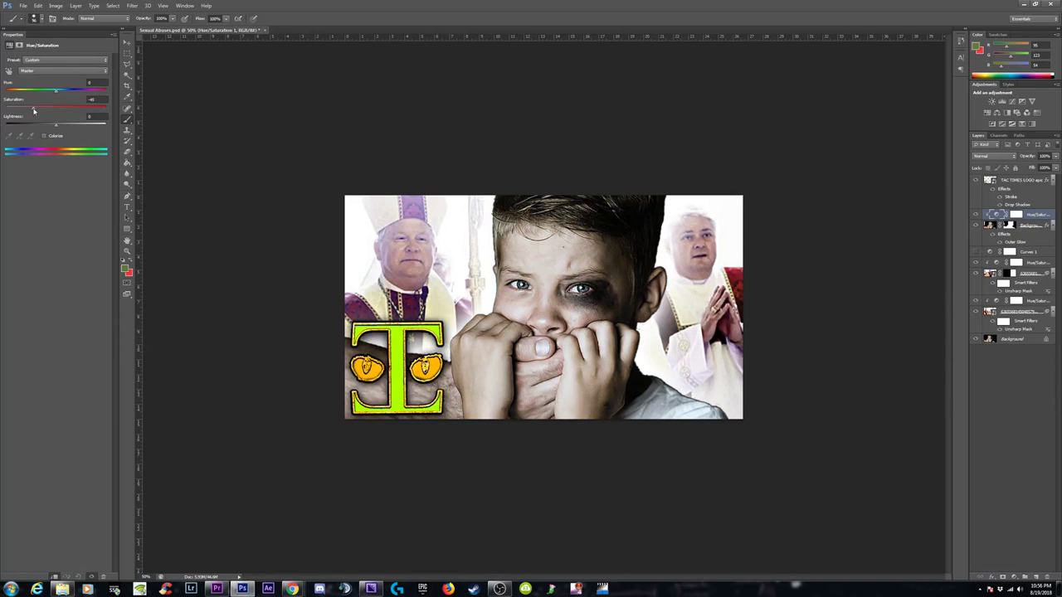
pyautogui.moveTo(38, 109); pyautogui.dragTo(65, 110)
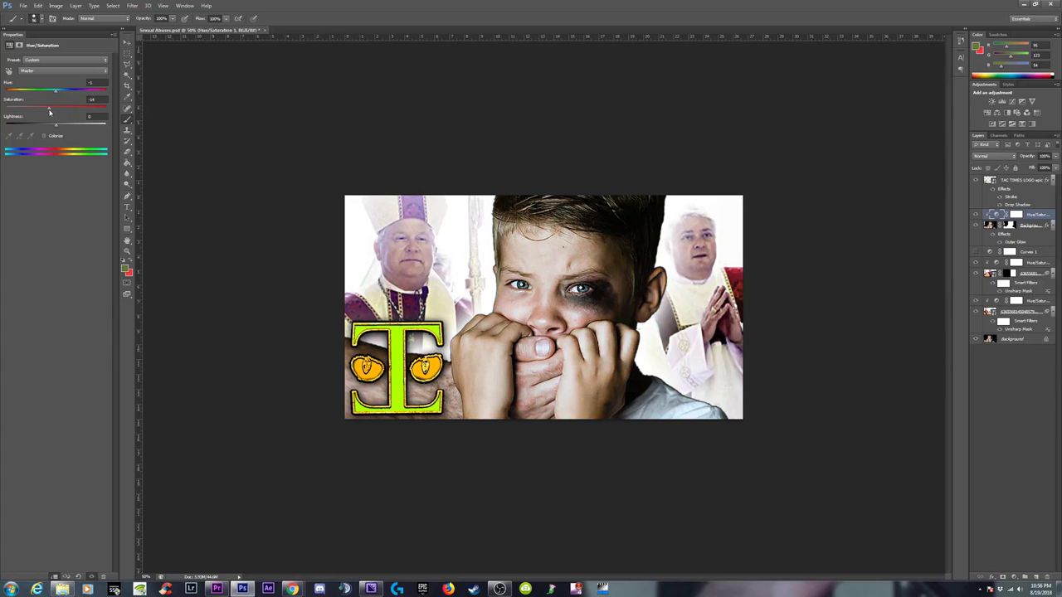
pyautogui.moveTo(48, 108); pyautogui.dragTo(68, 125)
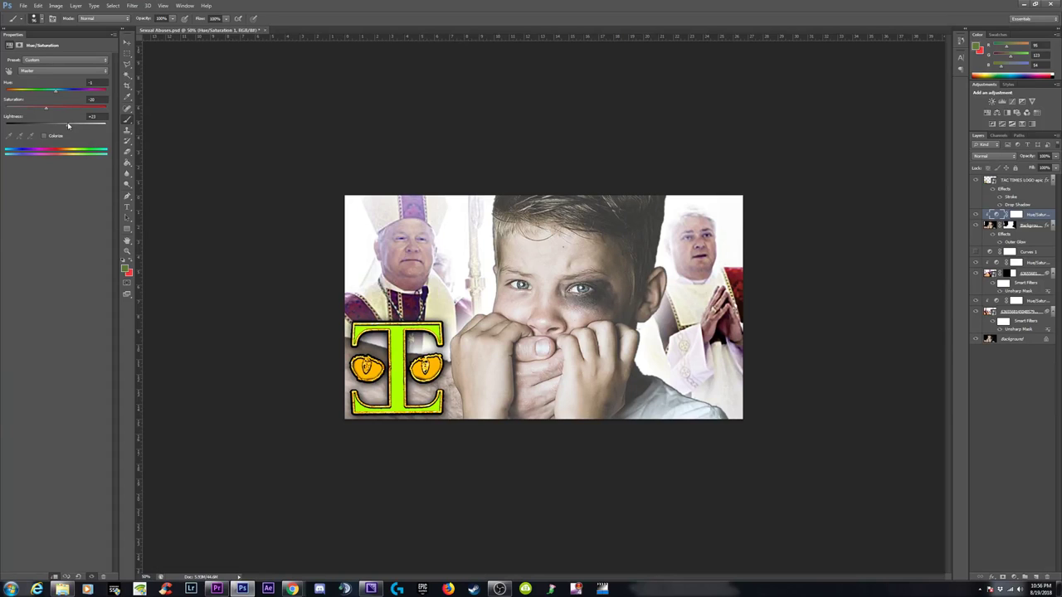
# Step: Brighten the boy's photo by raising the Hue/Saturation Lightness to +16
pyautogui.hotkey('ctrl', '-')
pyautogui.hotkey('ctrl', '-')
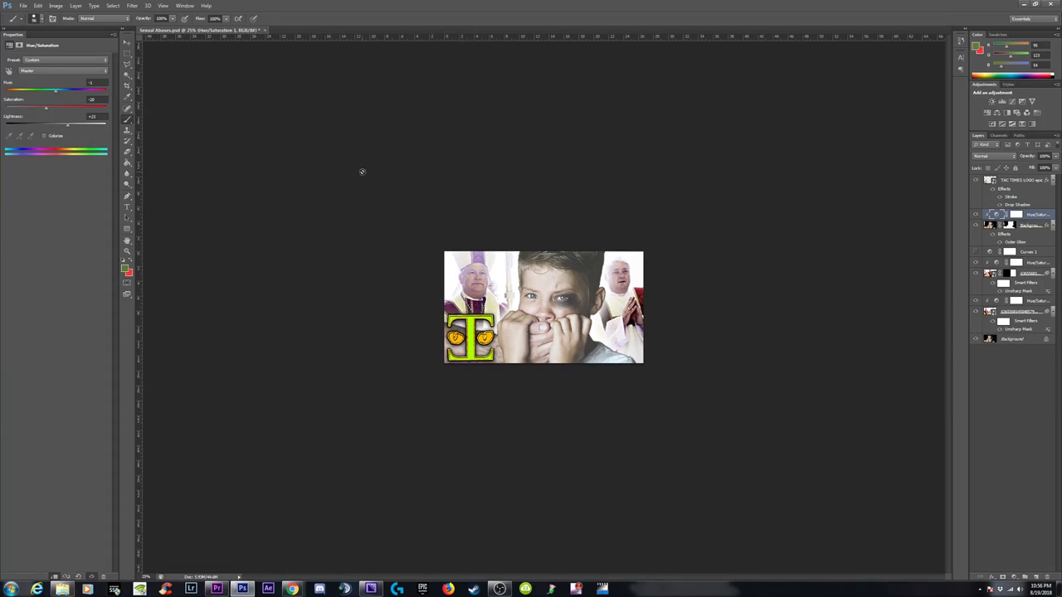
pyautogui.hotkey('ctrl', '+')
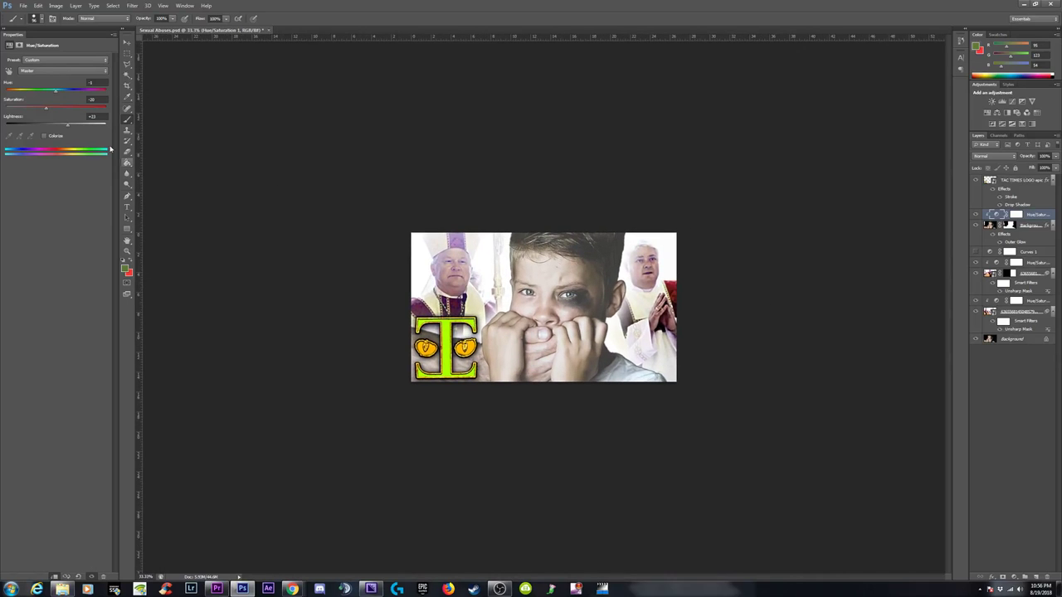
pyautogui.click(88, 117)
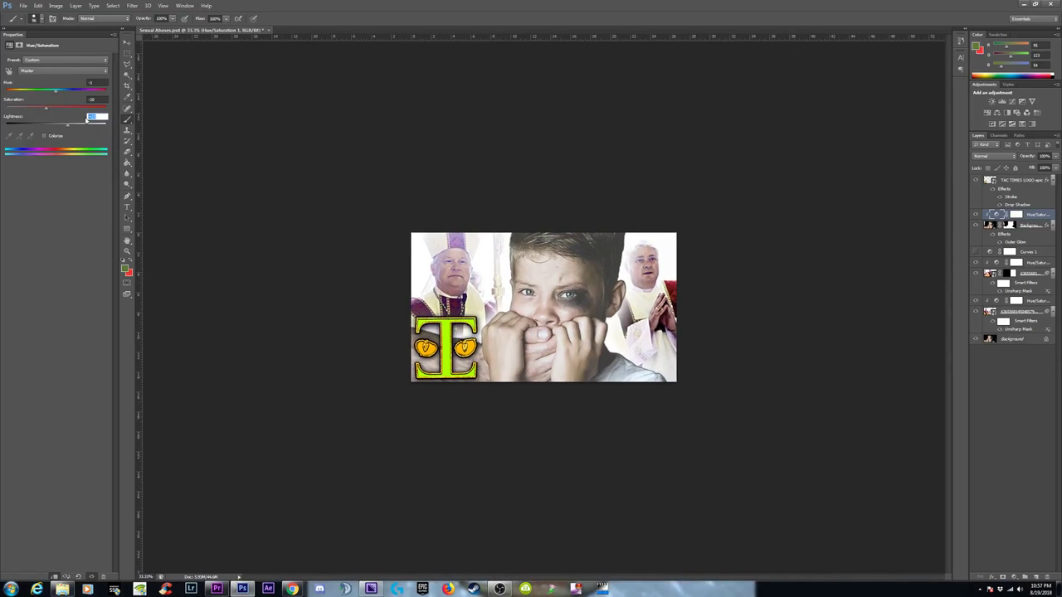
pyautogui.write('-5')
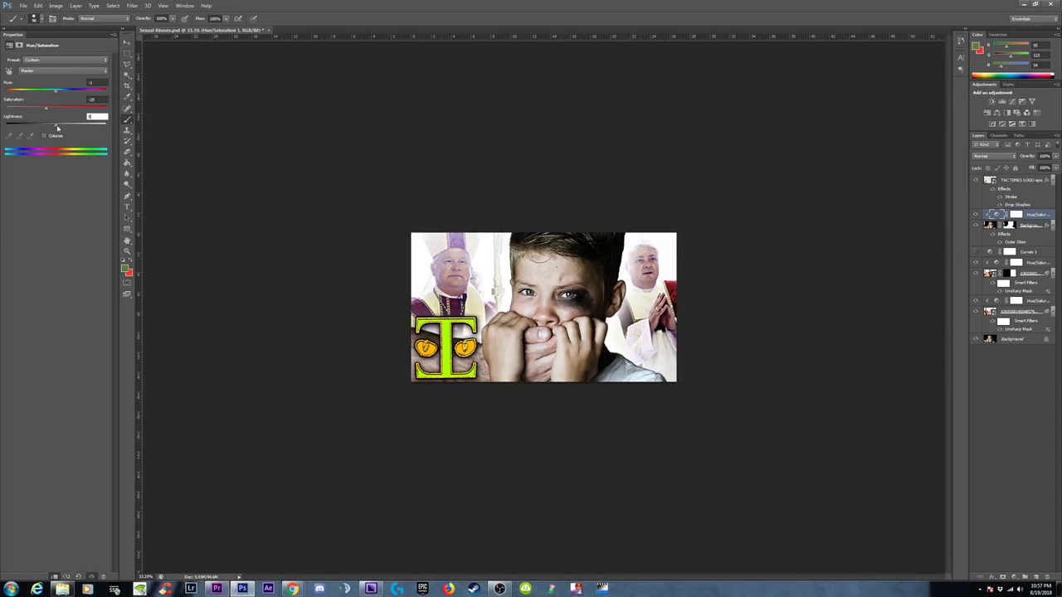
pyautogui.moveTo(56, 127); pyautogui.dragTo(66, 127)
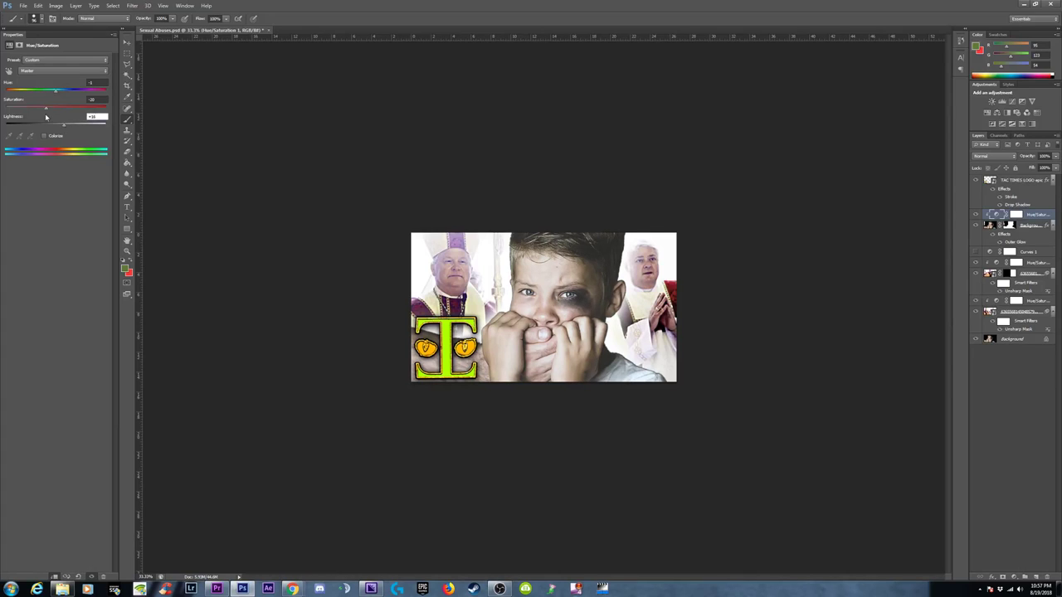
# Step: Ease the desaturation to +4 Saturation and return Hue to 0 after a test shift
pyautogui.moveTo(46, 108); pyautogui.dragTo(59, 111)
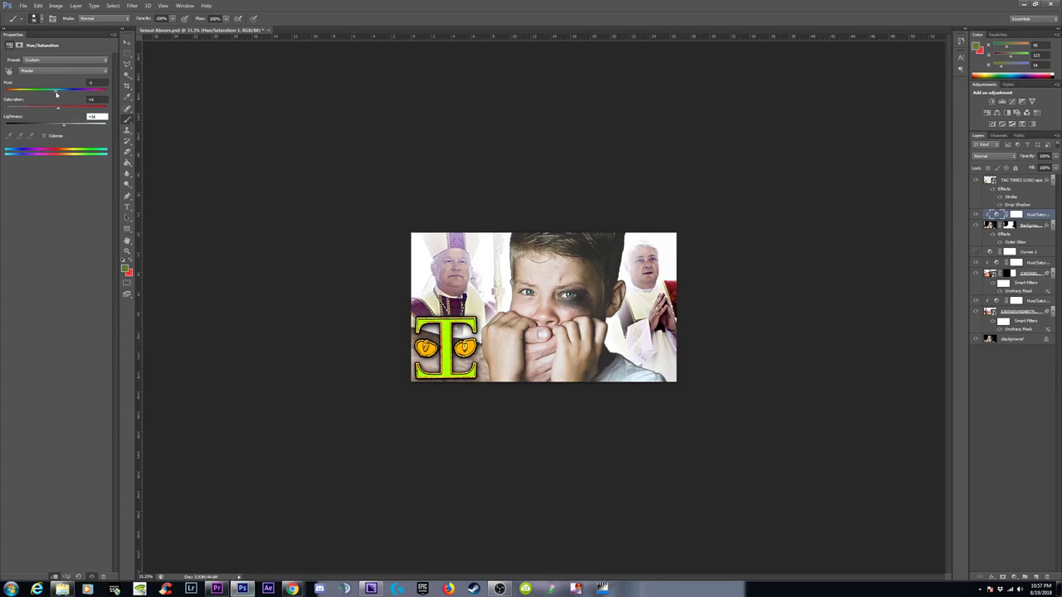
pyautogui.moveTo(56, 94); pyautogui.dragTo(3, 91)
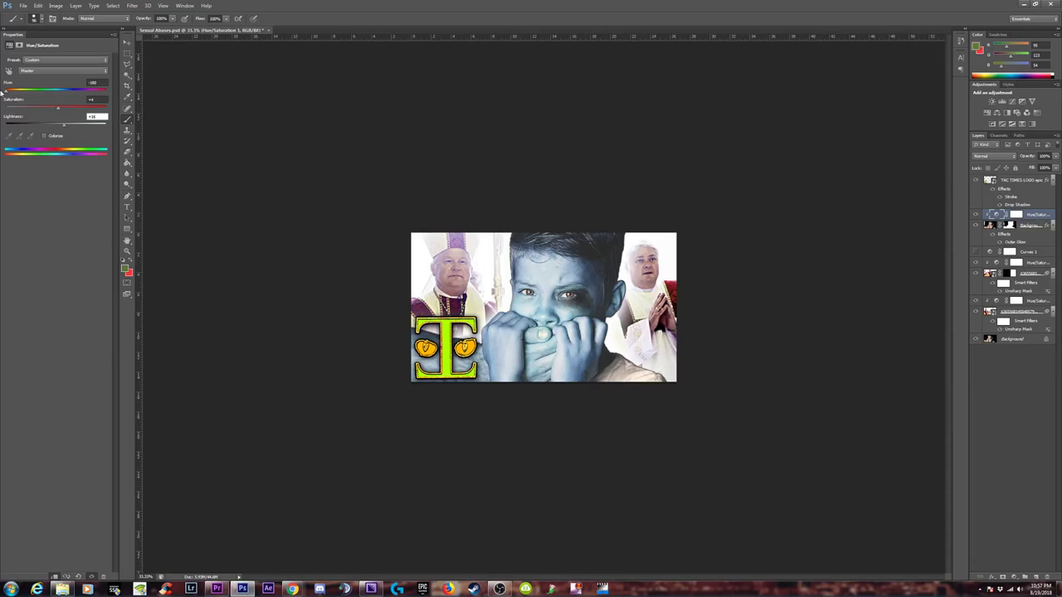
pyautogui.press('Tab')
pyautogui.write('0')
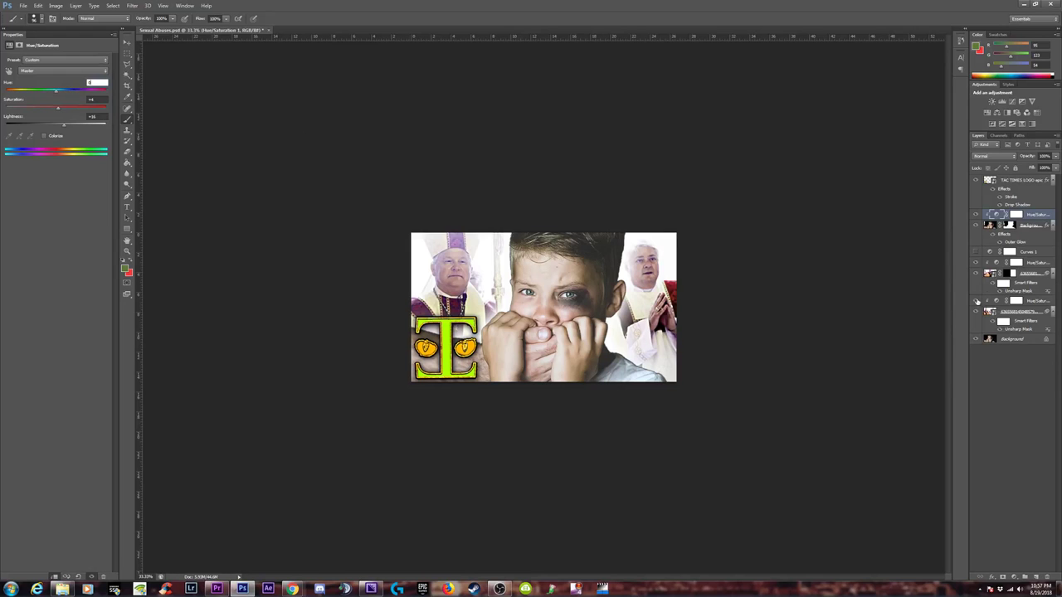
pyautogui.hotkey('ctrl', '+')
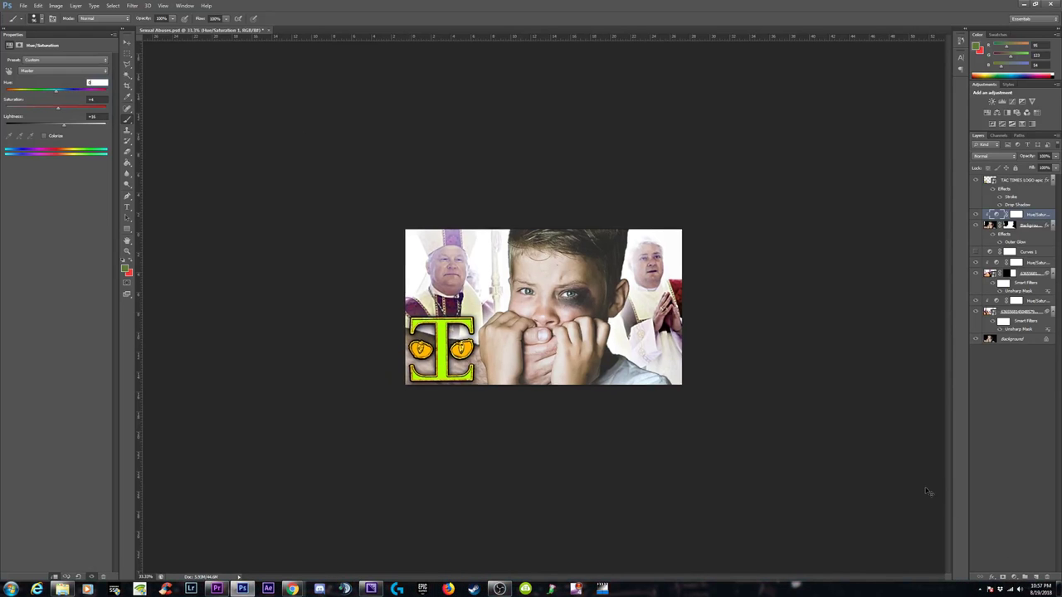
pyautogui.hotkey('ctrl', '+')
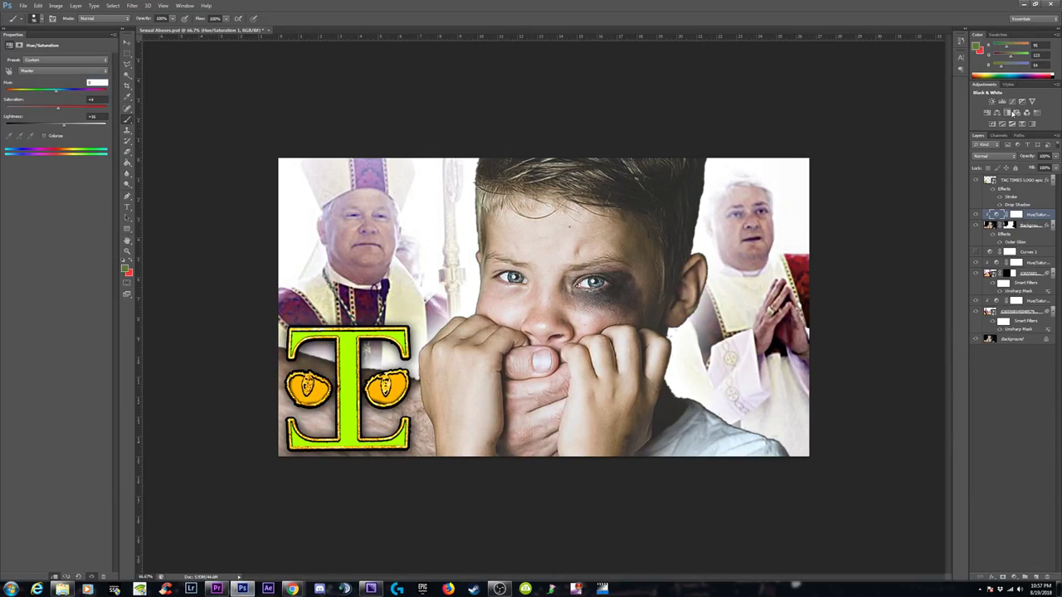
# Step: Add a Curves adjustment above the TAC TIMES logo layer with a shadow-deepening S-curve
pyautogui.click(1020, 181)
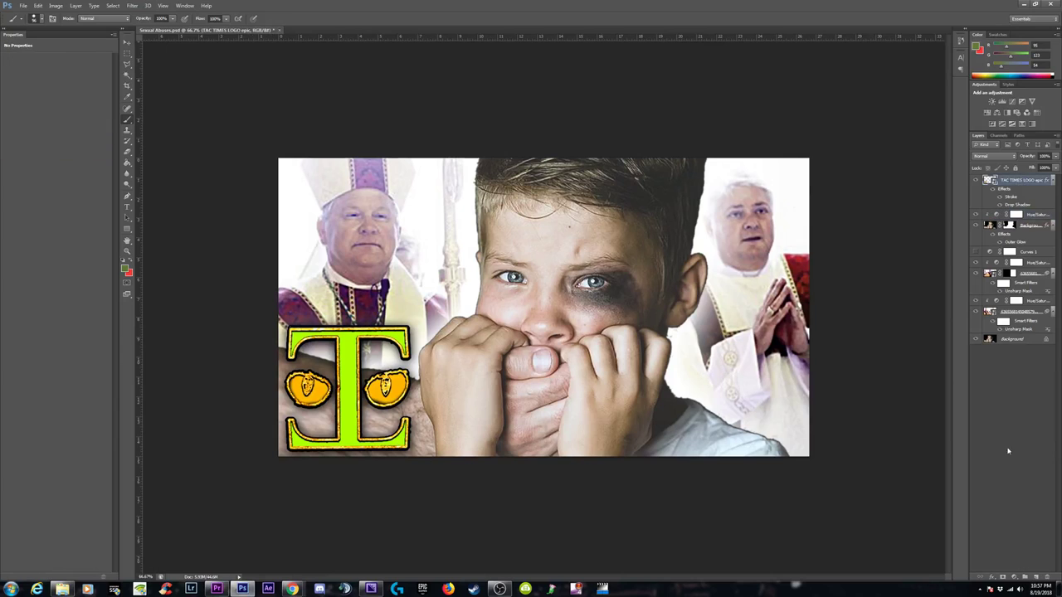
pyautogui.click(1013, 576)
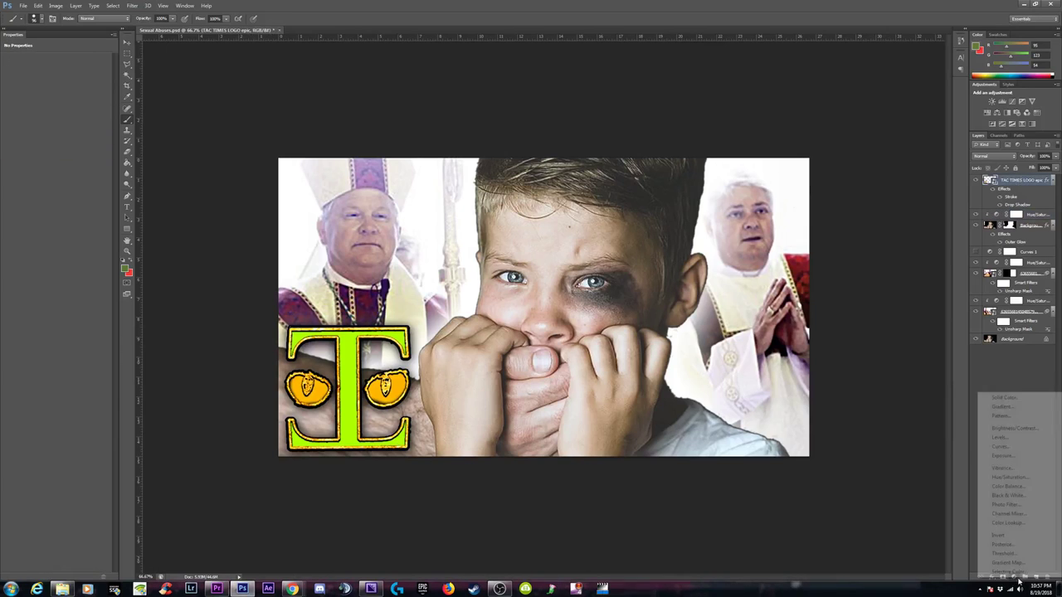
pyautogui.click(1001, 447)
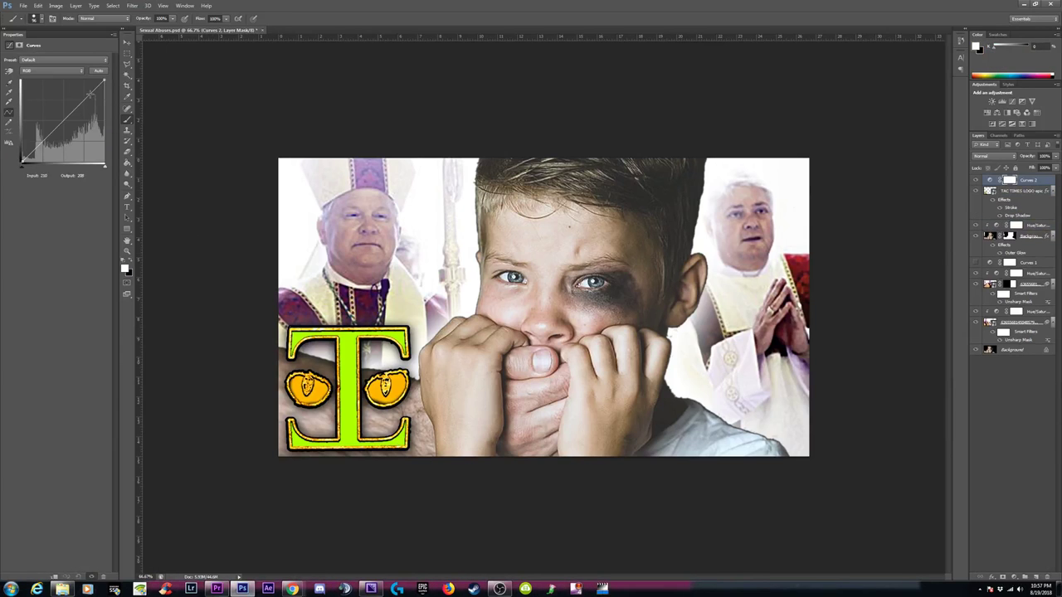
pyautogui.moveTo(88, 95); pyautogui.dragTo(88, 92)
pyautogui.moveTo(30, 149); pyautogui.dragTo(28, 157)
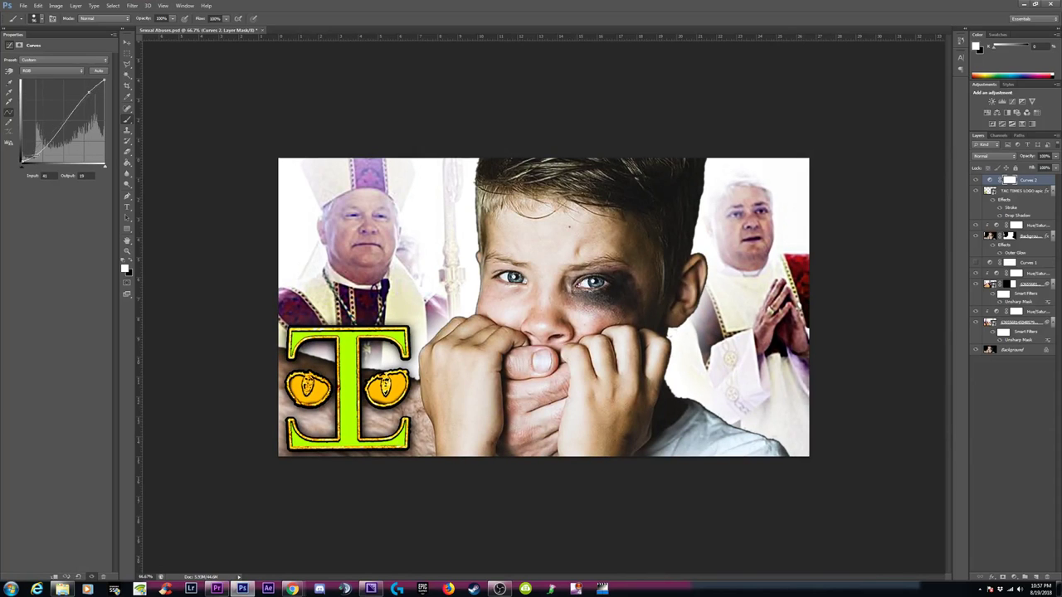
# Step: Toggle the Curves 2 layer on and off to compare the grading, ending at 66.7% zoom
pyautogui.click(976, 180)
pyautogui.click(976, 180)
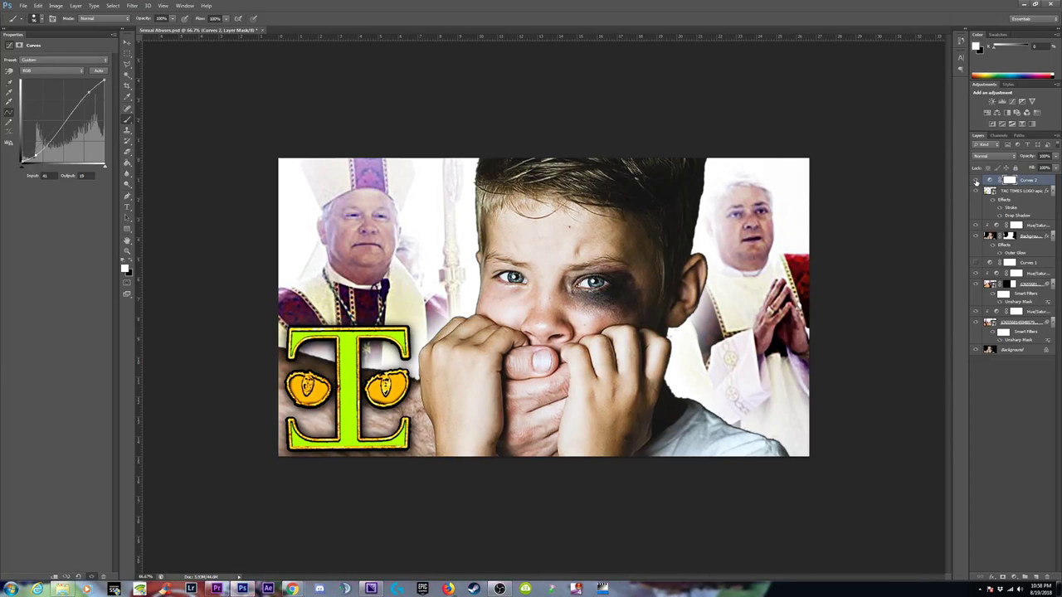
pyautogui.click(976, 180)
pyautogui.click(976, 180)
pyautogui.click(975, 180)
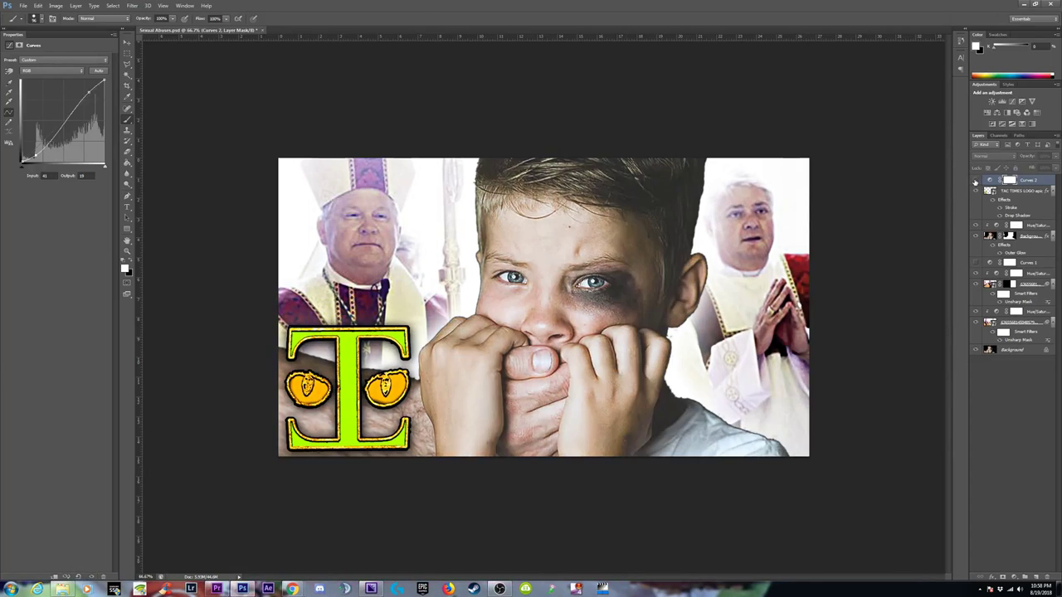
pyautogui.click(975, 180)
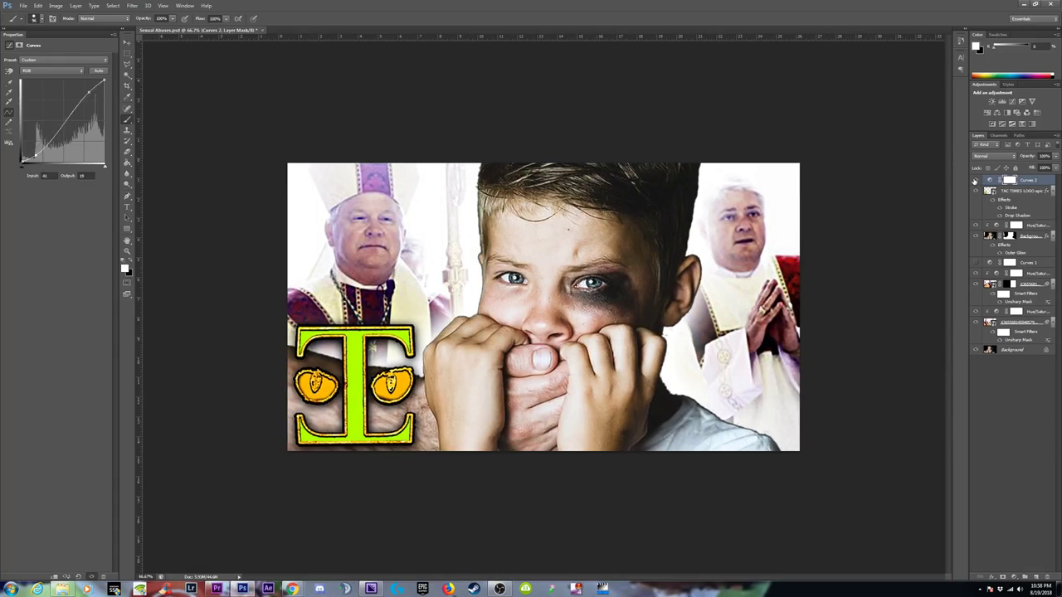
pyautogui.hotkey('ctrl', '-')
pyautogui.hotkey('ctrl', '-')
pyautogui.hotkey('ctrl', '+')
pyautogui.hotkey('ctrl', '+')
pyautogui.hotkey('ctrl', '+')
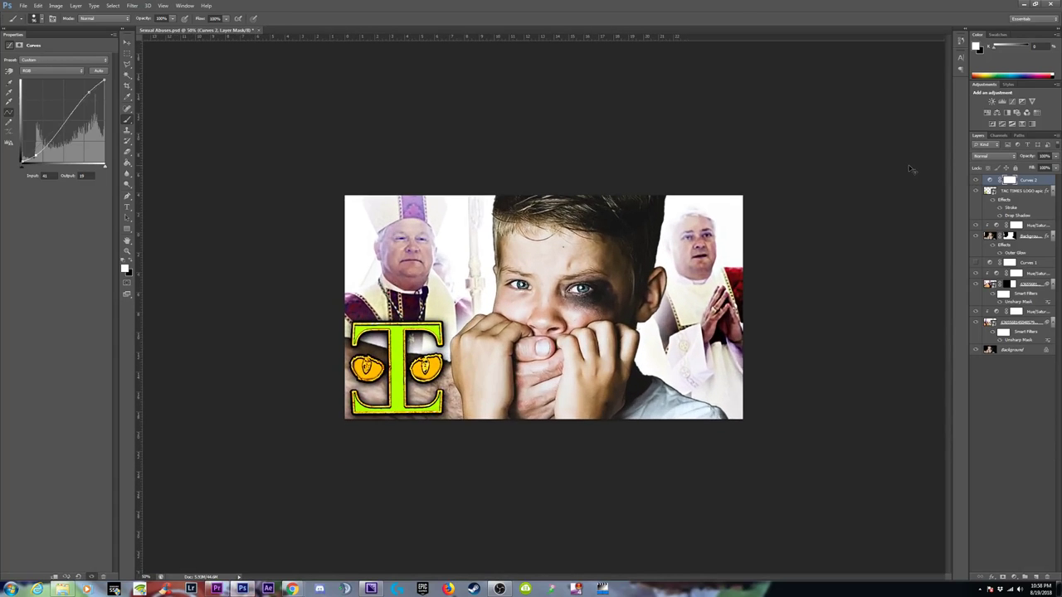
pyautogui.hotkey('ctrl', '-')
pyautogui.hotkey('ctrl', '-')
pyautogui.hotkey('ctrl', '-')
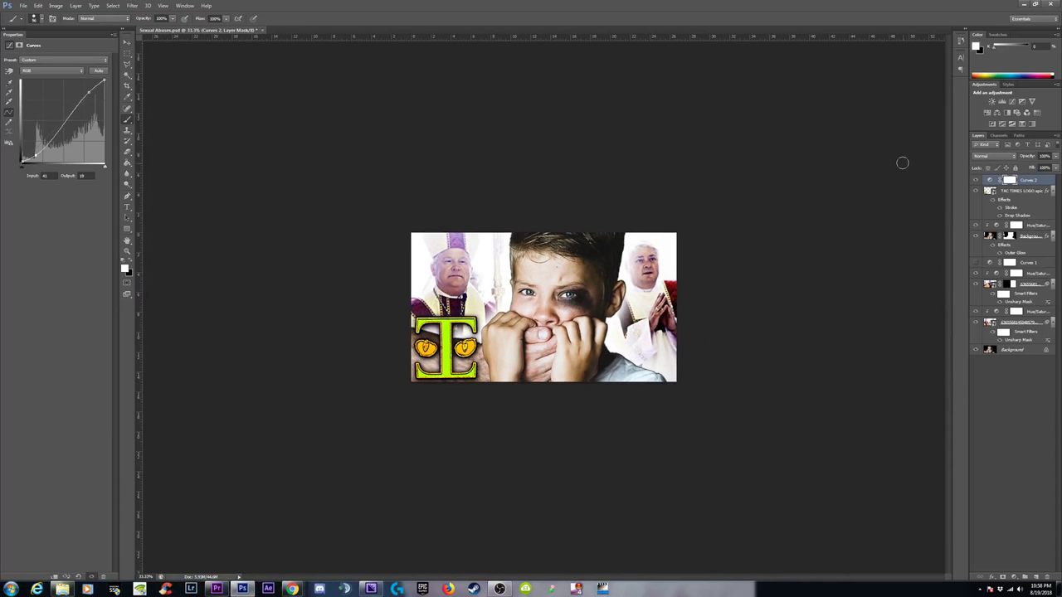
pyautogui.hotkey('ctrl', '+')
pyautogui.hotkey('ctrl', '+')
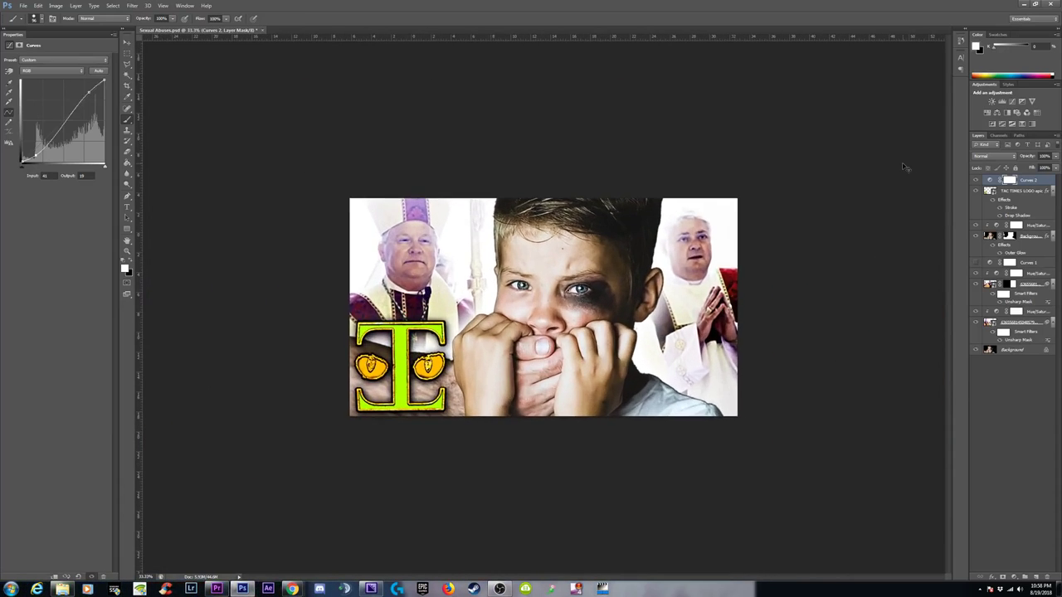
pyautogui.hotkey('ctrl', '-')
pyautogui.hotkey('ctrl', '-')
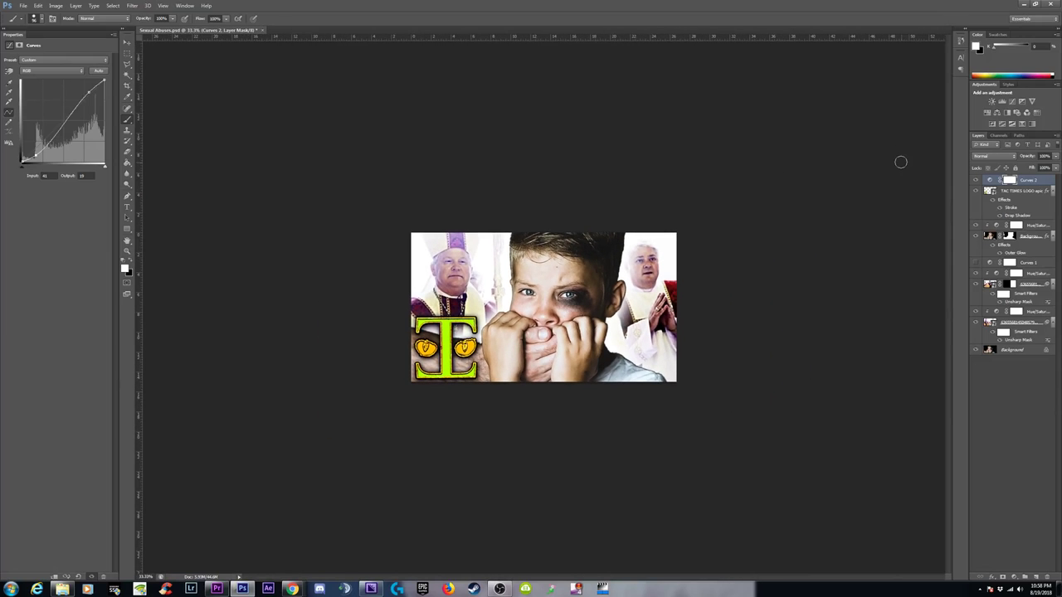
pyautogui.hotkey('ctrl', '+')
pyautogui.hotkey('ctrl', '+')
pyautogui.hotkey('ctrl', '+')
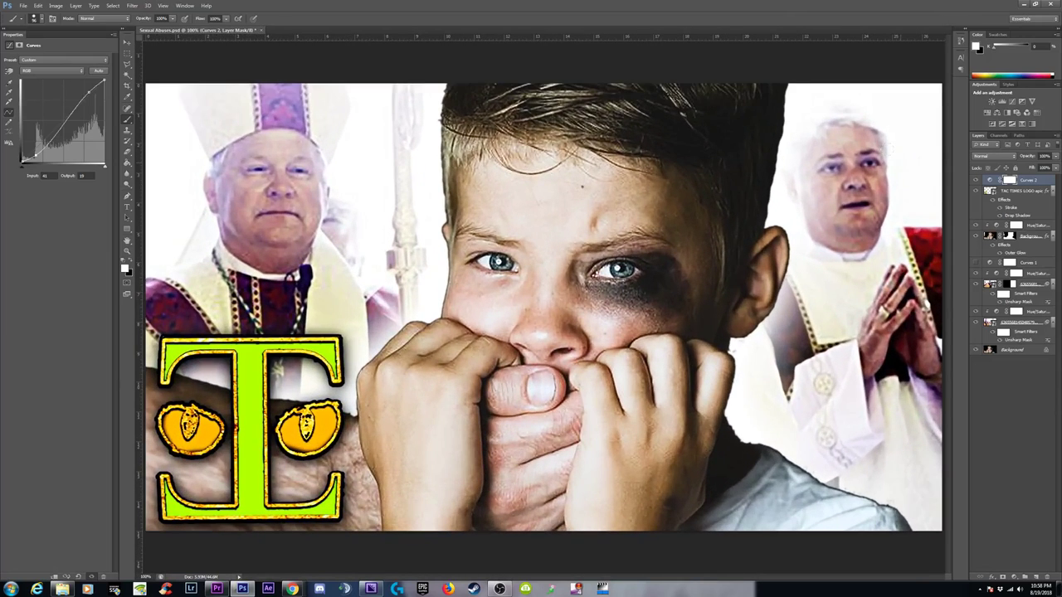
pyautogui.hotkey('ctrl', '-')
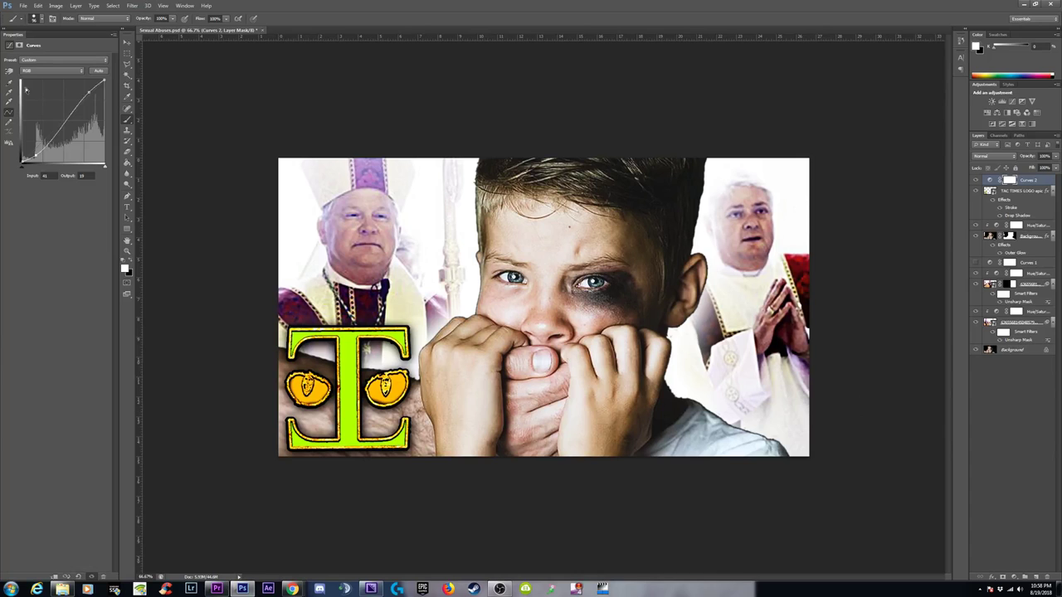
# Step: Start Save As for the composite, then switch to Chrome's YouTube upload window
pyautogui.click(24, 6)
pyautogui.click(33, 107)
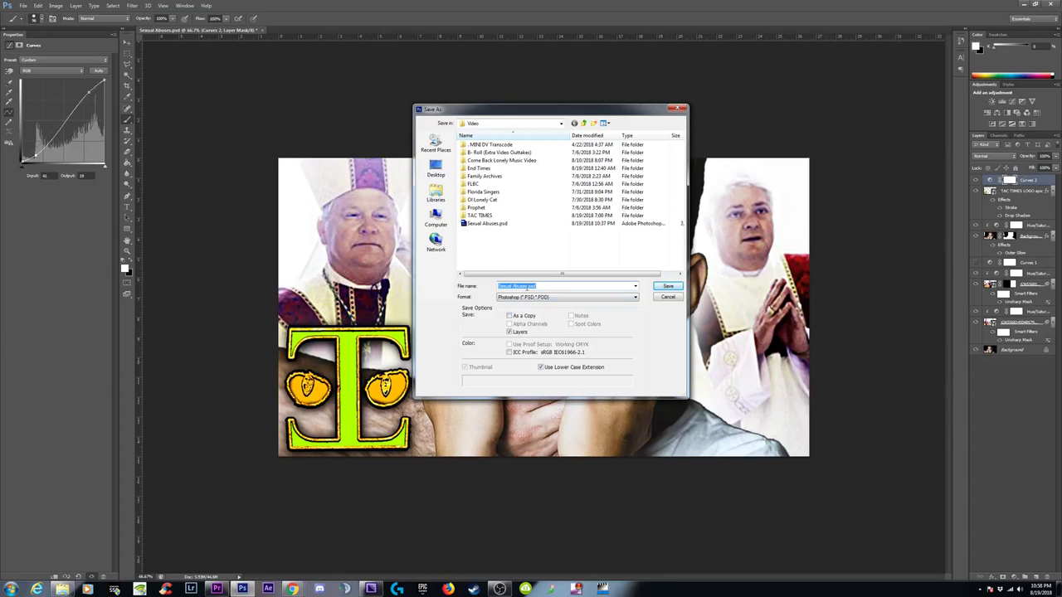
pyautogui.click(291, 589)
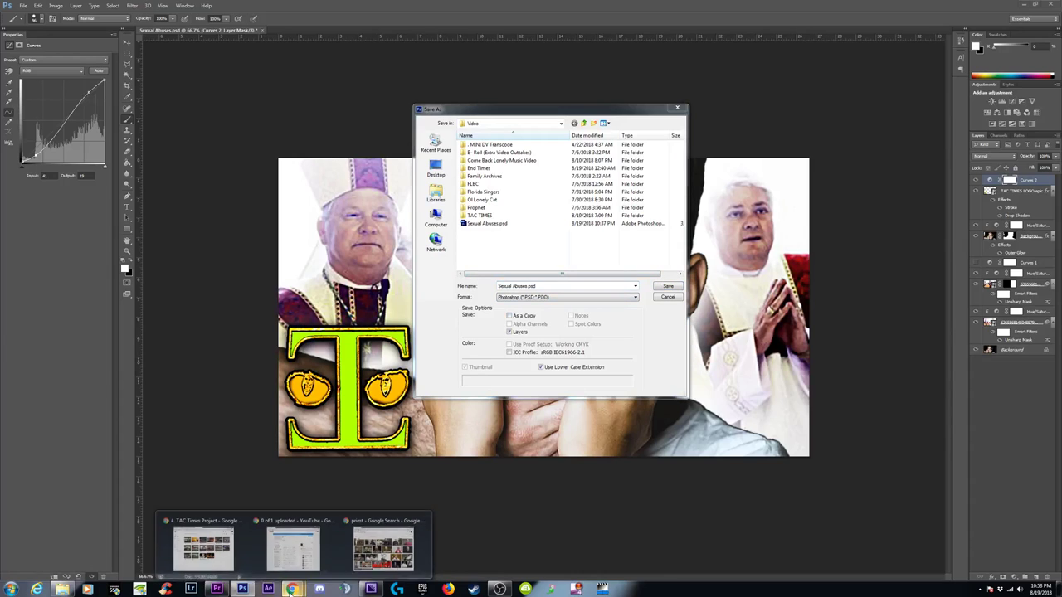
pyautogui.click(293, 520)
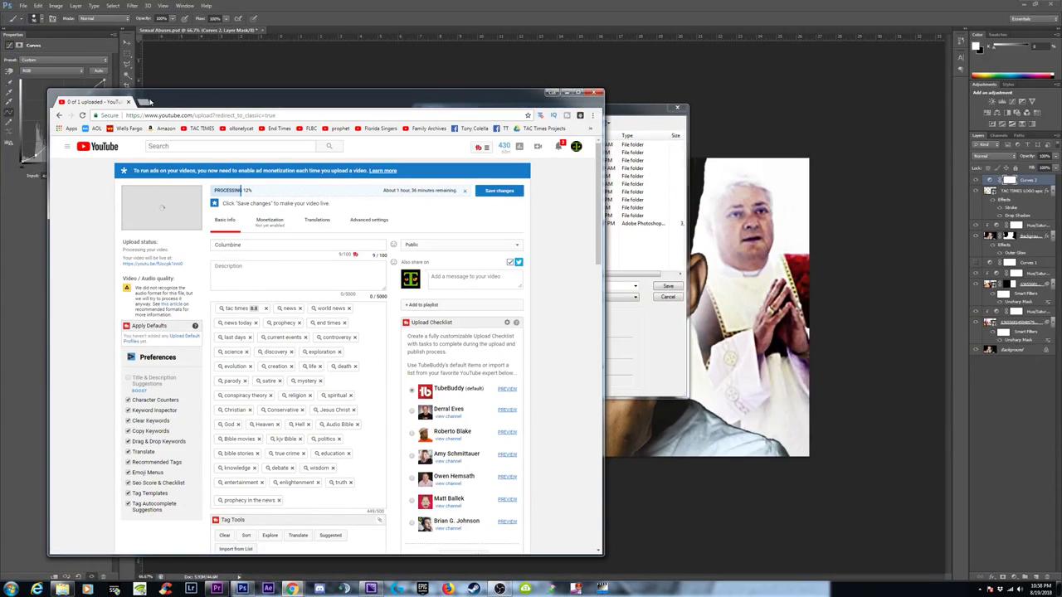
# Step: Open the TAC TIMES channel at youtube.com/tactimes in a new tab and go to Creator Studio
pyautogui.click(146, 101)
pyautogui.click(200, 127)
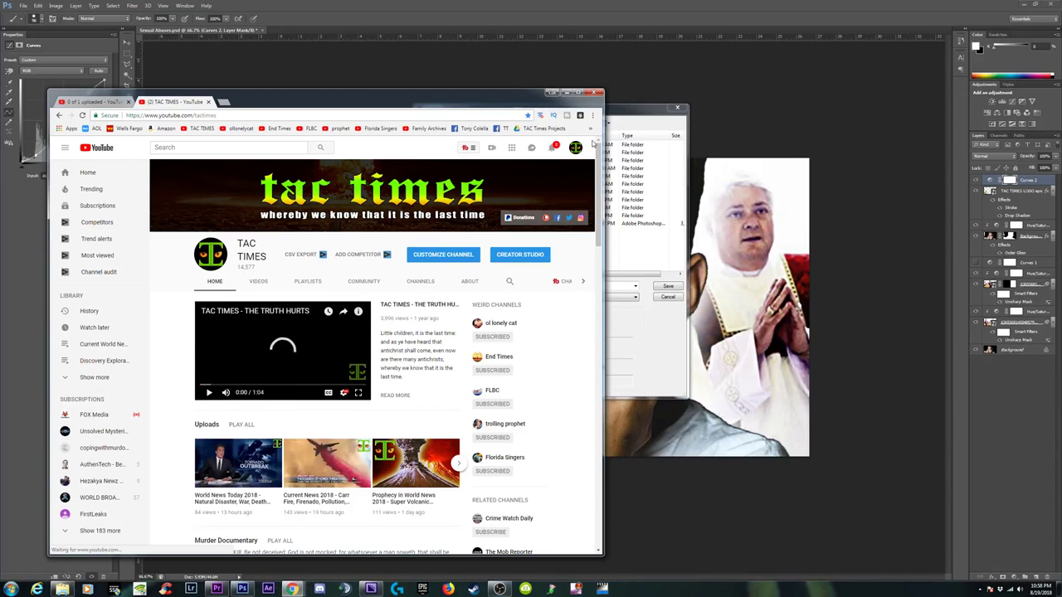
pyautogui.click(517, 256)
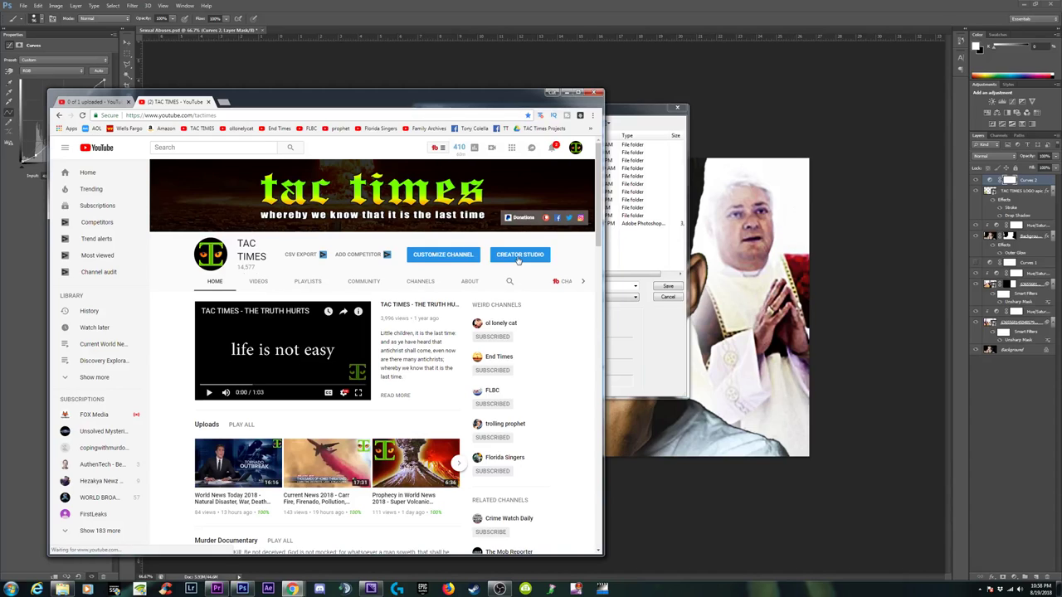
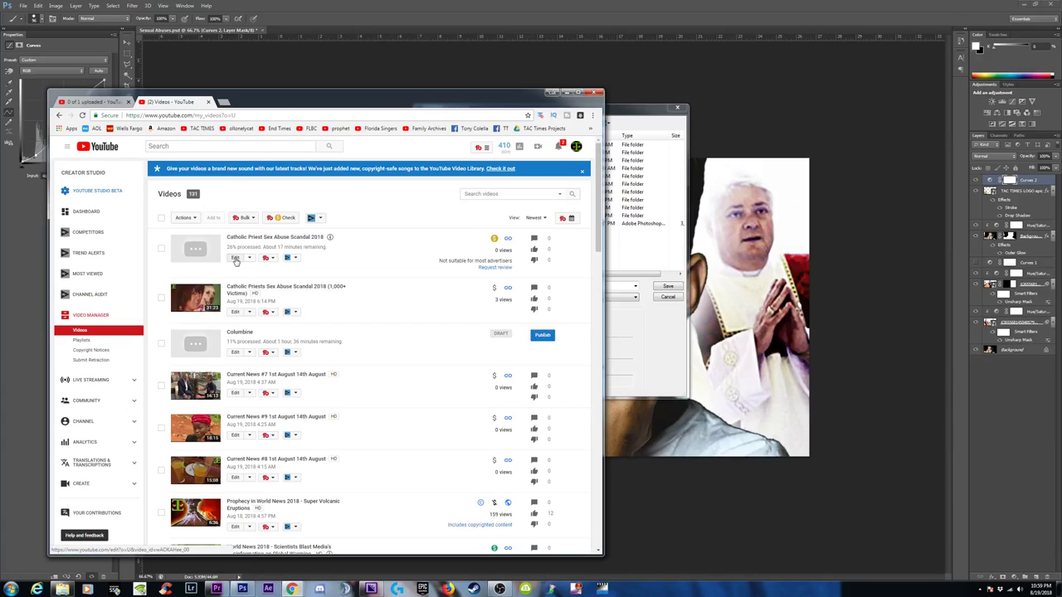
# Step: Open the video's details and delete its old title and description
pyautogui.click(235, 259)
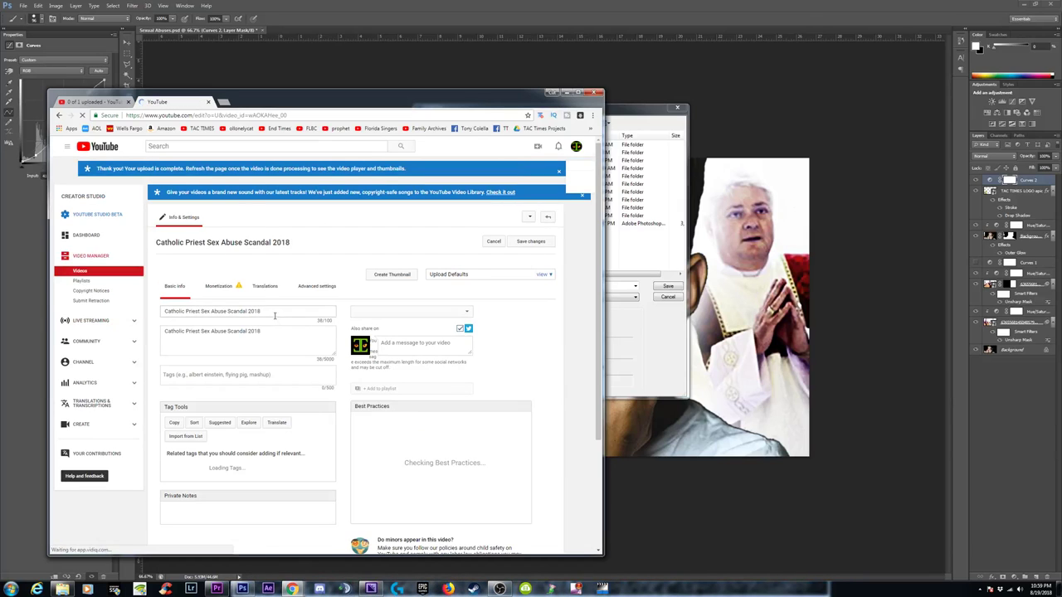
pyautogui.moveTo(261, 311); pyautogui.dragTo(158, 316)
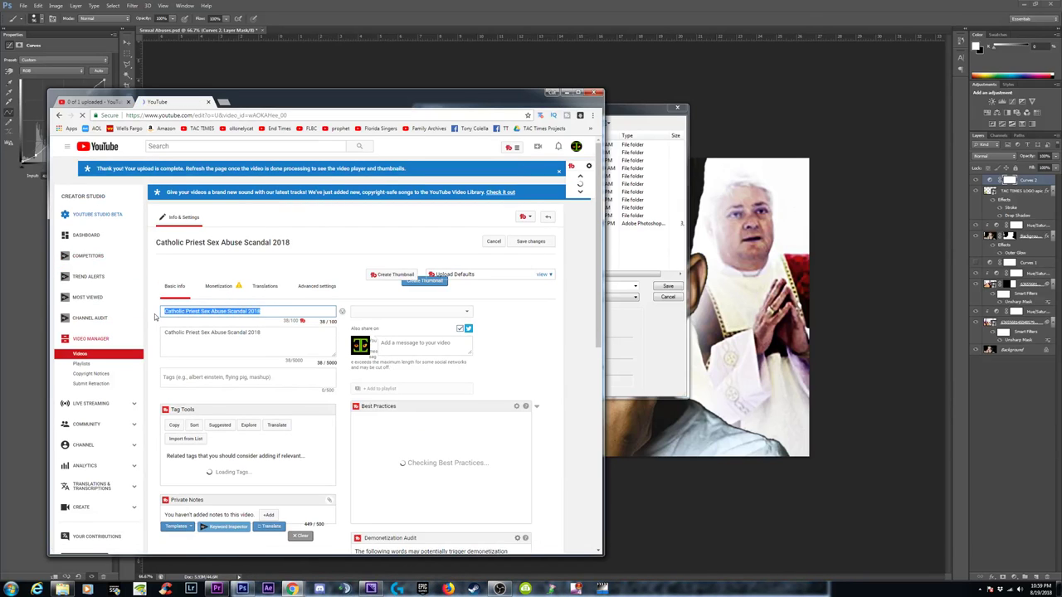
pyautogui.press('BackSpace')
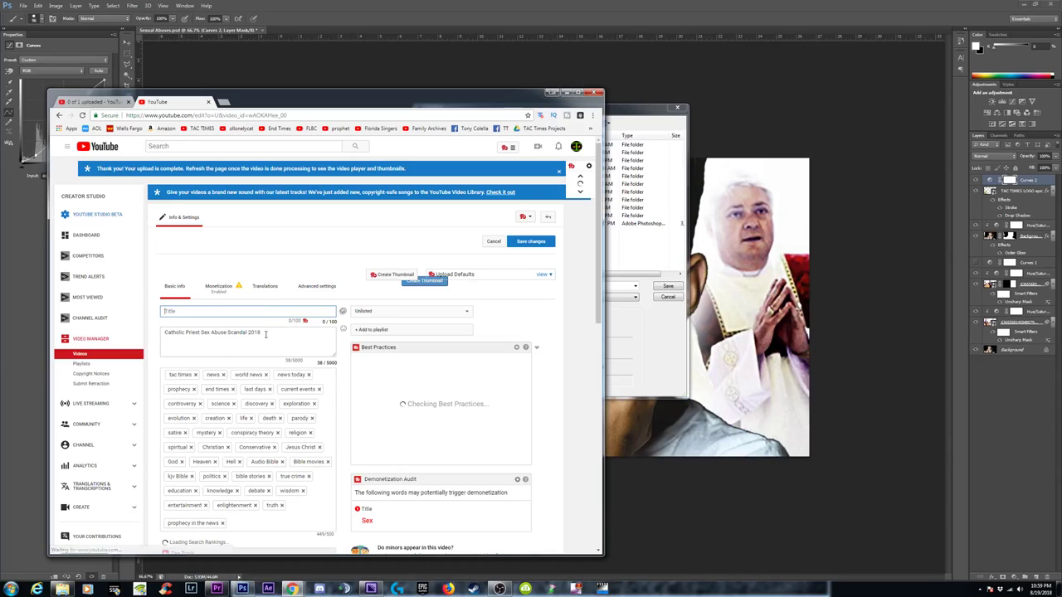
pyautogui.moveTo(259, 334); pyautogui.dragTo(194, 330)
pyautogui.press('BackSpace')
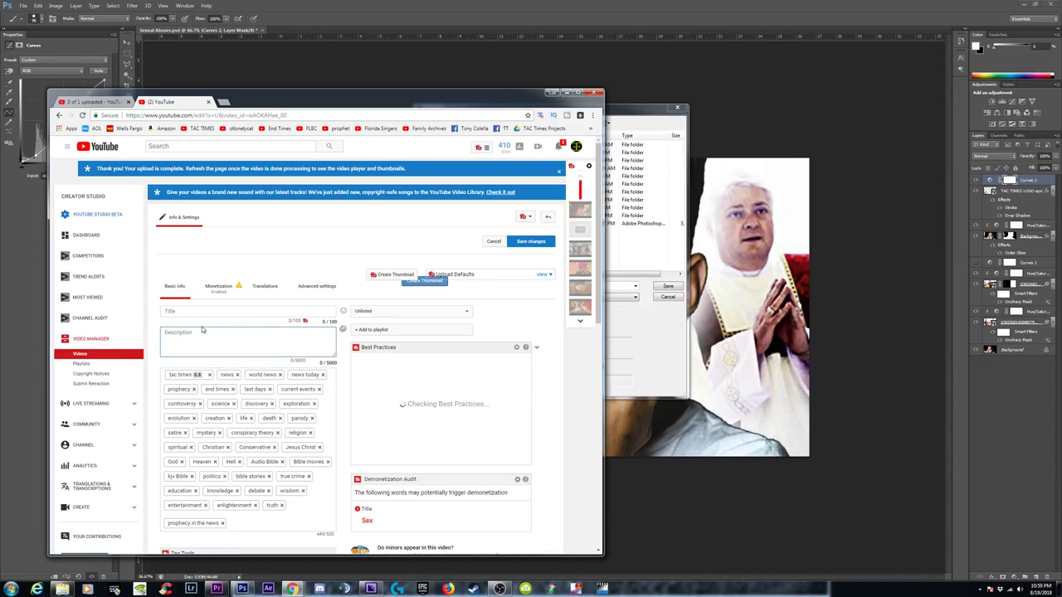
# Step: Enter the title 'peter pan eats pickles with pandas', save the changes, and return to Photoshop
pyautogui.click(190, 313)
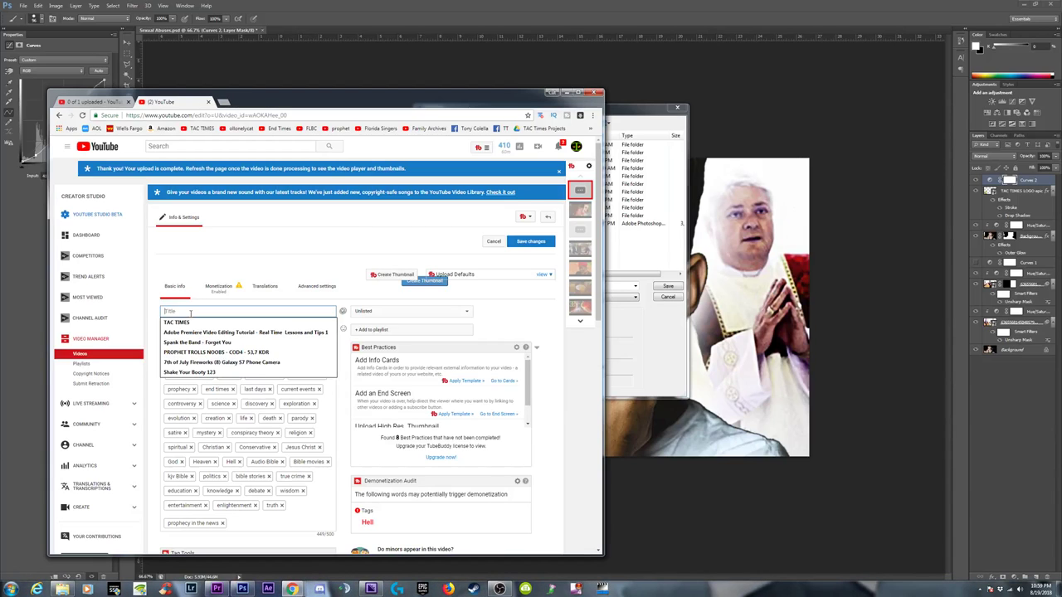
pyautogui.write('pet')
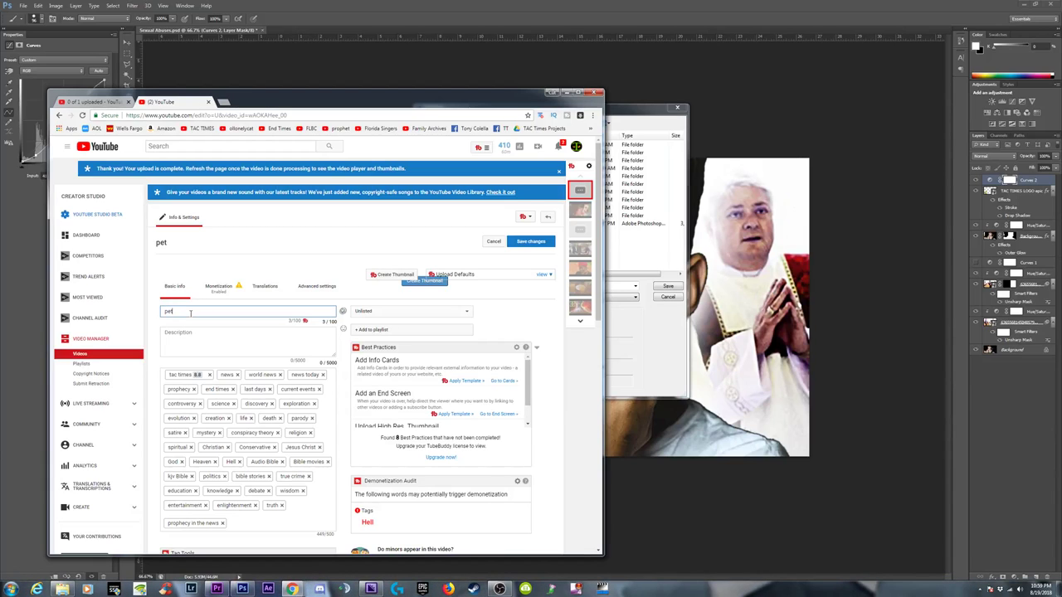
pyautogui.write('er pan eats pickles wi')
pyautogui.write('th t')
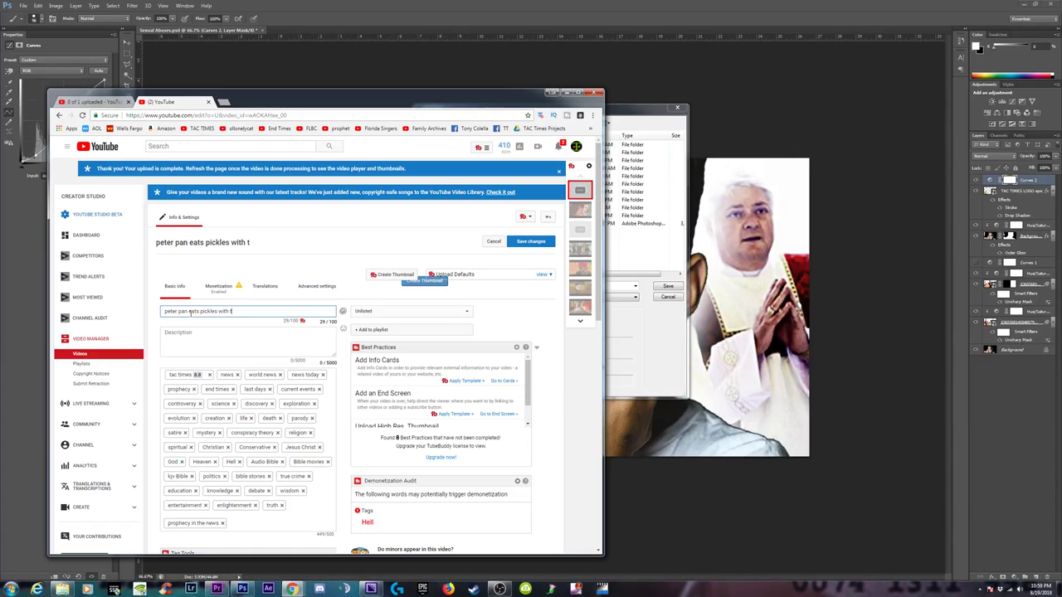
pyautogui.press('BackSpace')
pyautogui.write('pandas')
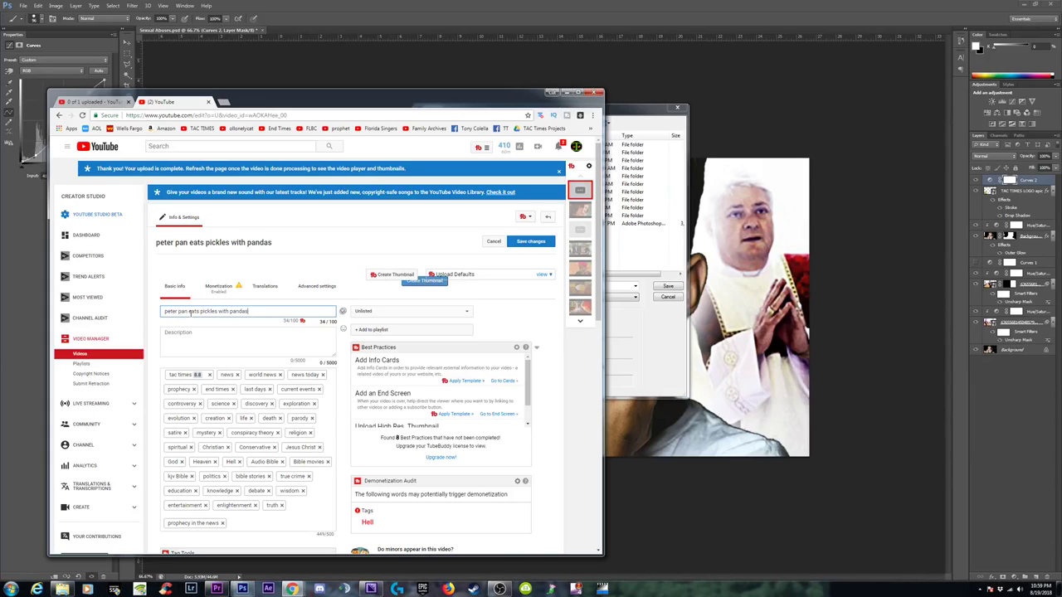
pyautogui.scroll(-3, 474, 353)
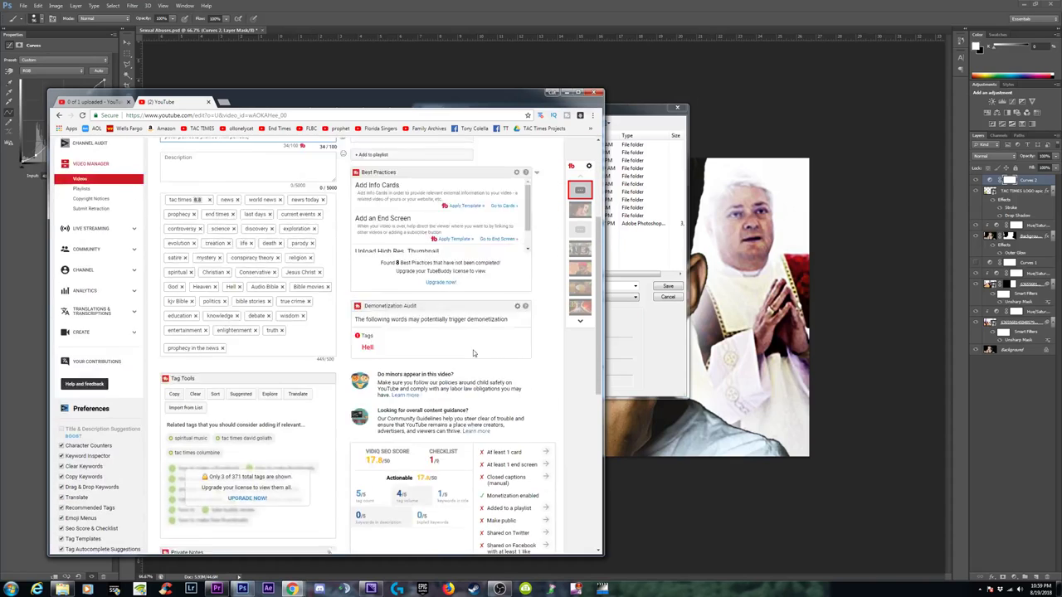
pyautogui.scroll(2, 474, 353)
pyautogui.click(528, 159)
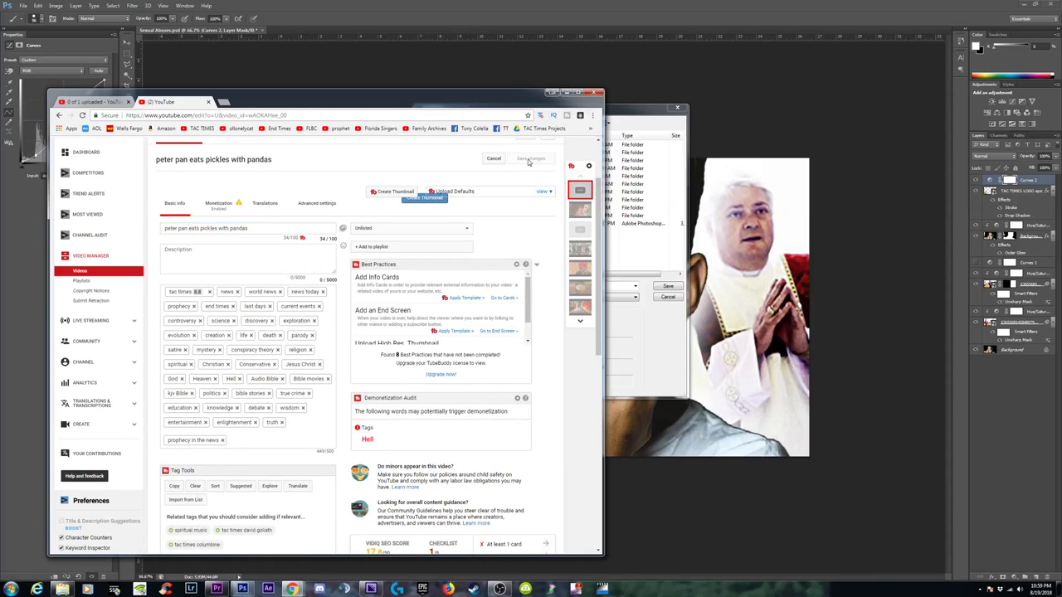
pyautogui.click(612, 133)
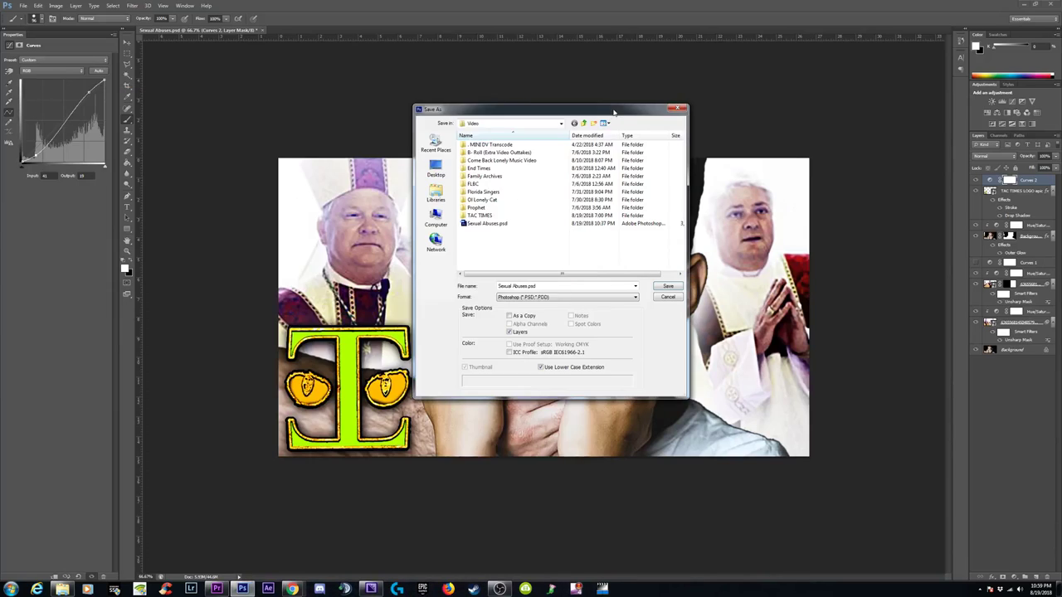
# Step: Save the thumbnail as 'Catholic Priest Sex Abuse Scandal 2018 - Over 1000 Victims.psd', accepting the format options
pyautogui.click(514, 286)
pyautogui.click(525, 286)
pyautogui.moveTo(529, 286); pyautogui.dragTo(481, 289)
pyautogui.hotkey('ctrl', 'v')
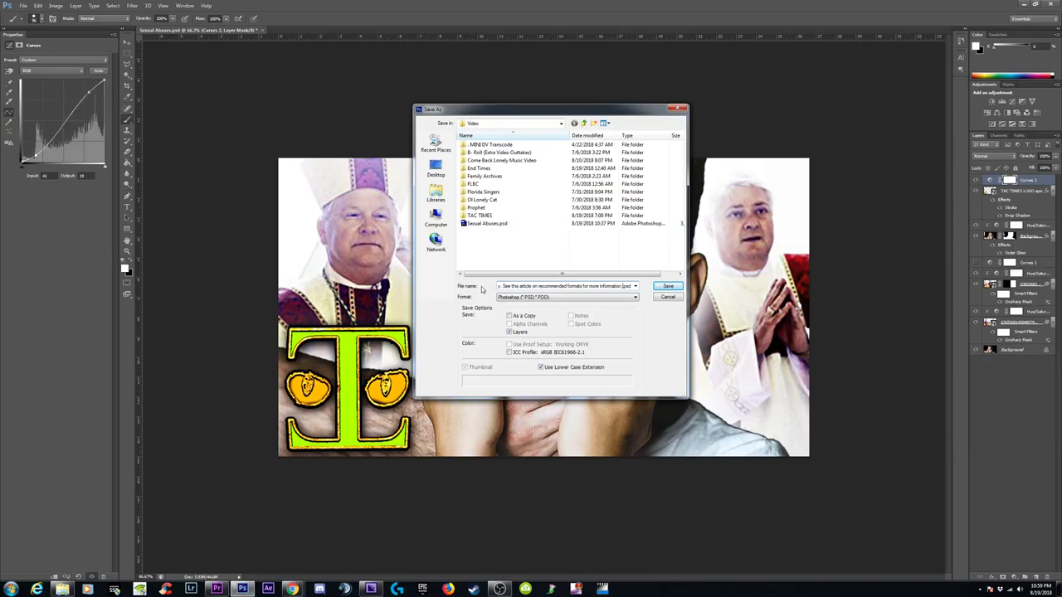
pyautogui.moveTo(624, 286); pyautogui.dragTo(441, 286)
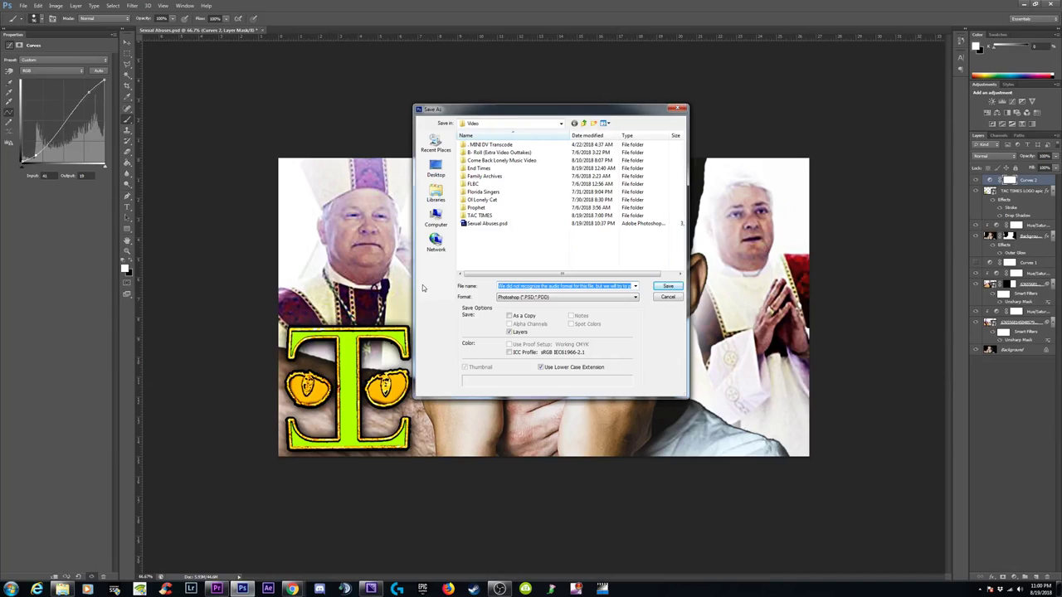
pyautogui.write('C')
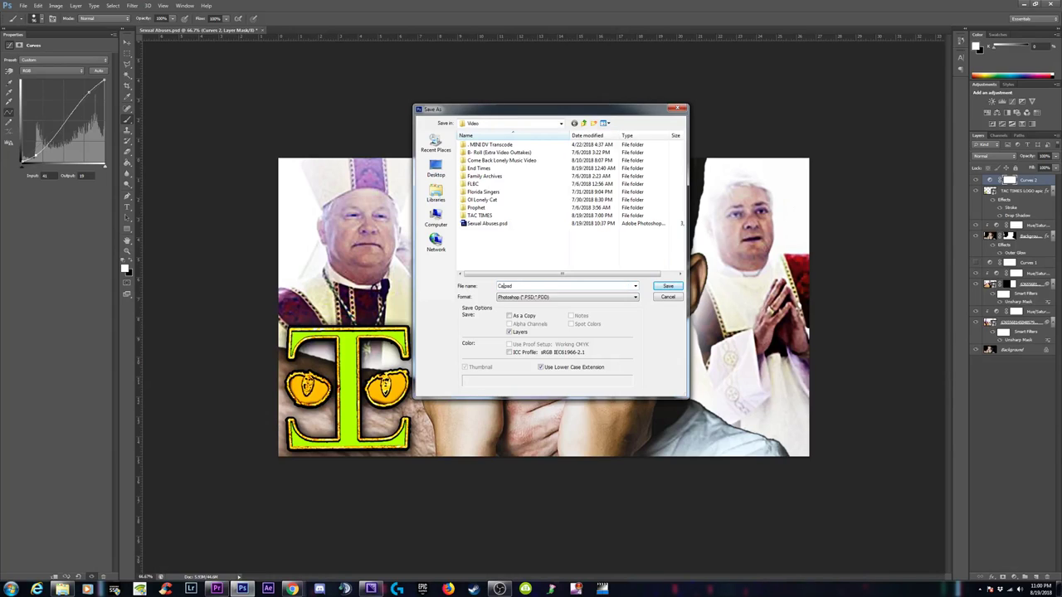
pyautogui.write('atholic Priest Sex Abus')
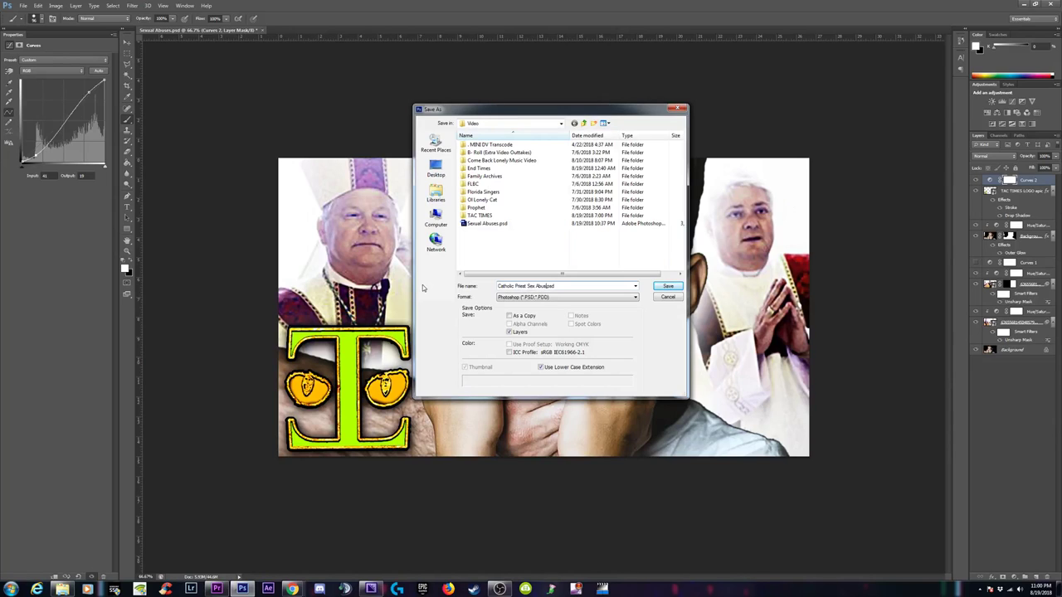
pyautogui.write('e Scandal 2018')
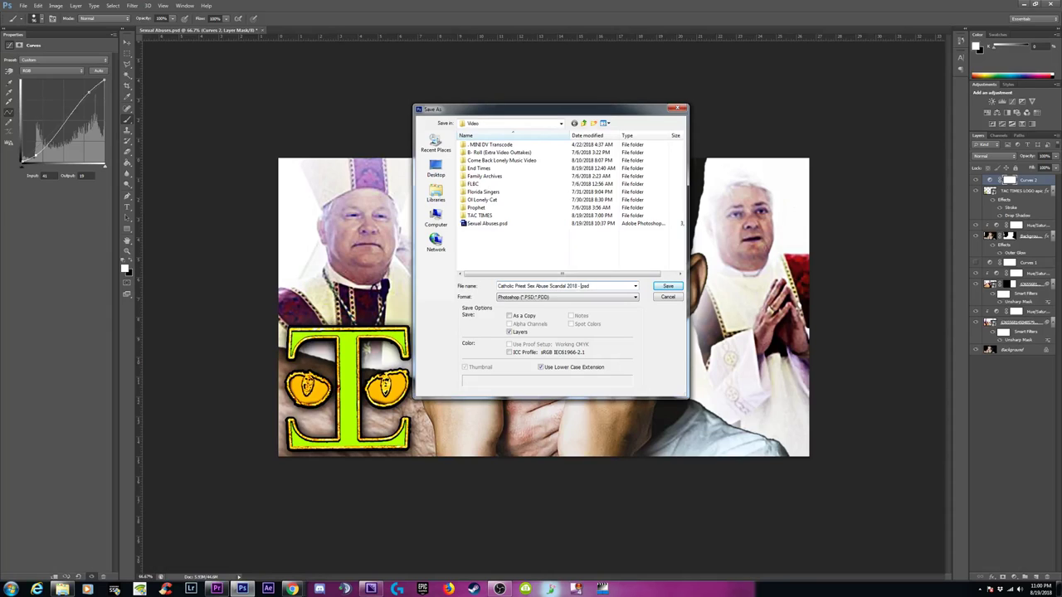
pyautogui.write('- Over 1000 Victims')
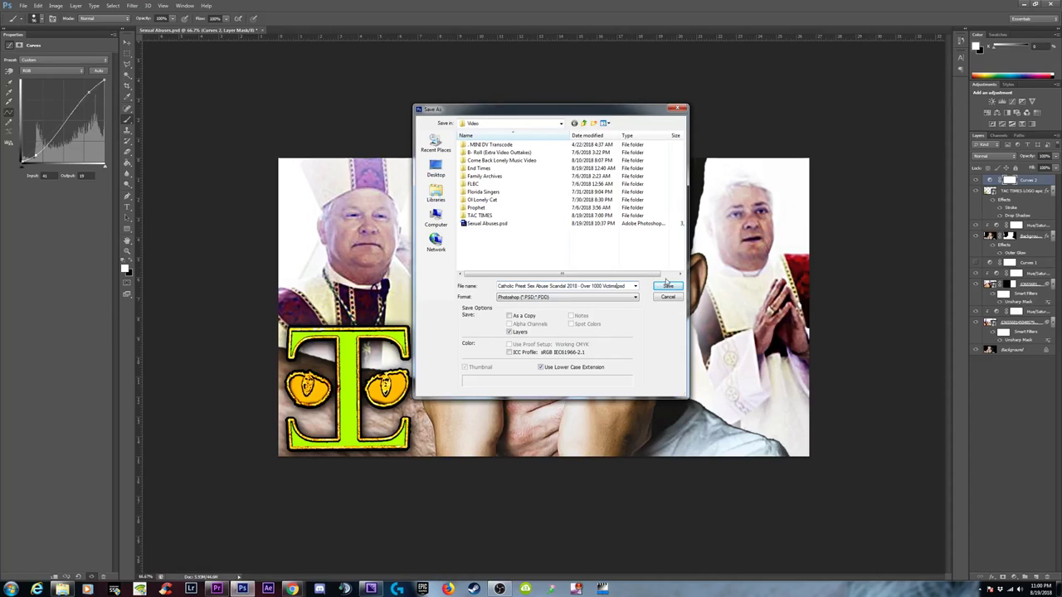
pyautogui.moveTo(618, 286); pyautogui.dragTo(496, 286)
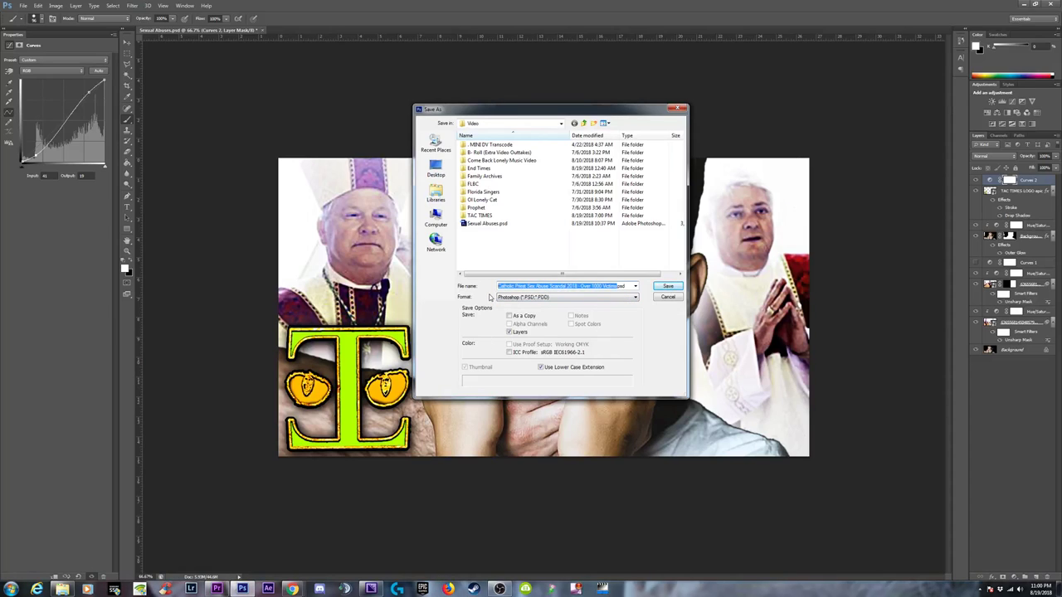
pyautogui.click(663, 287)
pyautogui.click(489, 135)
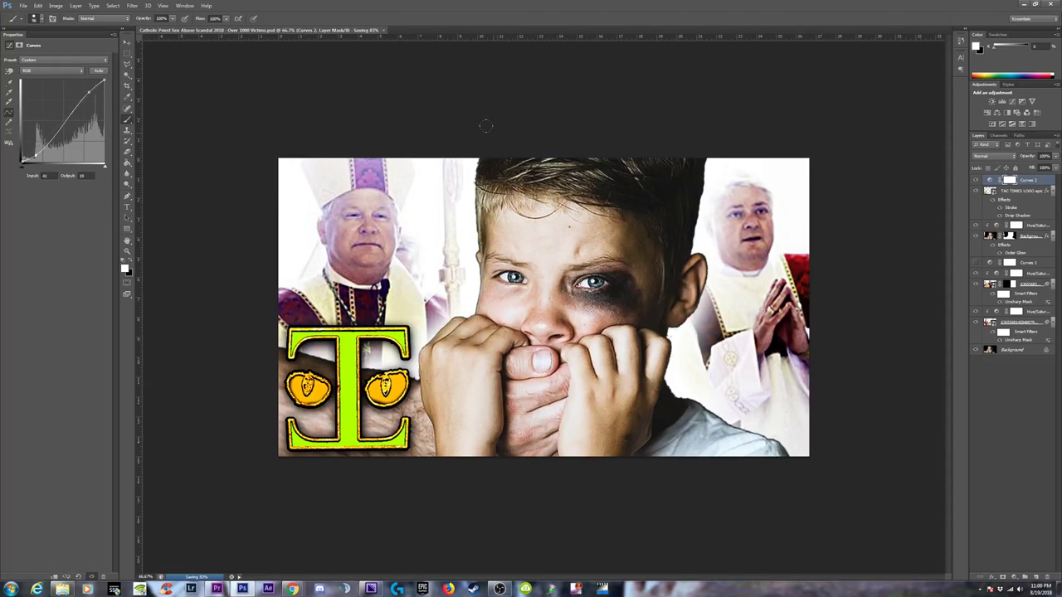
# Step: Save another copy of the thumbnail with JPEG chosen as the file format
pyautogui.click(1040, 6)
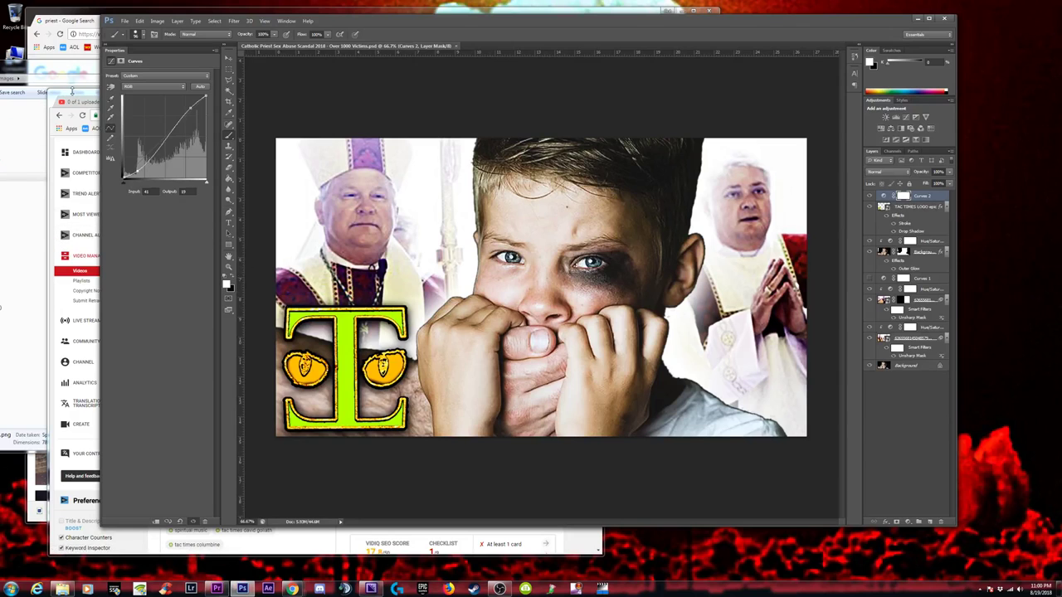
pyautogui.click(126, 21)
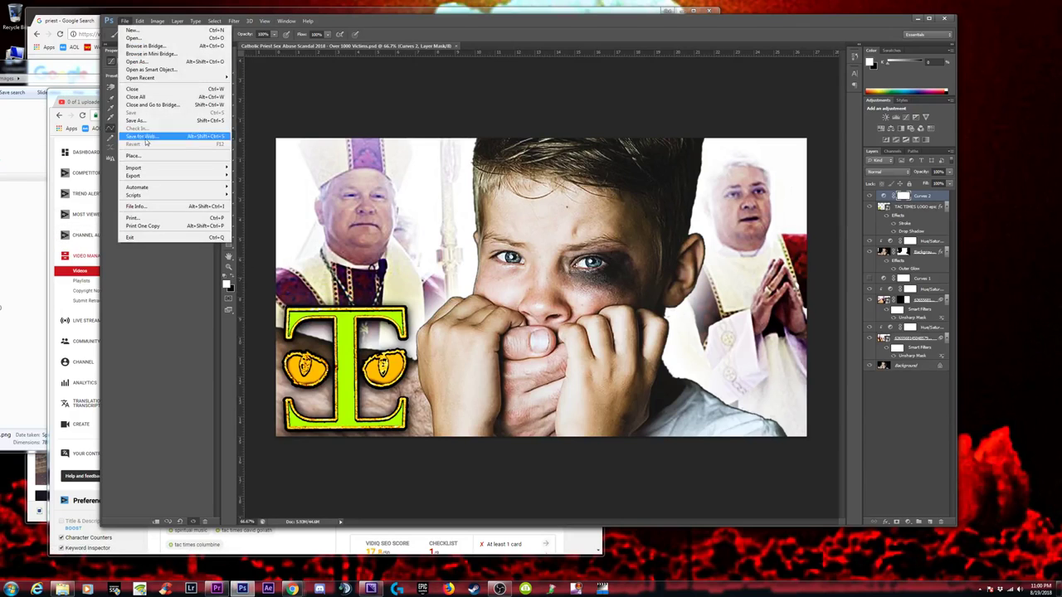
pyautogui.click(146, 123)
pyautogui.click(587, 296)
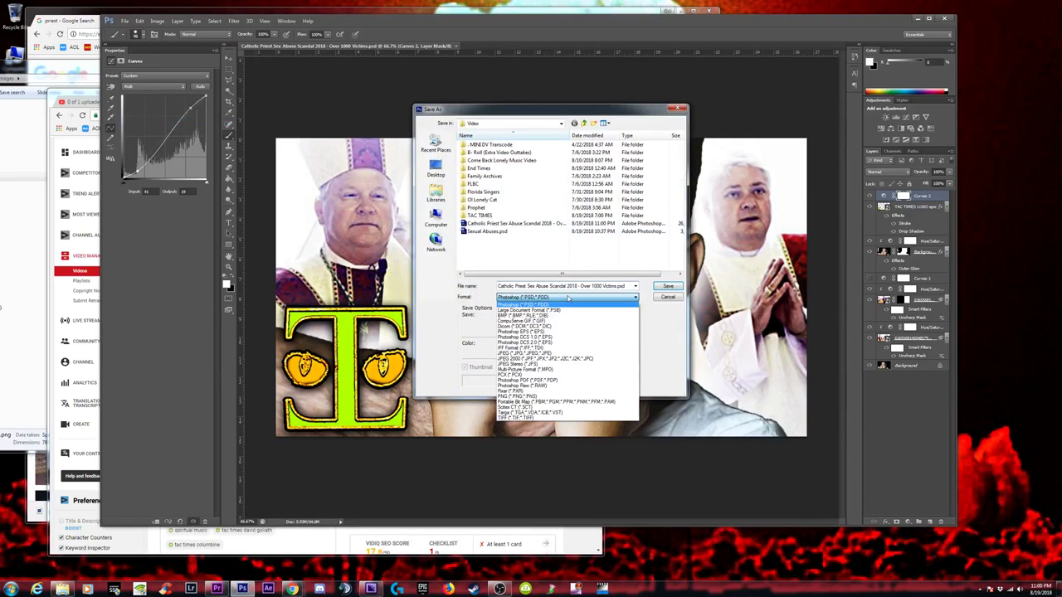
pyautogui.click(531, 354)
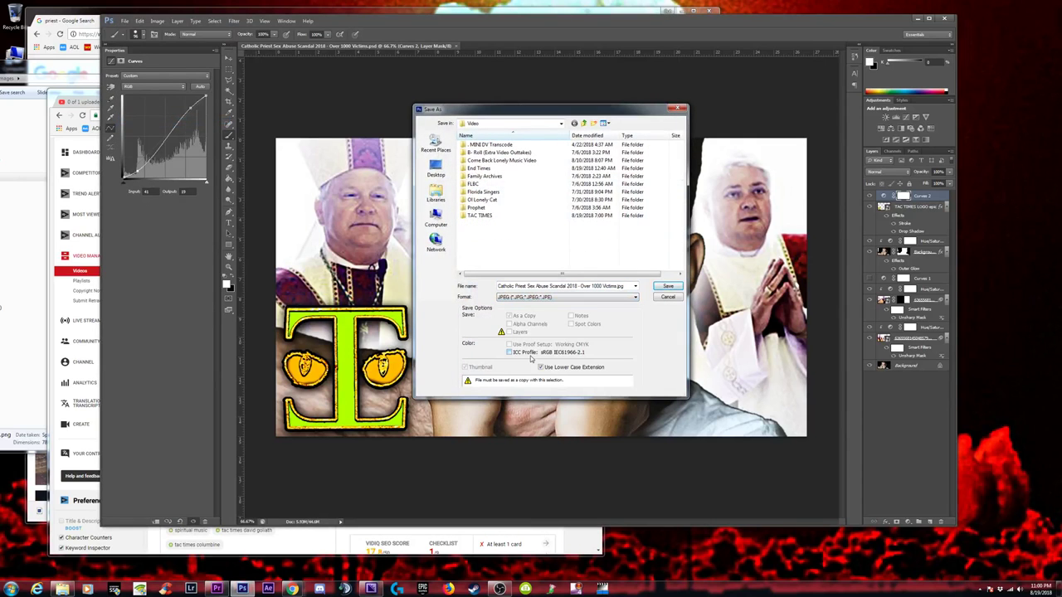
pyautogui.click(667, 288)
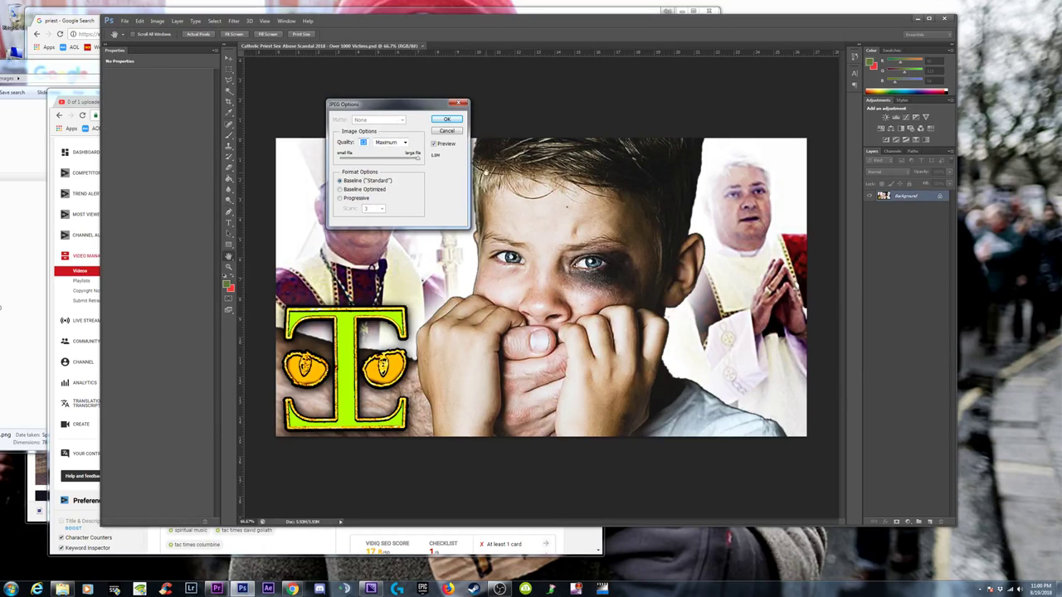
# Step: Adjust the JPEG Options quality setting and confirm to finish saving the copy
pyautogui.moveTo(409, 159); pyautogui.dragTo(448, 159)
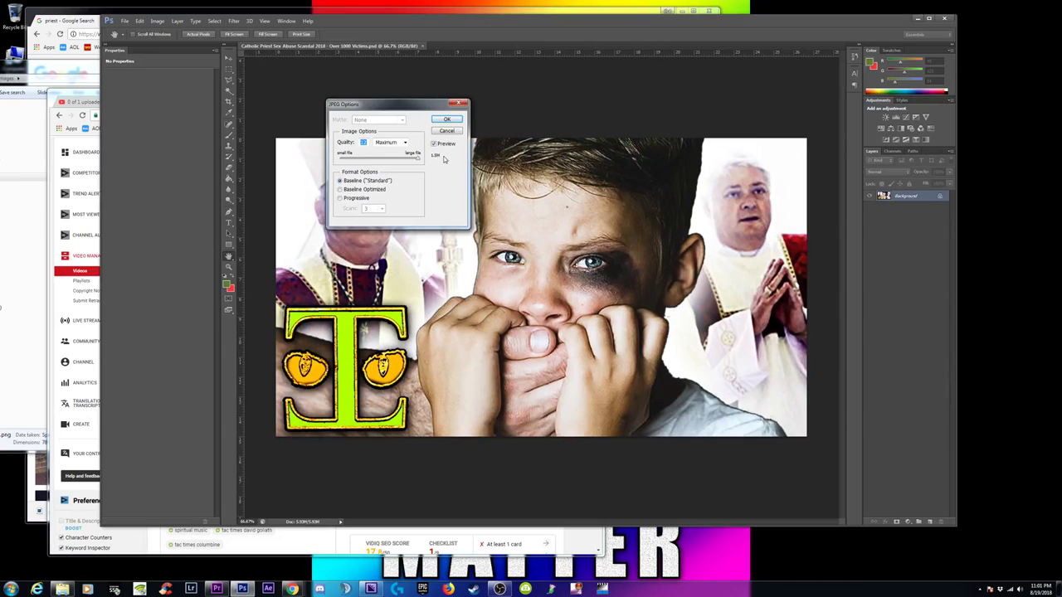
pyautogui.click(416, 161)
pyautogui.moveTo(415, 162); pyautogui.dragTo(417, 162)
pyautogui.click(446, 119)
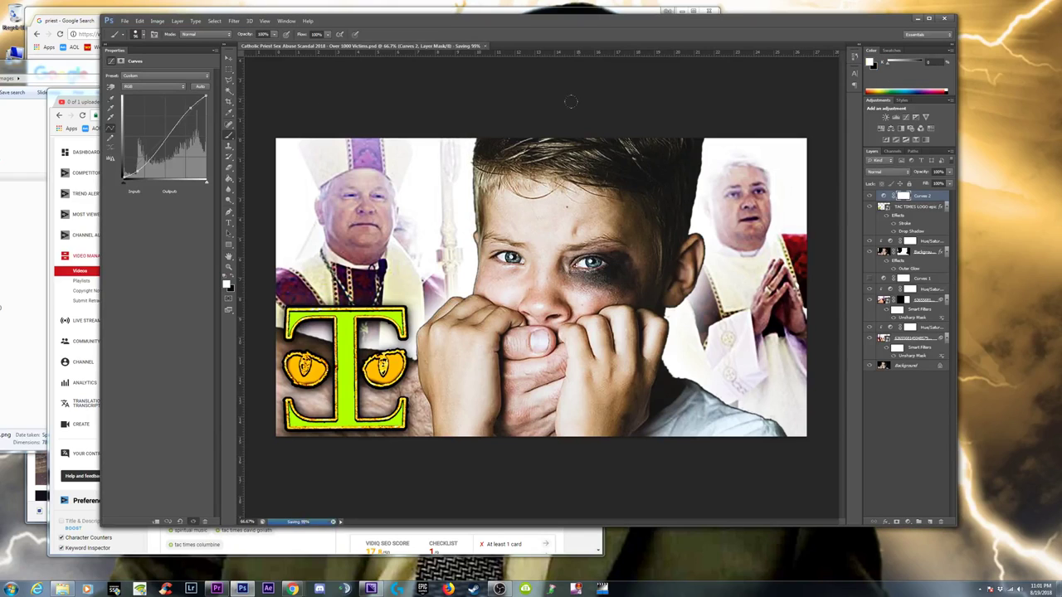
# Step: Review the YouTube Studio video's title and tags, then minimize Chrome to show the file browser
pyautogui.click(917, 20)
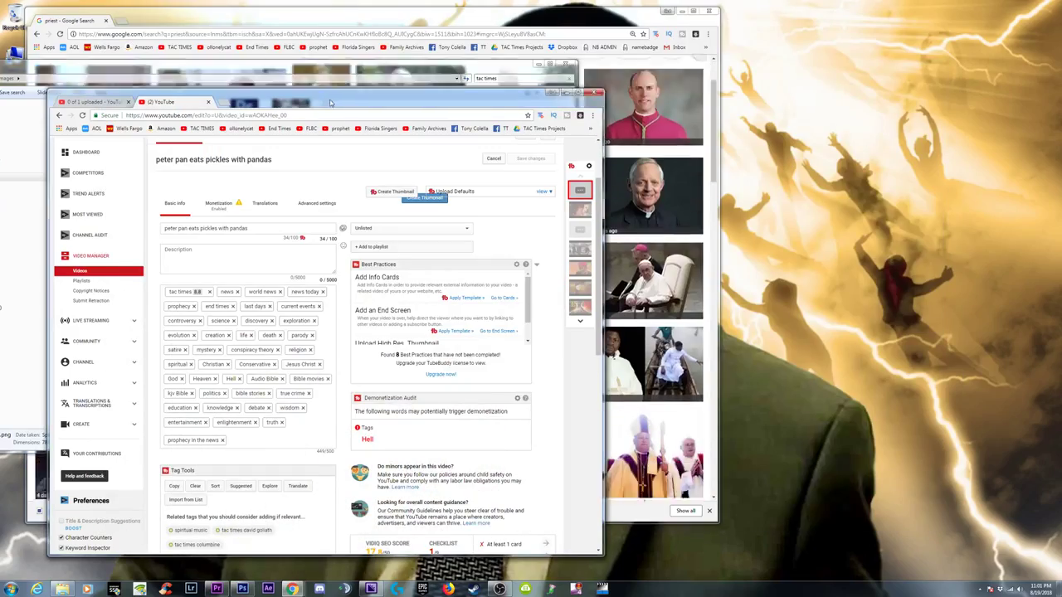
pyautogui.moveTo(263, 107); pyautogui.dragTo(422, 93)
pyautogui.scroll(-10, 410, 298)
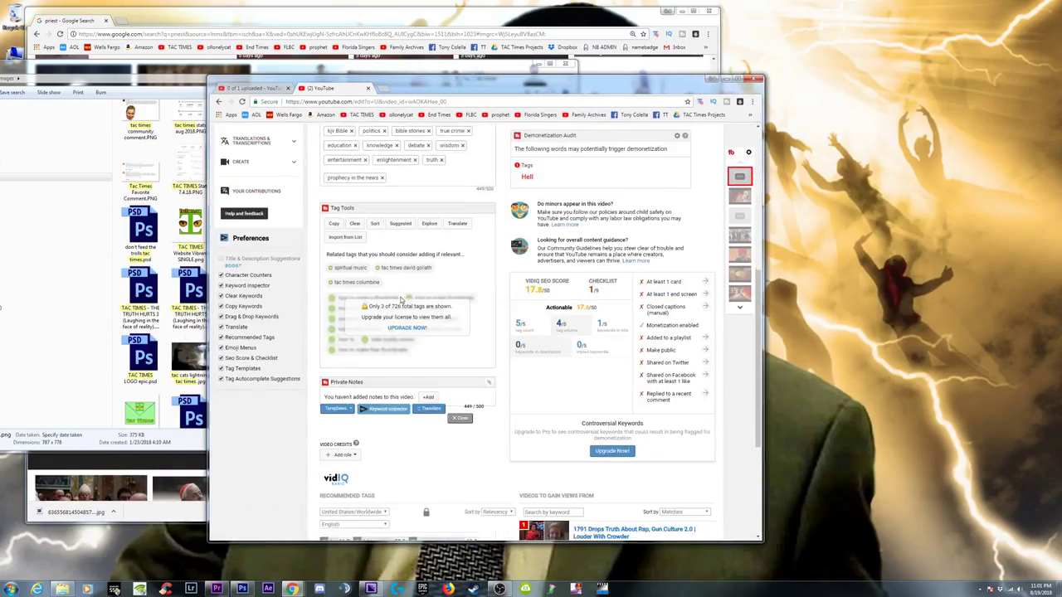
pyautogui.scroll(10, 398, 295)
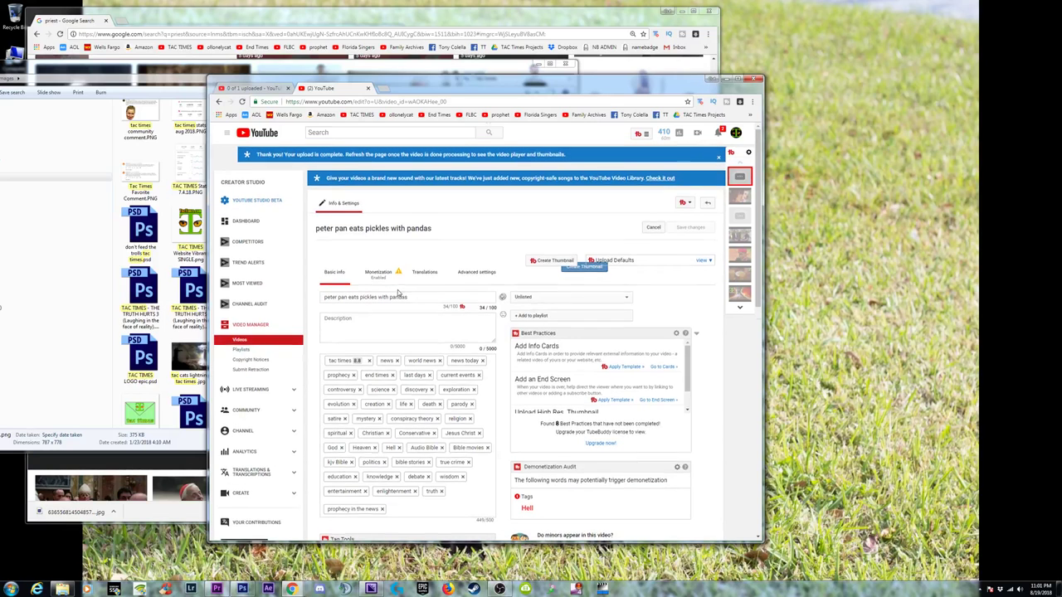
pyautogui.scroll(-10, 398, 294)
pyautogui.scroll(10, 393, 289)
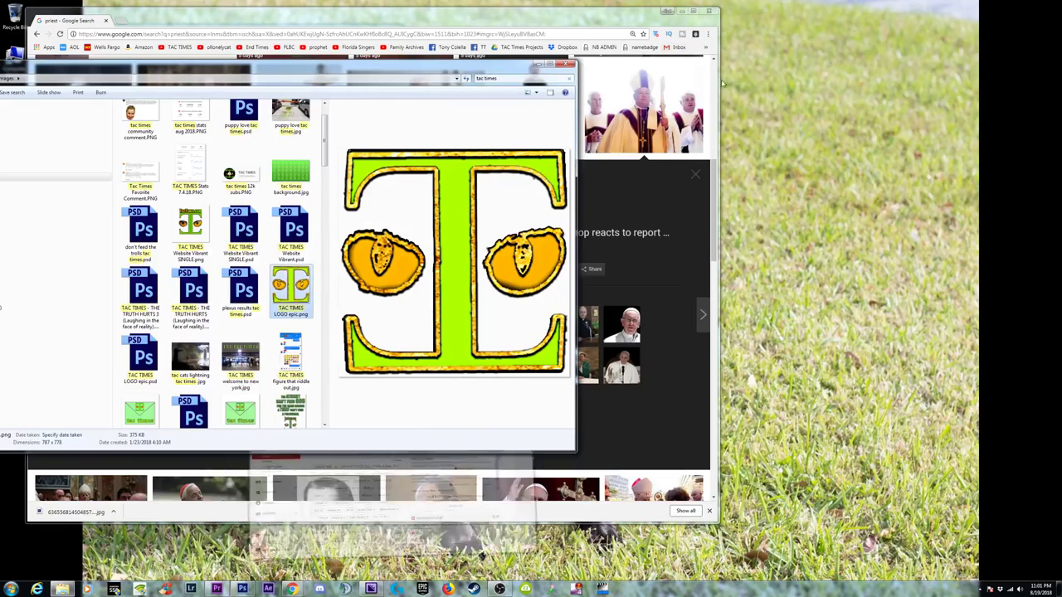
pyautogui.click(715, 79)
pyautogui.moveTo(296, 74); pyautogui.dragTo(593, 167)
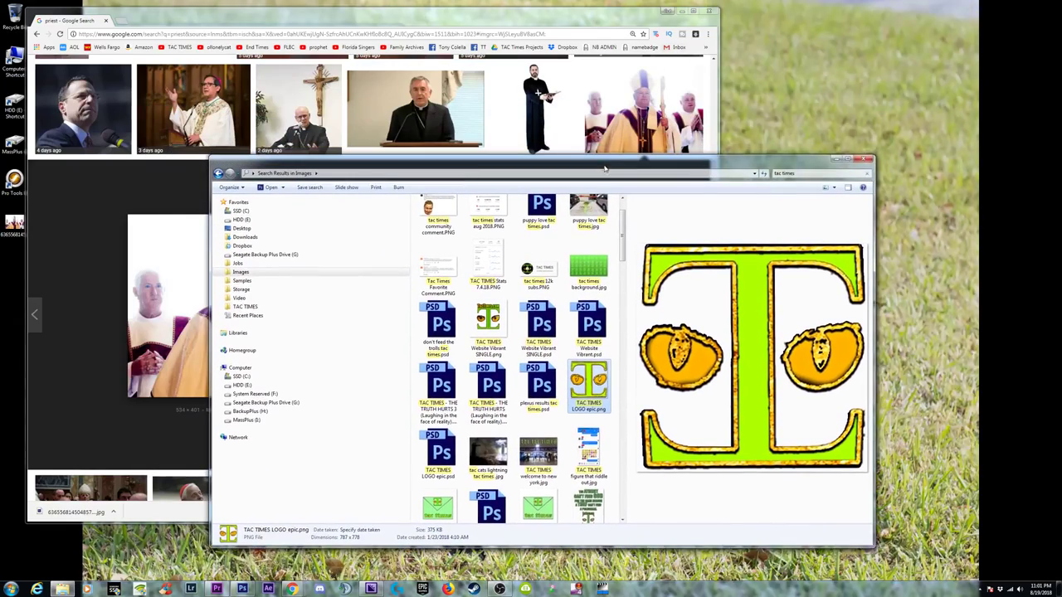
# Step: Preview the finished thumbnail JPEG from the Video folder in the photo viewer
pyautogui.click(287, 298)
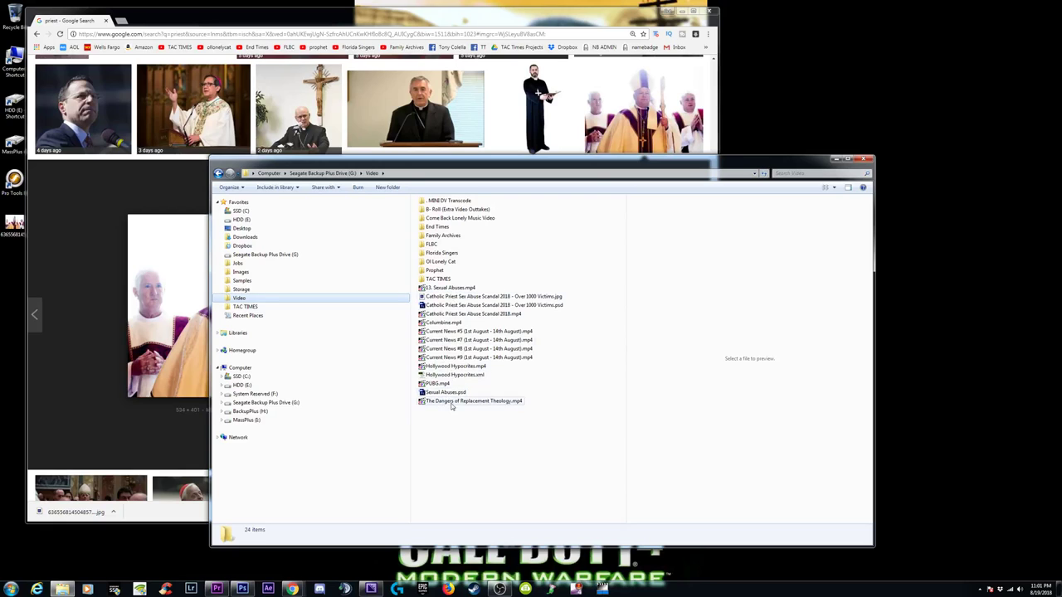
pyautogui.click(452, 297)
pyautogui.rightClick(452, 297)
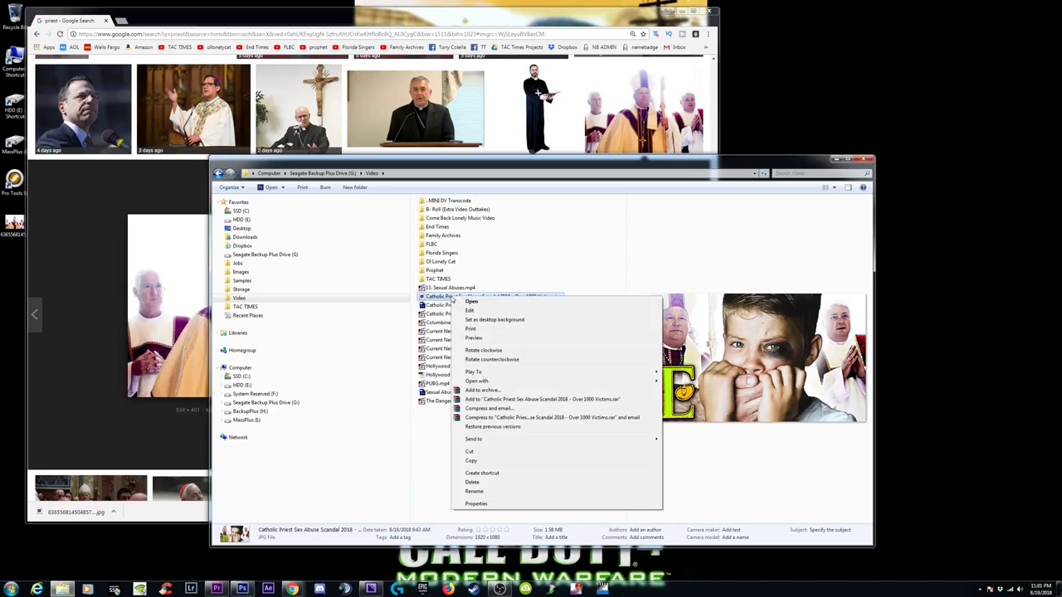
pyautogui.click(479, 340)
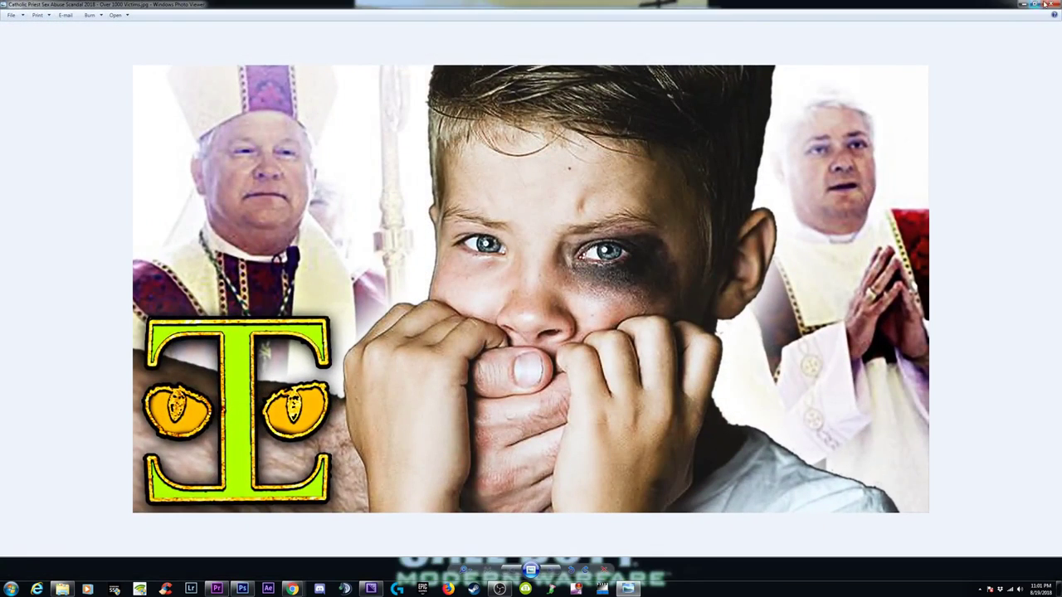
# Step: Move the photo viewer aside and open Sexual Abuses.psd in Photoshop
pyautogui.click(1038, 9)
pyautogui.moveTo(511, 27); pyautogui.dragTo(351, 36)
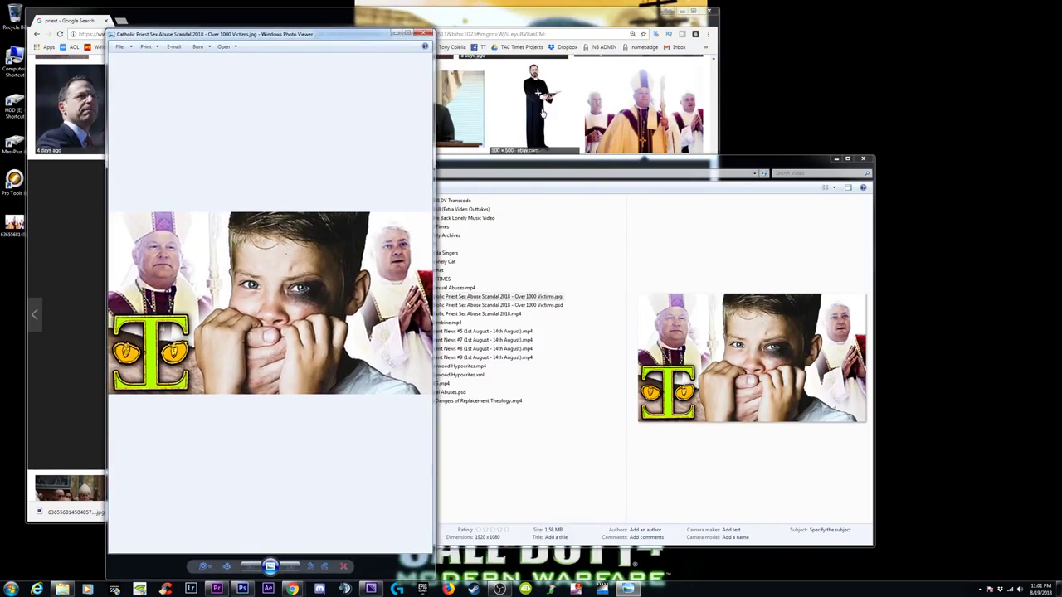
pyautogui.moveTo(564, 160); pyautogui.dragTo(606, 151)
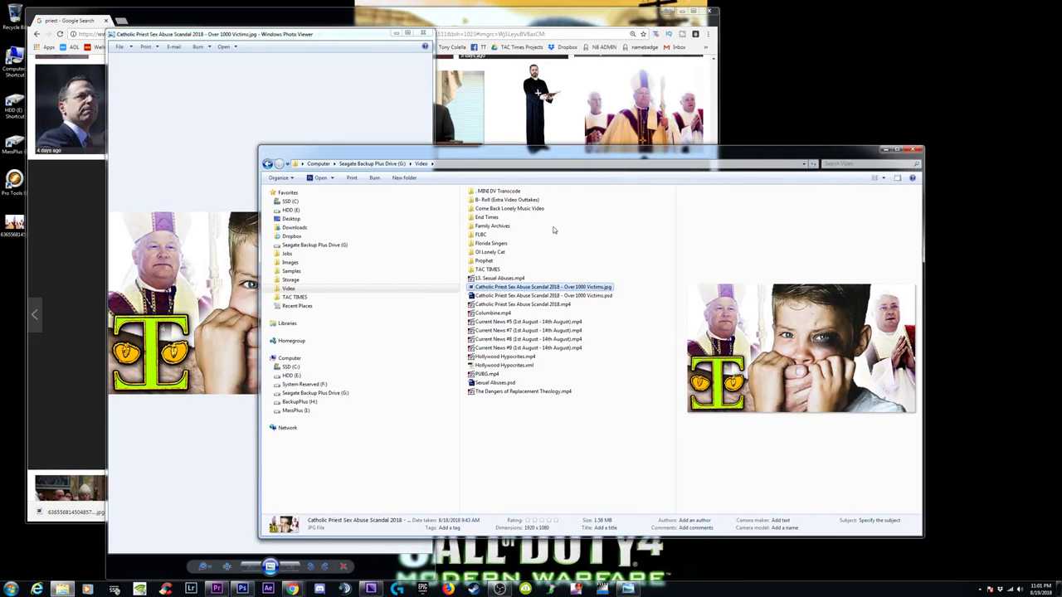
pyautogui.doubleClick(490, 383)
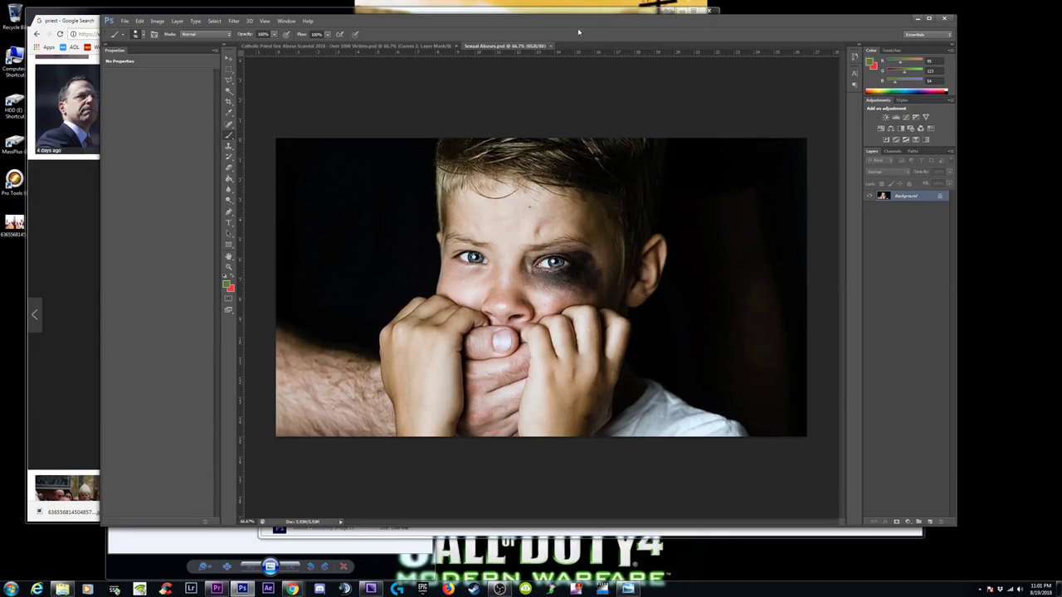
# Step: Shift the Photoshop window right and minimize the Google Images browser window
pyautogui.moveTo(226, 55); pyautogui.dragTo(288, 48)
pyautogui.moveTo(390, 26); pyautogui.dragTo(542, 20)
pyautogui.click(247, 19)
pyautogui.moveTo(247, 20); pyautogui.dragTo(231, 18)
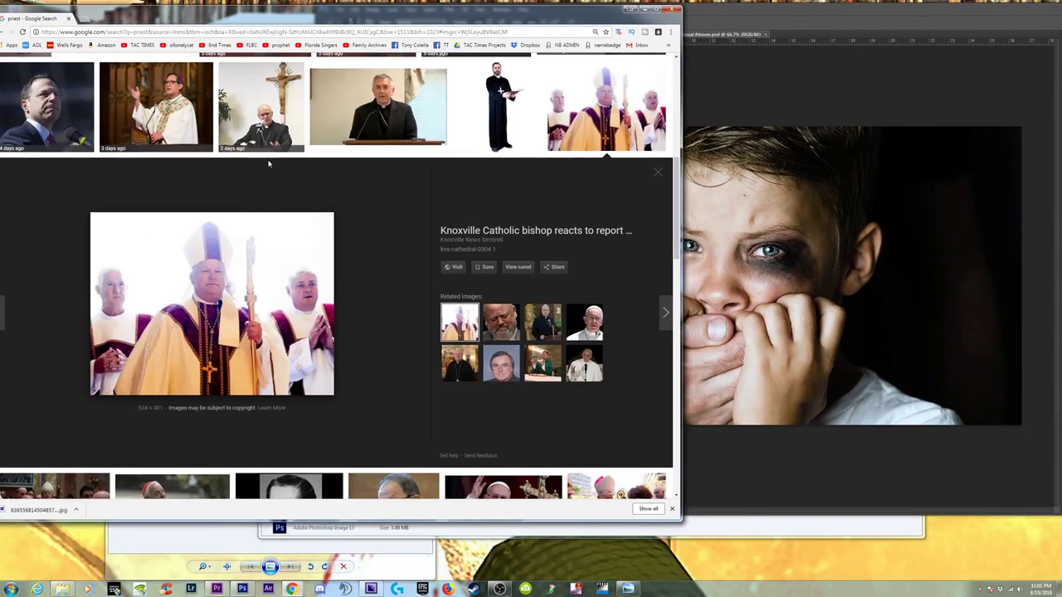
pyautogui.click(637, 10)
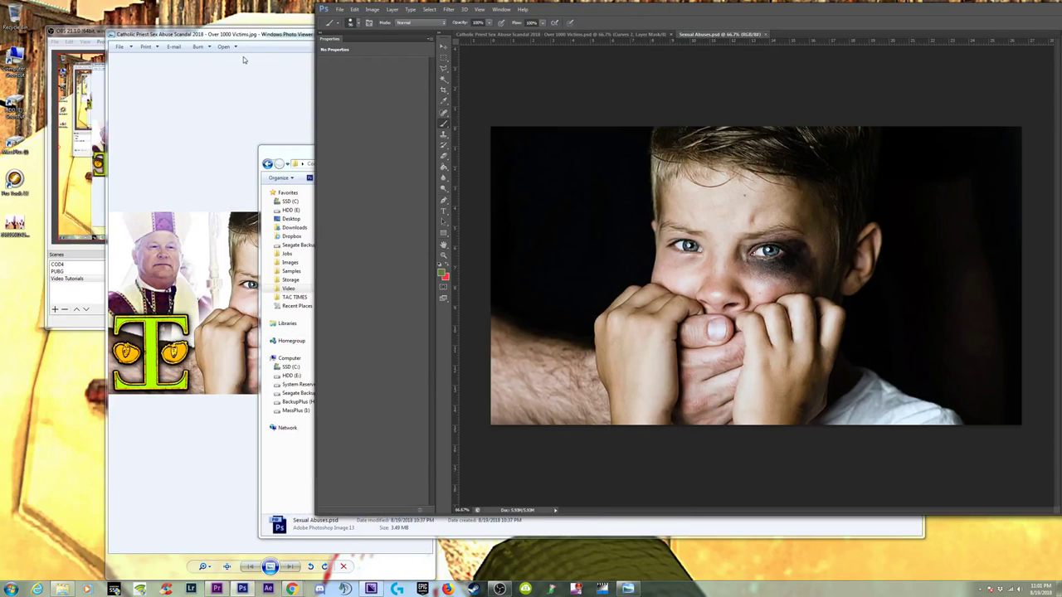
# Step: Place the widened thumbnail viewer beside Photoshop to compare, then bring Photoshop forward
pyautogui.moveTo(263, 37); pyautogui.dragTo(207, 10)
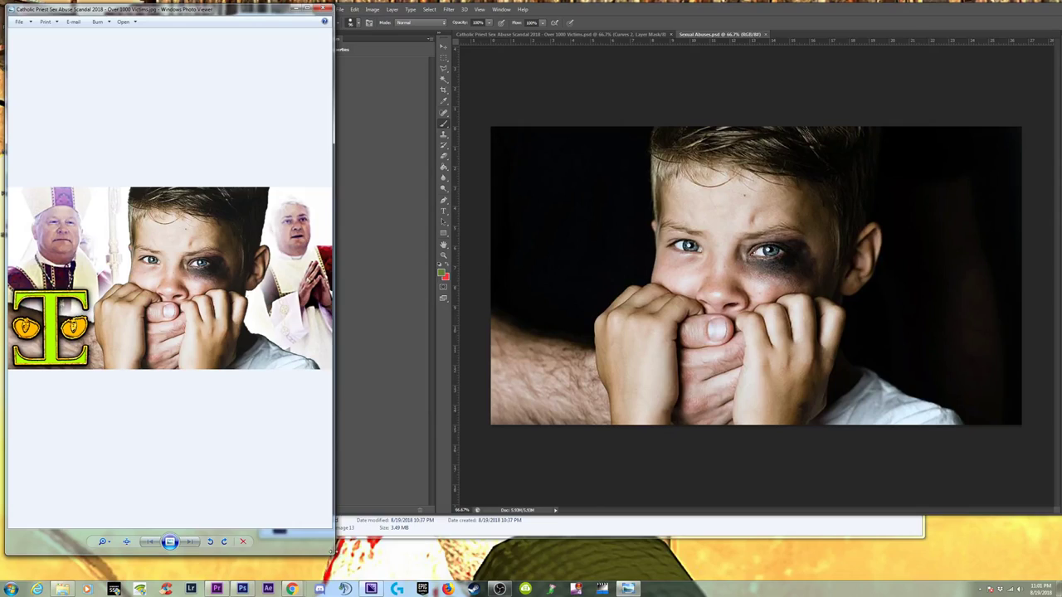
pyautogui.moveTo(334, 550); pyautogui.dragTo(588, 550)
pyautogui.moveTo(275, 14); pyautogui.dragTo(817, 65)
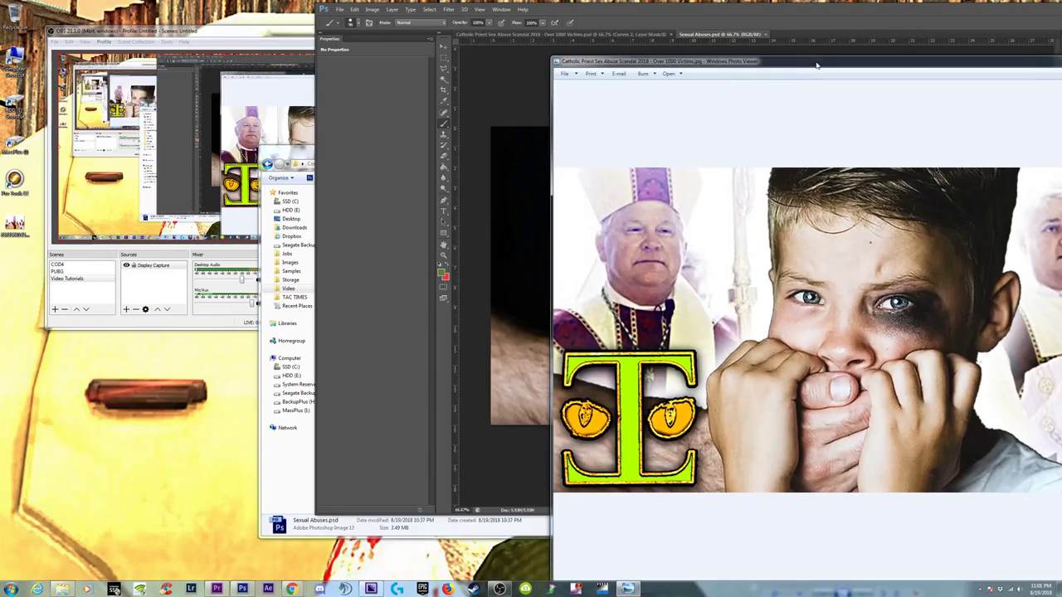
pyautogui.moveTo(794, 10); pyautogui.dragTo(315, 25)
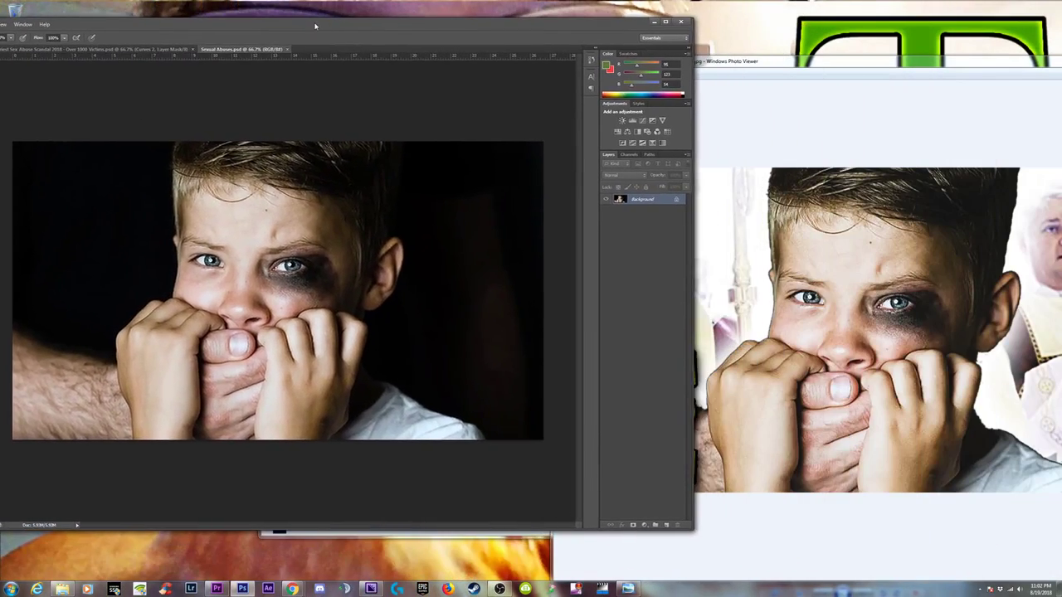
pyautogui.moveTo(886, 63); pyautogui.dragTo(797, 31)
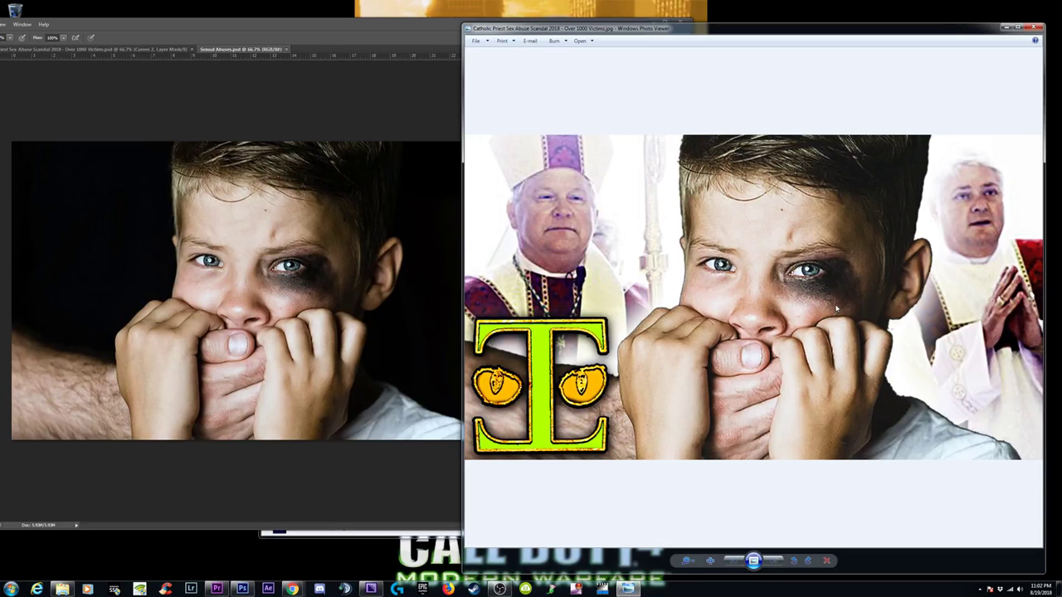
pyautogui.click(243, 589)
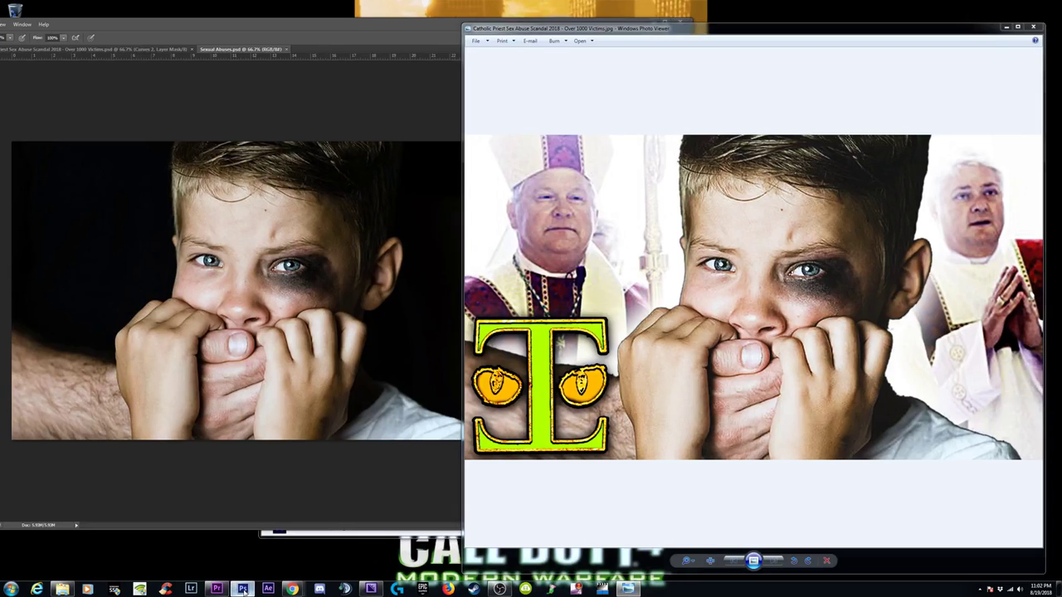
pyautogui.moveTo(171, 24); pyautogui.dragTo(525, 36)
# Step: Maximize Photoshop, switch to the Catholic Priest thumbnail, toggle Curves 1 repeatedly, and zoom out
pyautogui.click(1020, 38)
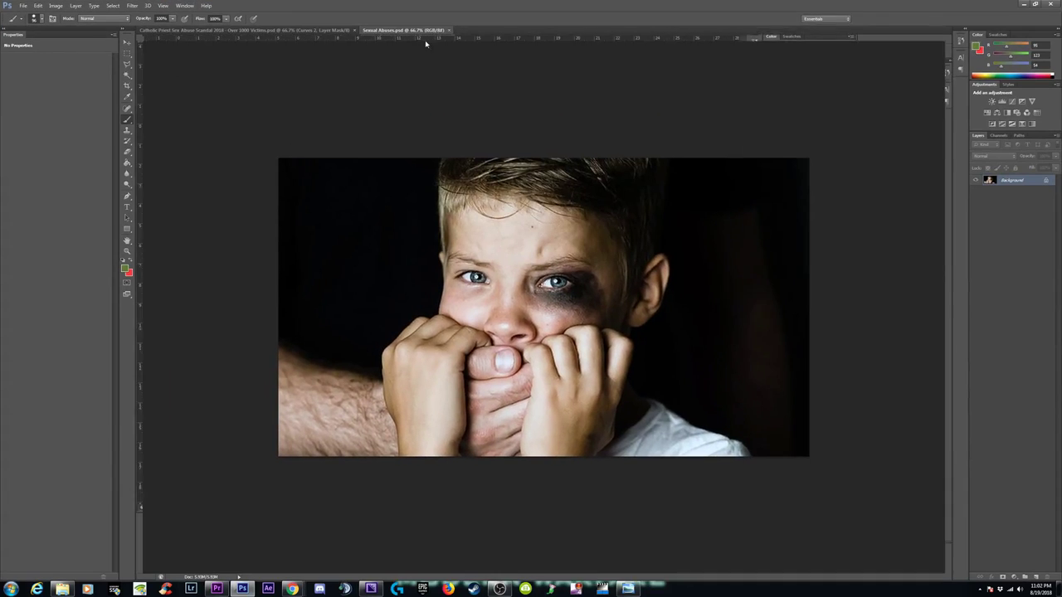
pyautogui.click(249, 30)
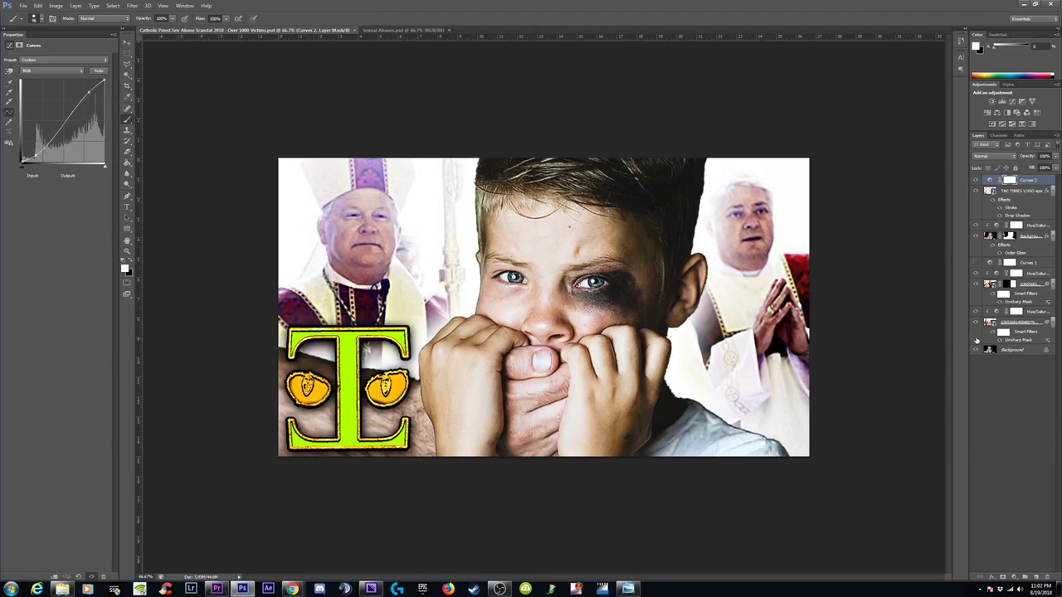
pyautogui.click(977, 263)
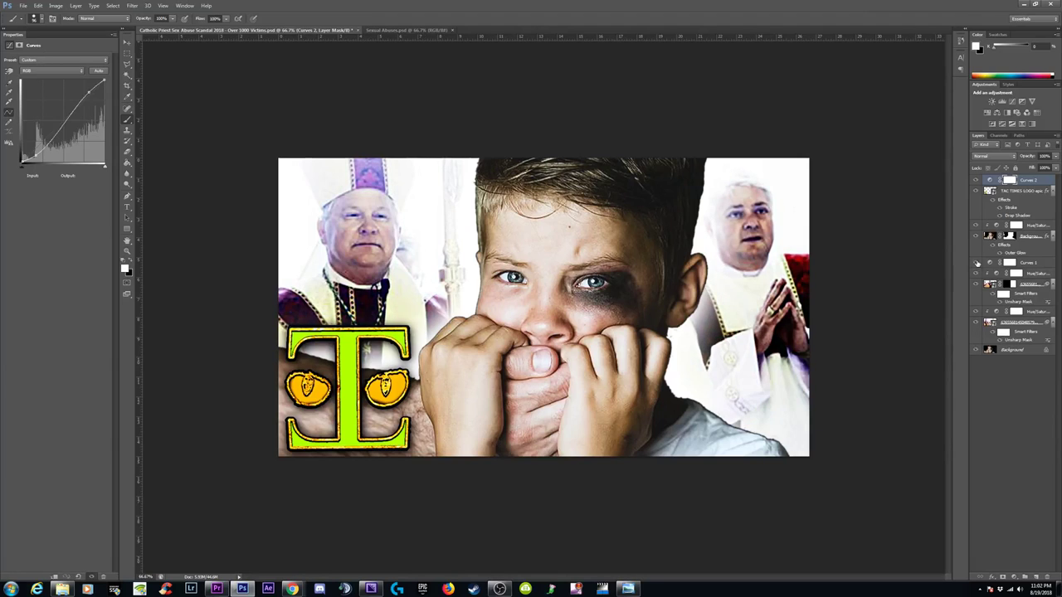
pyautogui.click(977, 263)
pyautogui.click(977, 263)
pyautogui.click(977, 263)
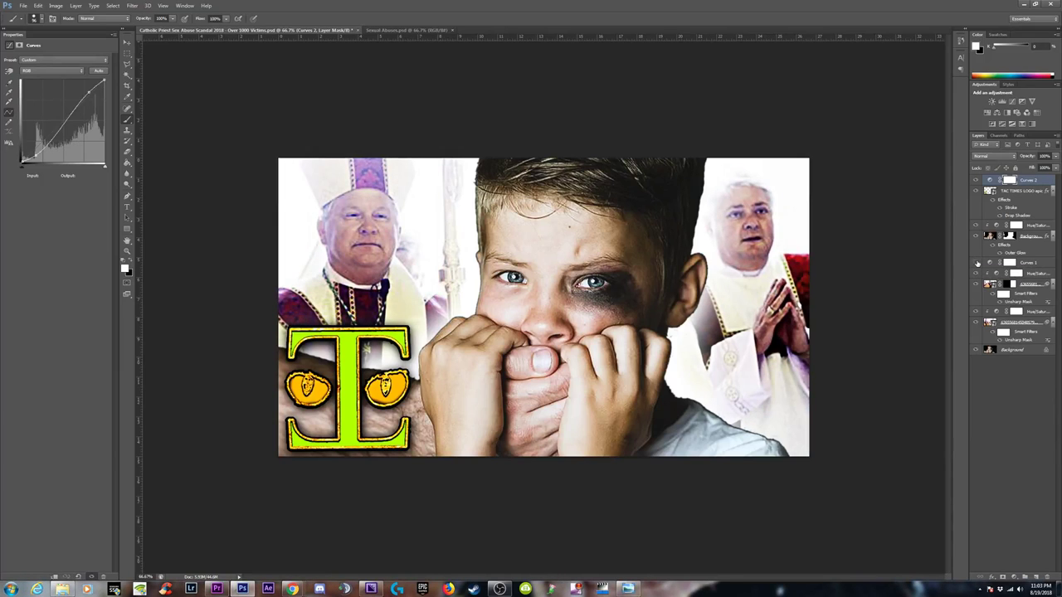
pyautogui.click(977, 262)
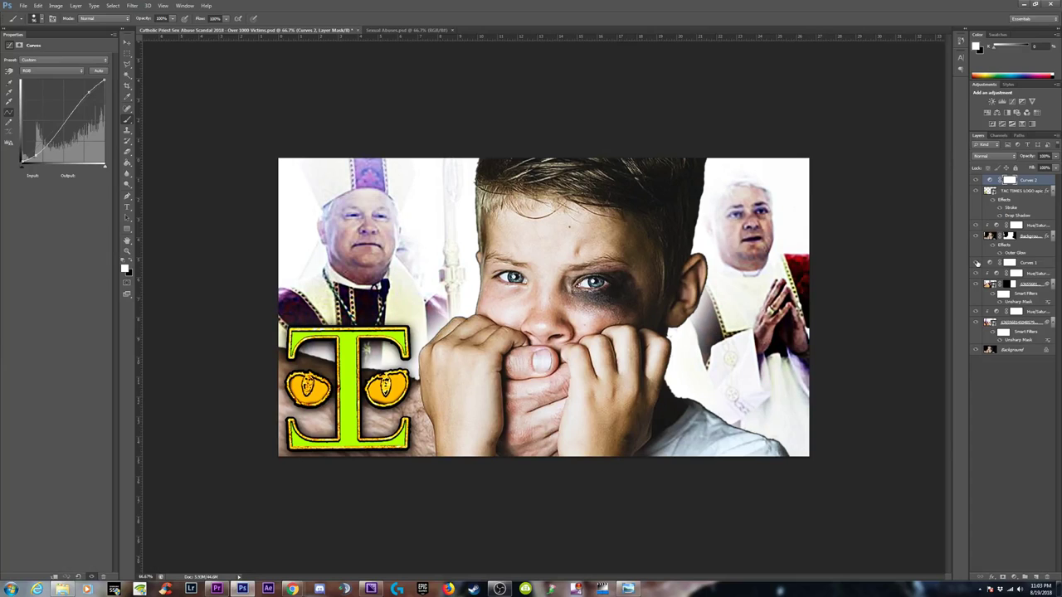
pyautogui.click(977, 263)
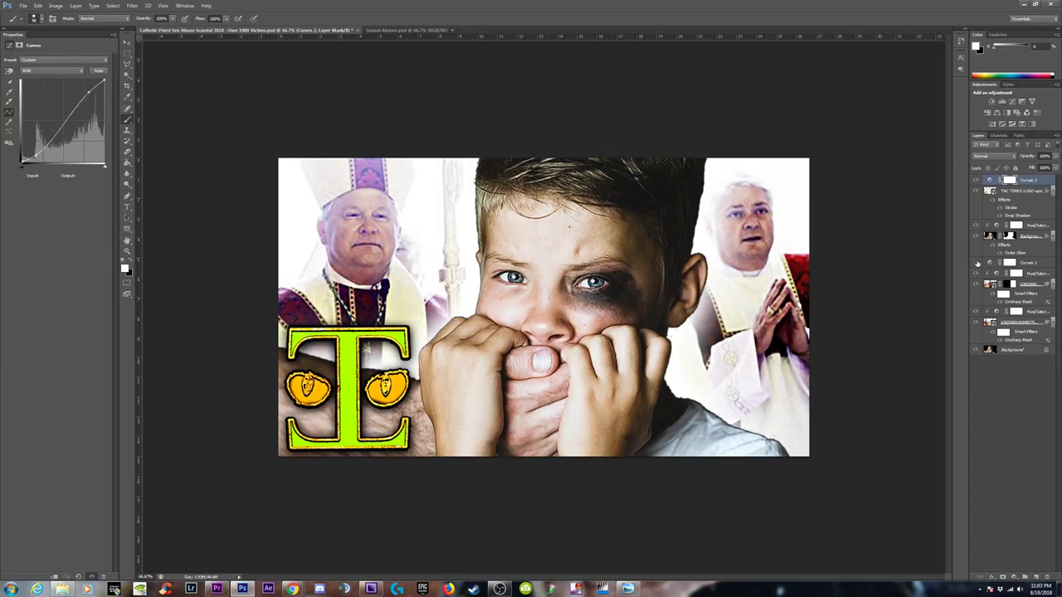
pyautogui.click(977, 263)
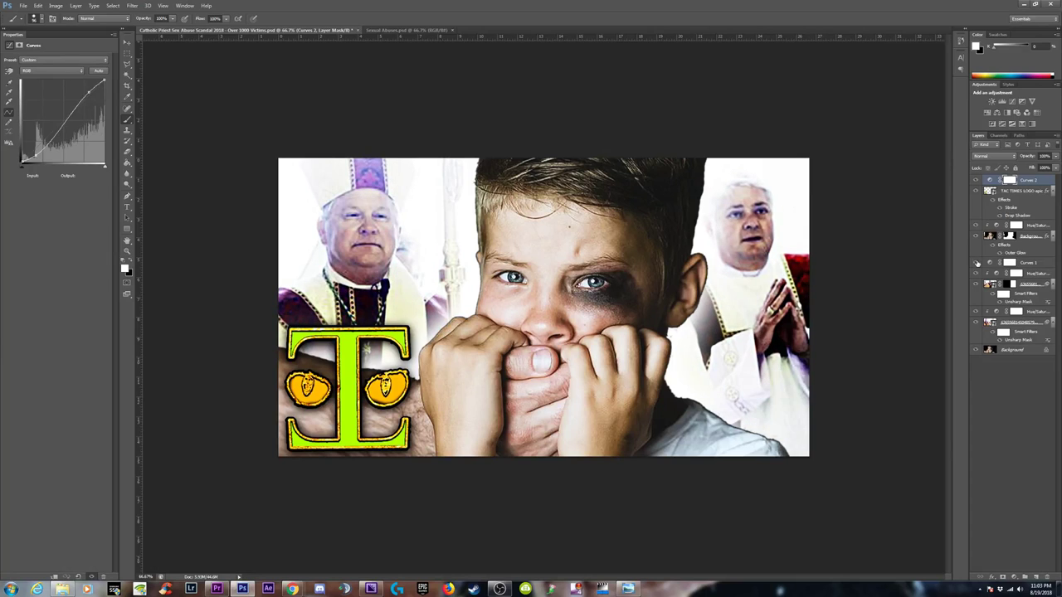
pyautogui.hotkey('ctrl', '-')
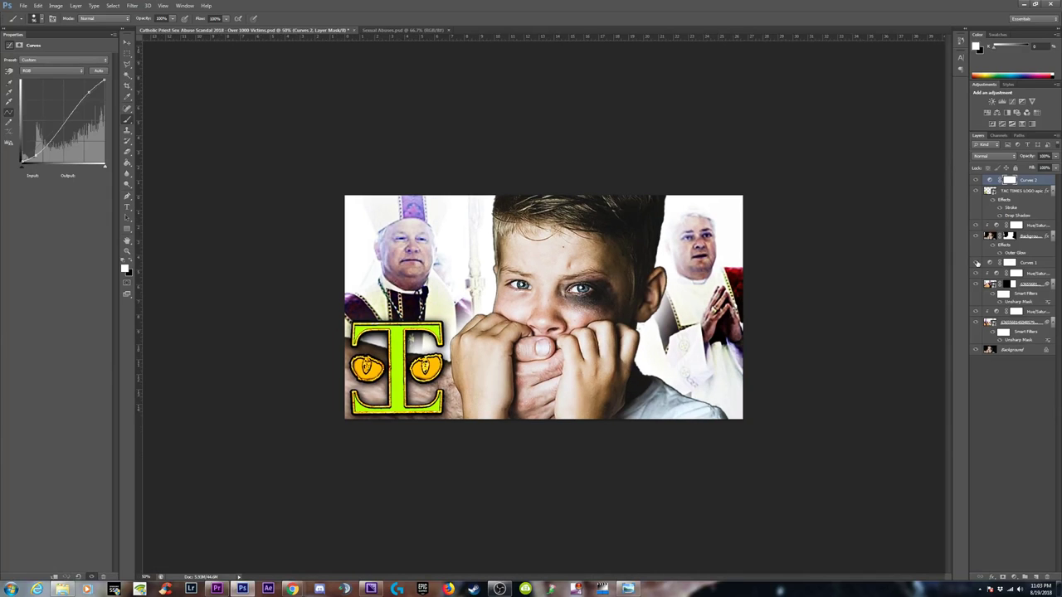
# Step: Save a Maximum-quality JPEG copy with 'v2' added to the name, then undo the flatten
pyautogui.click(23, 6)
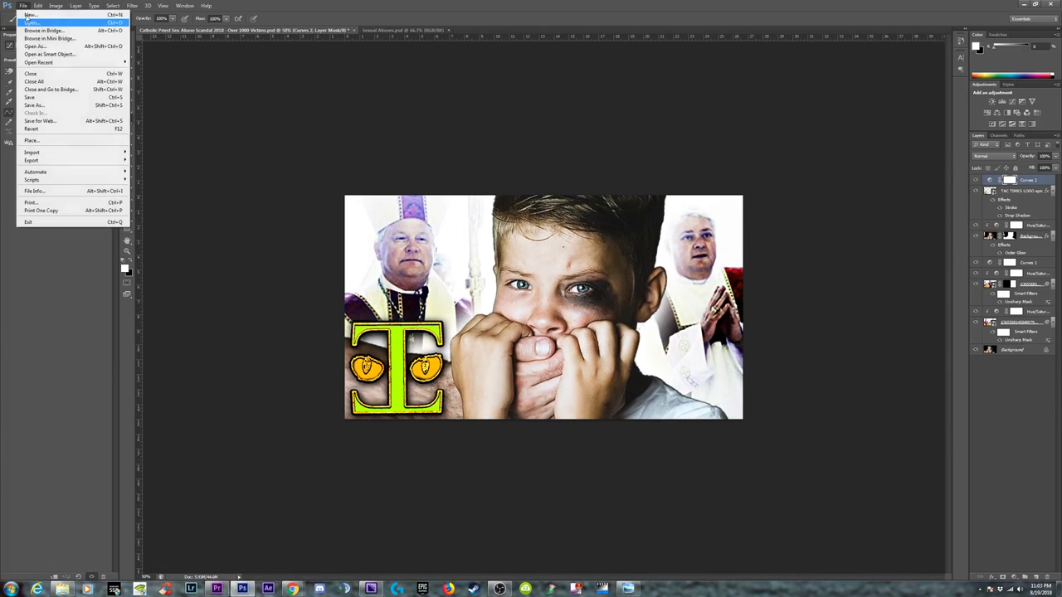
pyautogui.click(34, 105)
pyautogui.click(581, 296)
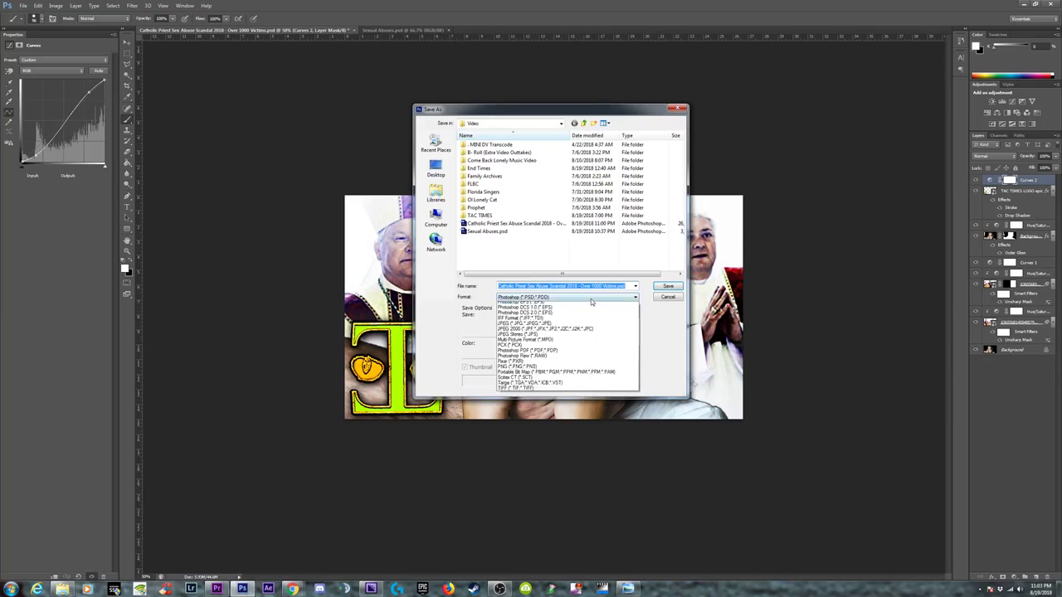
pyautogui.click(557, 351)
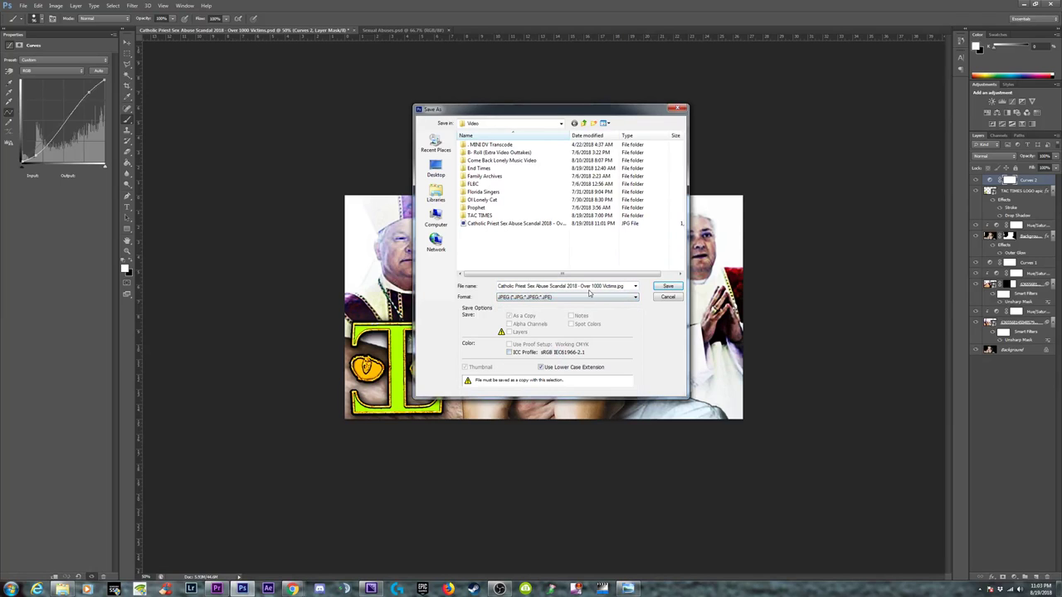
pyautogui.click(618, 286)
pyautogui.click(618, 286)
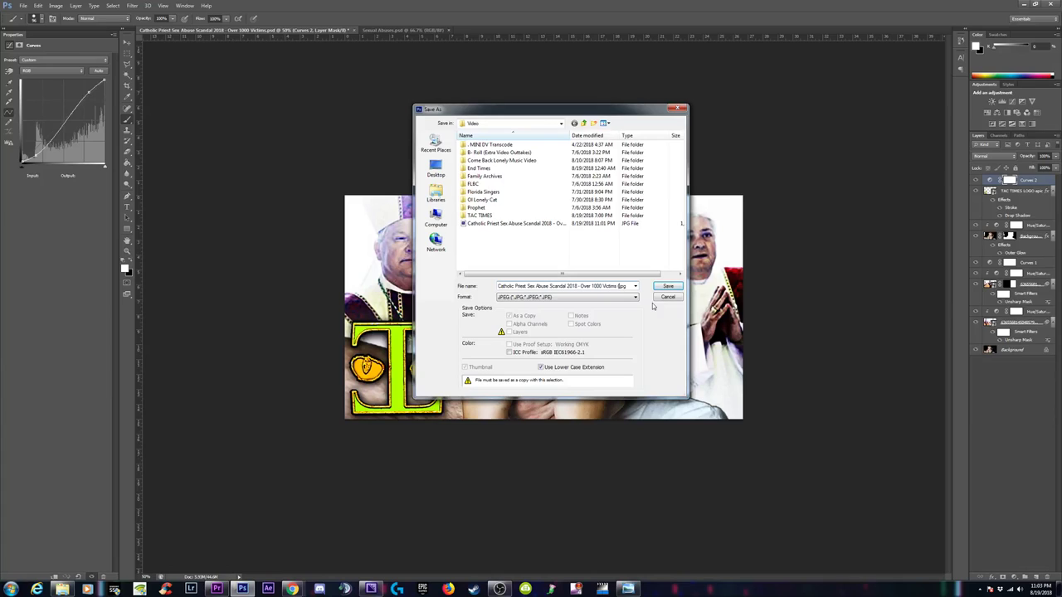
pyautogui.write('v2')
pyautogui.press('Return')
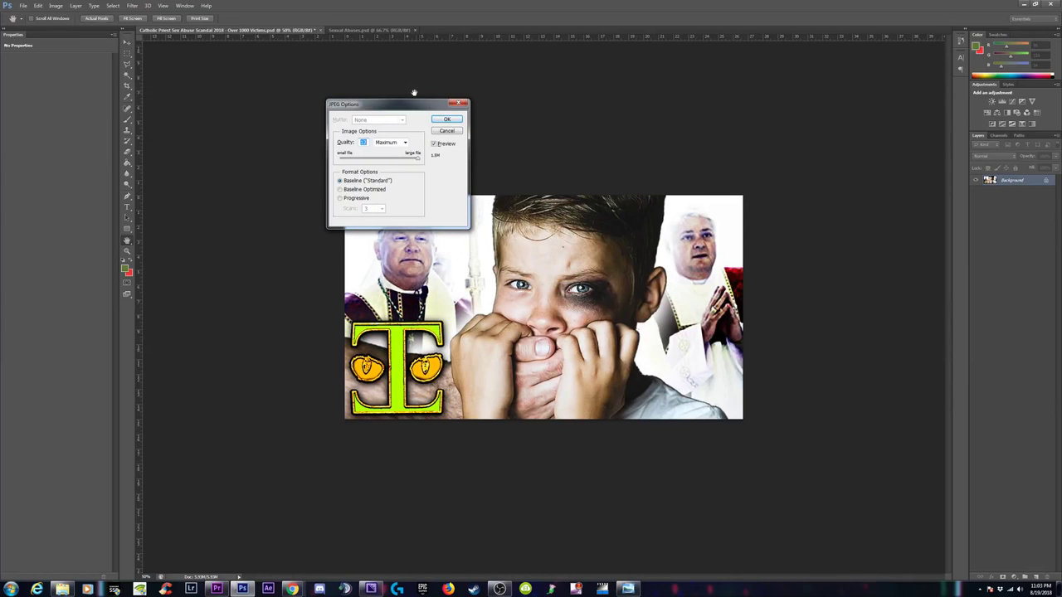
pyautogui.click(448, 120)
pyautogui.hotkey('ctrl', 'z')
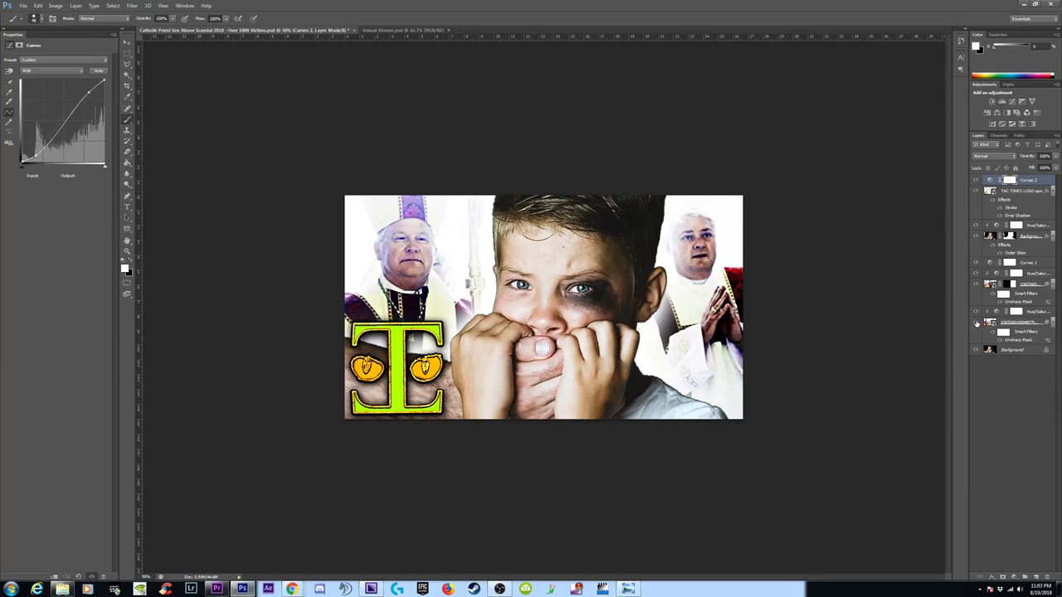
pyautogui.click(976, 316)
pyautogui.click(976, 315)
pyautogui.click(976, 279)
pyautogui.click(976, 278)
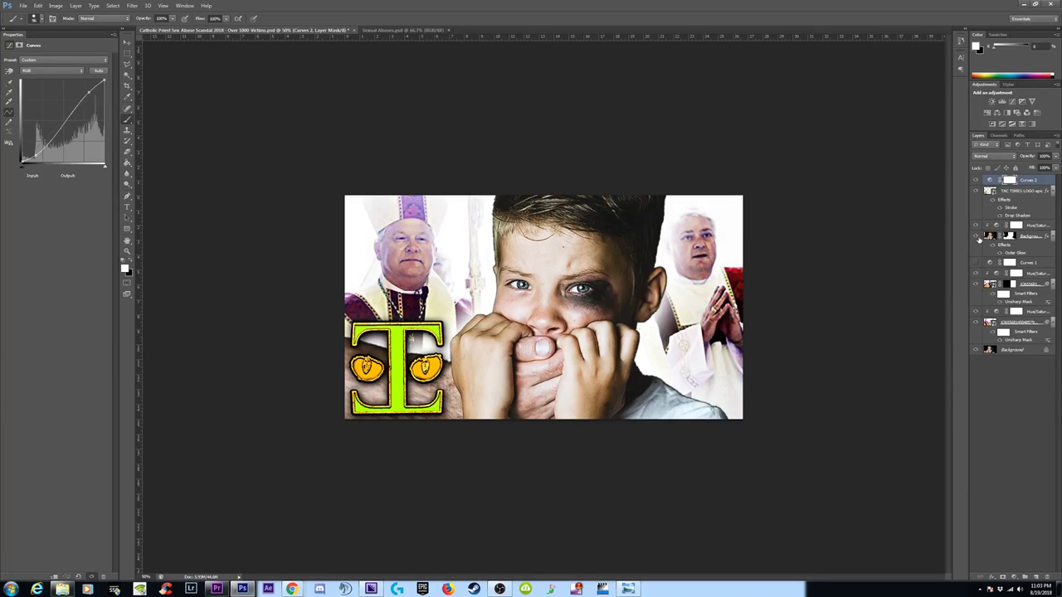
pyautogui.click(976, 234)
pyautogui.click(977, 236)
pyautogui.click(976, 190)
pyautogui.click(976, 180)
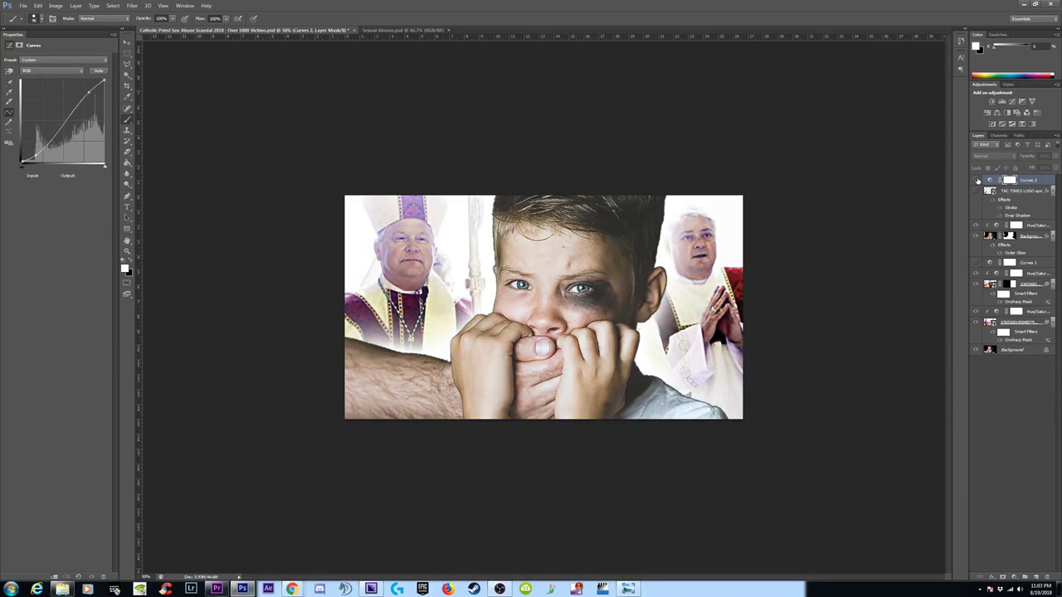
pyautogui.click(976, 235)
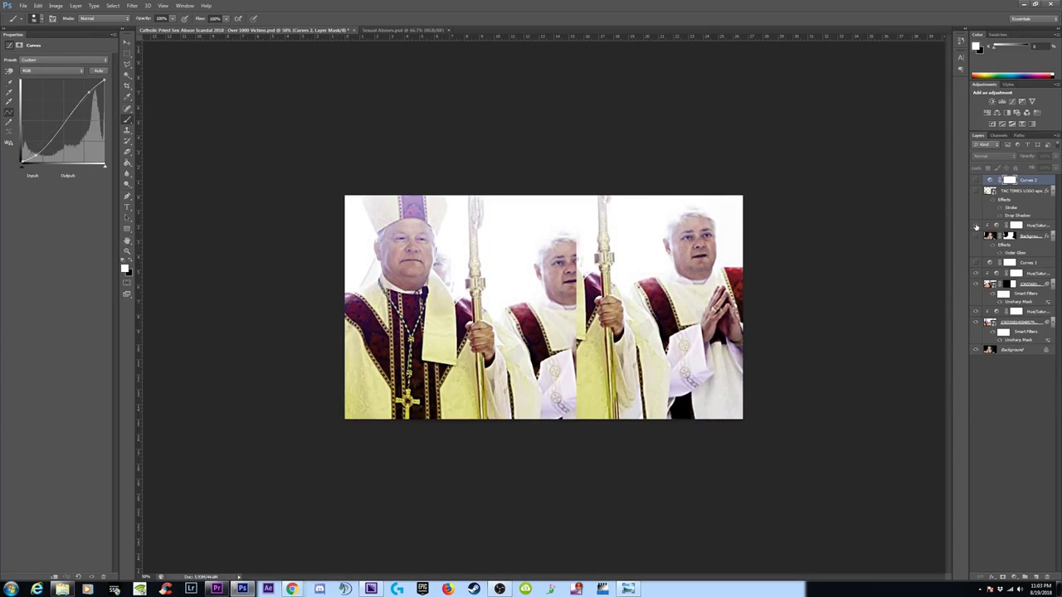
pyautogui.click(976, 236)
pyautogui.click(976, 236)
pyautogui.click(976, 285)
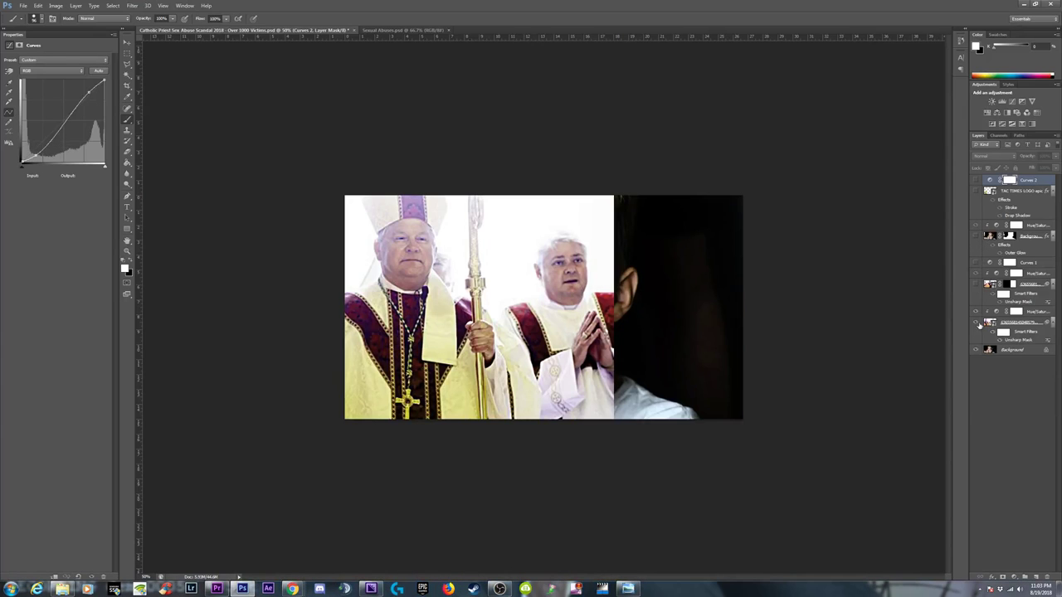
pyautogui.click(976, 322)
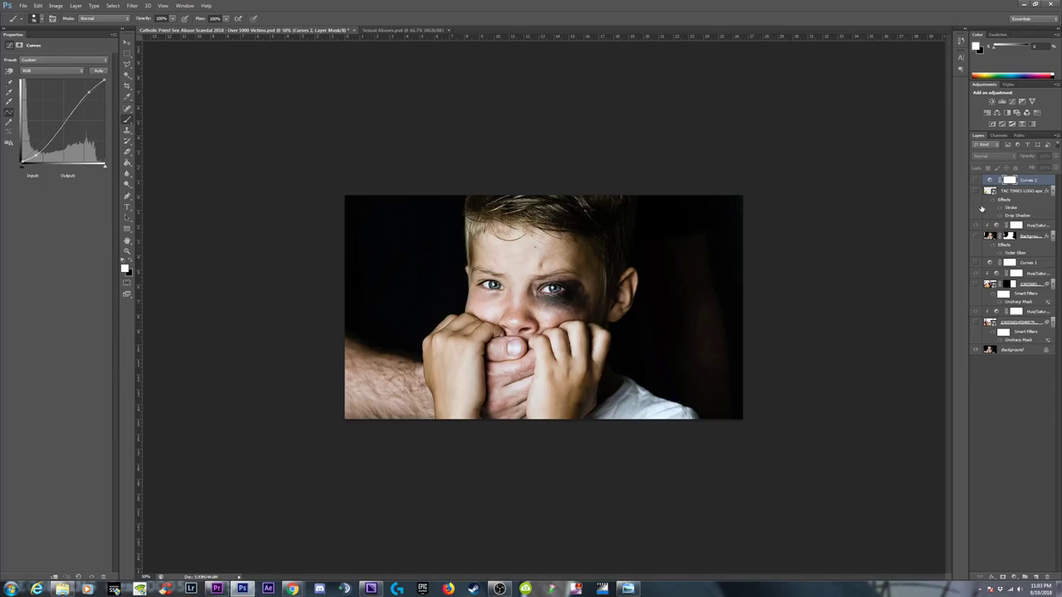
pyautogui.click(977, 180)
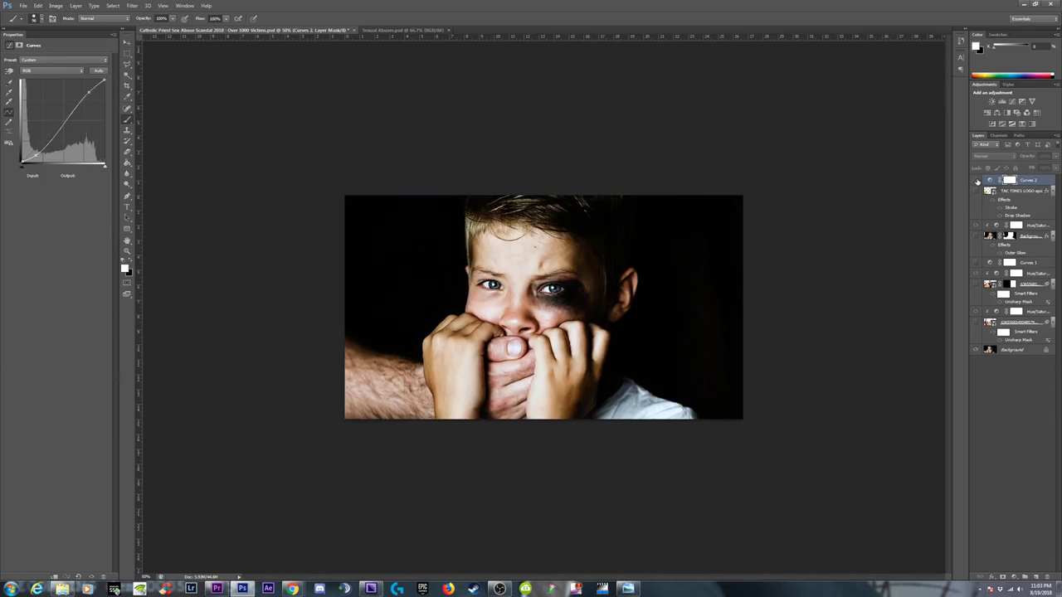
pyautogui.click(976, 180)
pyautogui.click(976, 180)
pyautogui.click(976, 180)
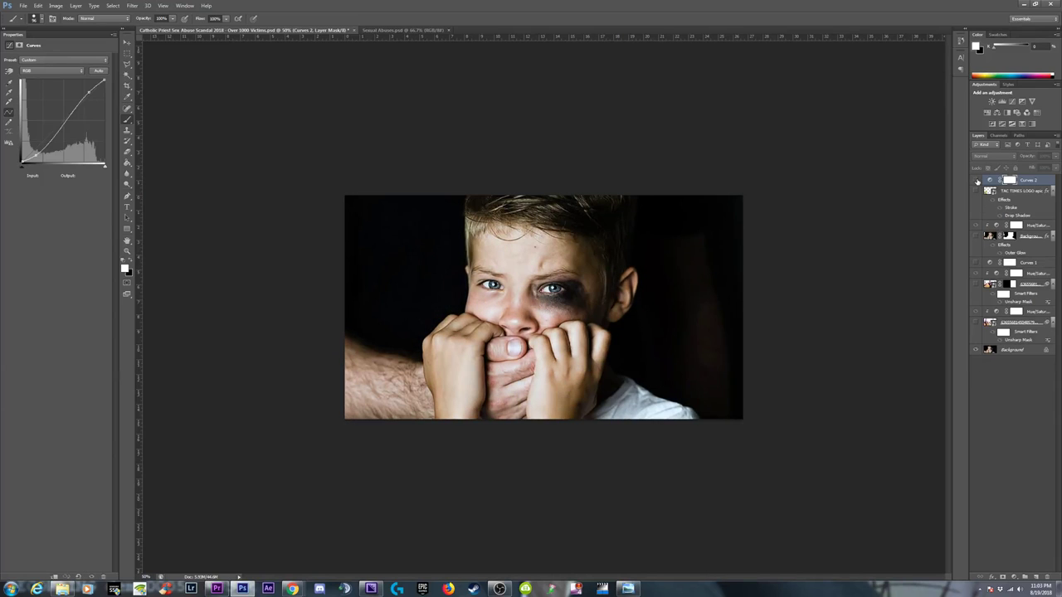
pyautogui.click(976, 322)
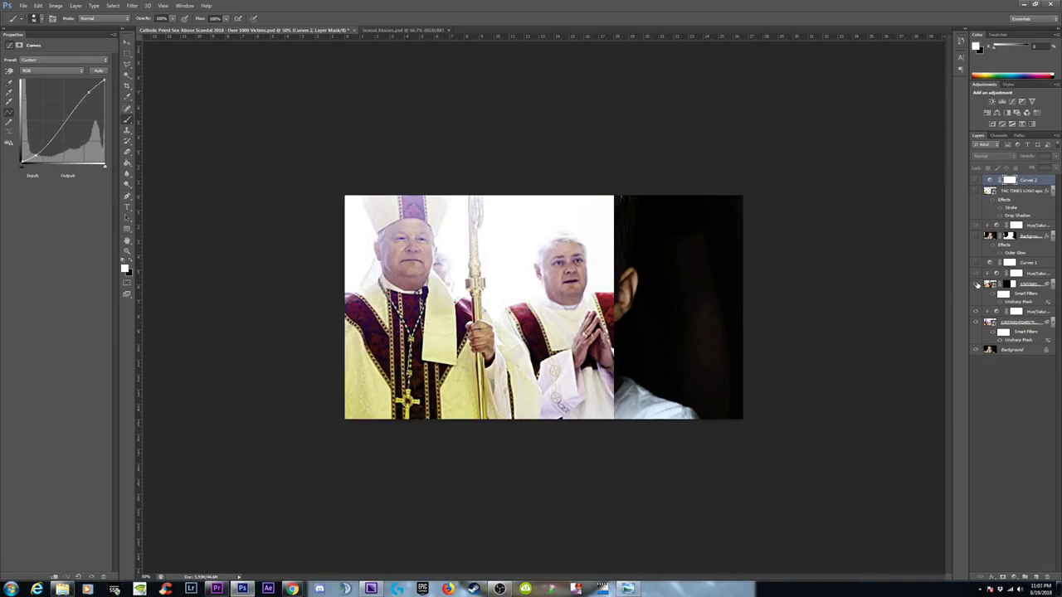
pyautogui.click(977, 284)
pyautogui.click(975, 263)
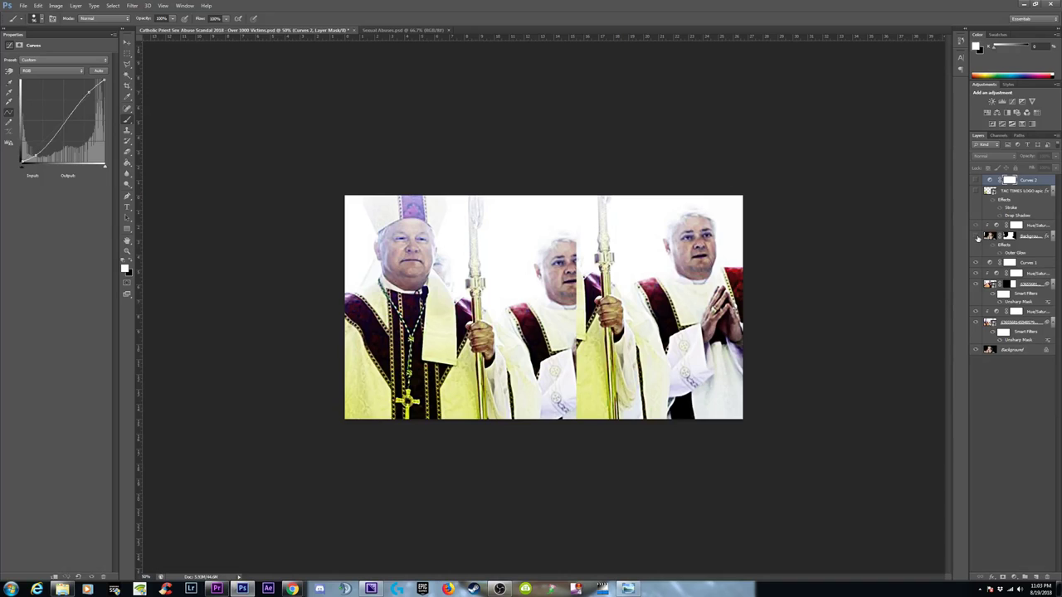
pyautogui.click(976, 235)
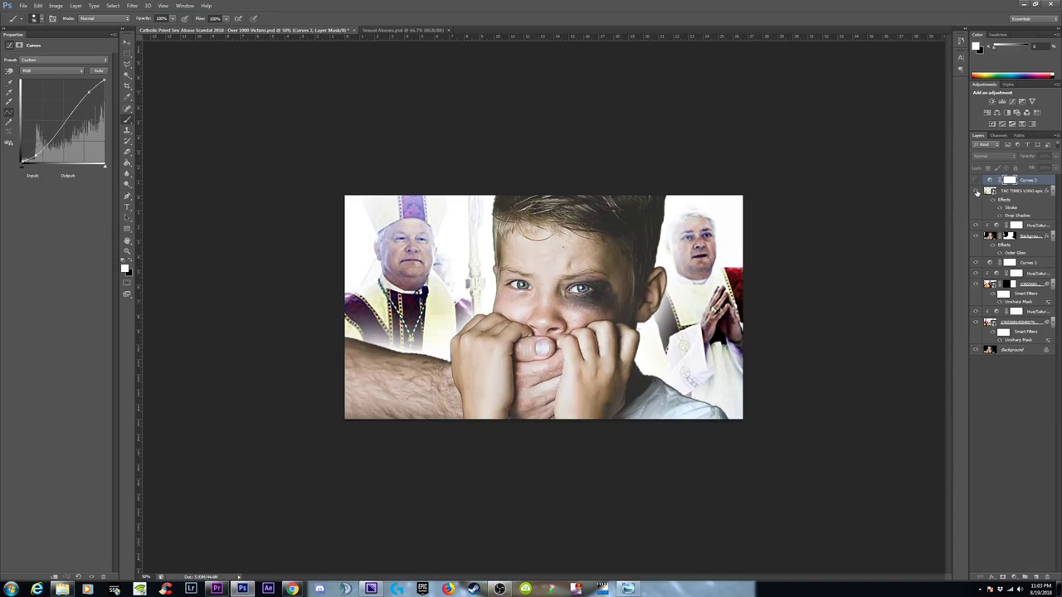
pyautogui.click(976, 191)
pyautogui.click(976, 179)
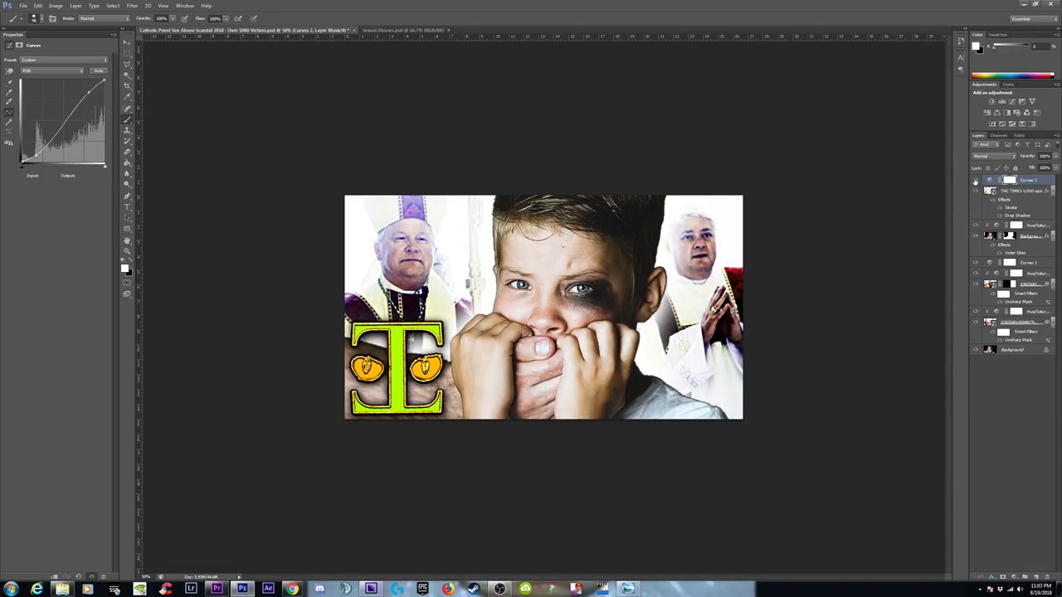
pyautogui.click(1014, 350)
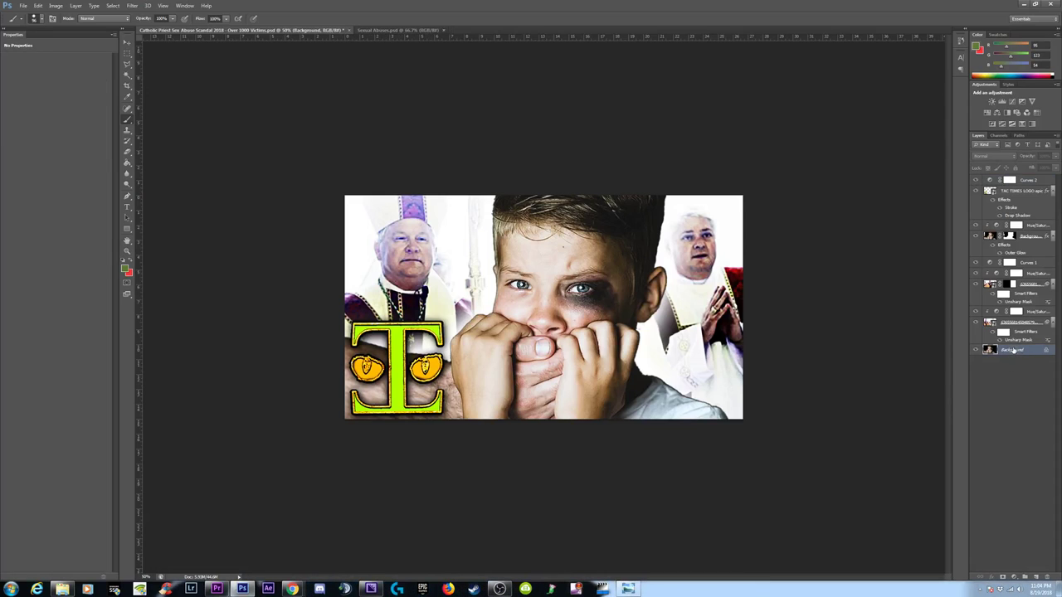
# Step: Duplicate the Background layer as Background copy 2, positioned just above Background
pyautogui.hotkey('ctrl', 'j')
pyautogui.moveTo(1016, 351); pyautogui.dragTo(1018, 179)
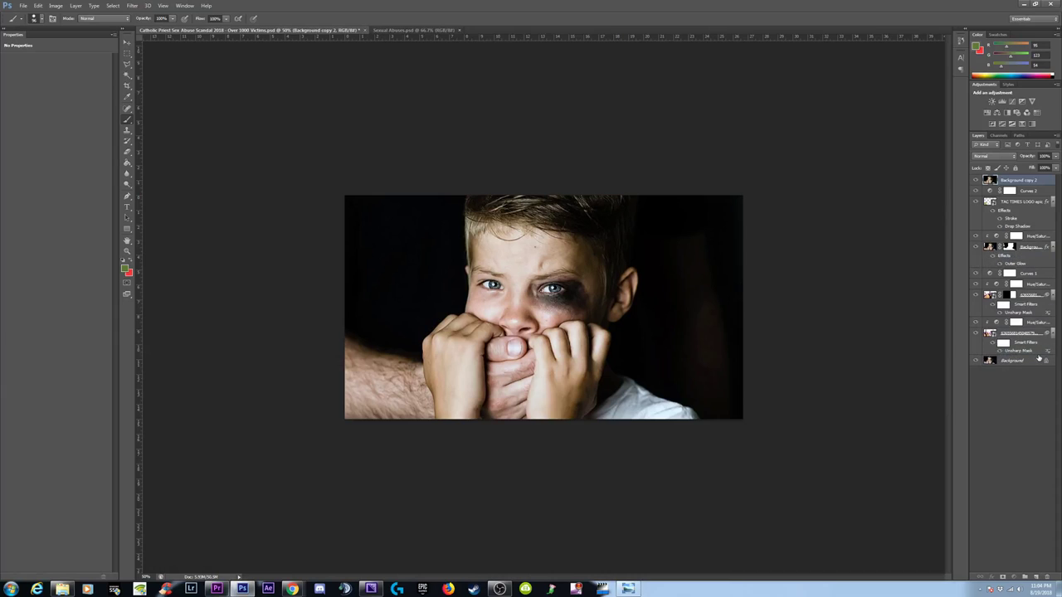
pyautogui.moveTo(1017, 180); pyautogui.dragTo(1012, 356)
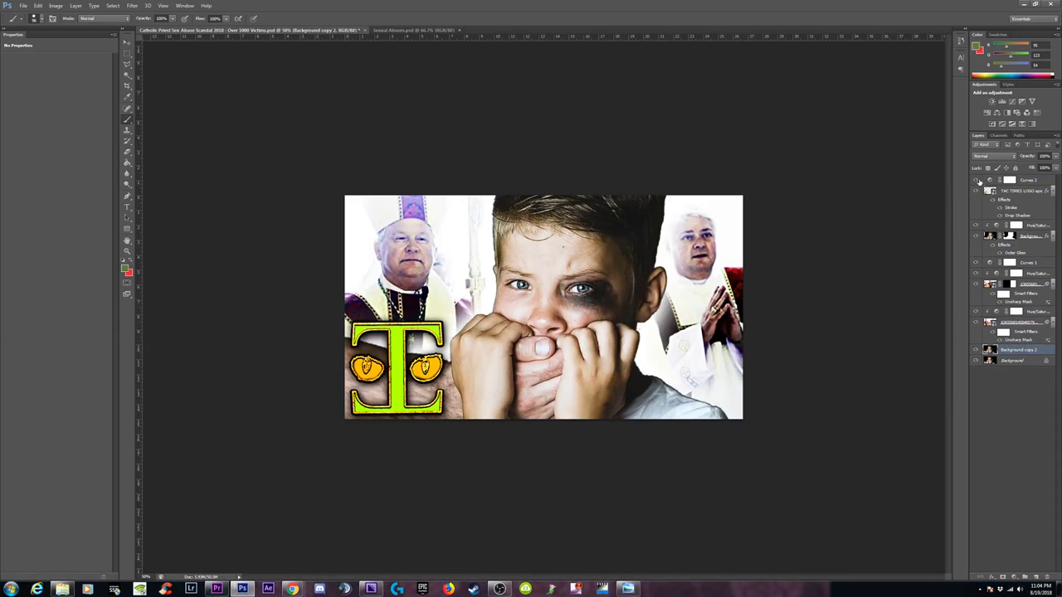
# Step: Toggle Curves 2, the boy layer, Hue/Saturation and Curves 1 to compare, leaving Curves 1 off
pyautogui.click(976, 180)
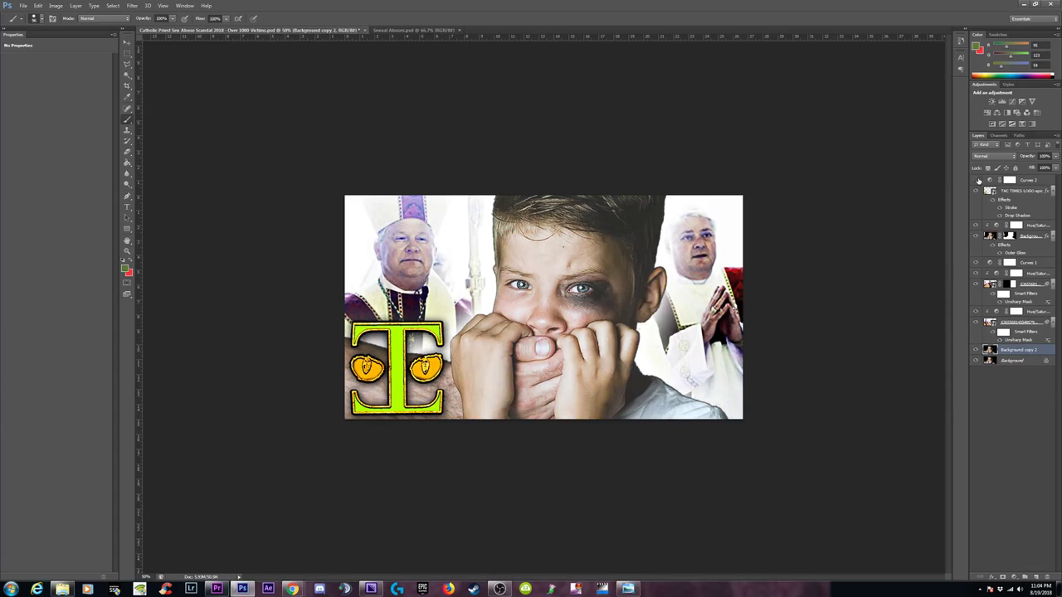
pyautogui.click(989, 236)
pyautogui.click(975, 236)
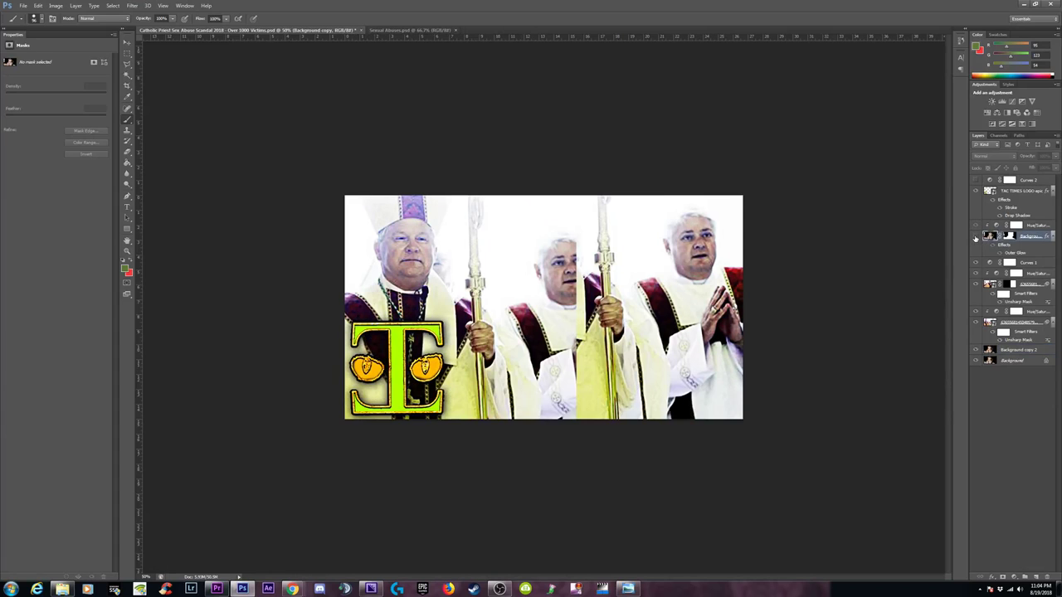
pyautogui.click(976, 235)
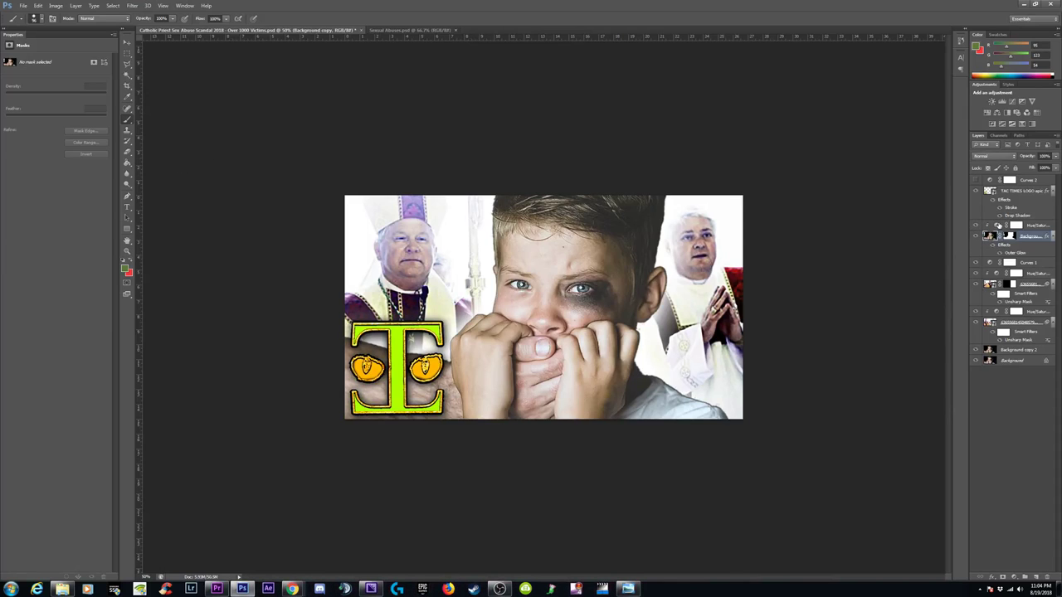
pyautogui.click(975, 225)
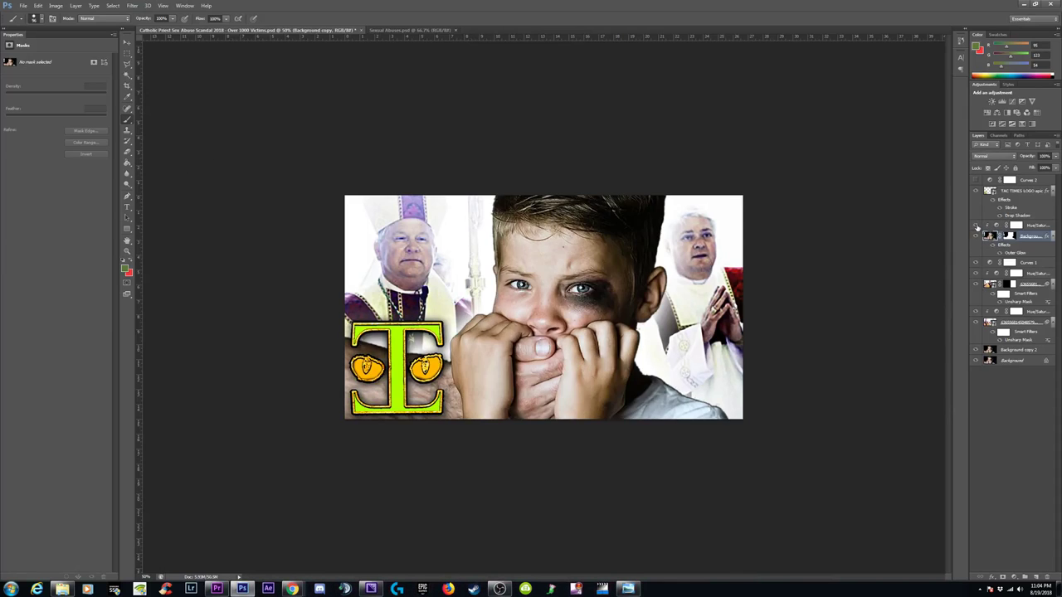
pyautogui.click(975, 224)
pyautogui.click(975, 225)
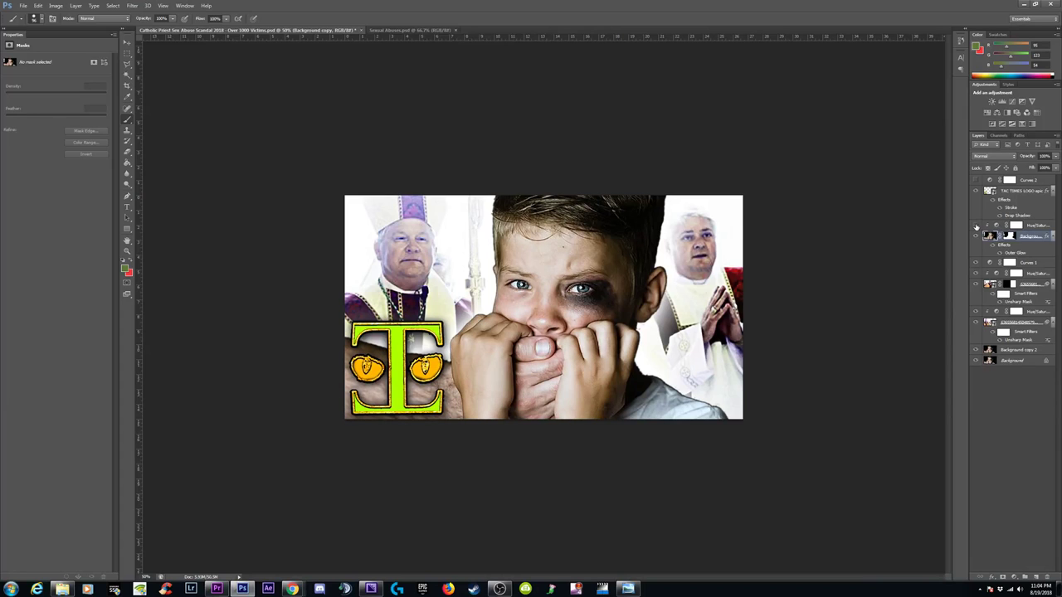
pyautogui.click(975, 180)
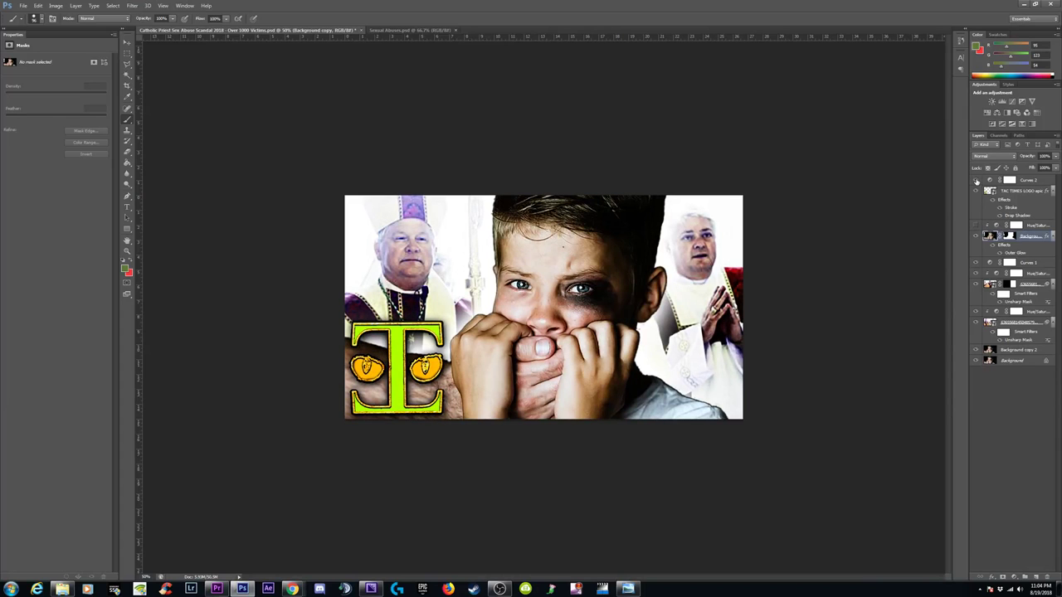
pyautogui.click(976, 225)
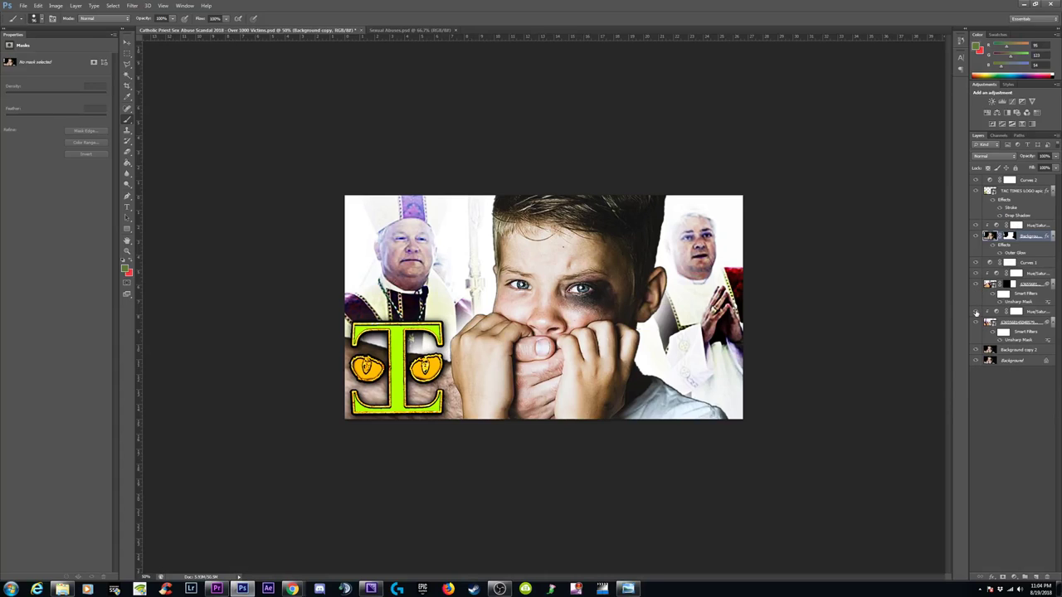
pyautogui.click(976, 263)
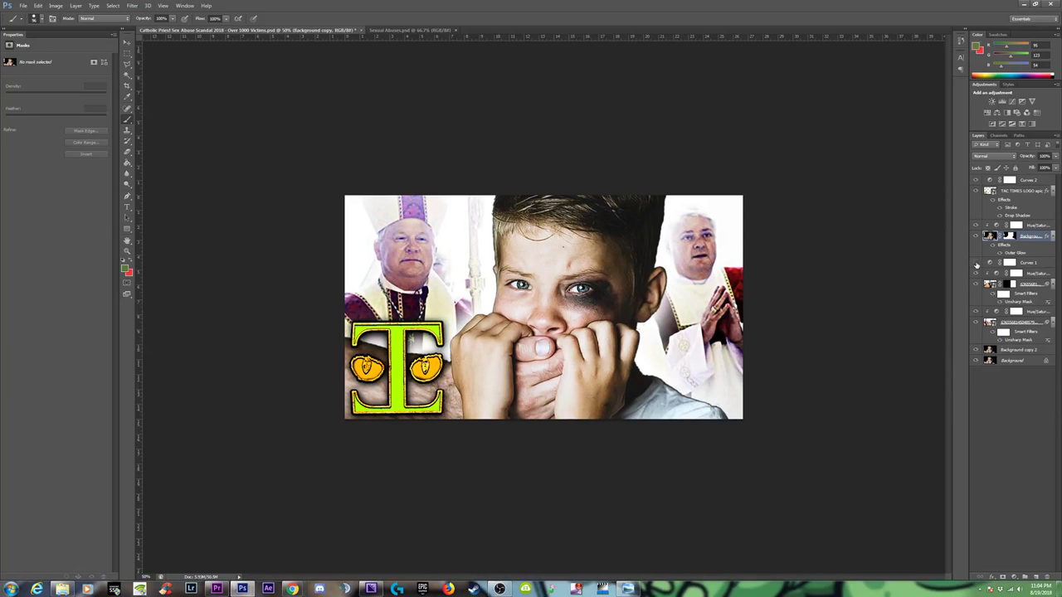
pyautogui.click(976, 264)
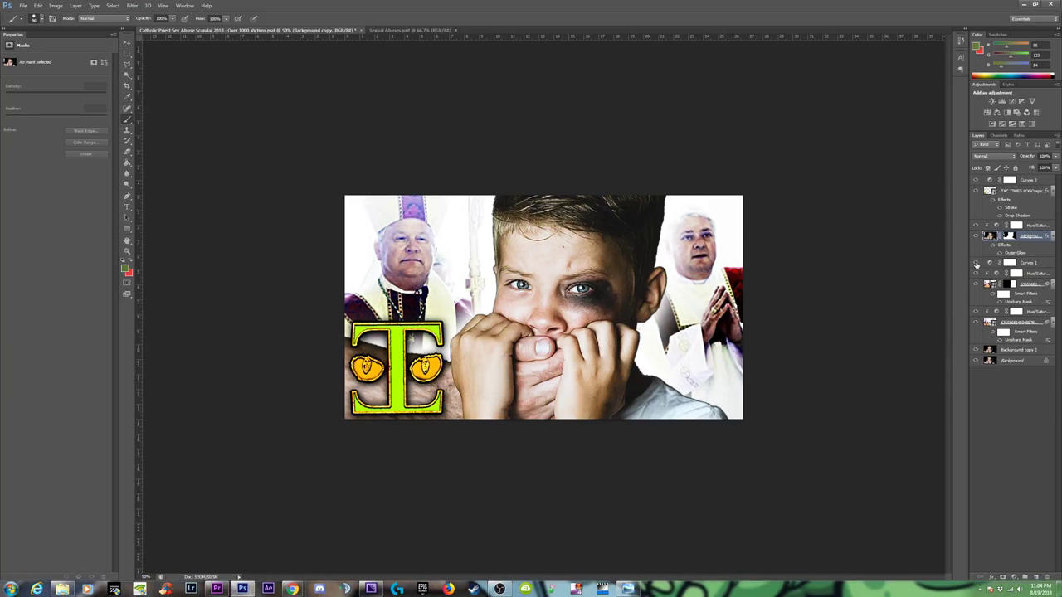
pyautogui.click(977, 263)
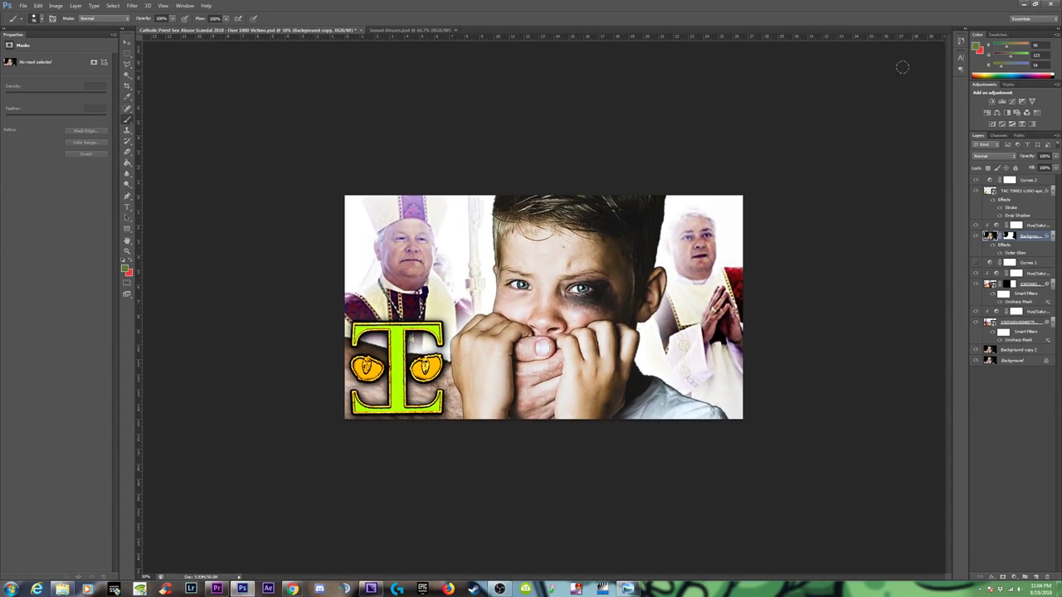
# Step: Minimize Photoshop, close the thumbnail photo preview, and reposition the File Explorer and OBS windows
pyautogui.click(1025, 6)
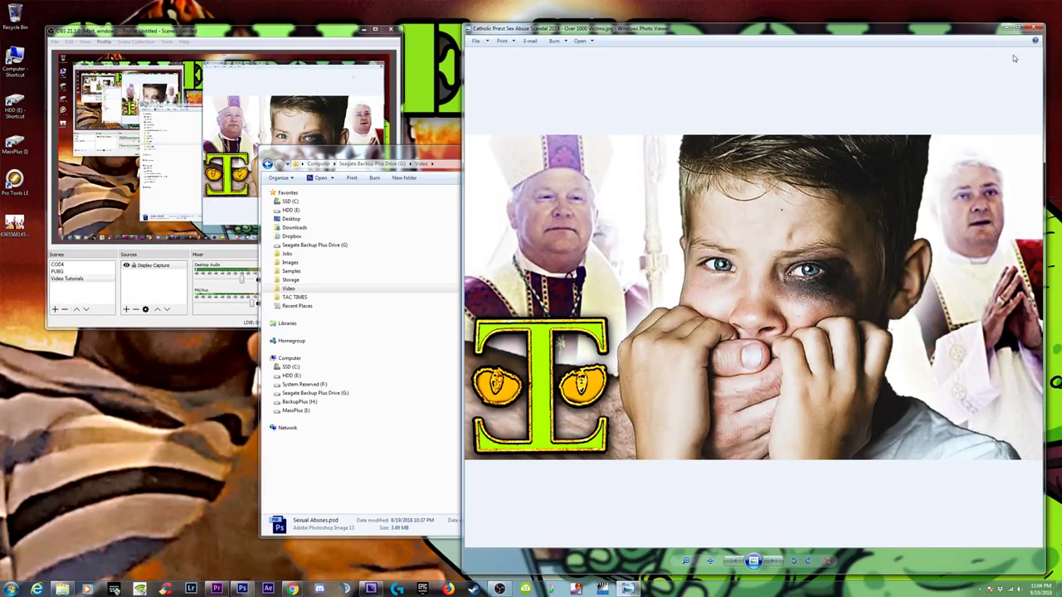
pyautogui.click(1034, 30)
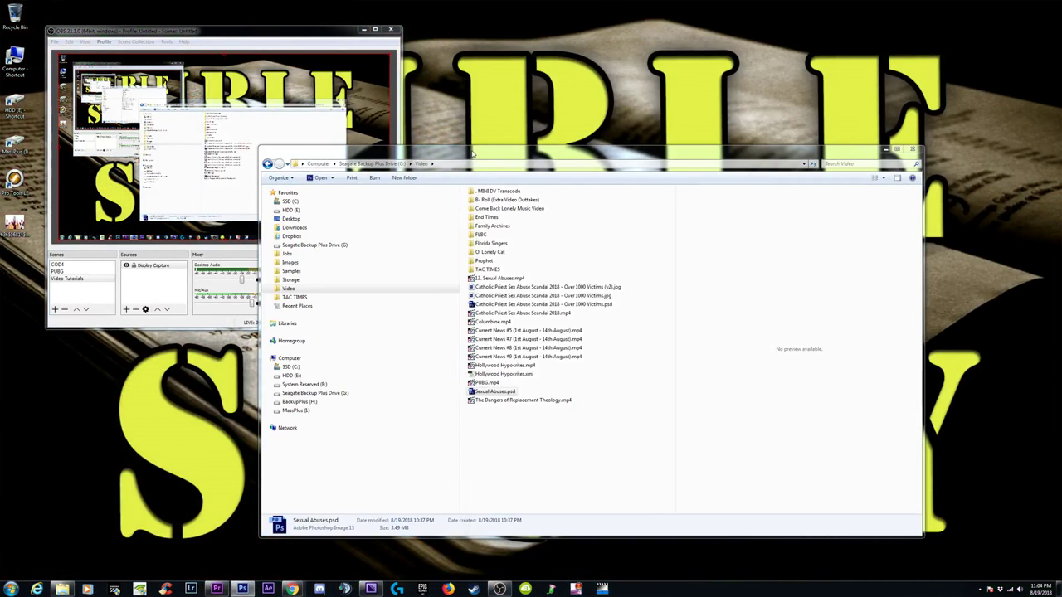
pyautogui.moveTo(489, 154); pyautogui.dragTo(536, 150)
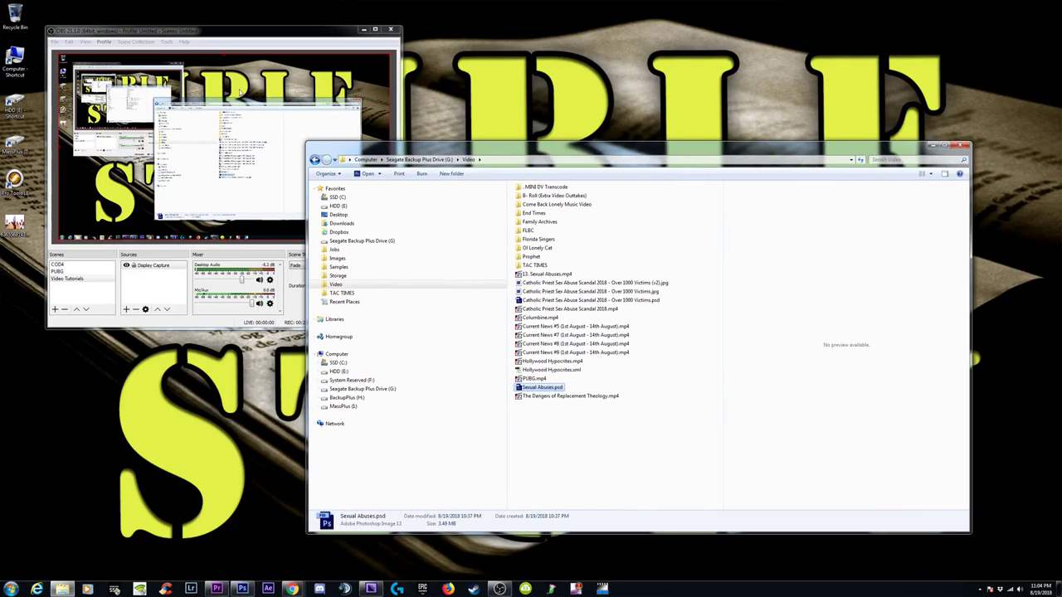
pyautogui.moveTo(218, 31); pyautogui.dragTo(243, 57)
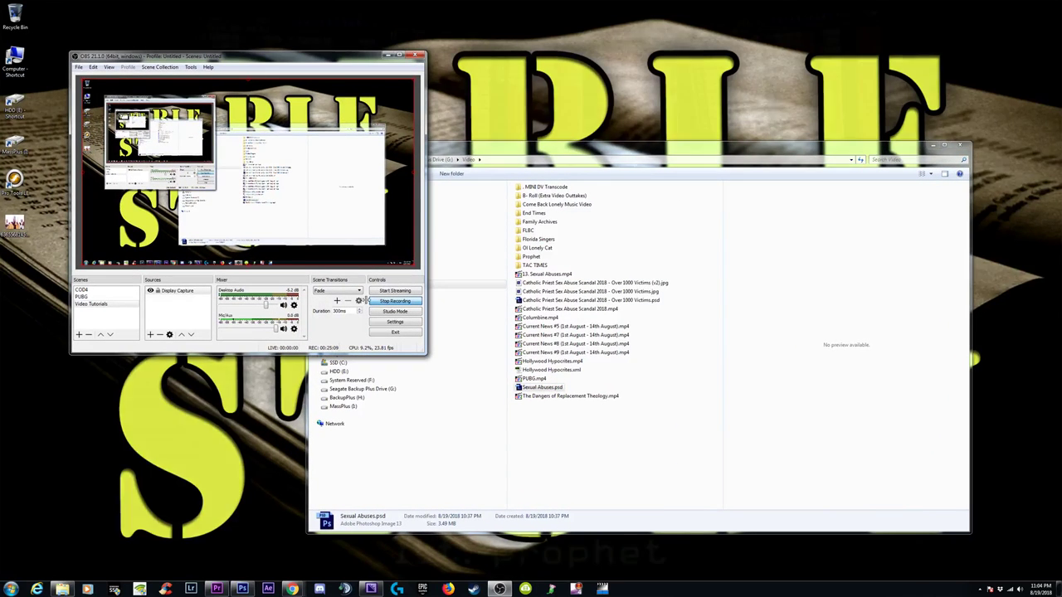